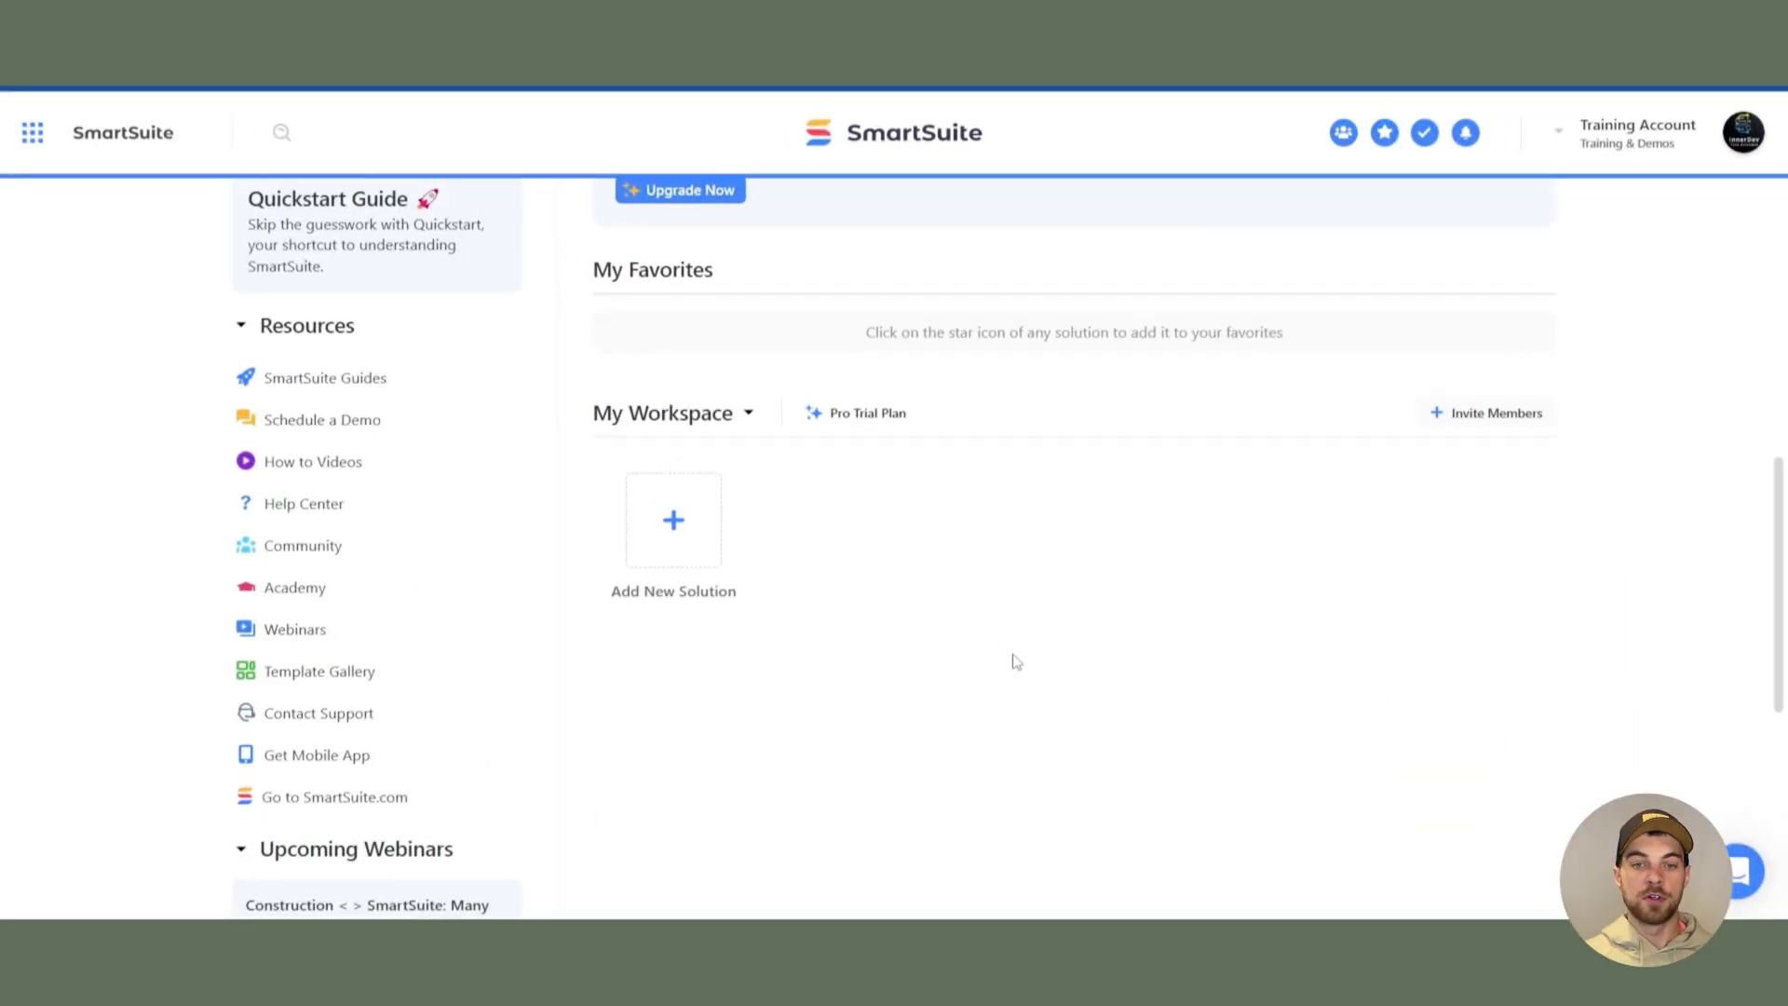
- Create the 'Renewal/Schedule Notification System' solution from scratch and delete the Due Date, Priority and Status fields
{"action": "left_click", "coordinate": [640, 519]}
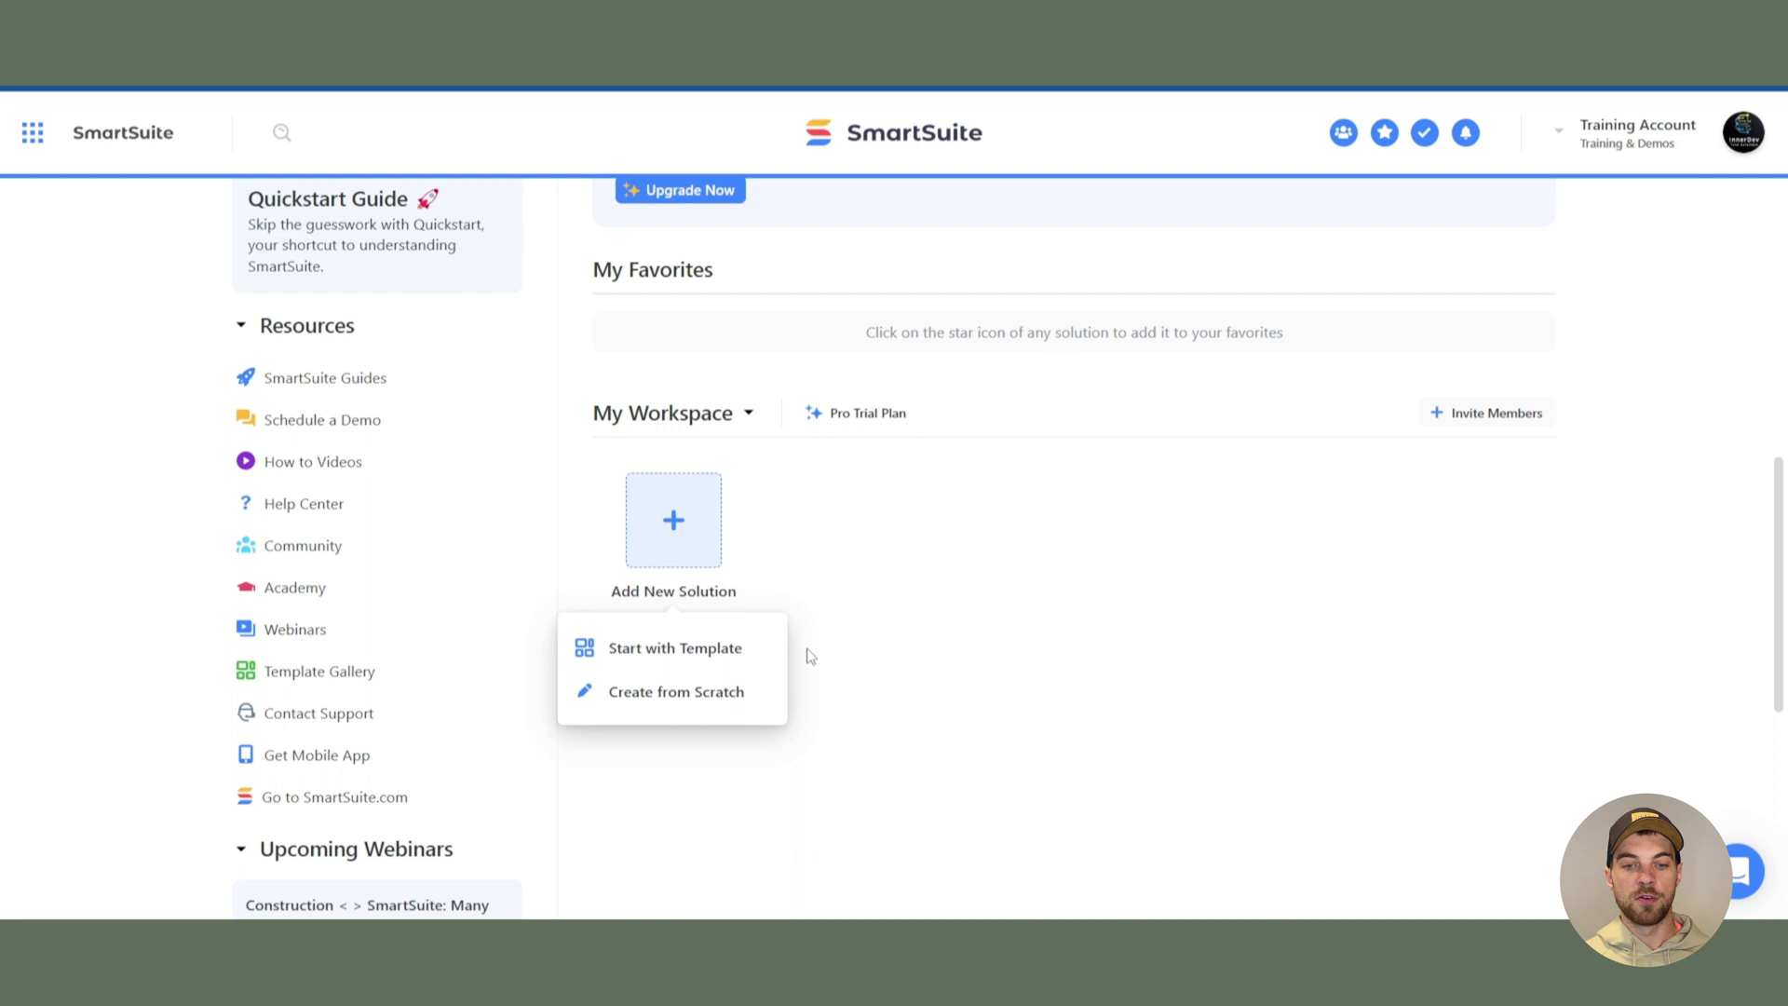
{"action": "left_click", "coordinate": [741, 699]}
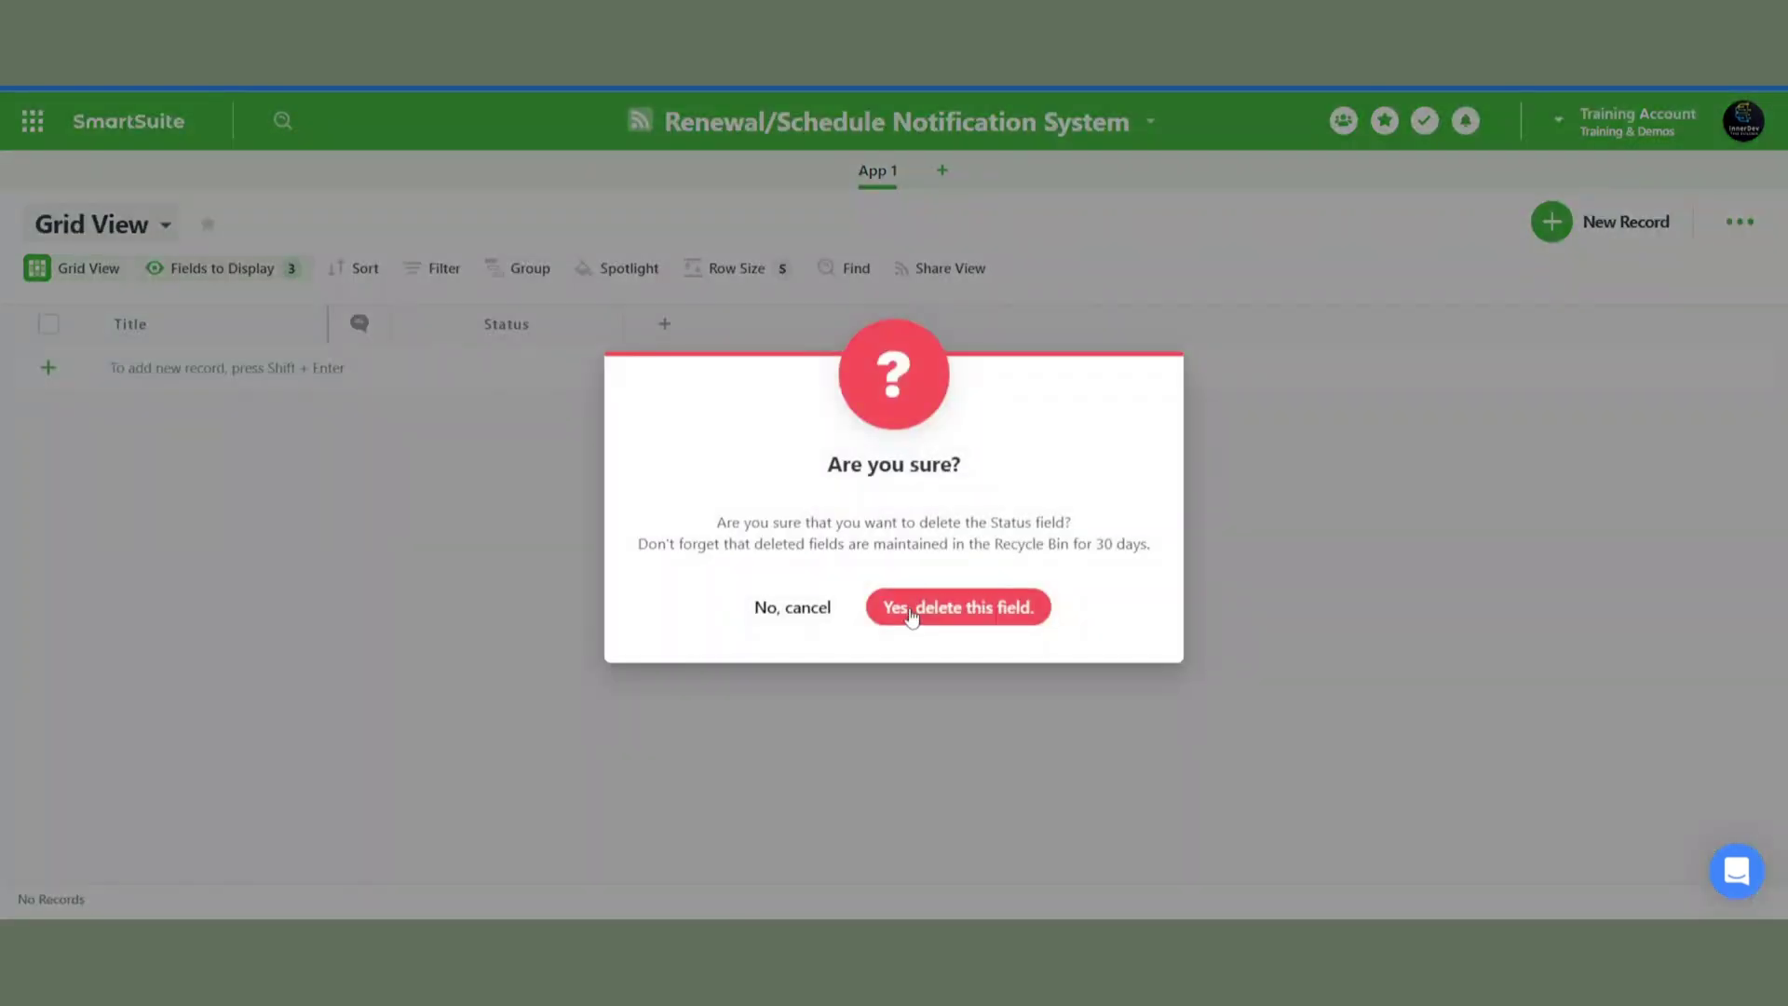
{"action": "left_click", "coordinate": [911, 619]}
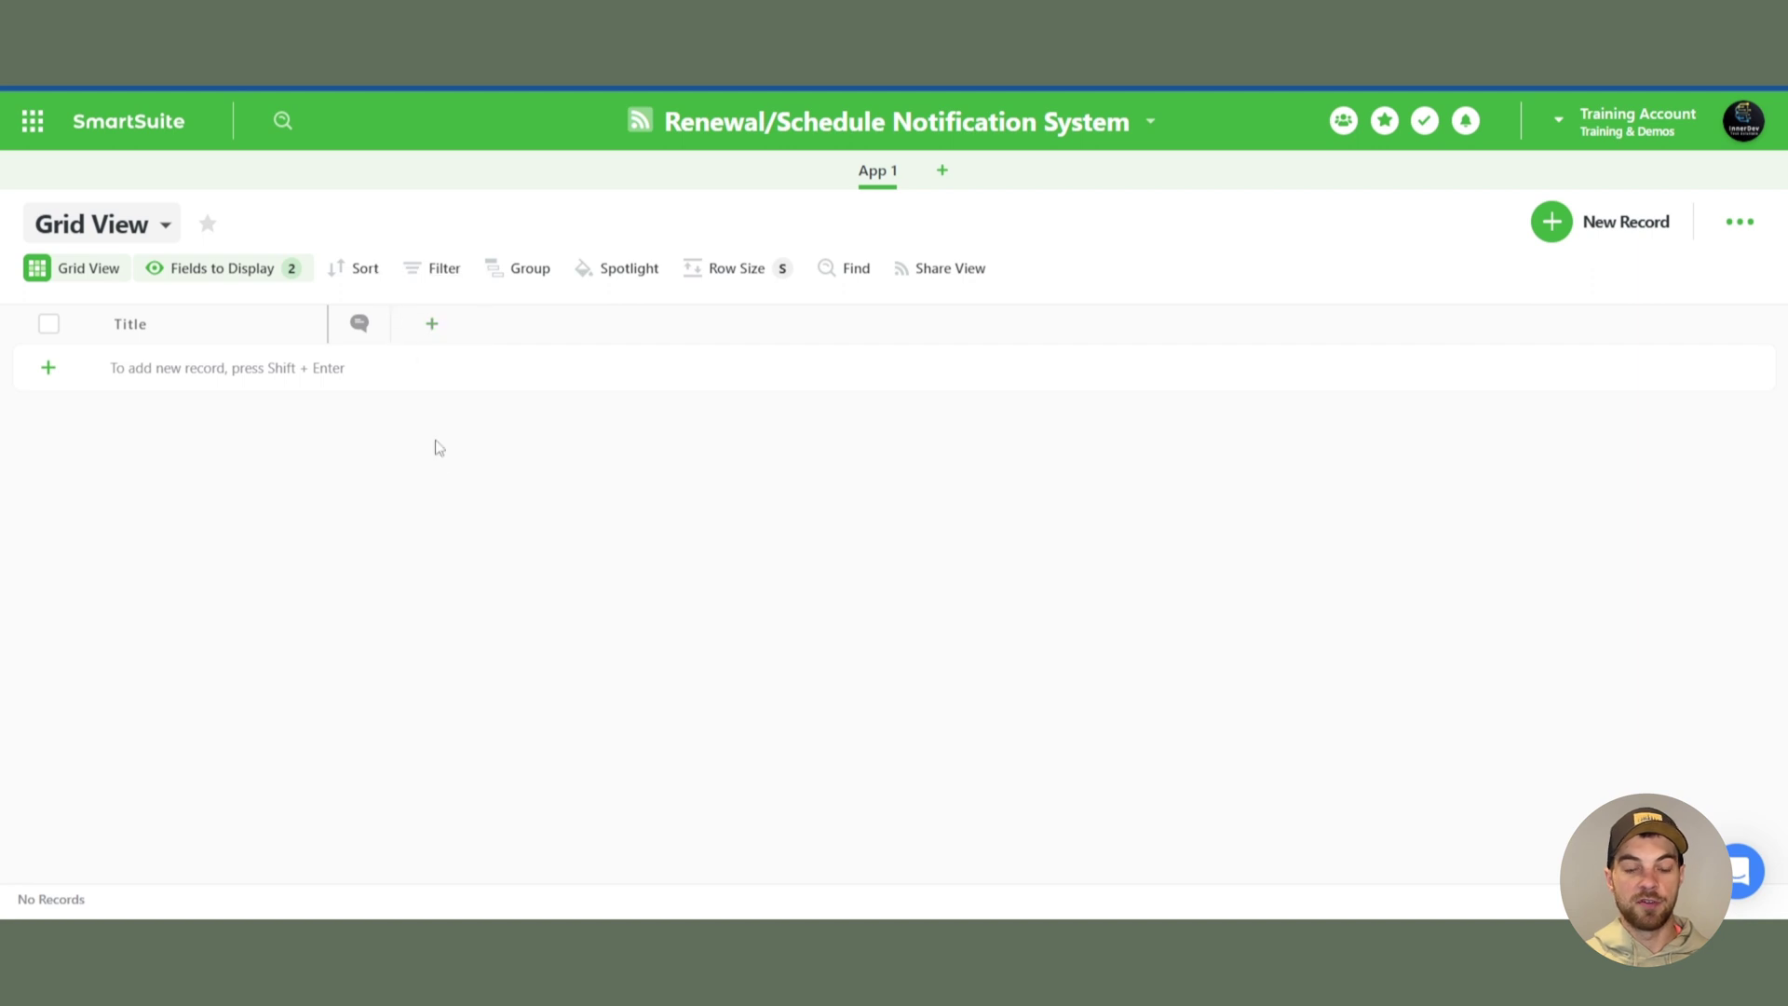
- Rename the App 1 table to Clients
{"action": "double_click", "coordinate": [879, 172]}
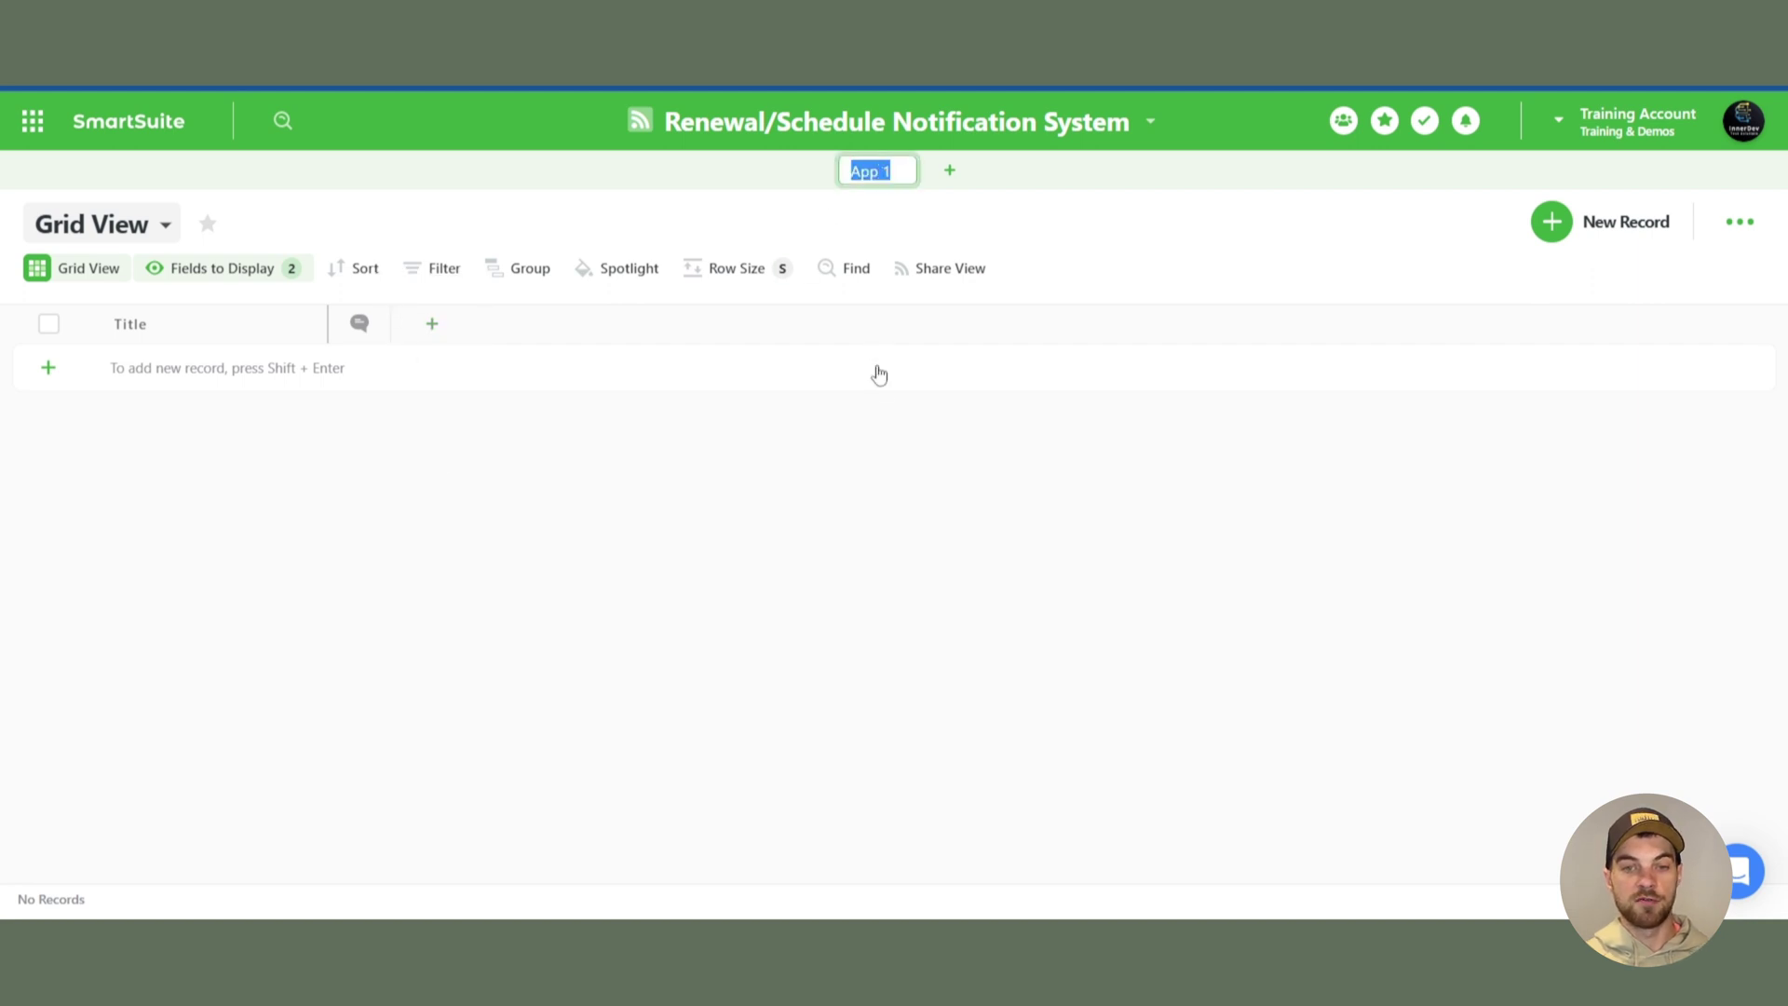
{"action": "type", "text": "Clients"}
{"action": "key", "text": "Return"}
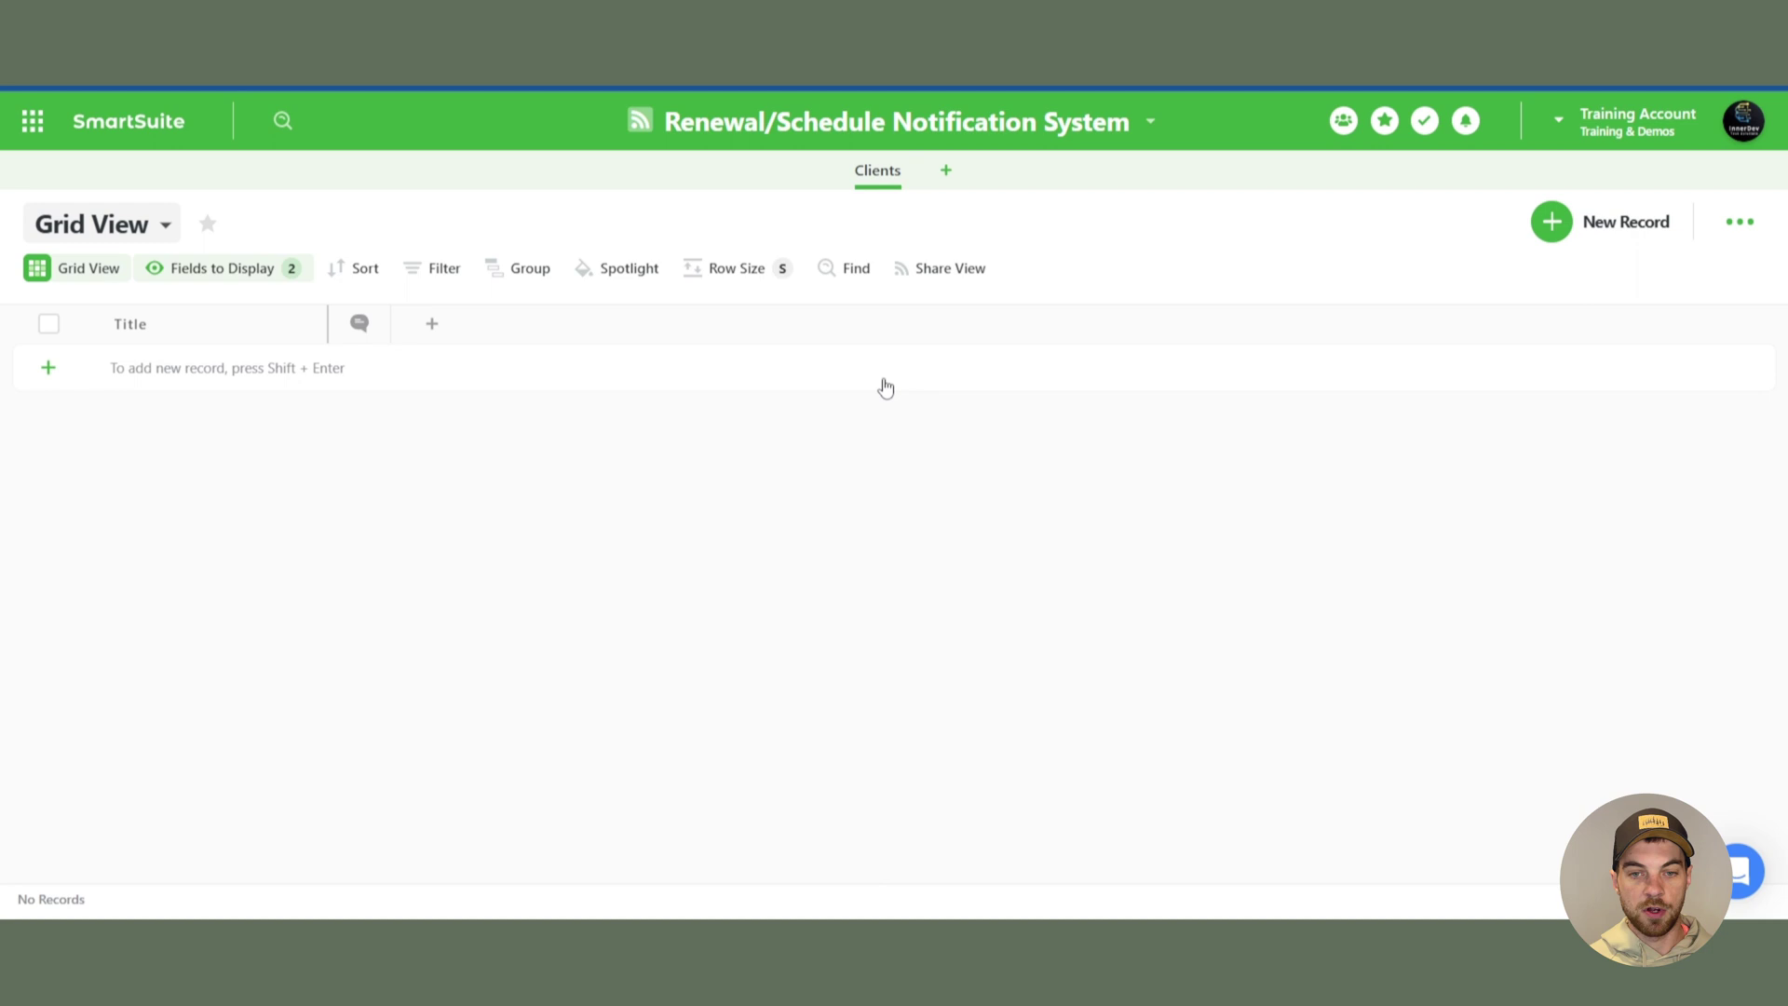
- Duplicate Clients as a new app named Orders, without its records
{"action": "left_click", "coordinate": [903, 179]}
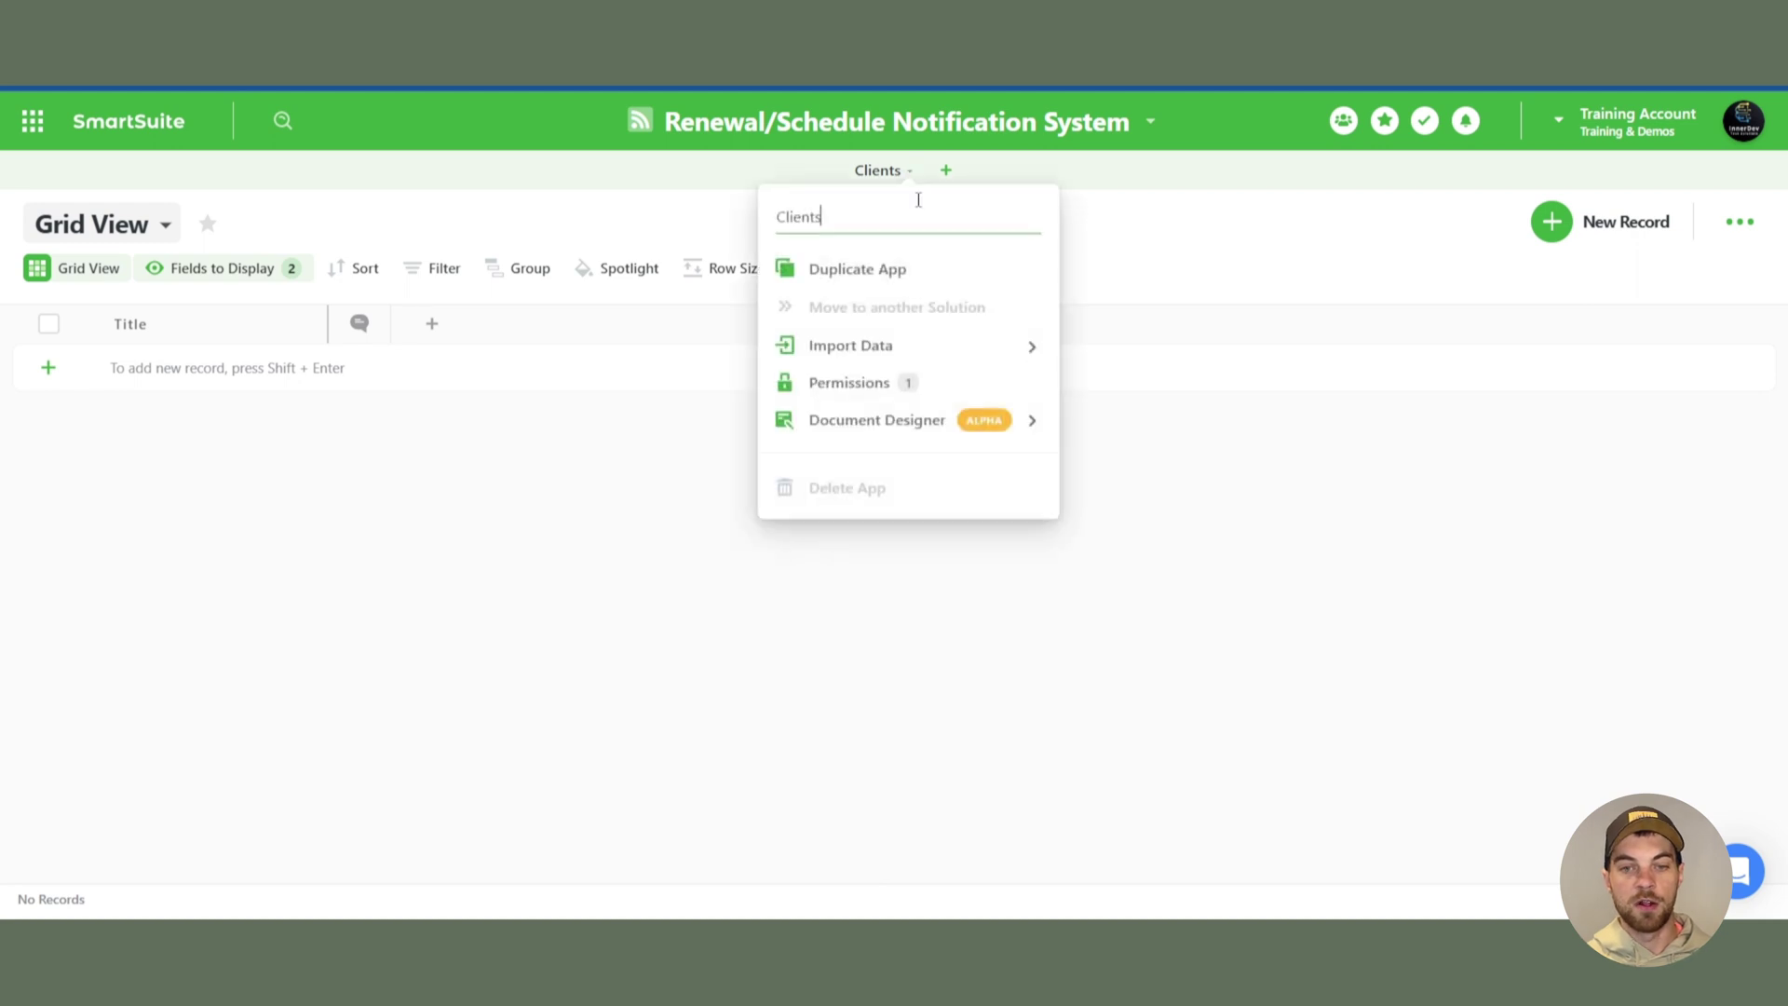
{"action": "left_click", "coordinate": [864, 271]}
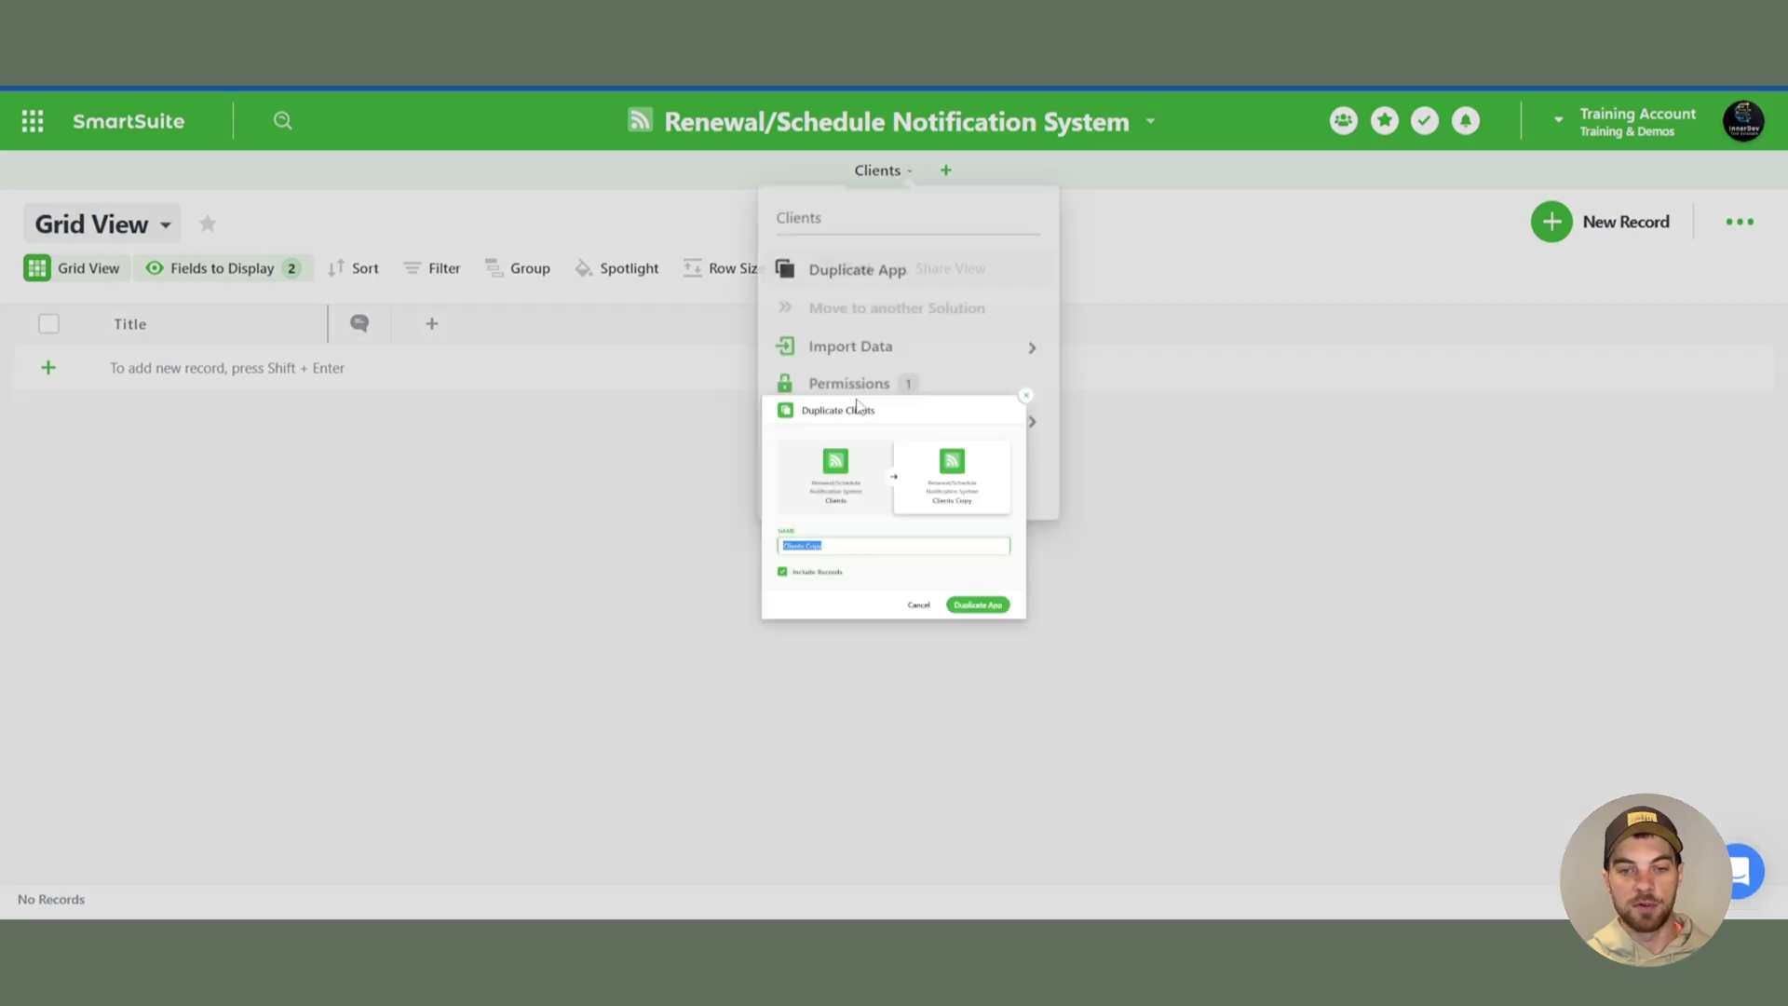
{"action": "type", "text": "Orders"}
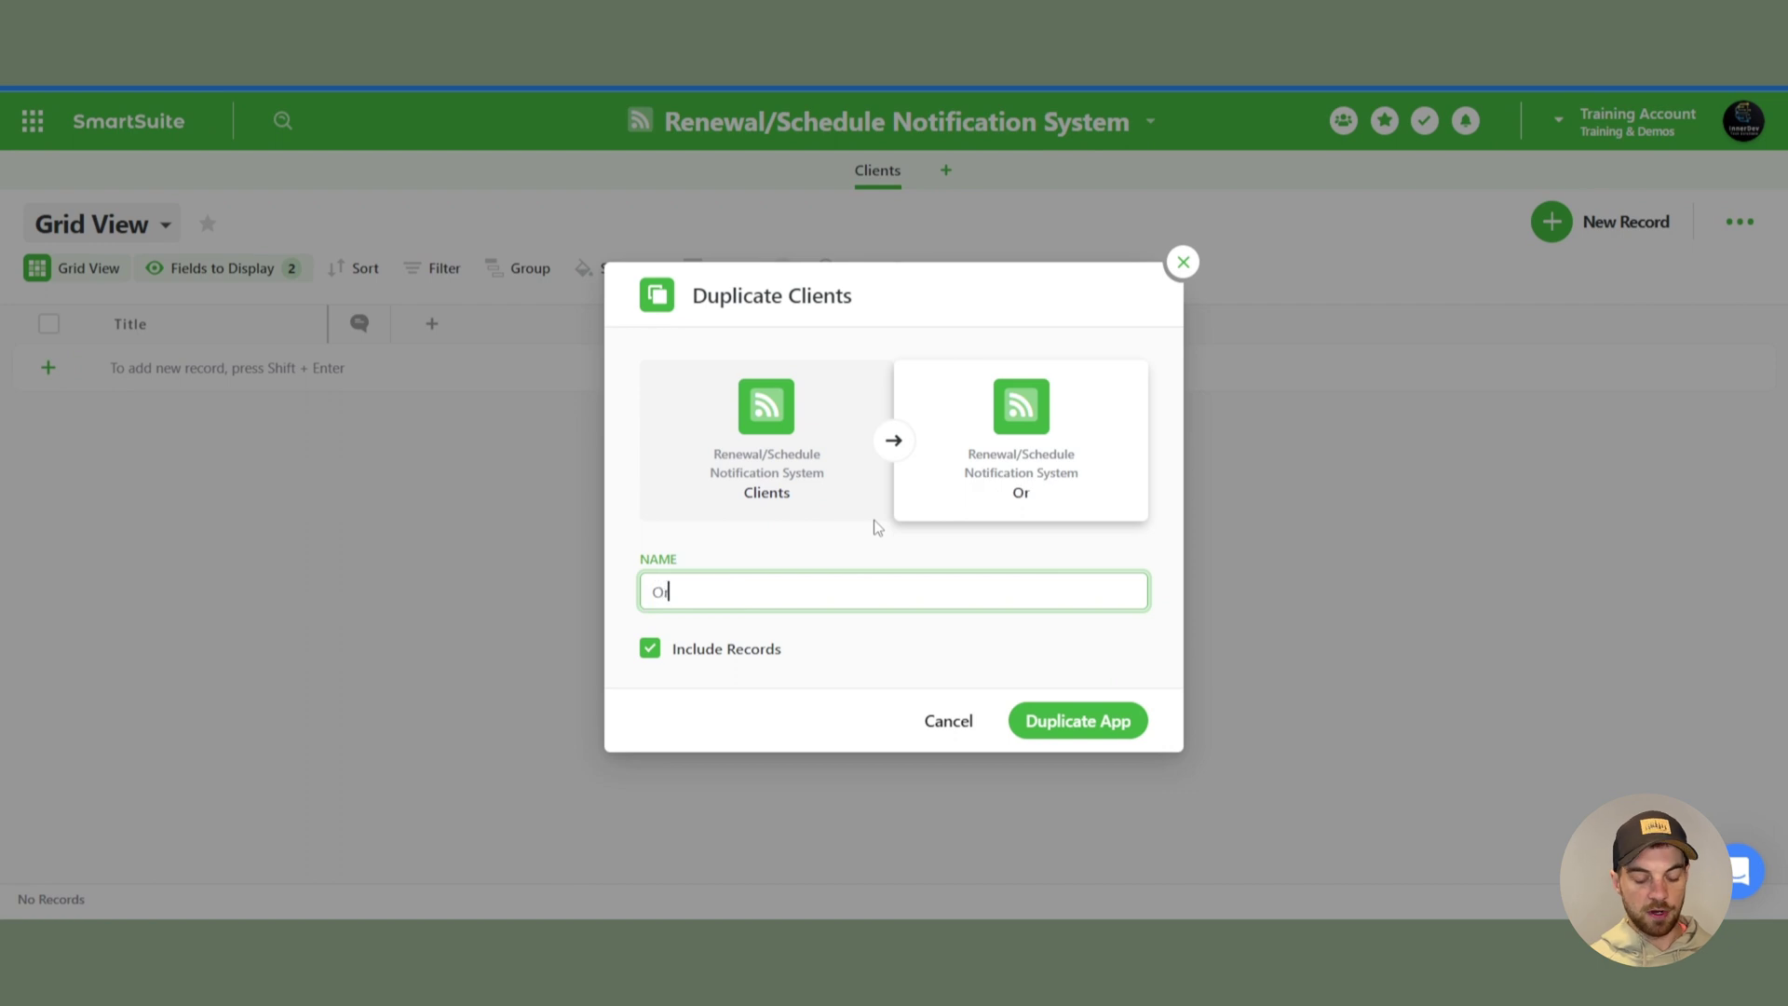
{"action": "left_click", "coordinate": [649, 648]}
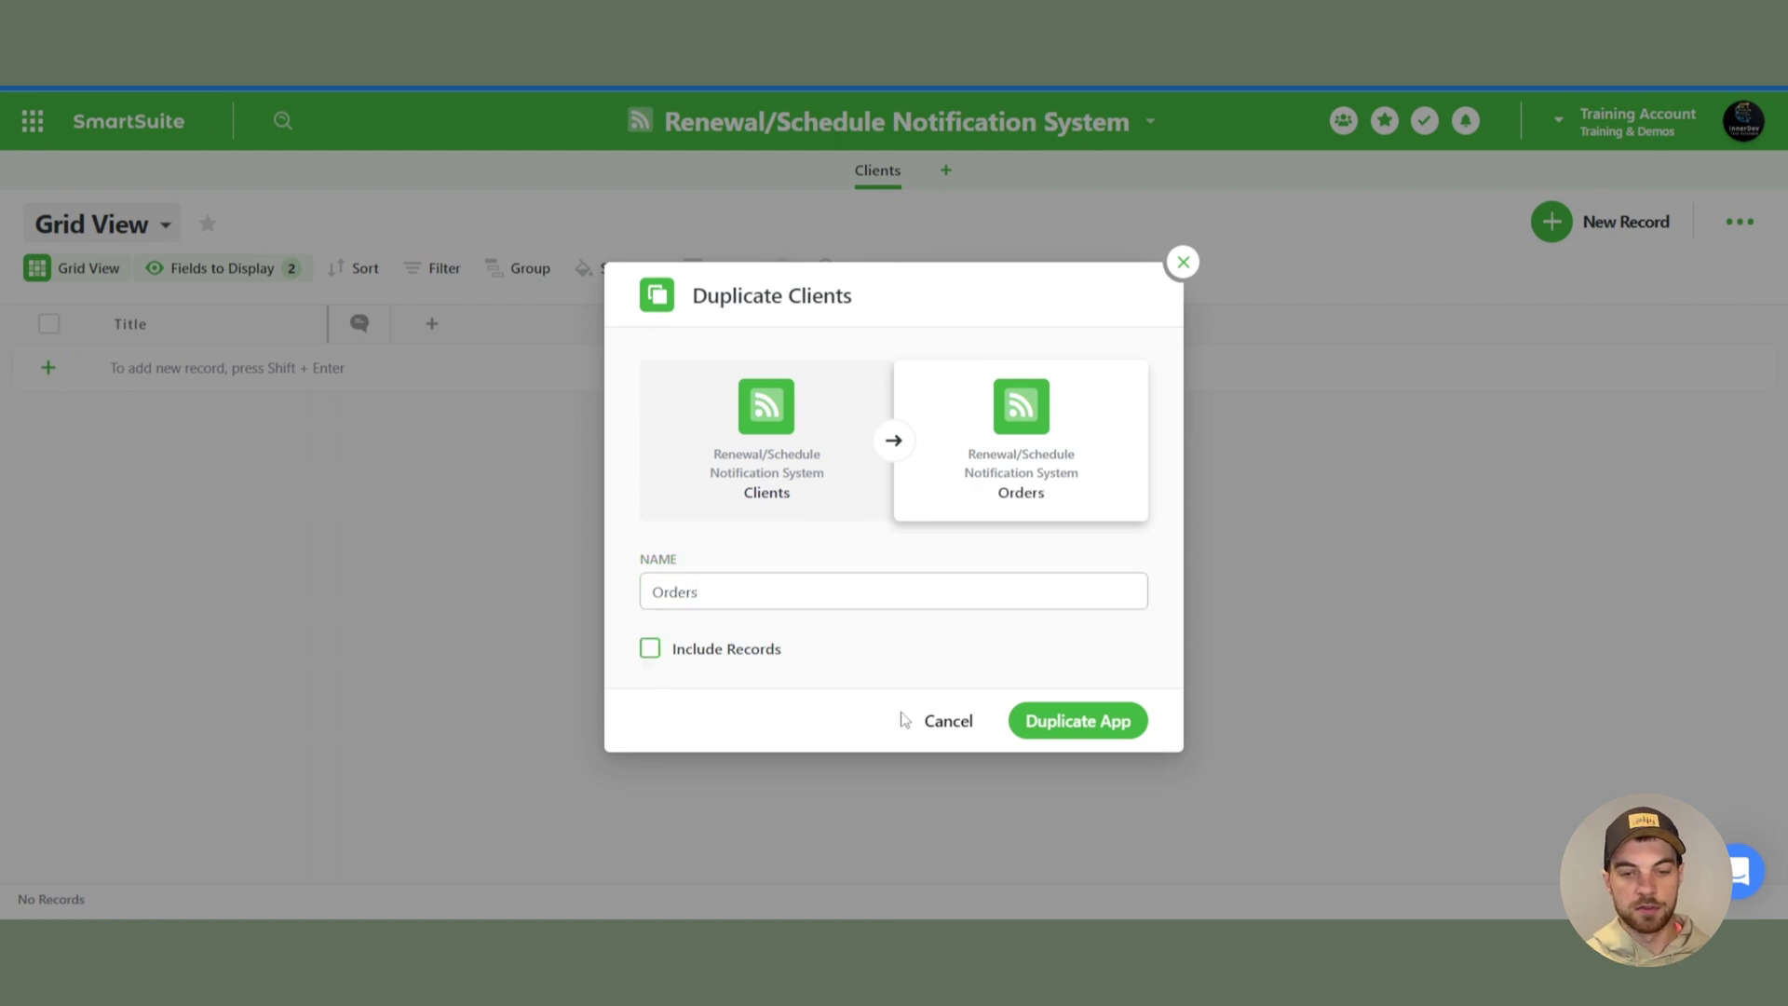
{"action": "left_click", "coordinate": [1078, 719]}
- Add Full Name, Phone and Email type fields to Clients after Title
{"action": "left_click", "coordinate": [453, 352]}
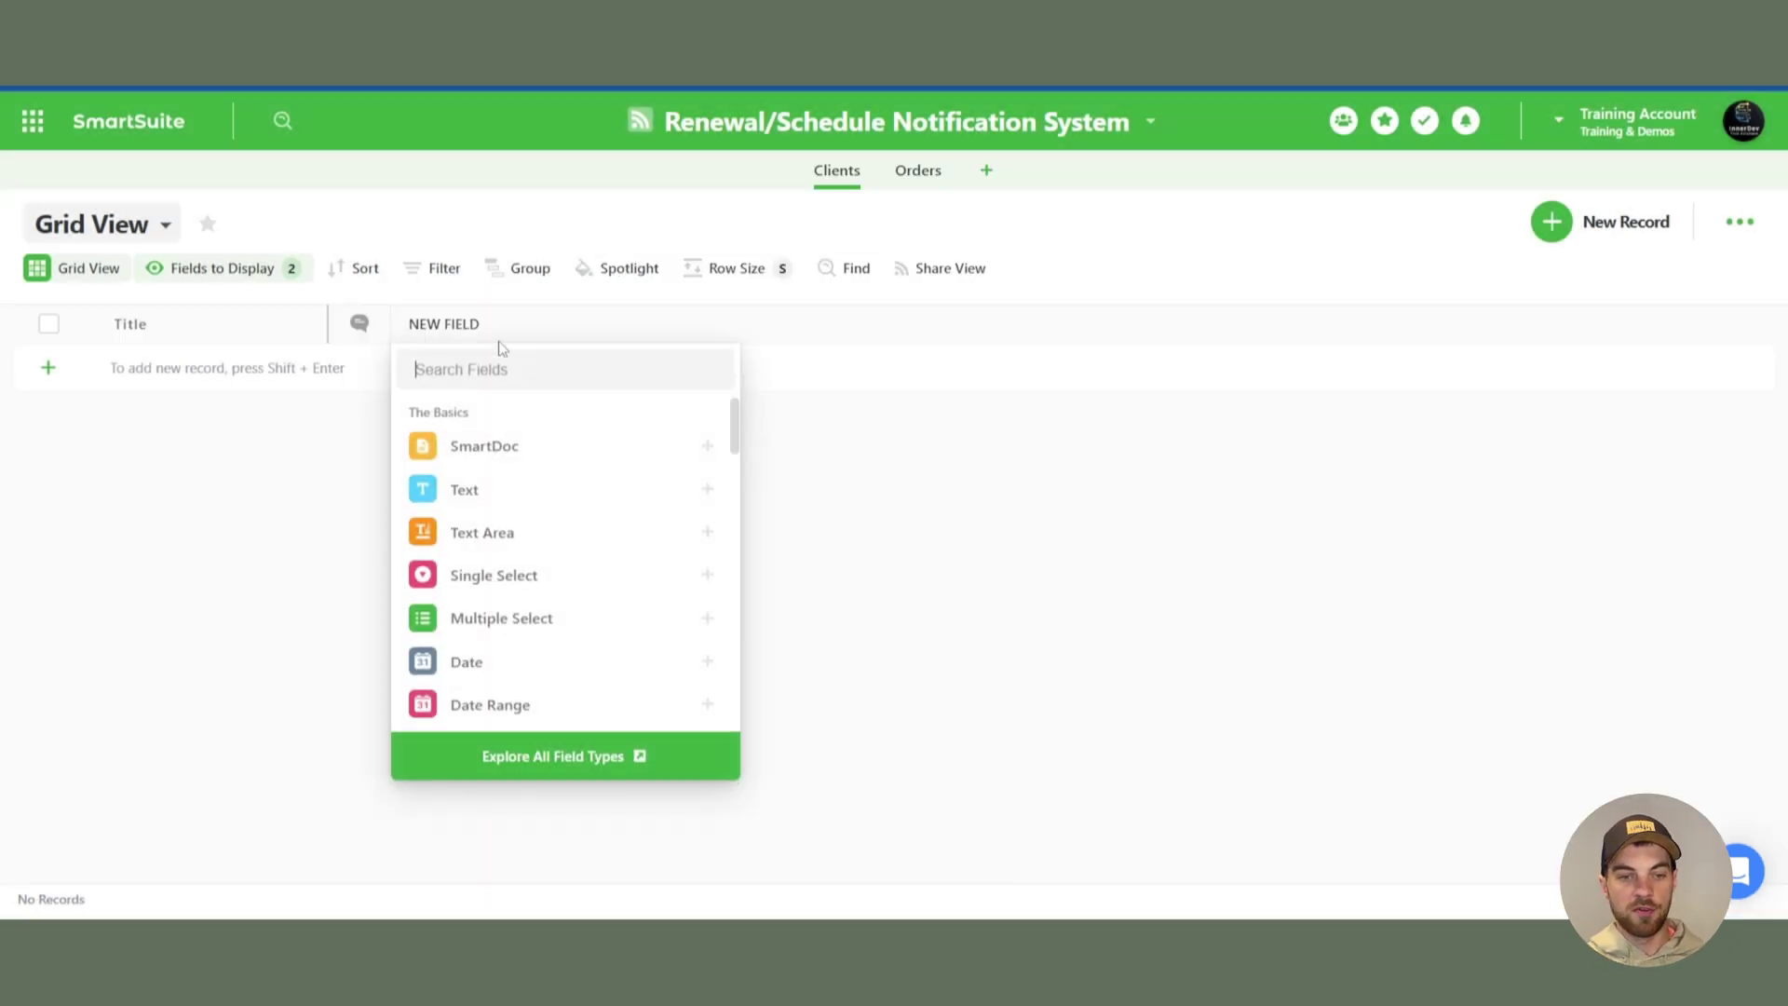
{"action": "type", "text": "name"}
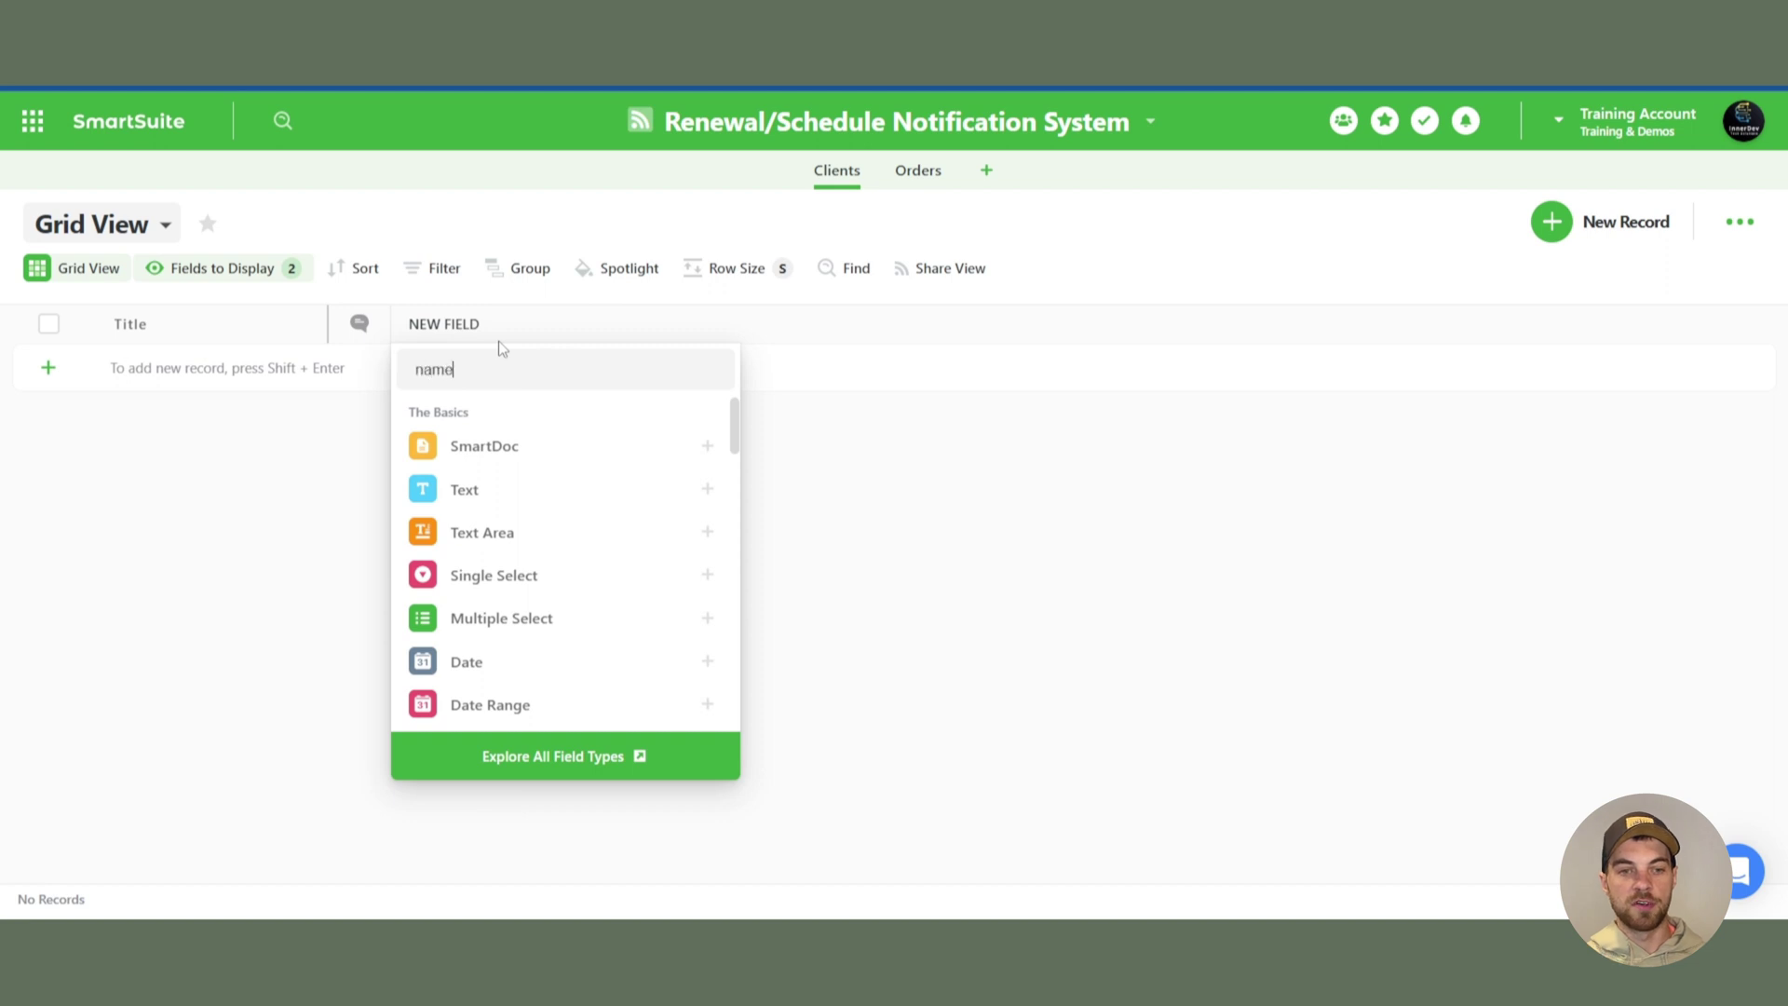
{"action": "left_click", "coordinate": [511, 452]}
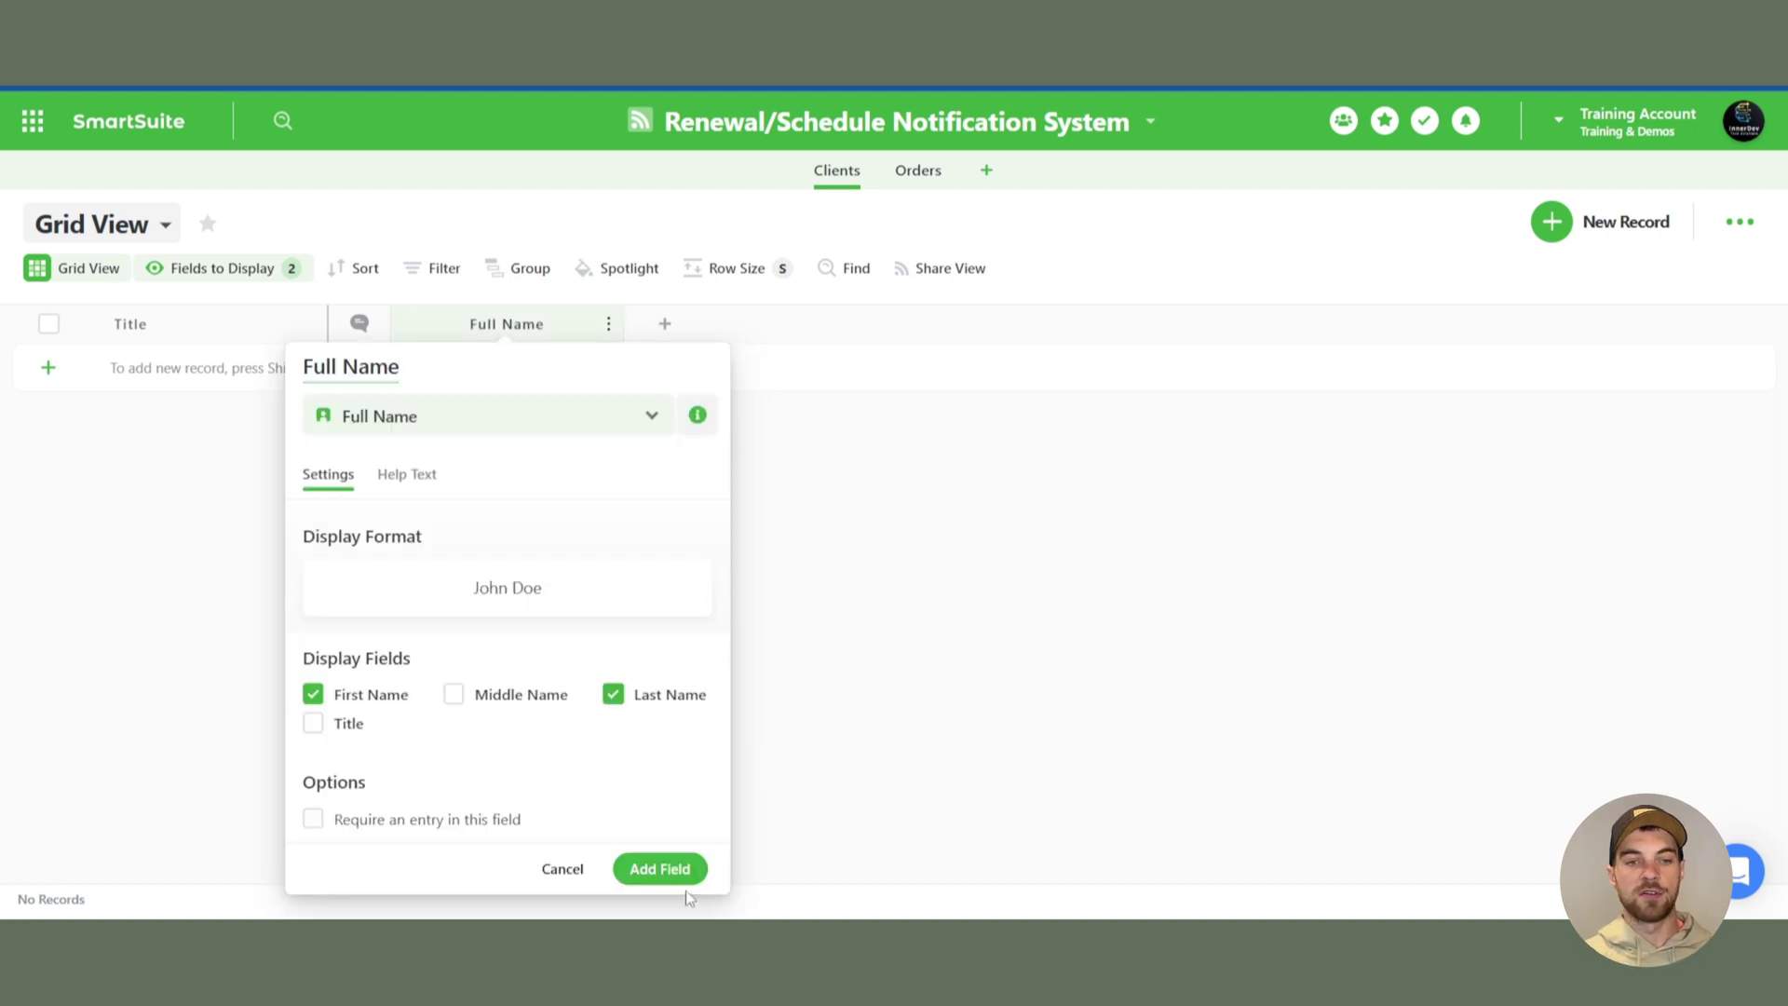
{"action": "key", "text": "Return"}
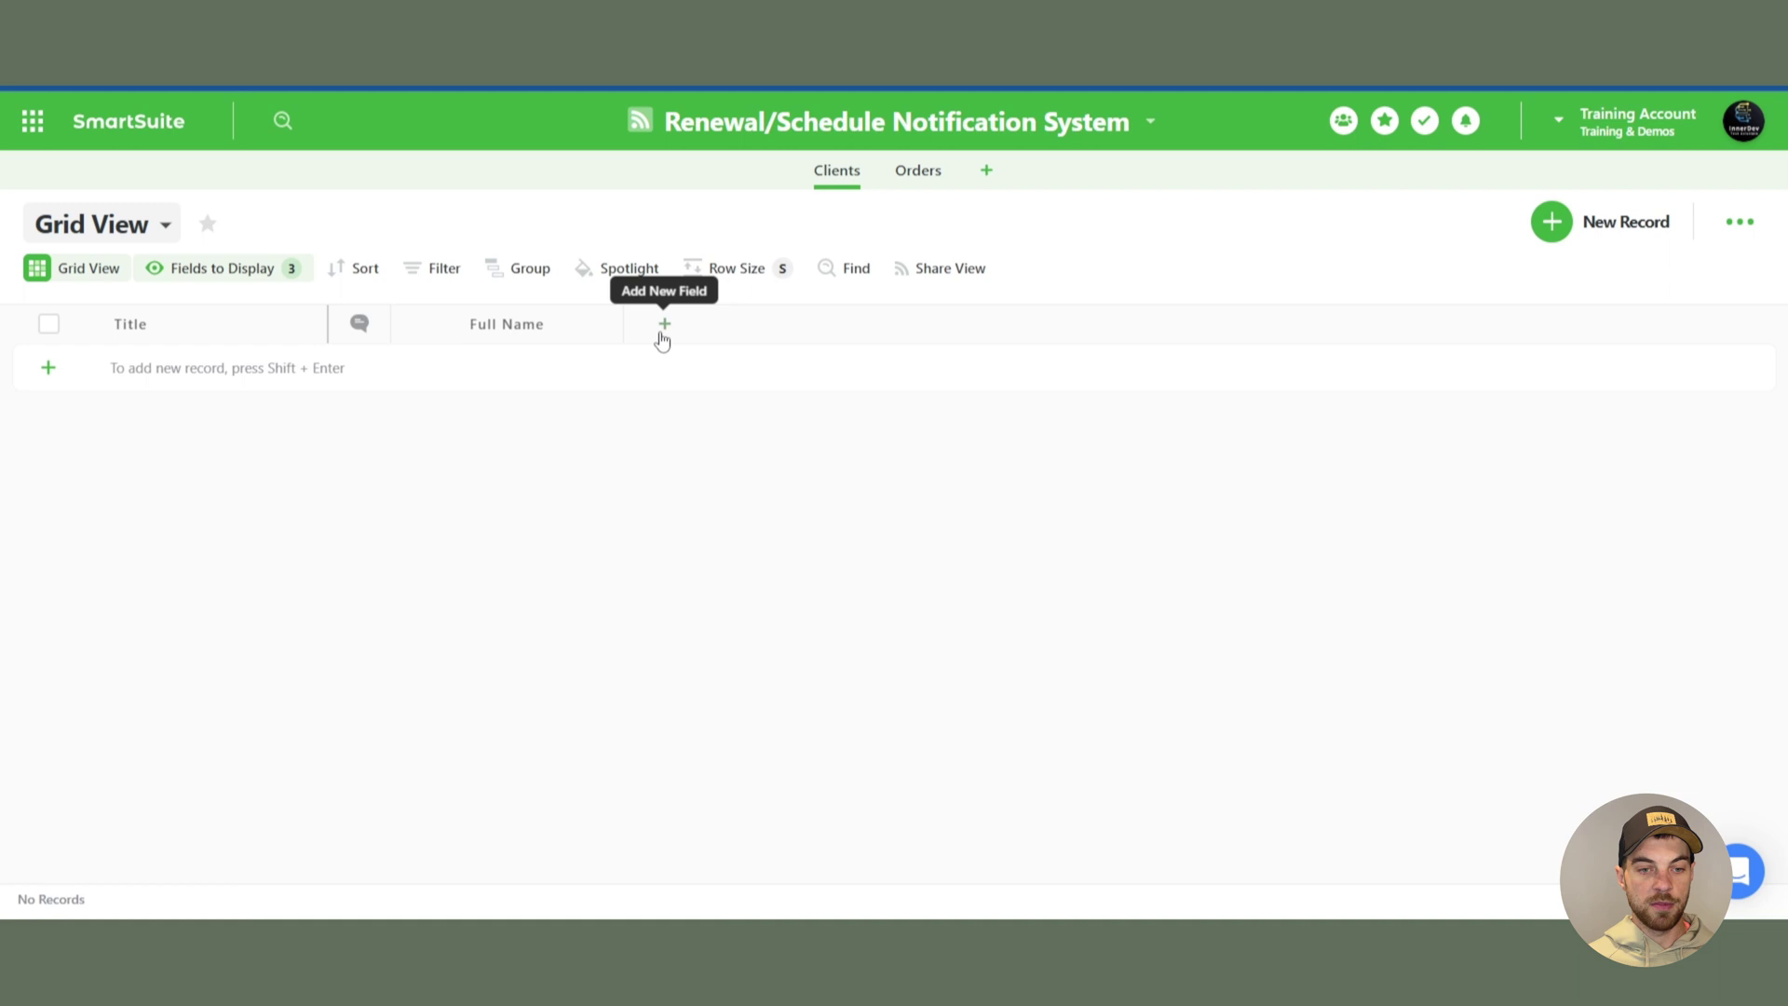
{"action": "left_click", "coordinate": [664, 326]}
{"action": "type", "text": "phone"}
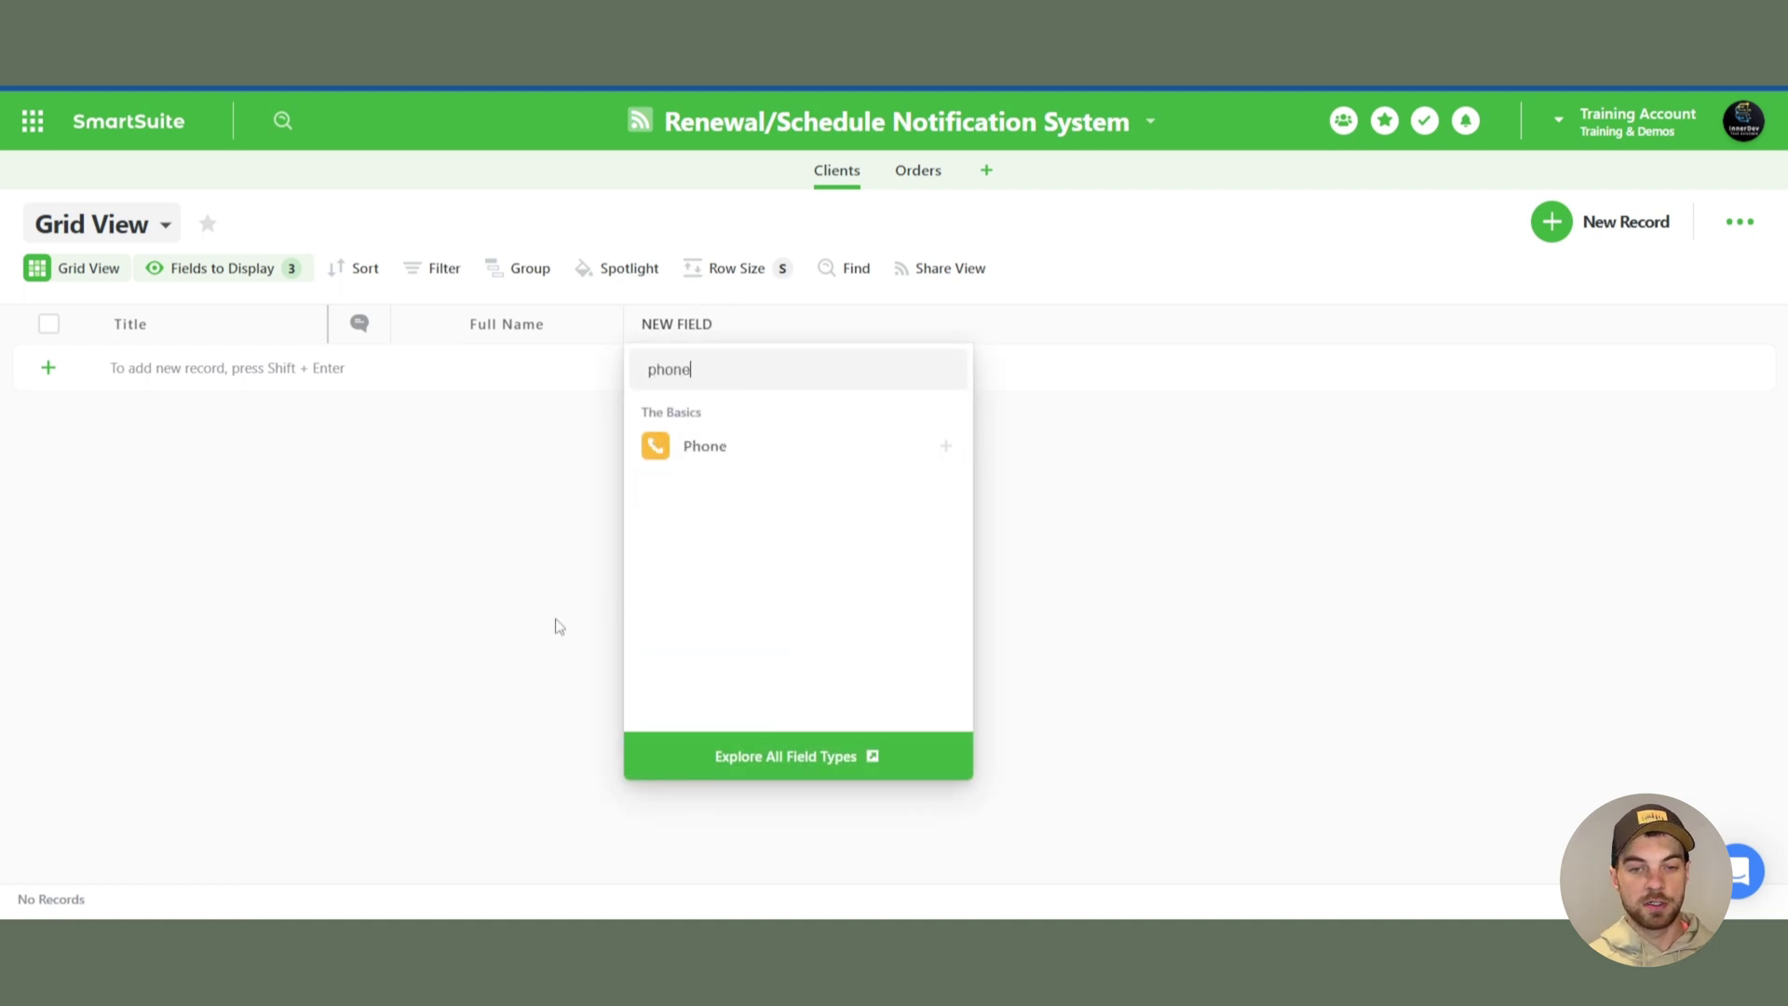
{"action": "key", "text": "Return"}
{"action": "left_click", "coordinate": [894, 842]}
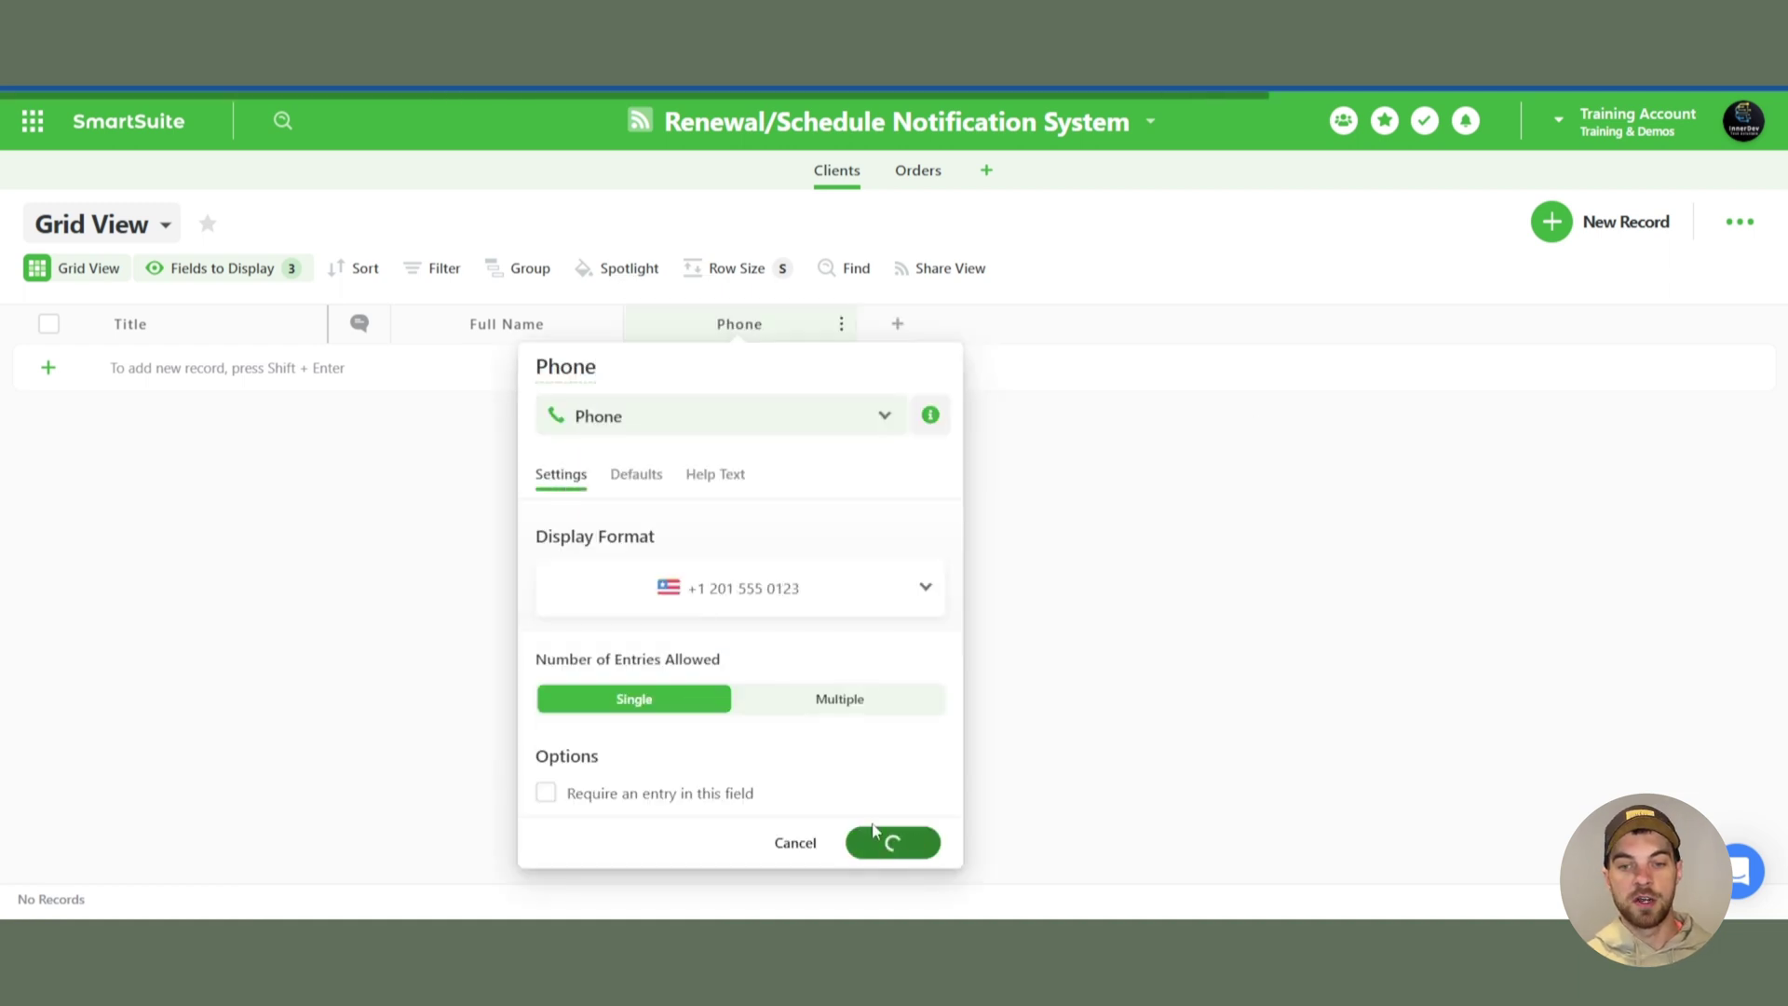
{"action": "left_click", "coordinate": [896, 324]}
{"action": "type", "text": "email"}
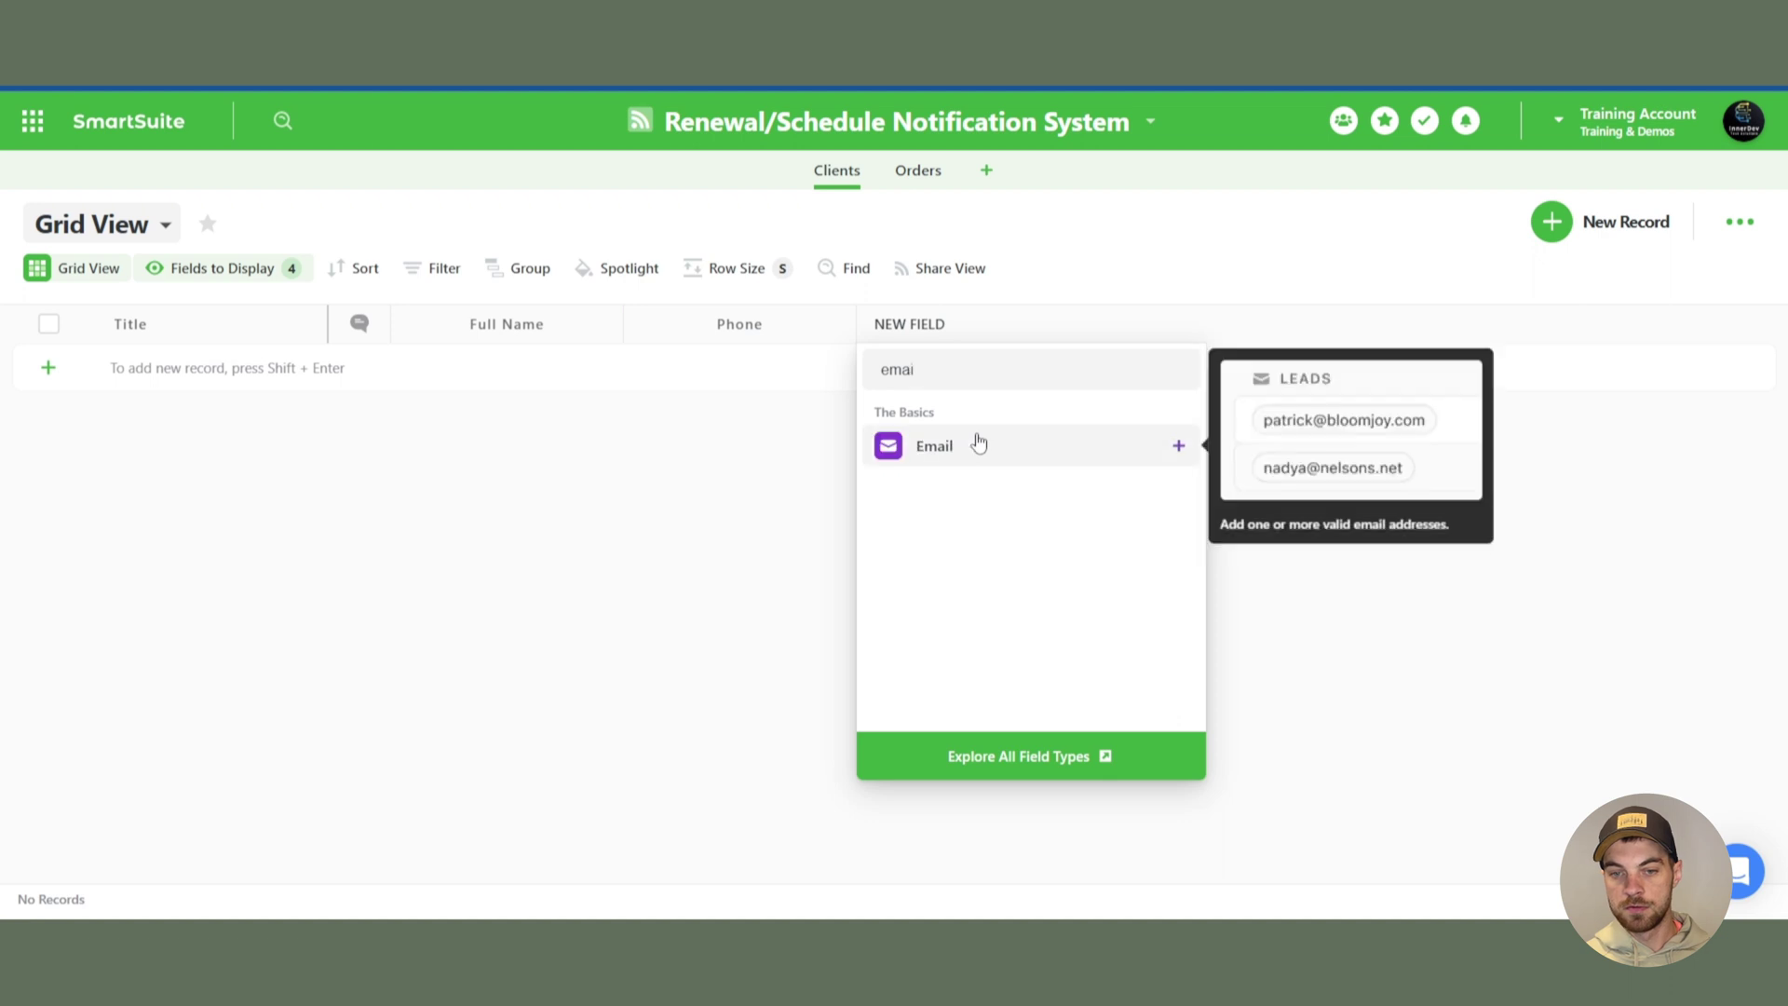
{"action": "key", "text": "Return"}
{"action": "left_click", "coordinate": [1138, 843]}
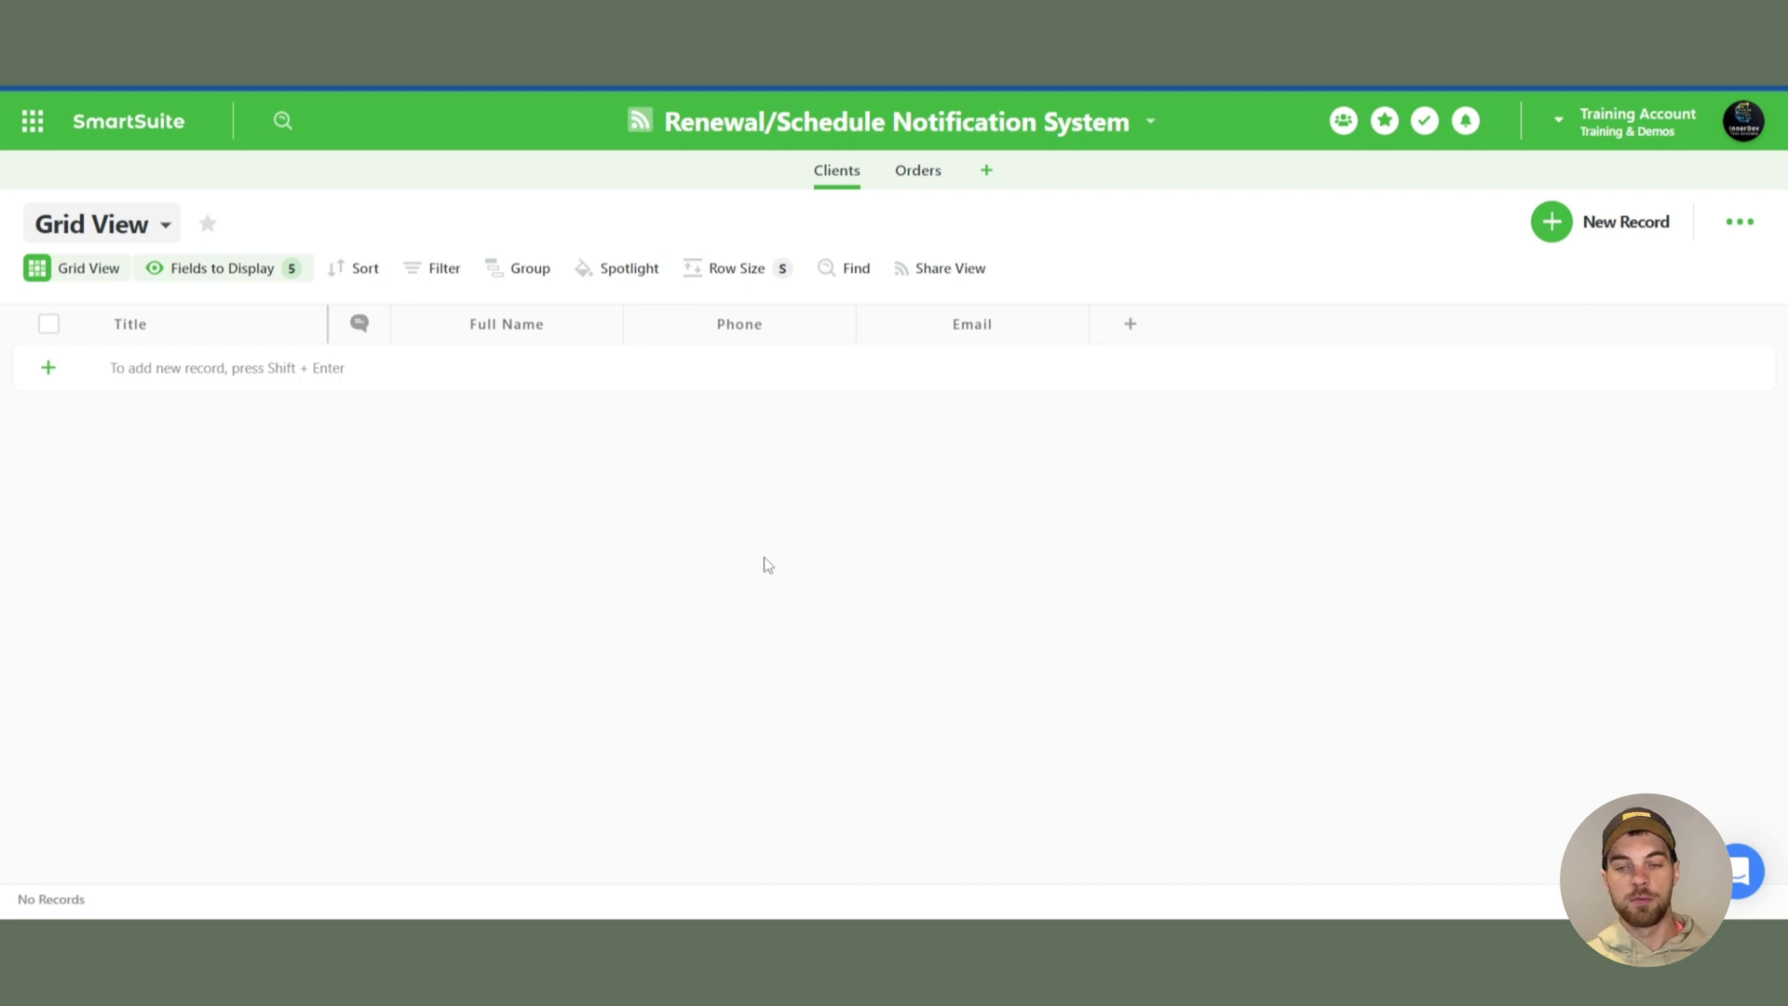
- Add a Number field named Amount to Clients
{"action": "left_click", "coordinate": [1133, 328]}
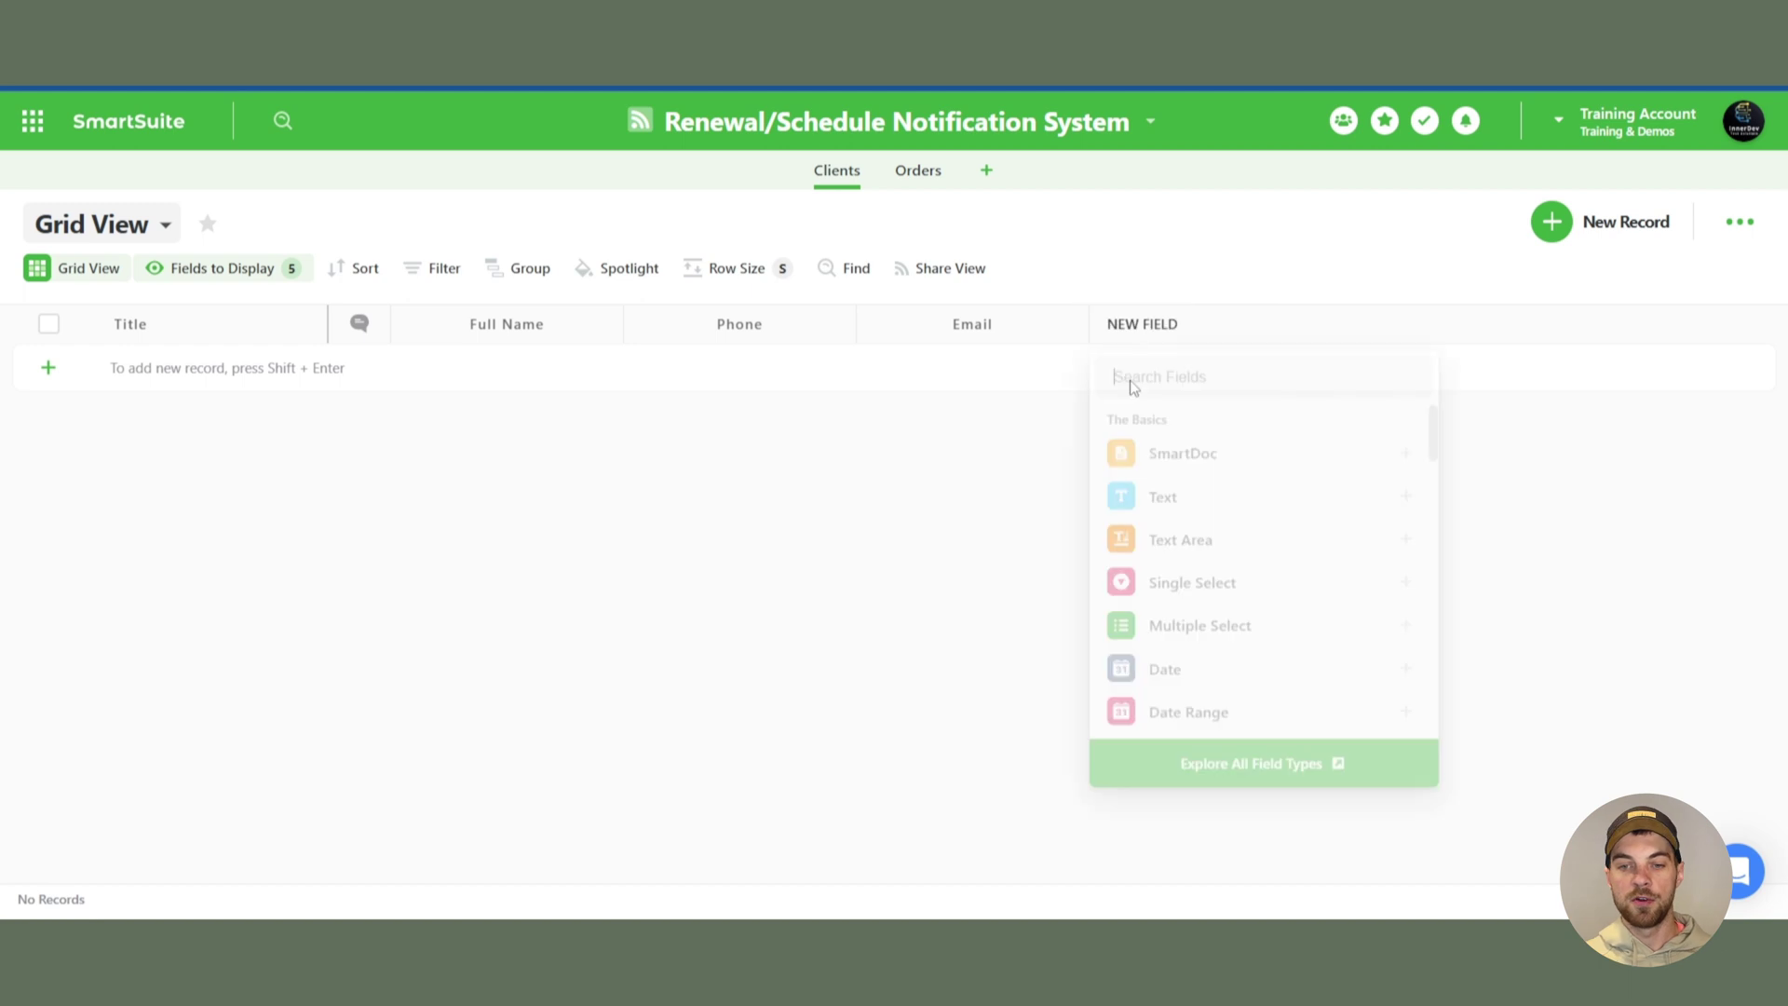
{"action": "type", "text": "num"}
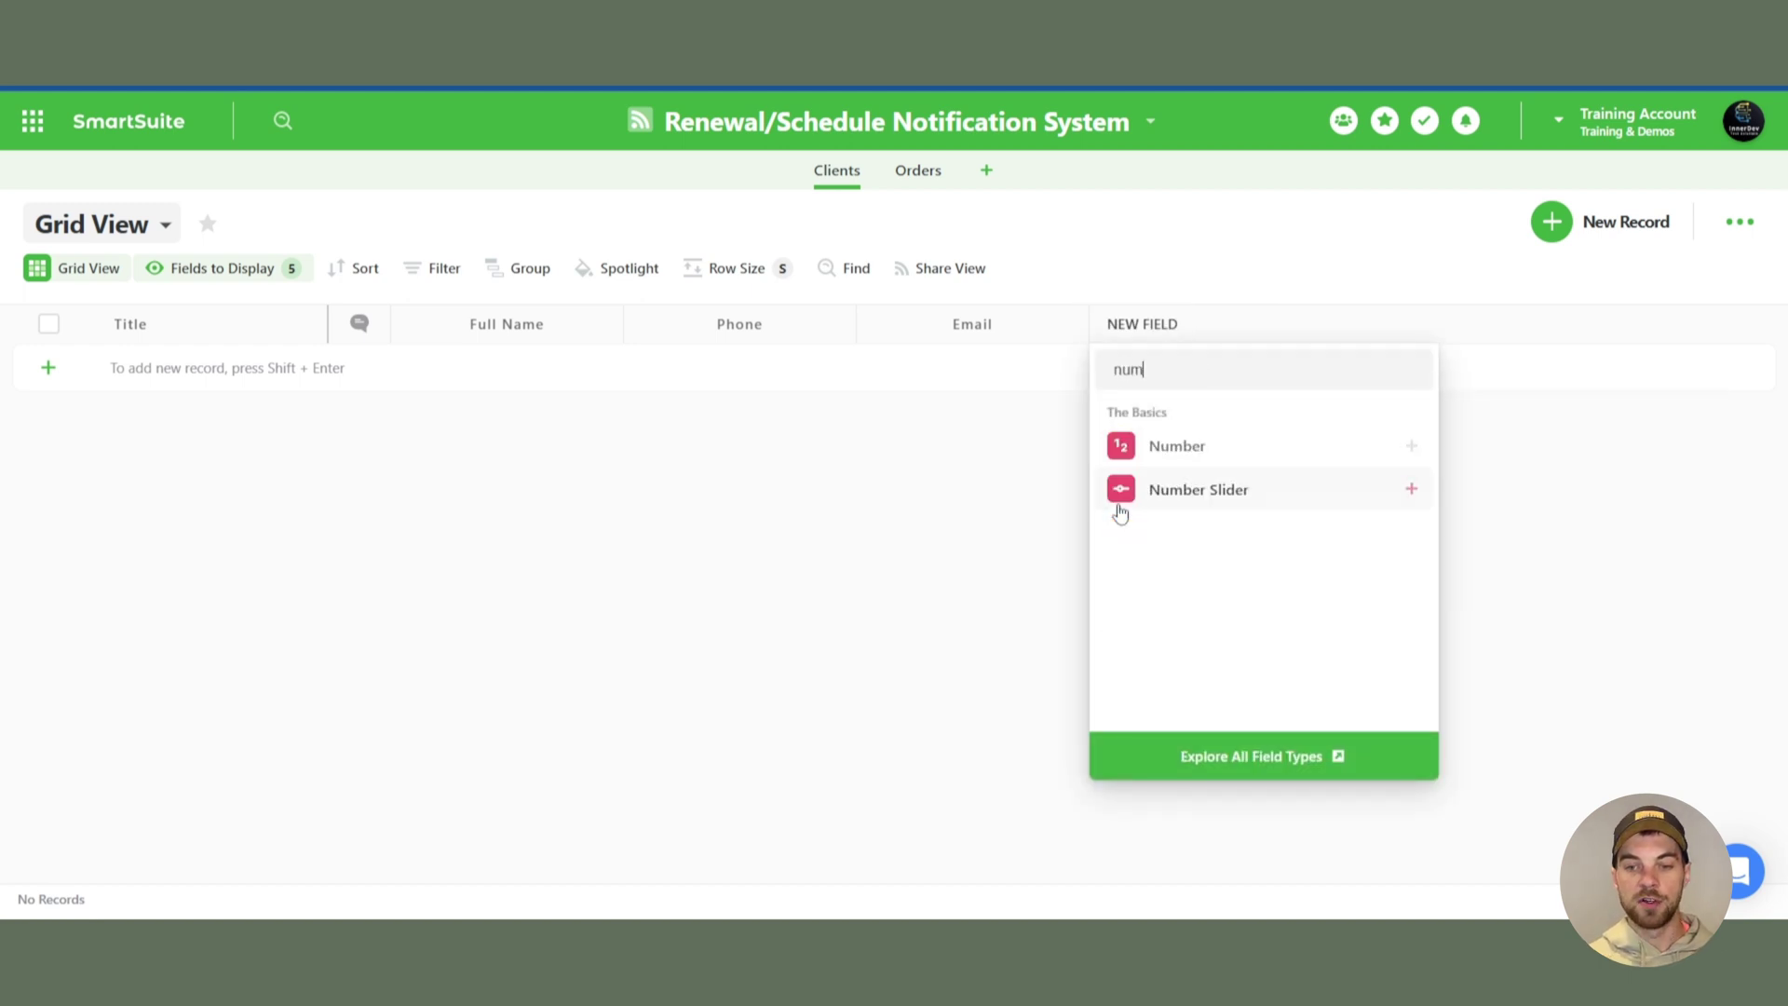
{"action": "left_click", "coordinate": [1171, 447]}
{"action": "left_click_drag", "start_coordinate": [1082, 367], "coordinate": [1000, 370]}
{"action": "type", "text": "Amount"}
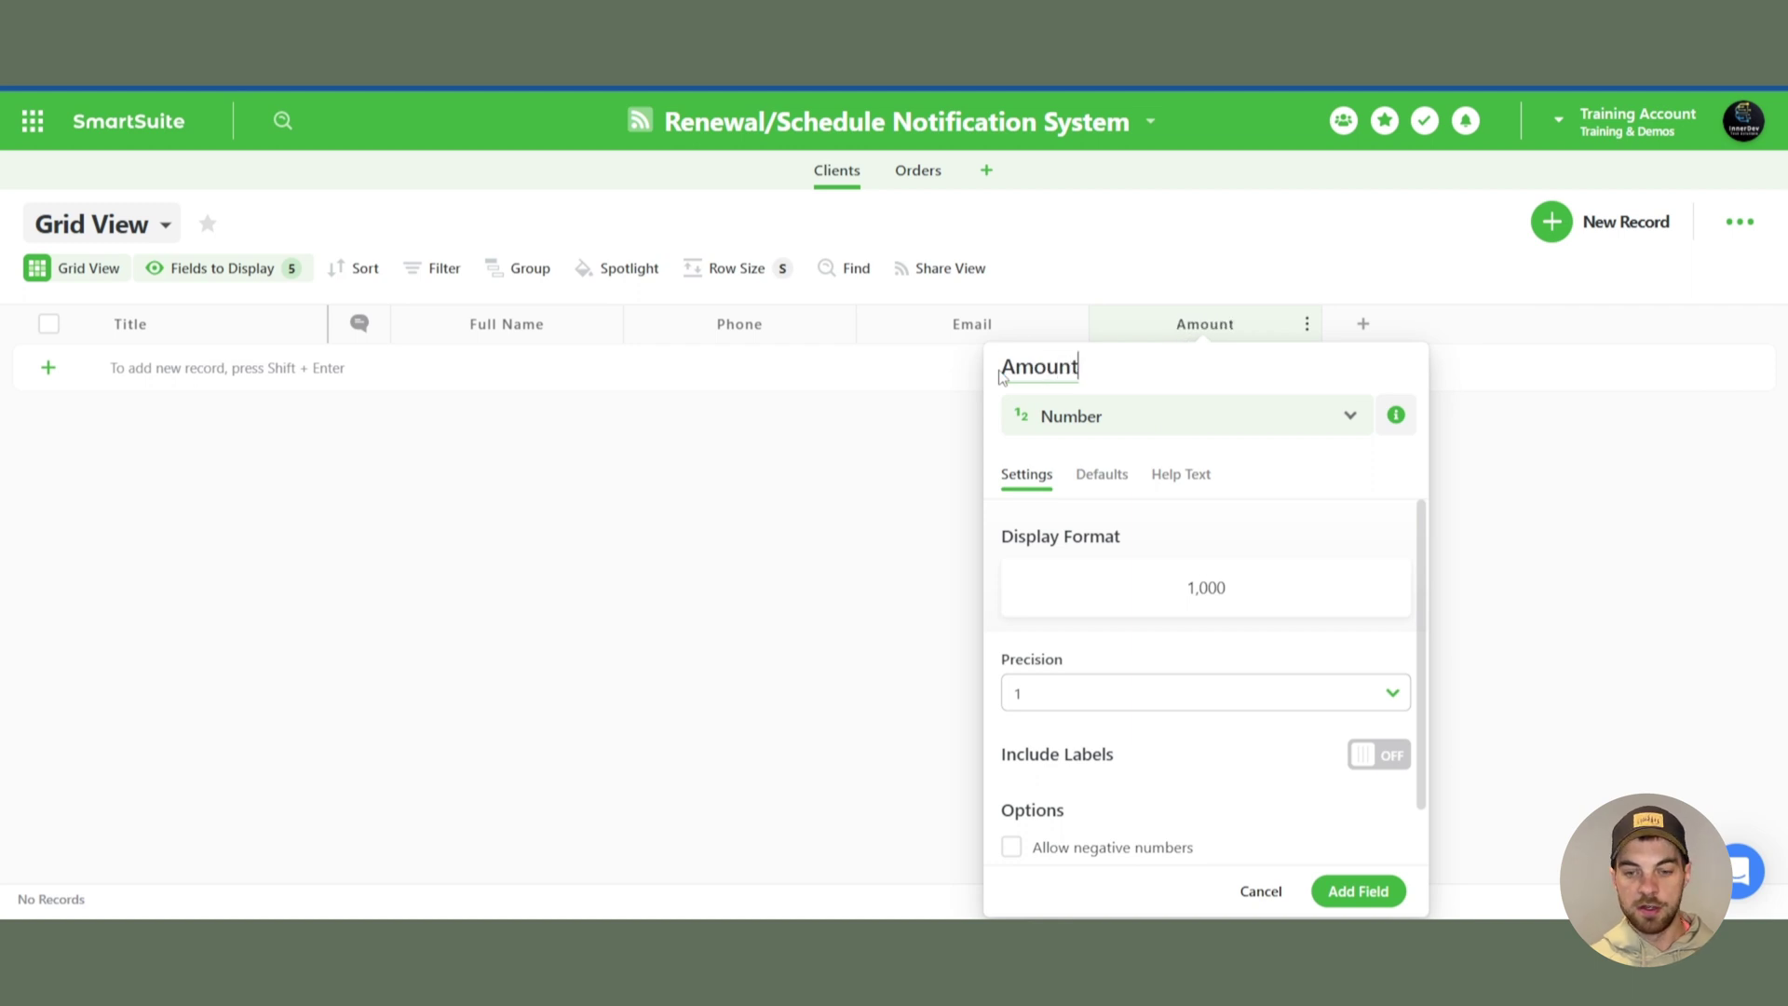
{"action": "left_click", "coordinate": [1341, 883]}
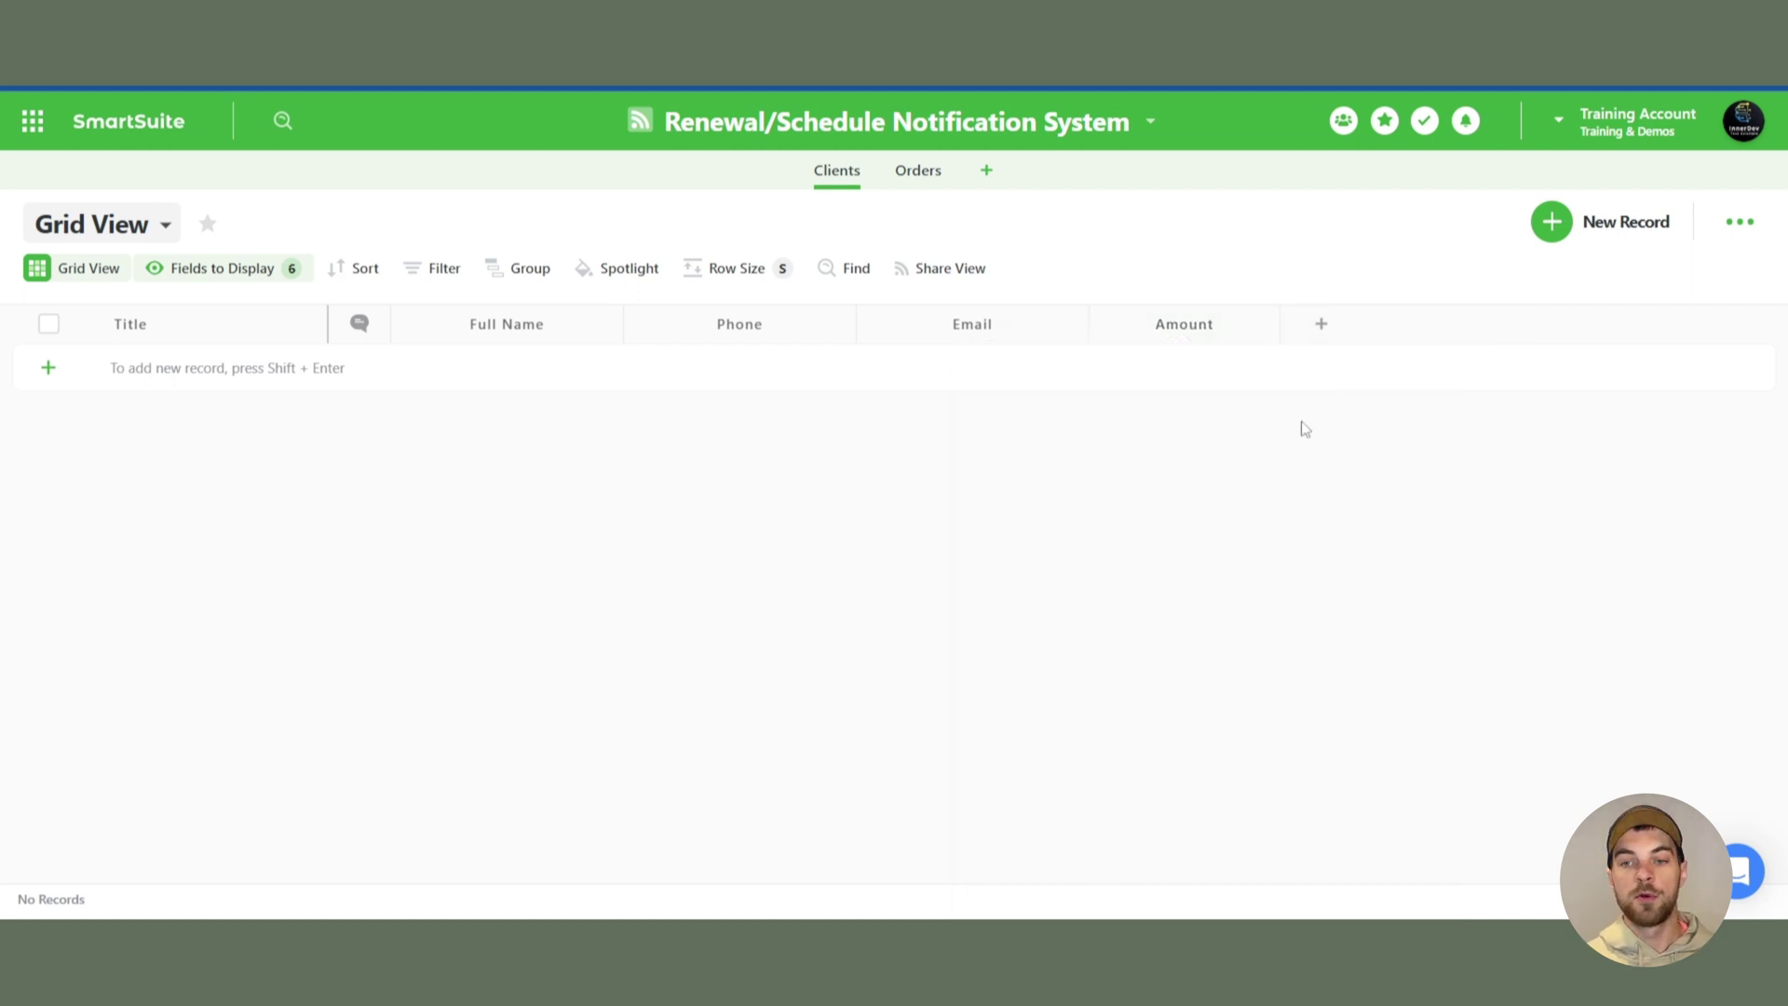
- Add a Renewal Type single-select field with choices Months and Years, defaulting to Years
{"action": "left_click", "coordinate": [1315, 327]}
{"action": "type", "text": "single"}
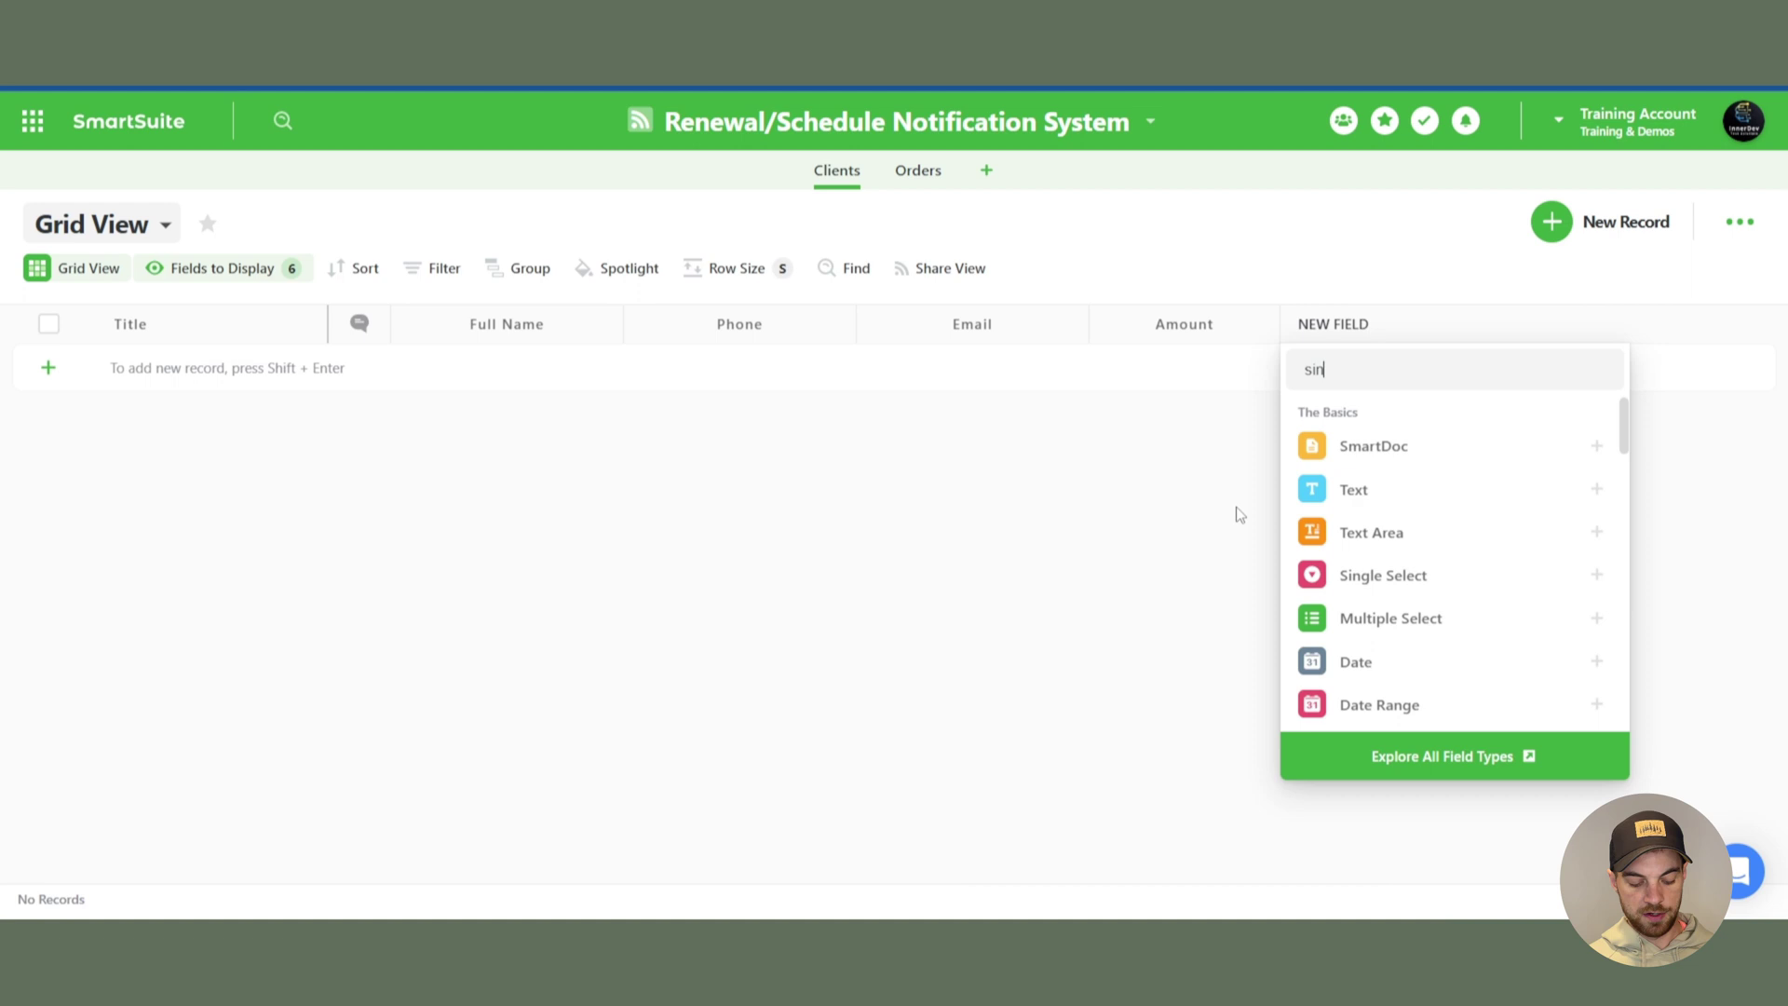
{"action": "key", "text": "Return"}
{"action": "type", "text": "Renewal Type"}
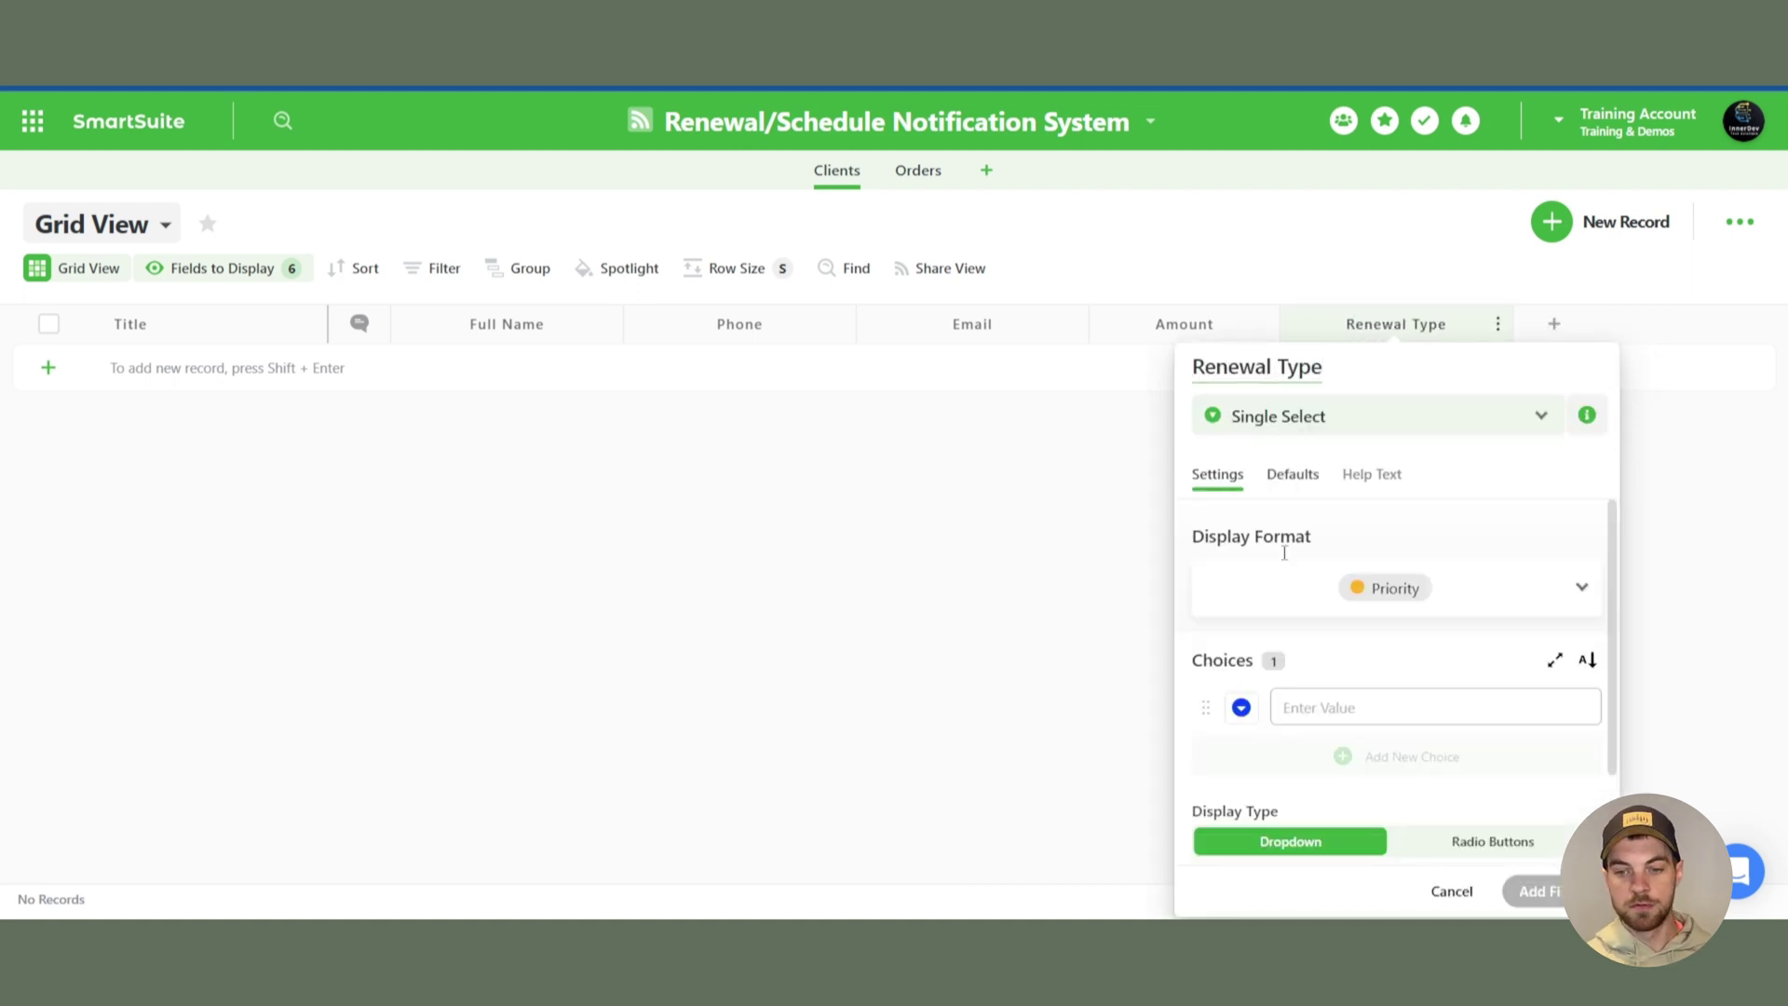
{"action": "left_click", "coordinate": [1348, 710]}
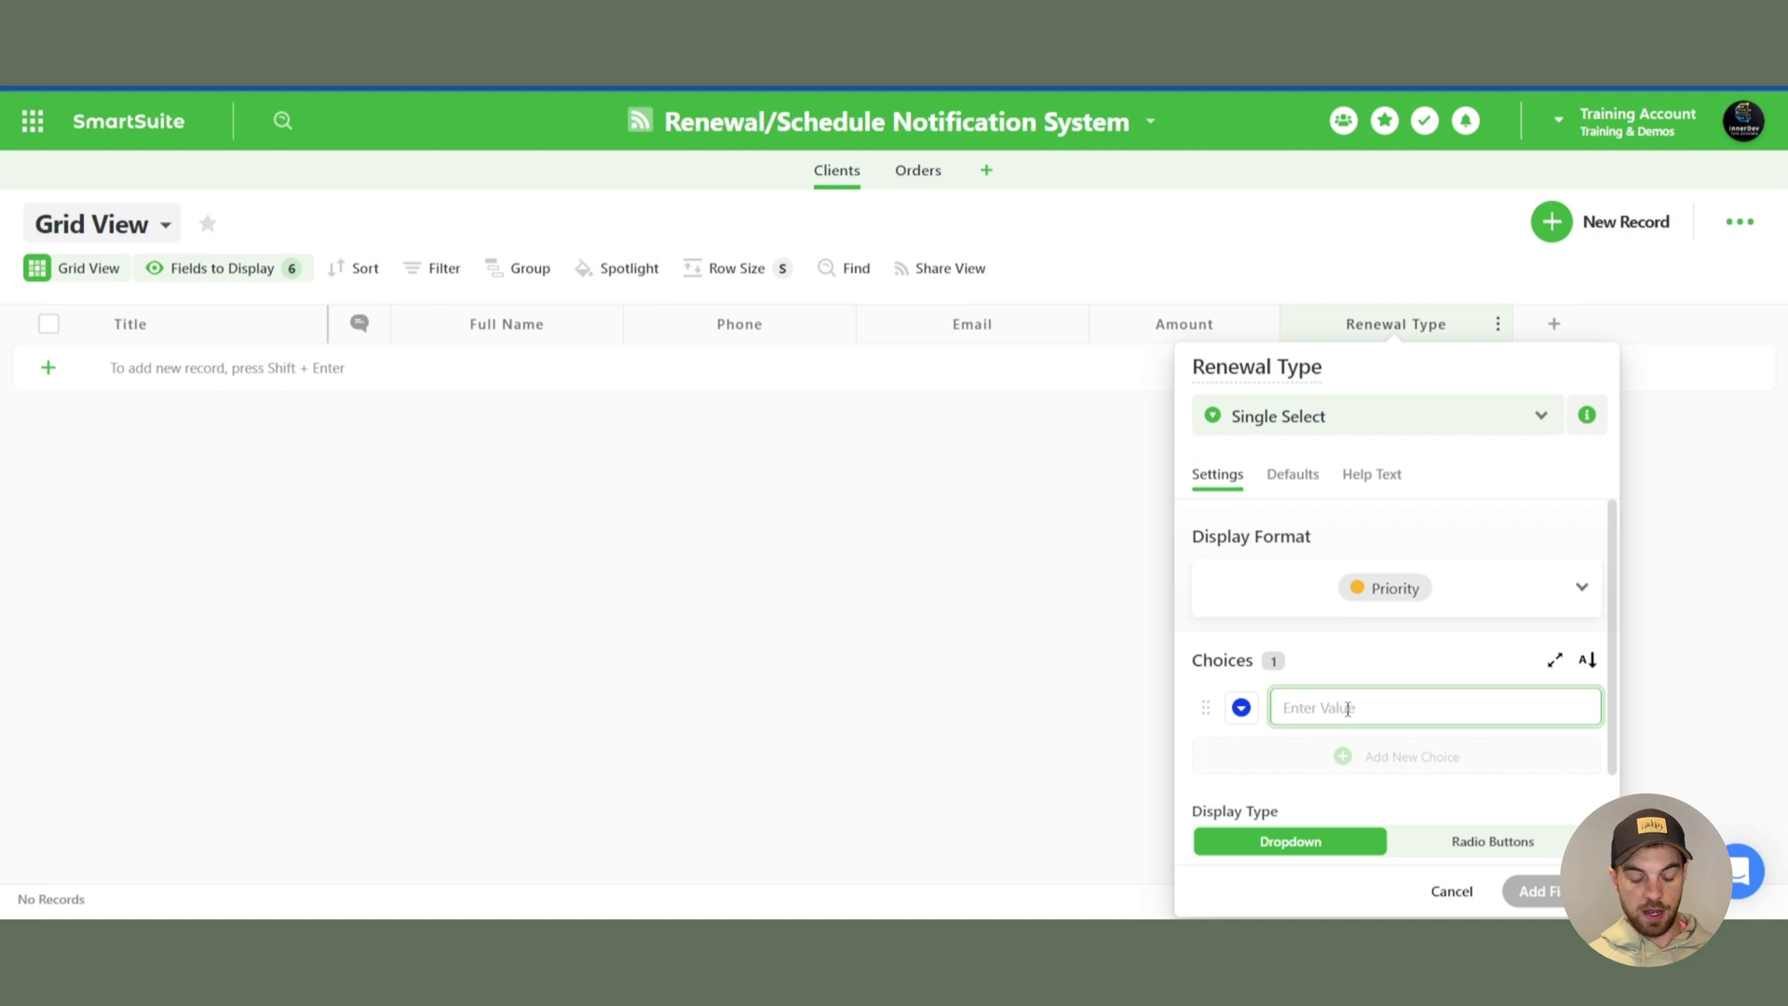
{"action": "type", "text": "Months"}
{"action": "left_click", "coordinate": [1360, 767]}
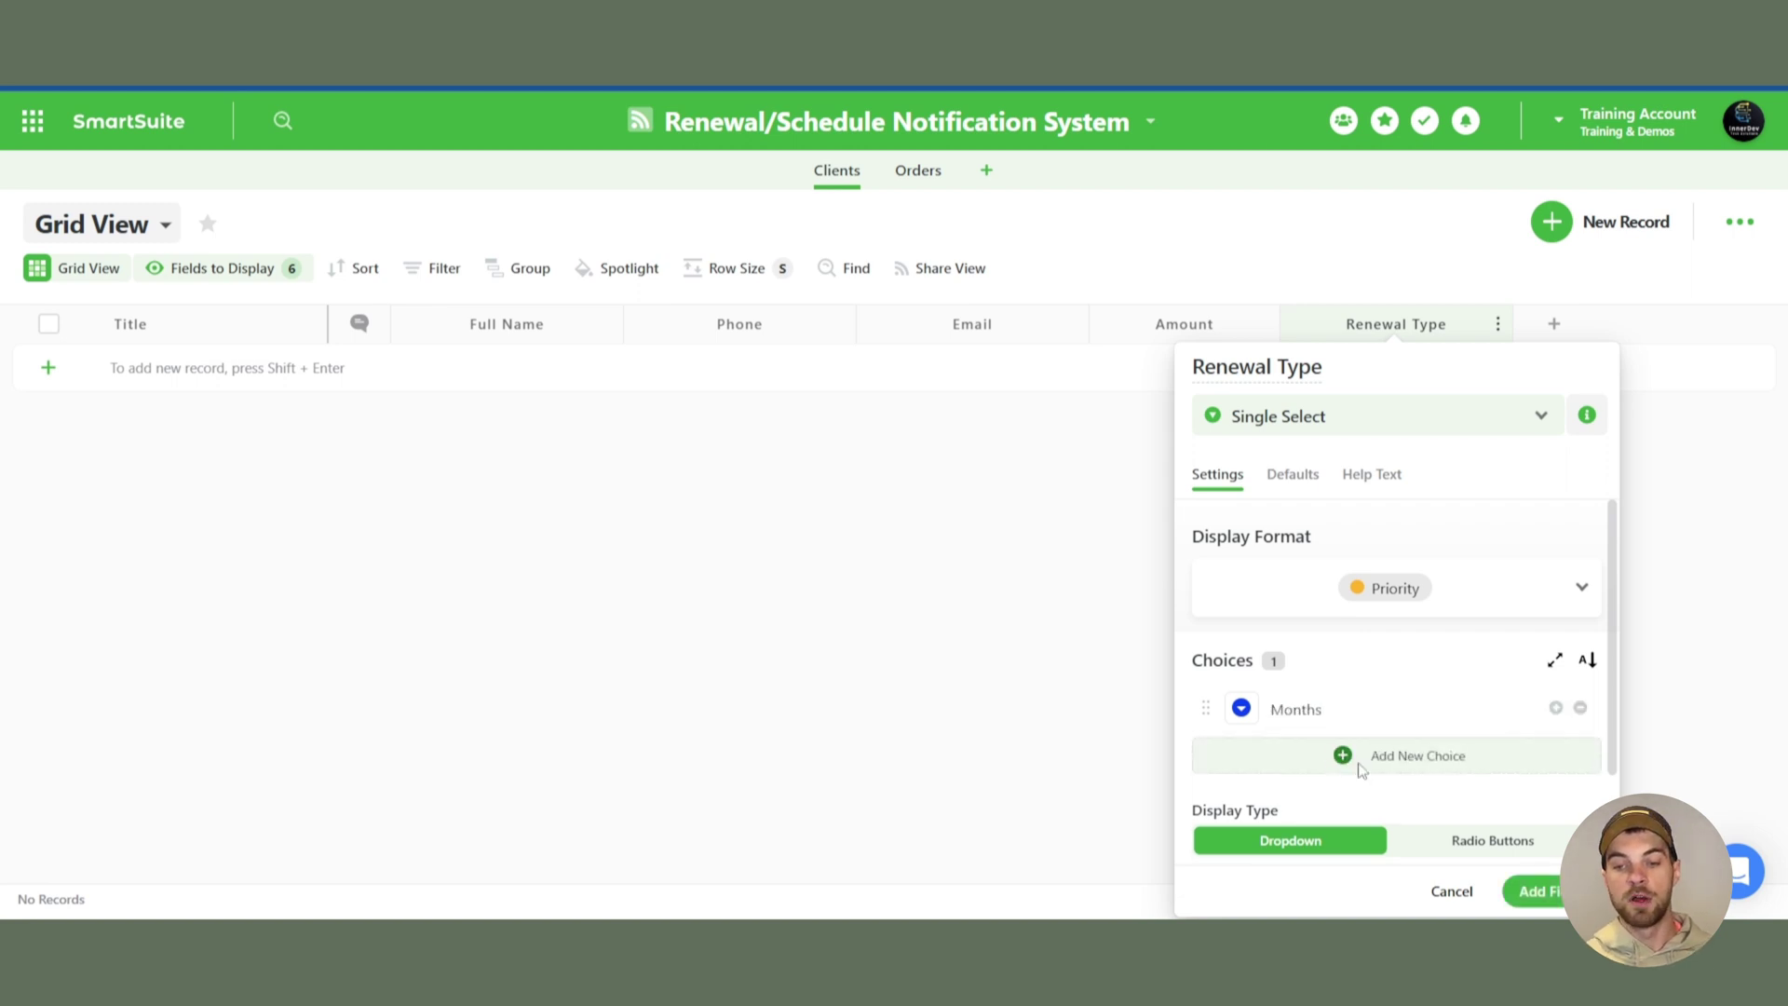
{"action": "left_click", "coordinate": [1361, 766]}
{"action": "type", "text": "Years"}
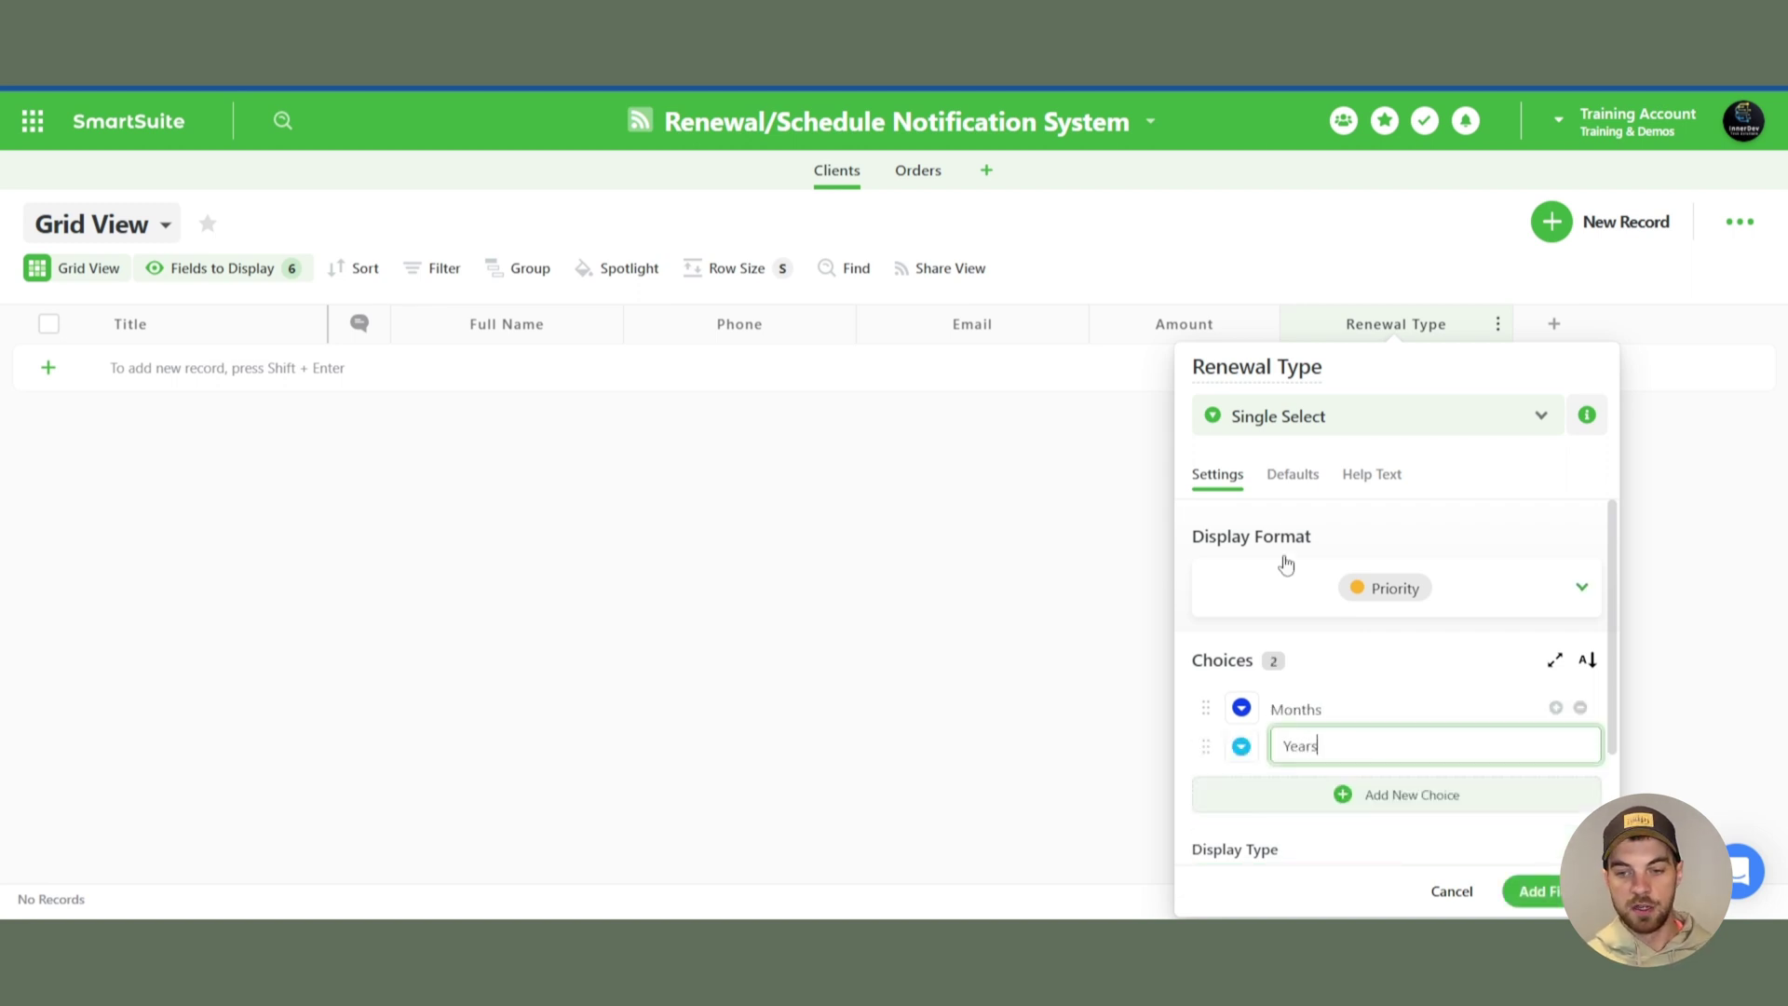
{"action": "left_click", "coordinate": [1299, 474]}
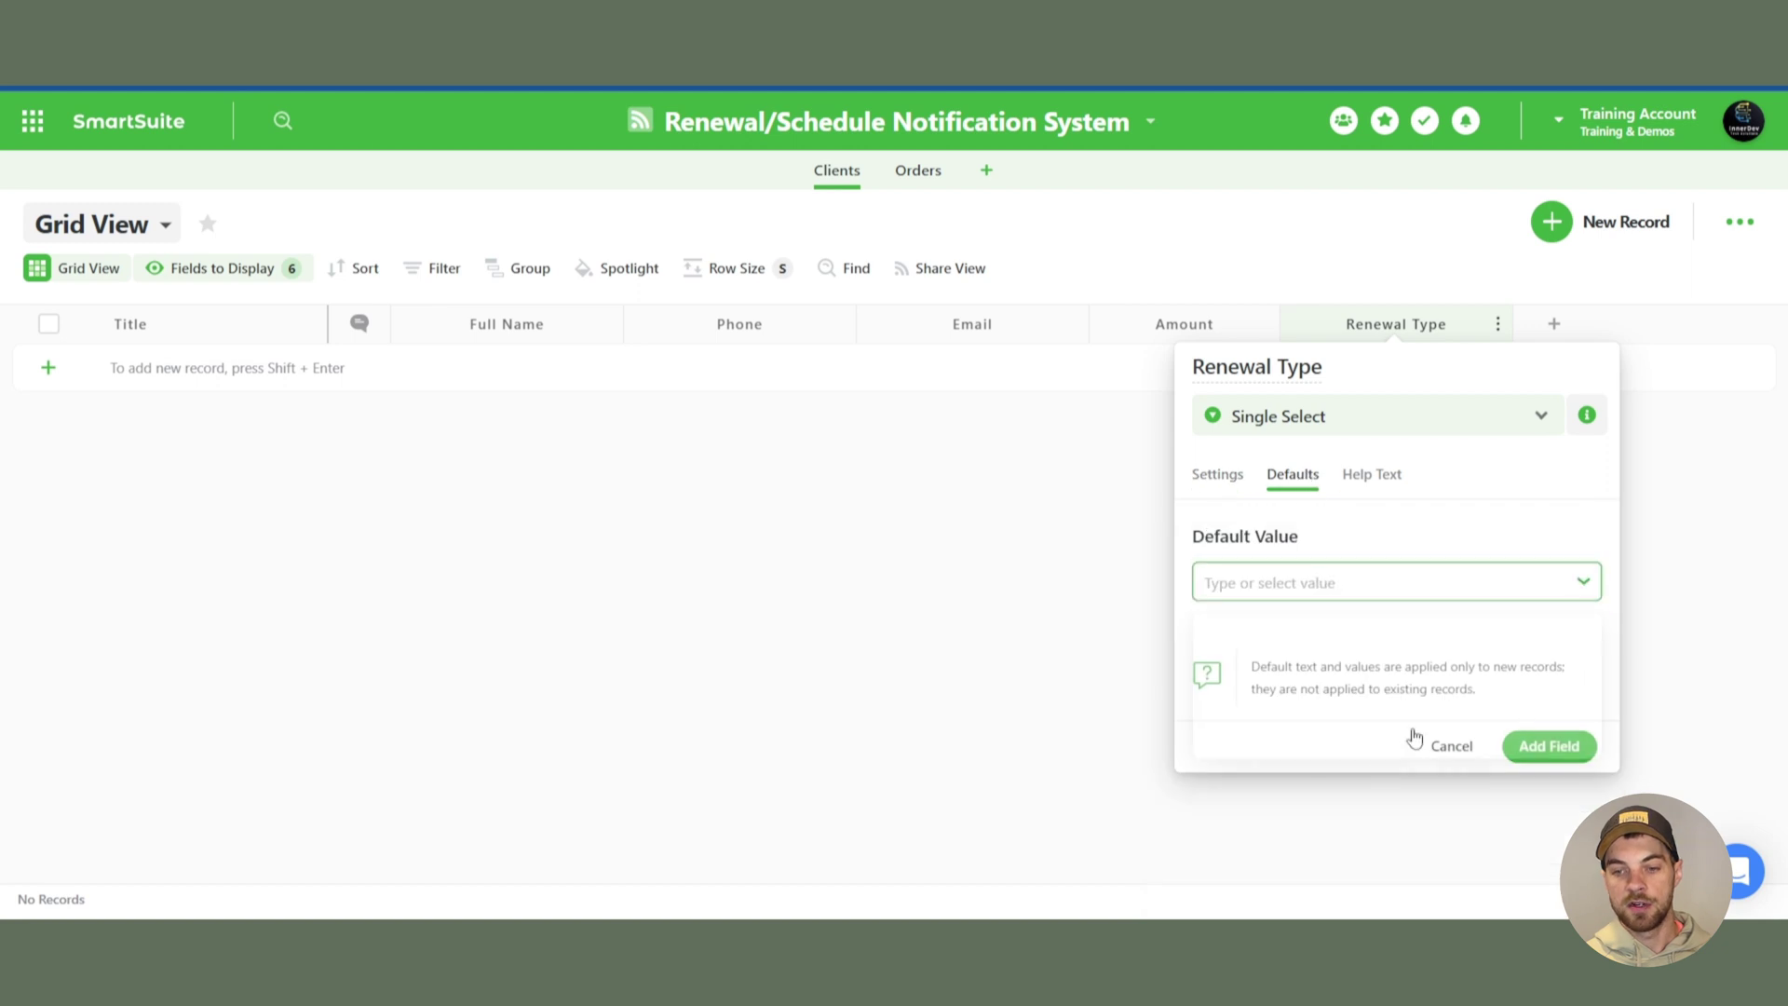
{"action": "left_click", "coordinate": [1270, 722]}
{"action": "left_click", "coordinate": [1549, 745]}
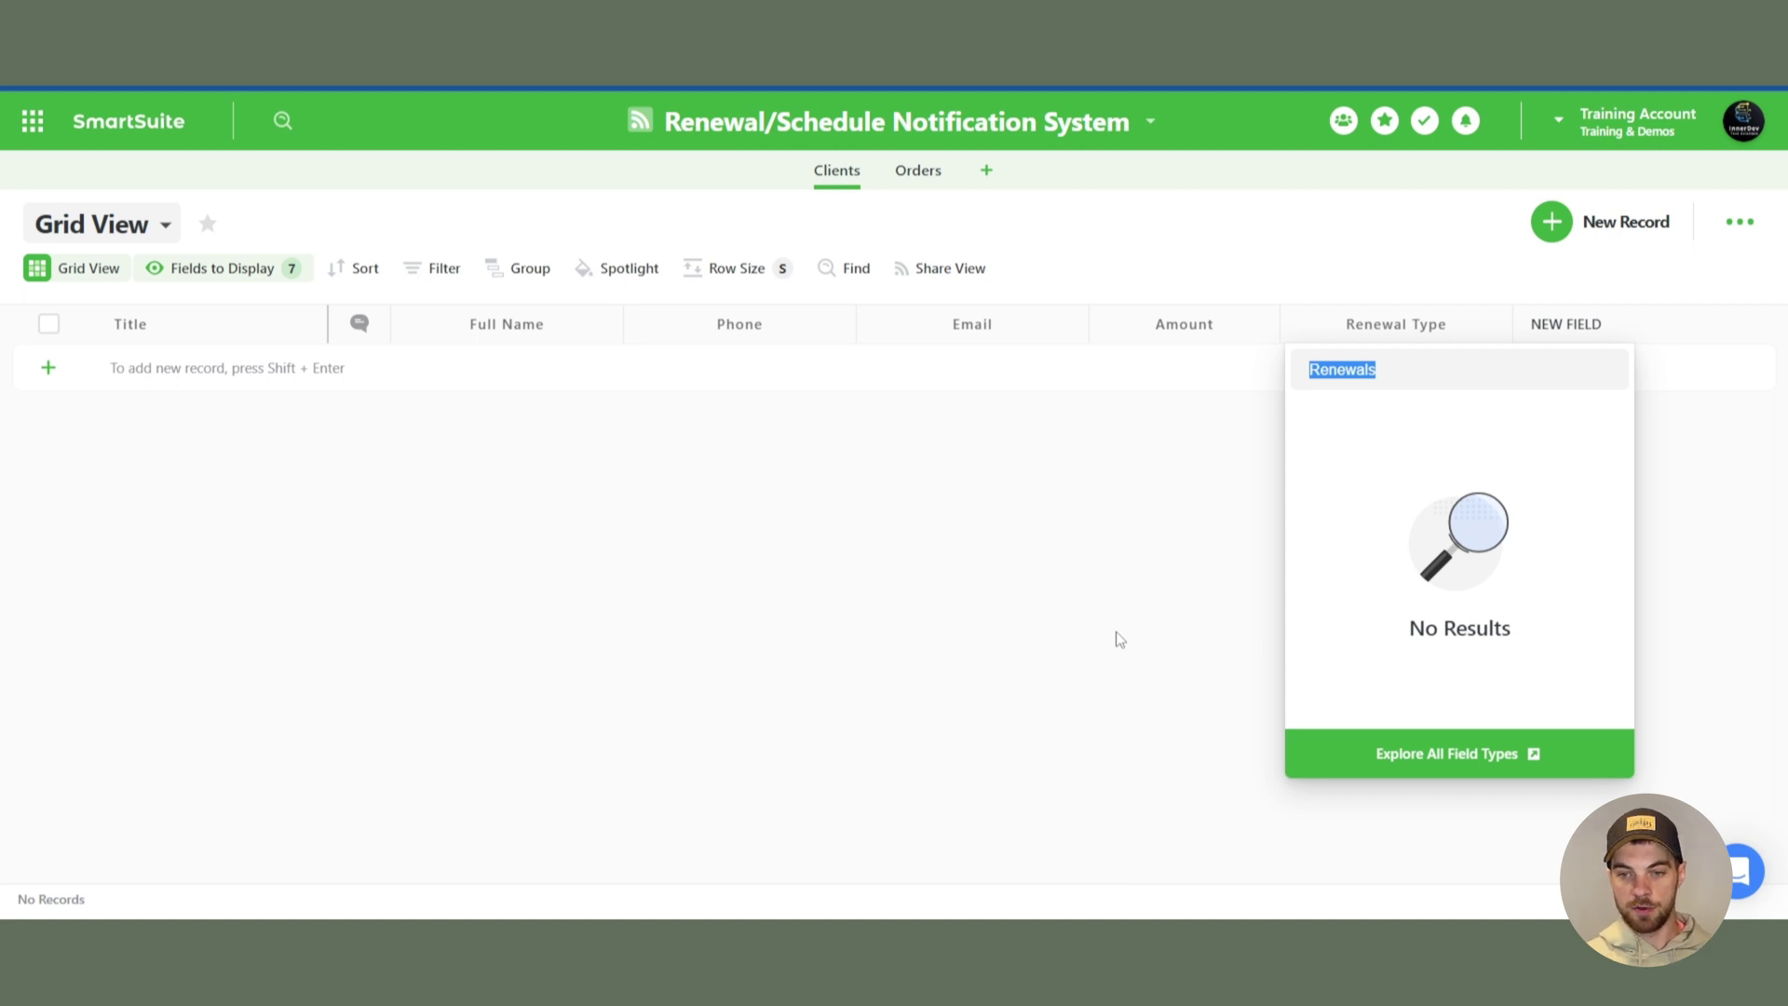
- Add a 'Renewals term in months' Formula field using IF([Renewal Type]=="Years", 12, 1)
{"action": "key", "text": "BackSpace"}
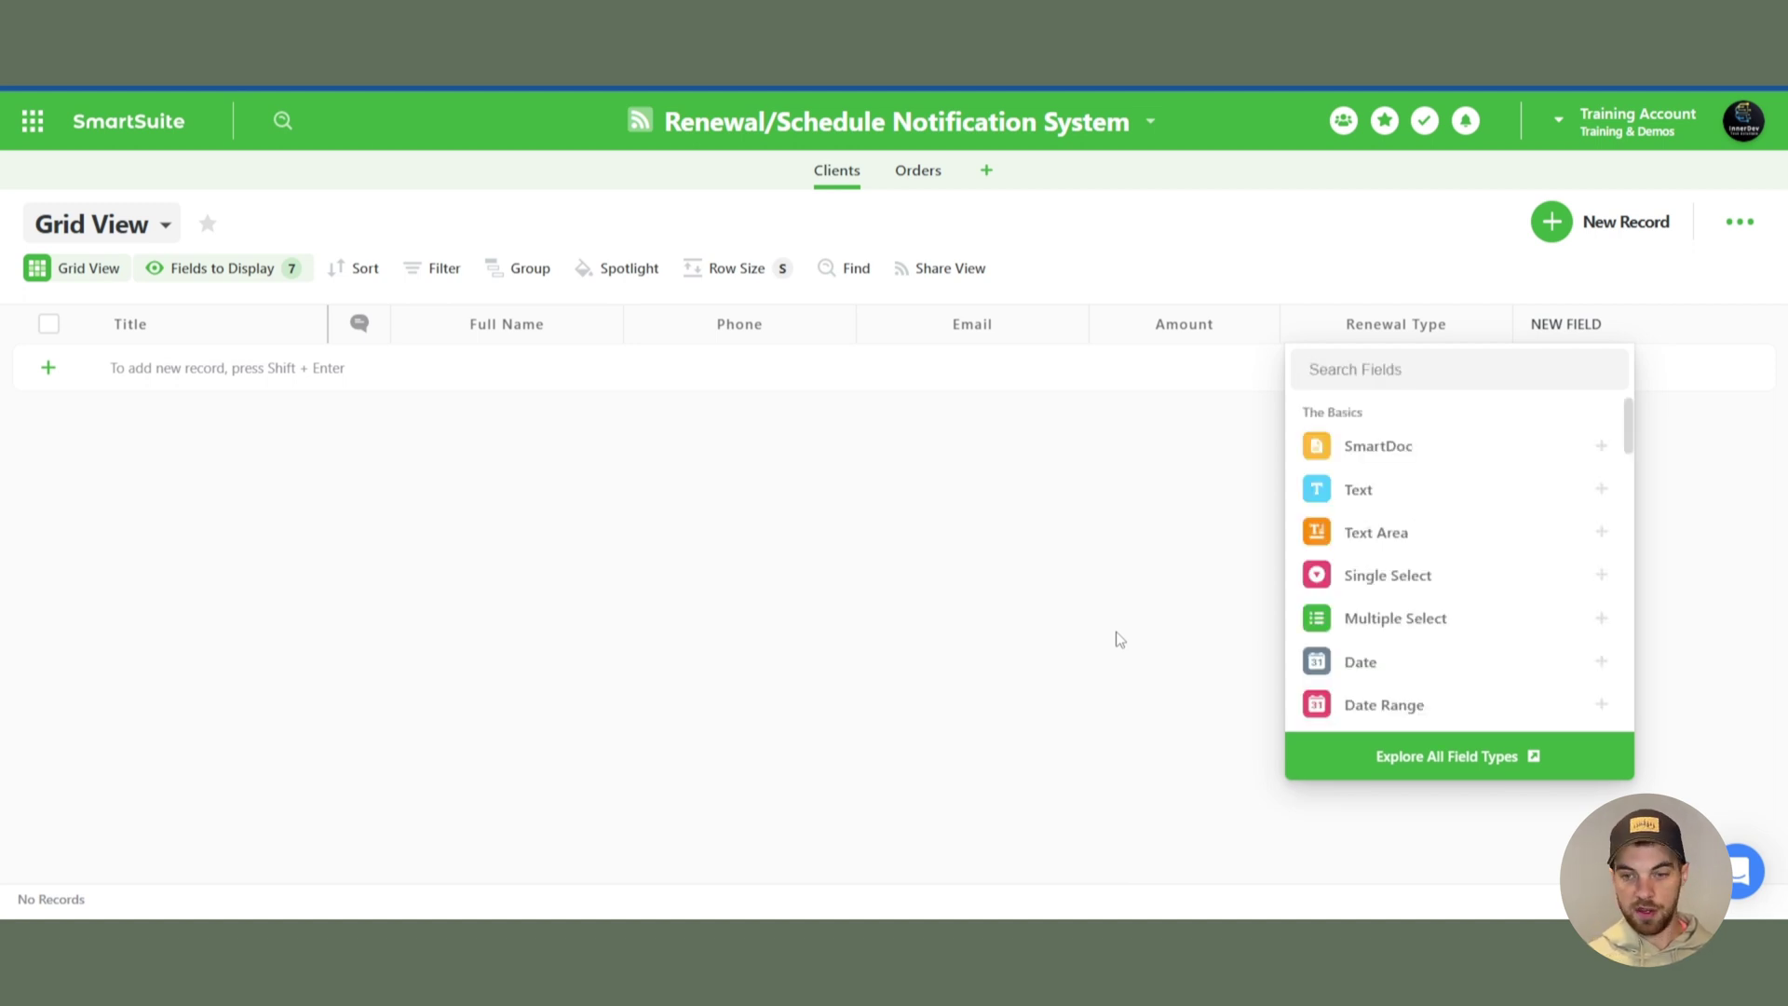
{"action": "type", "text": "form"}
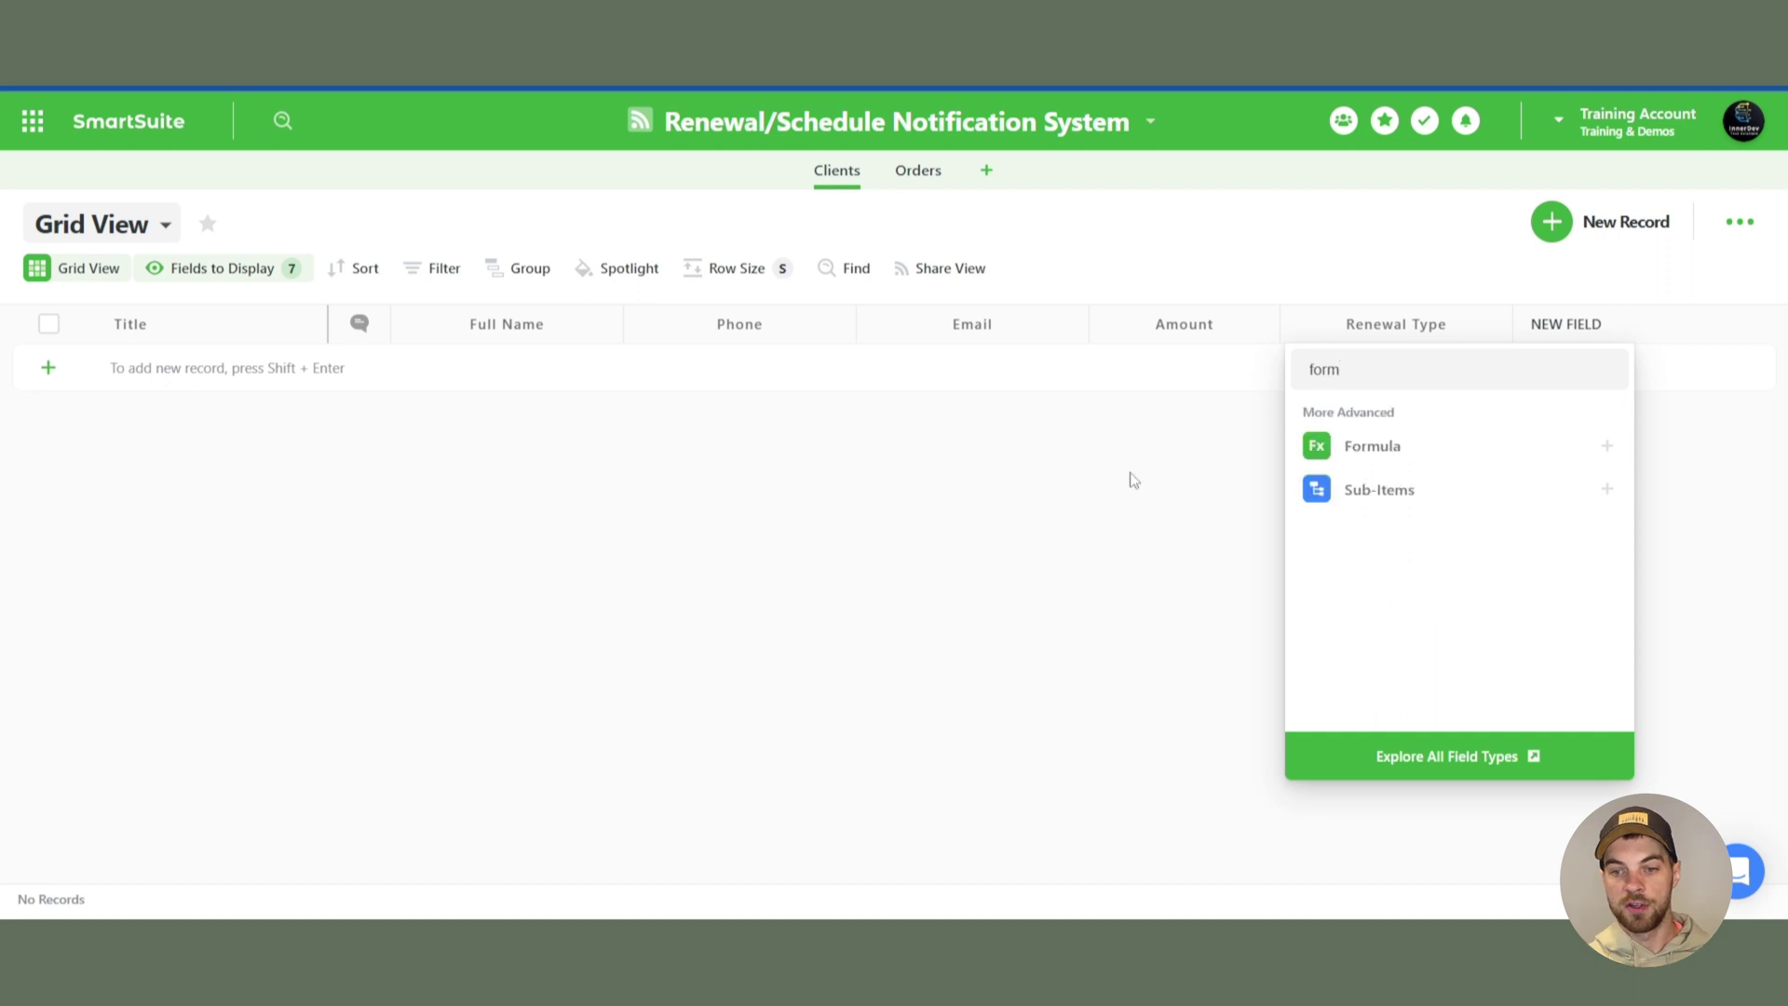
{"action": "left_click", "coordinate": [1372, 465]}
{"action": "left_click_drag", "start_coordinate": [718, 344], "coordinate": [640, 349]}
{"action": "type", "text": "Re"}
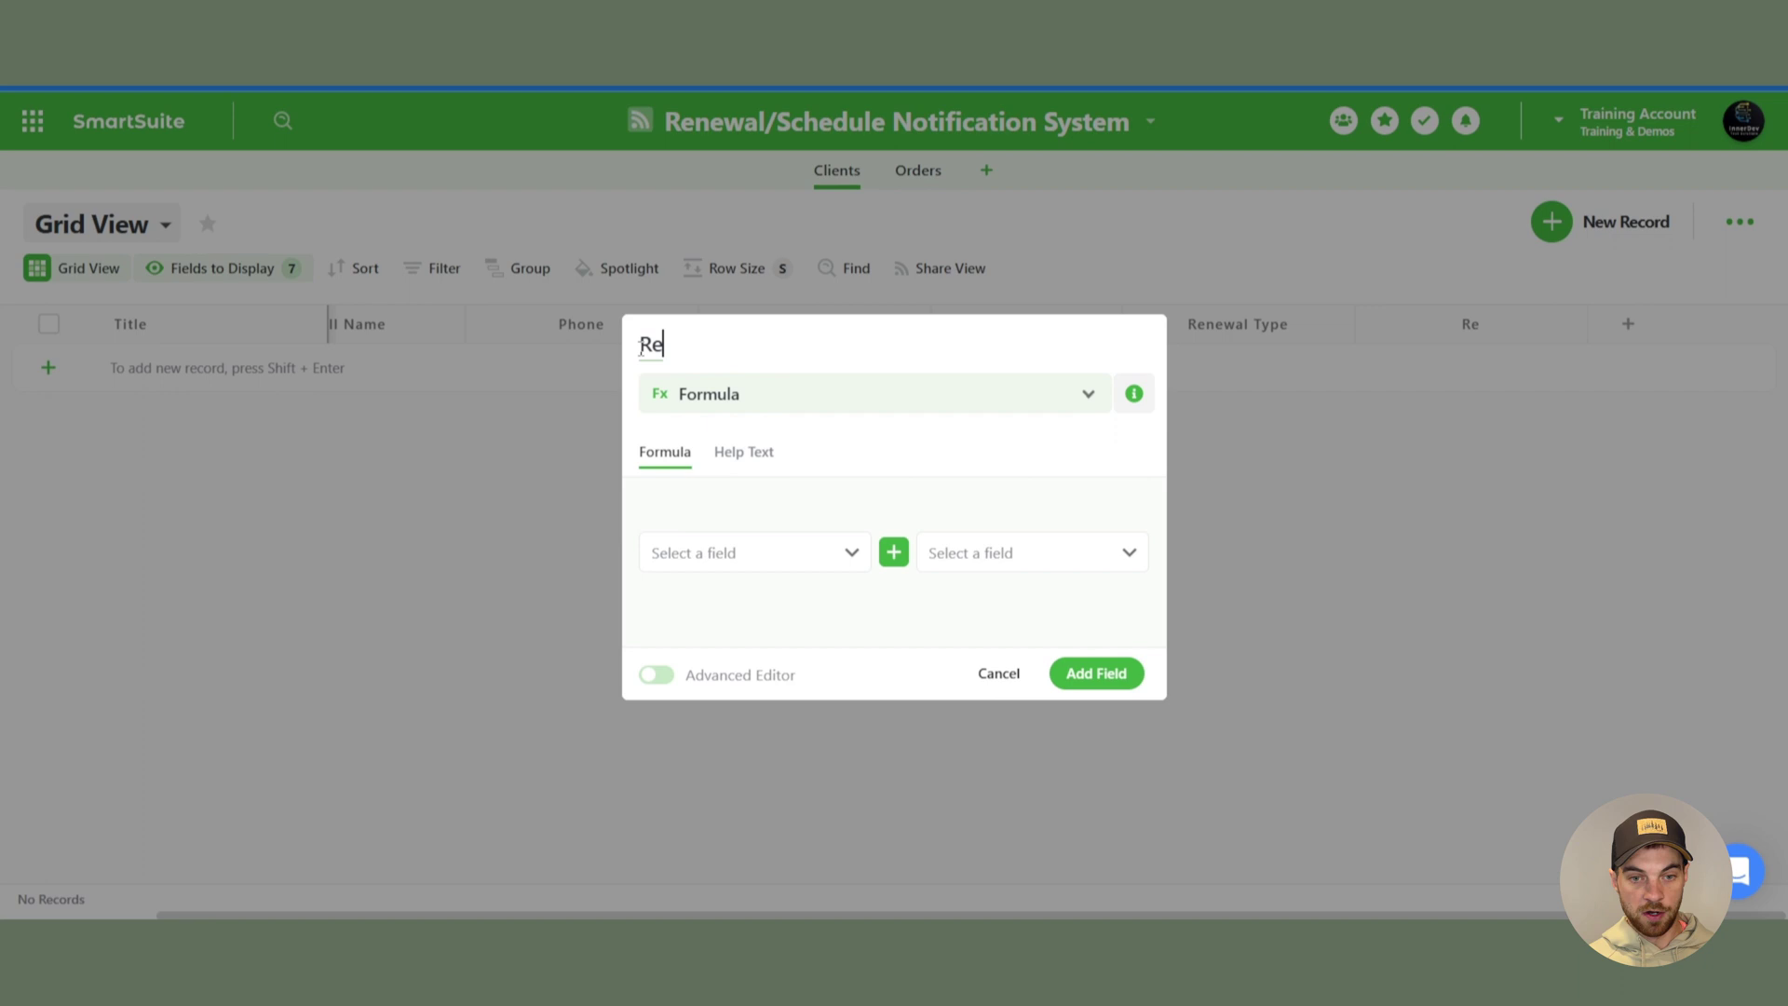
{"action": "type", "text": "newals term in months"}
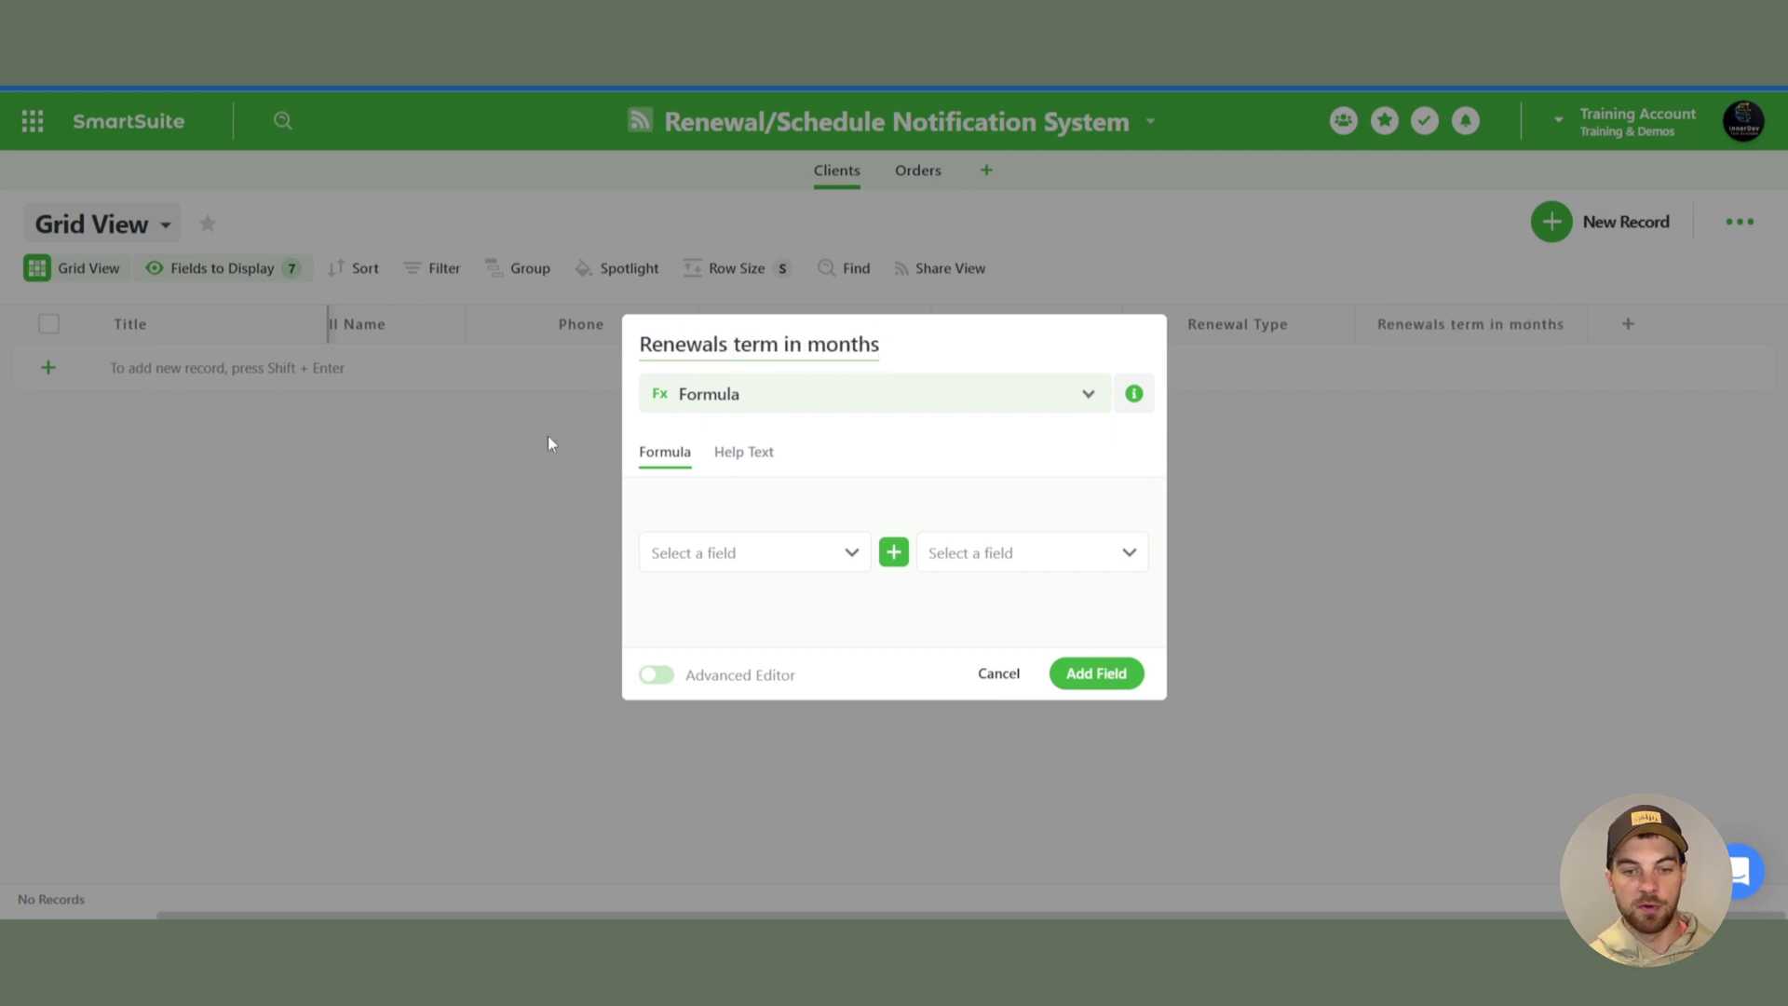
{"action": "left_click", "coordinate": [655, 674]}
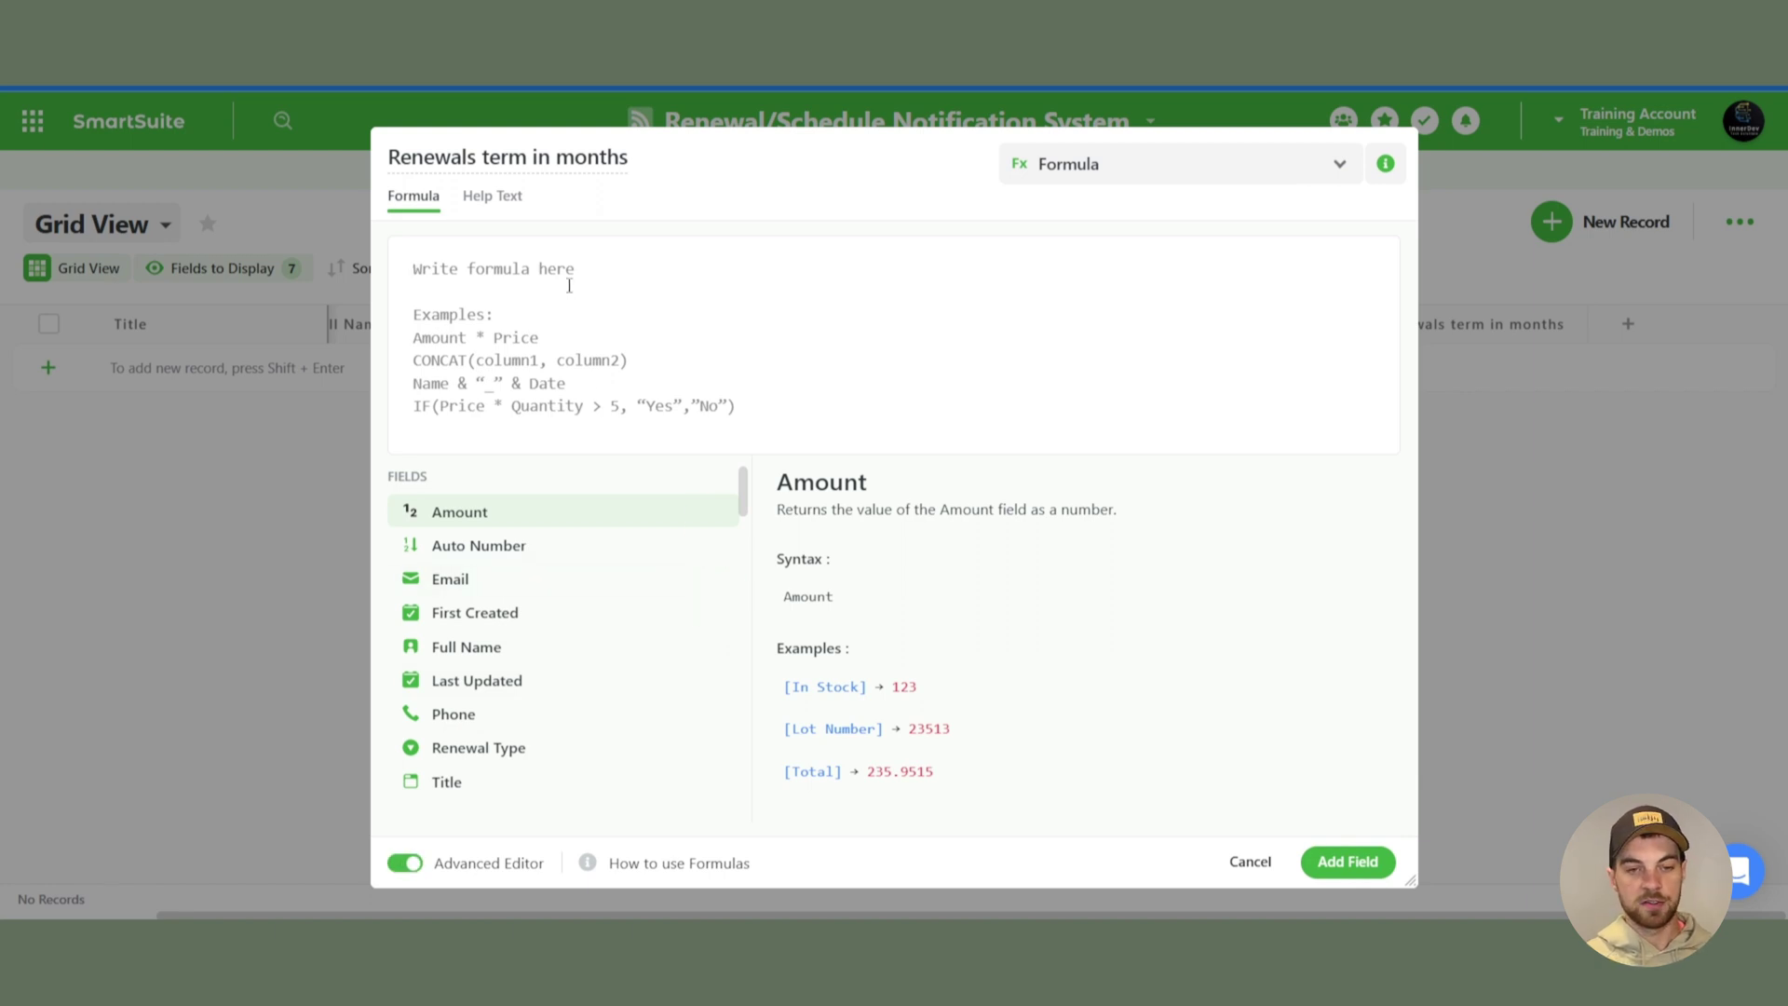
{"action": "type", "text": "IF"}
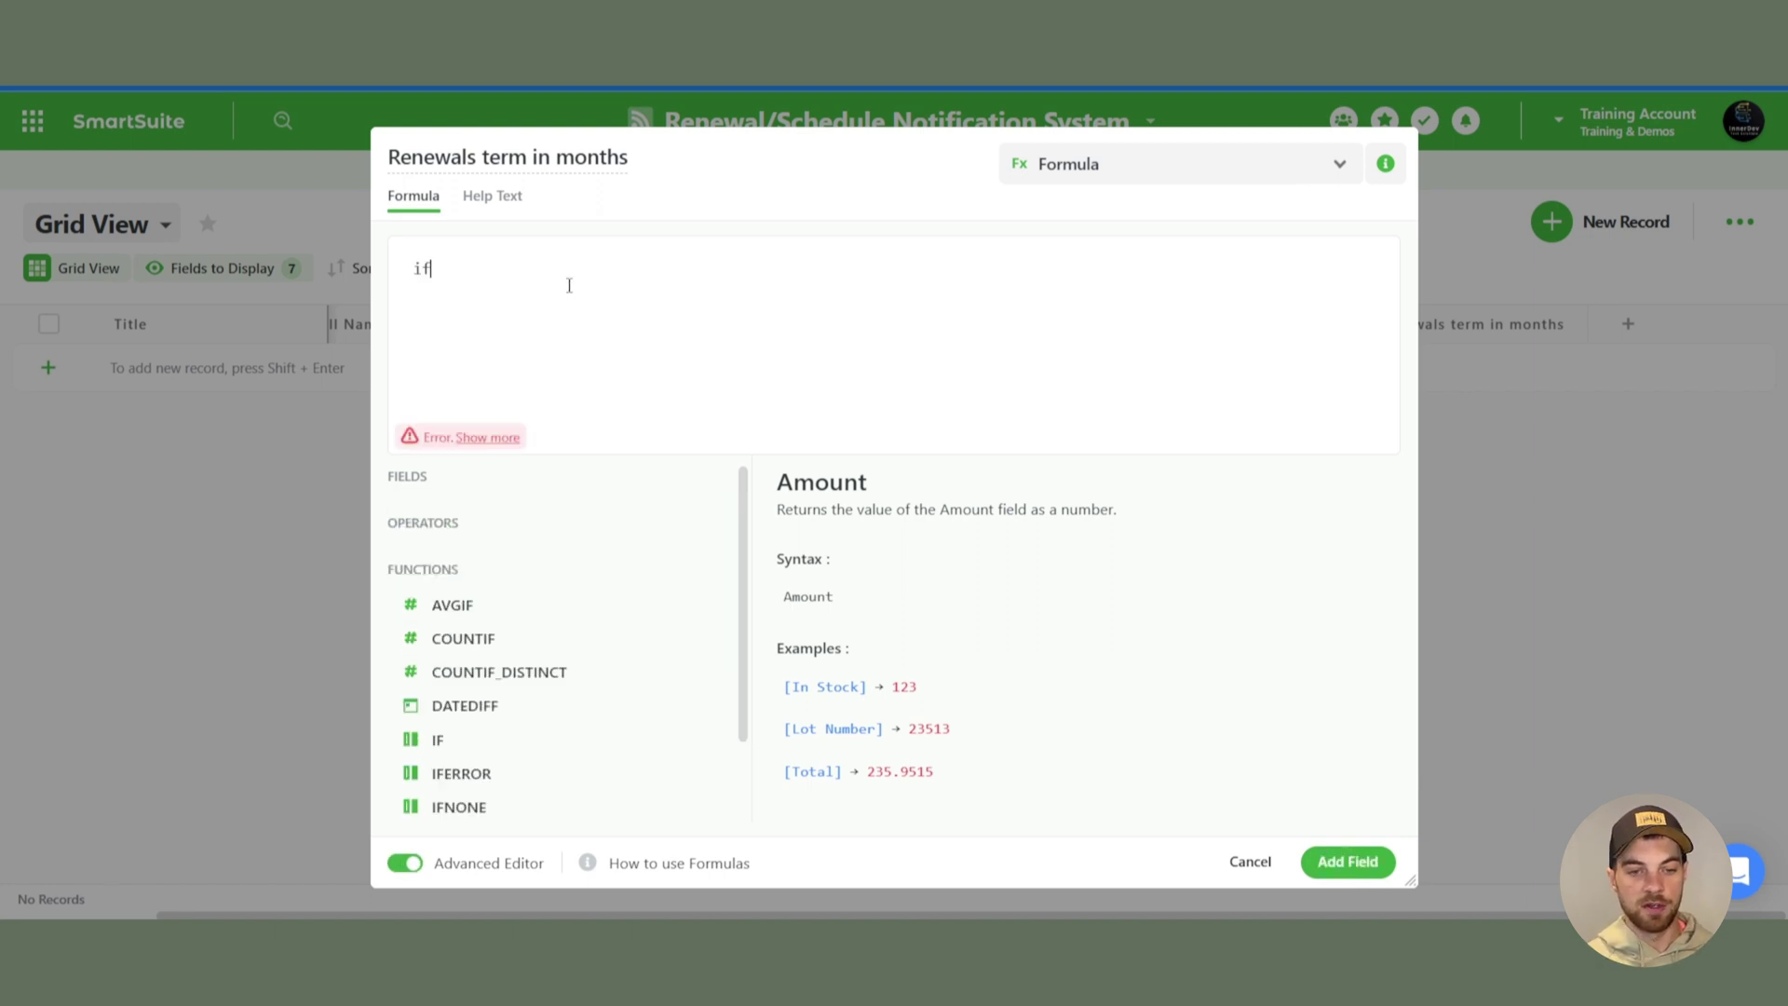
{"action": "left_click", "coordinate": [713, 743]}
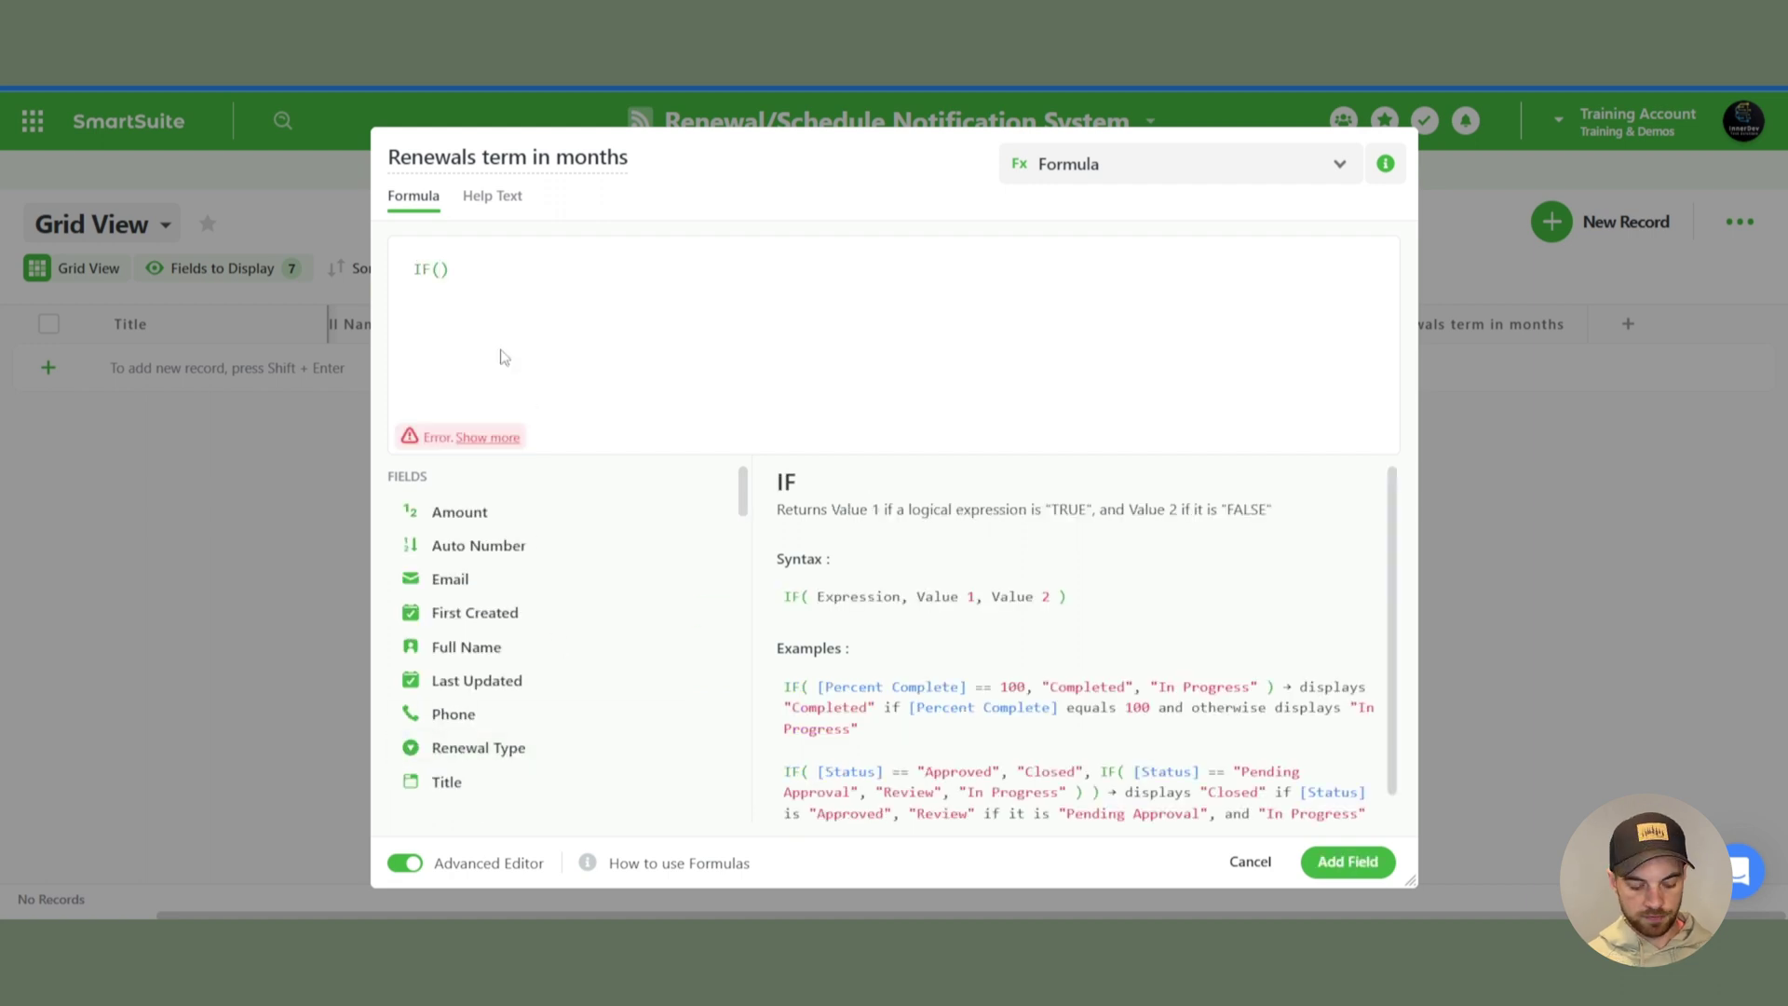
{"action": "type", "text": "re"}
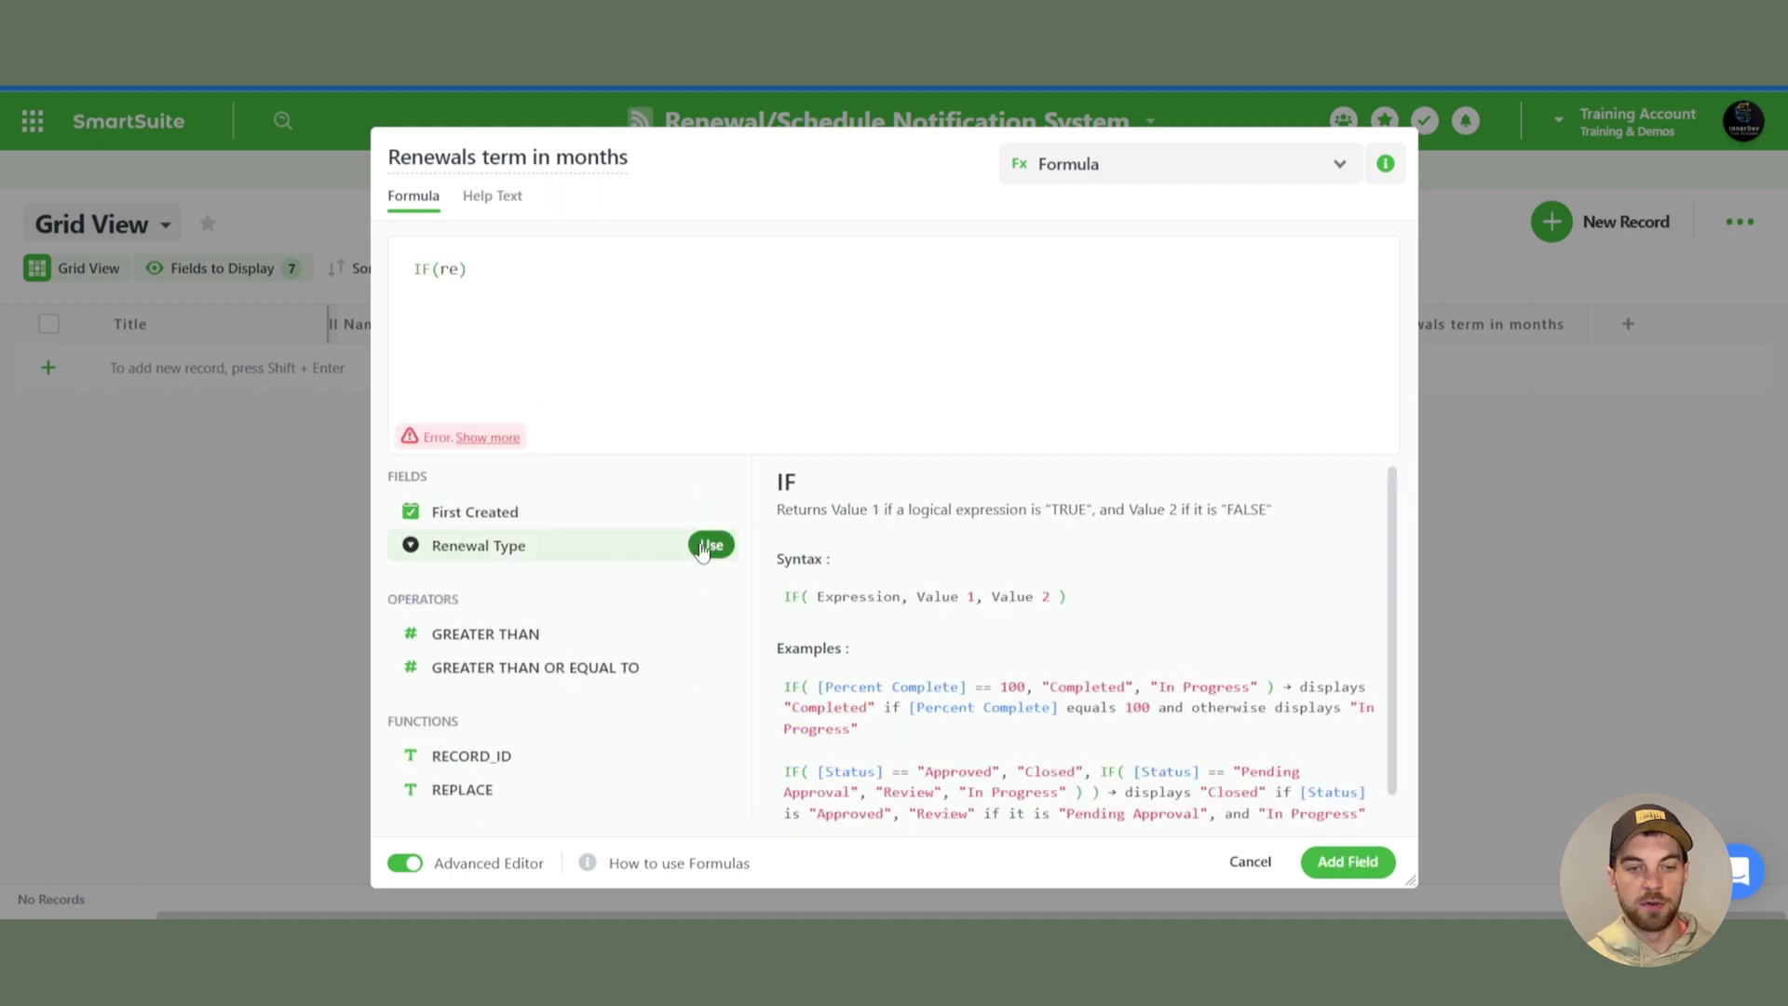
{"action": "left_click", "coordinate": [708, 546]}
{"action": "type", "text": "=="}
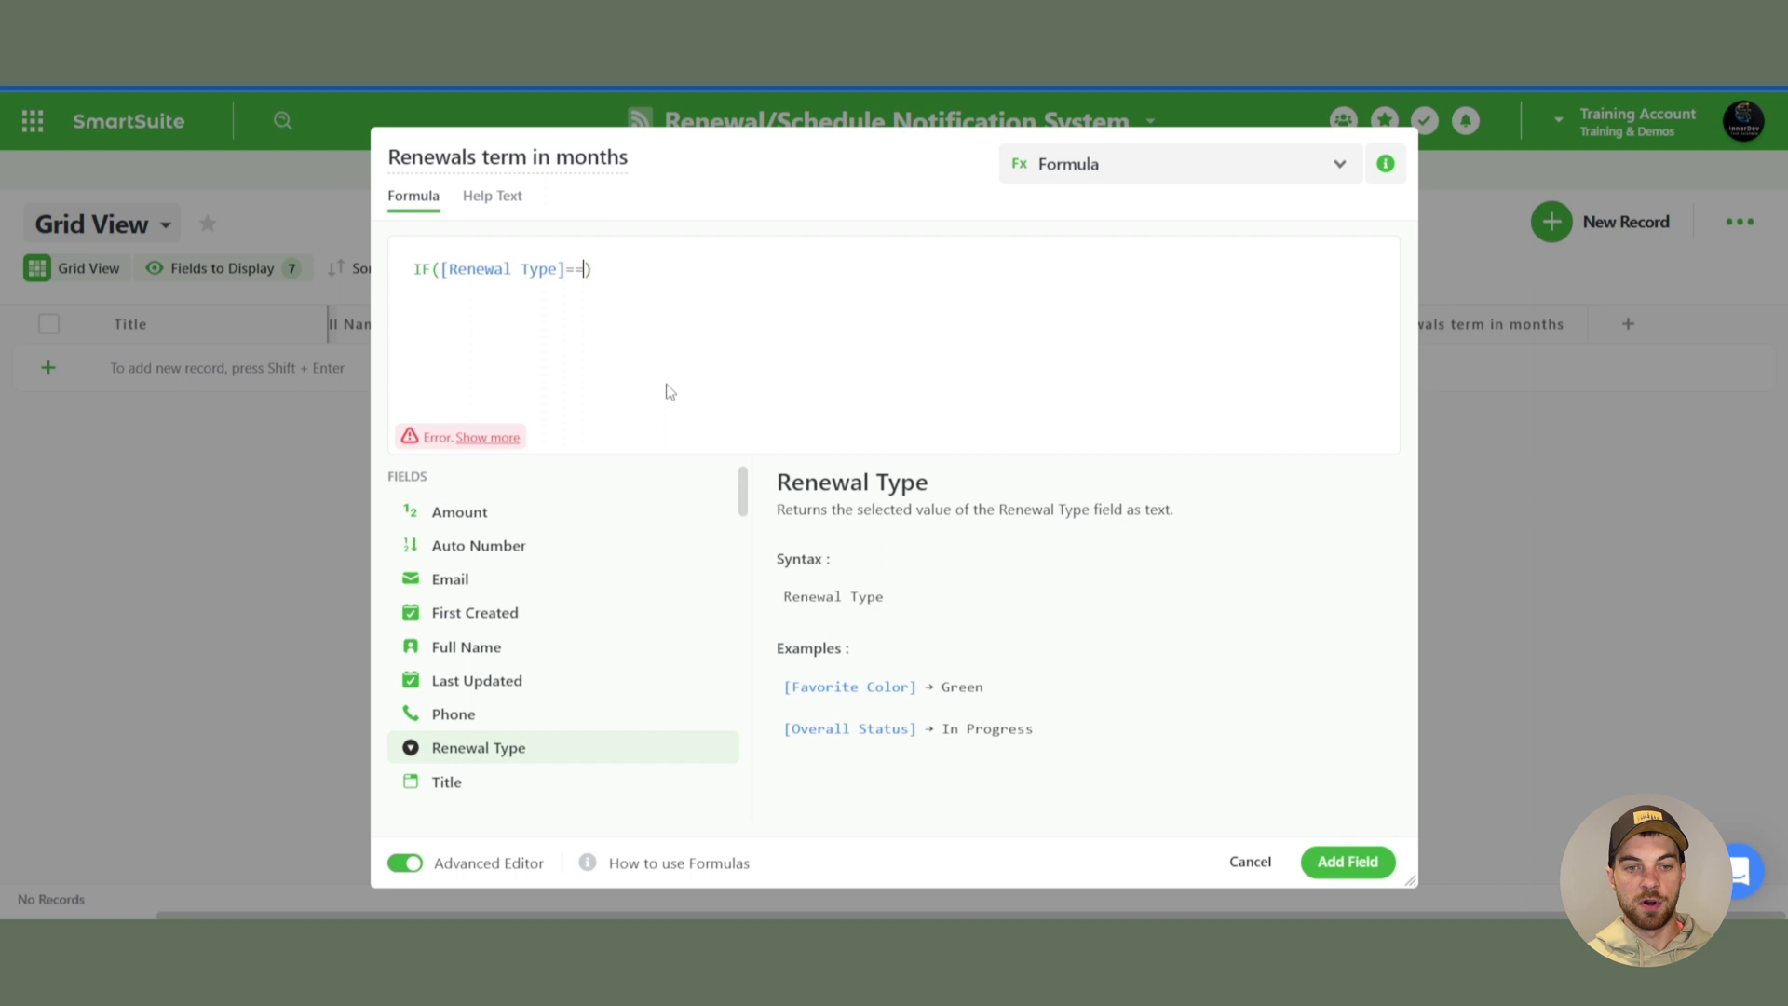
{"action": "type", "text": "\""}
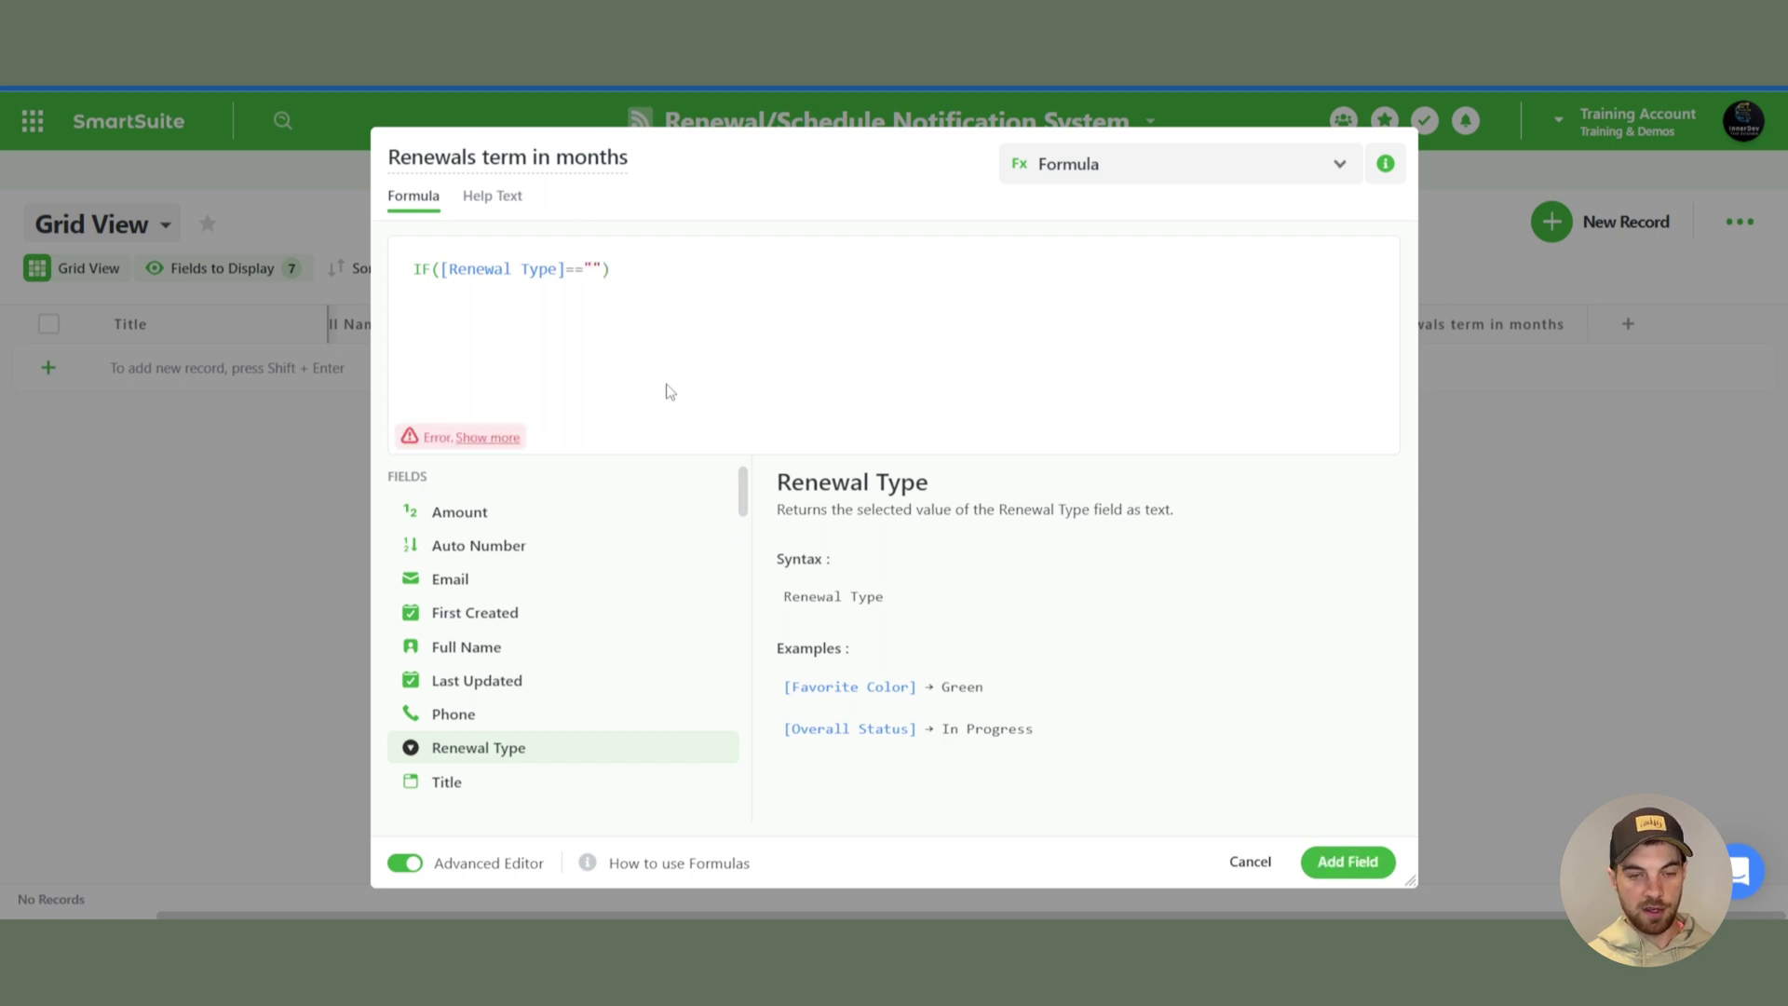
{"action": "type", "text": "Years\","}
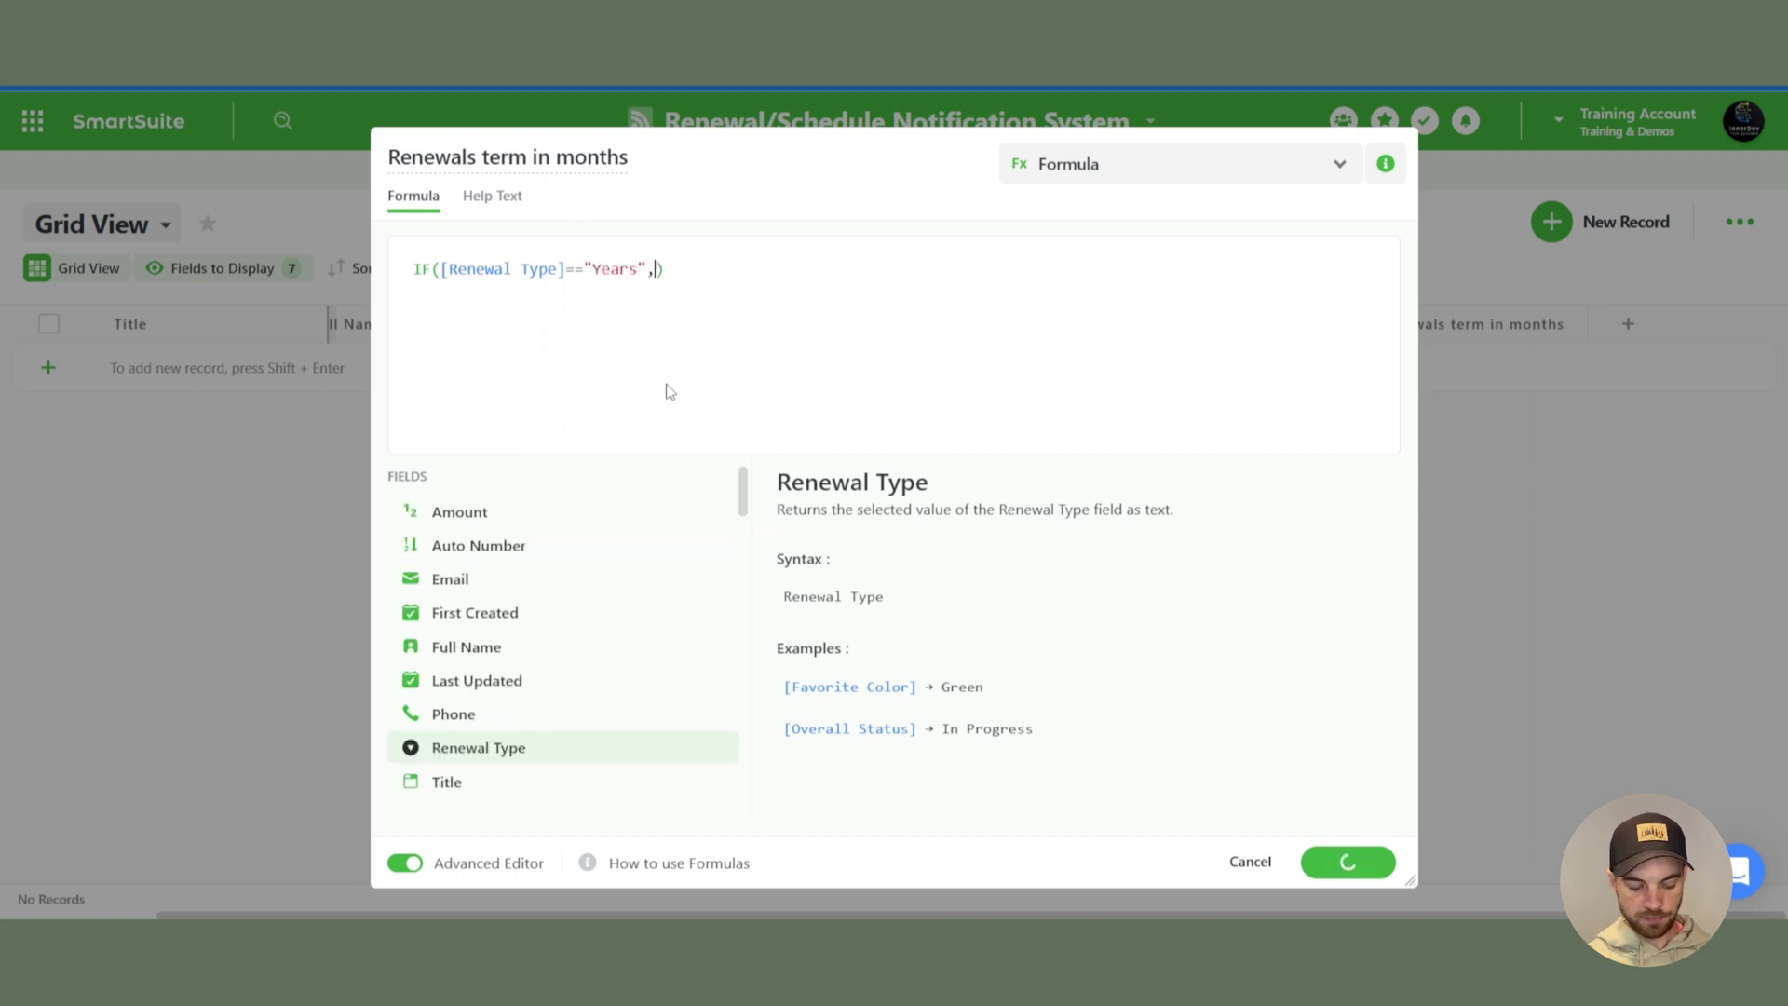
{"action": "type", "text": " 12, 1"}
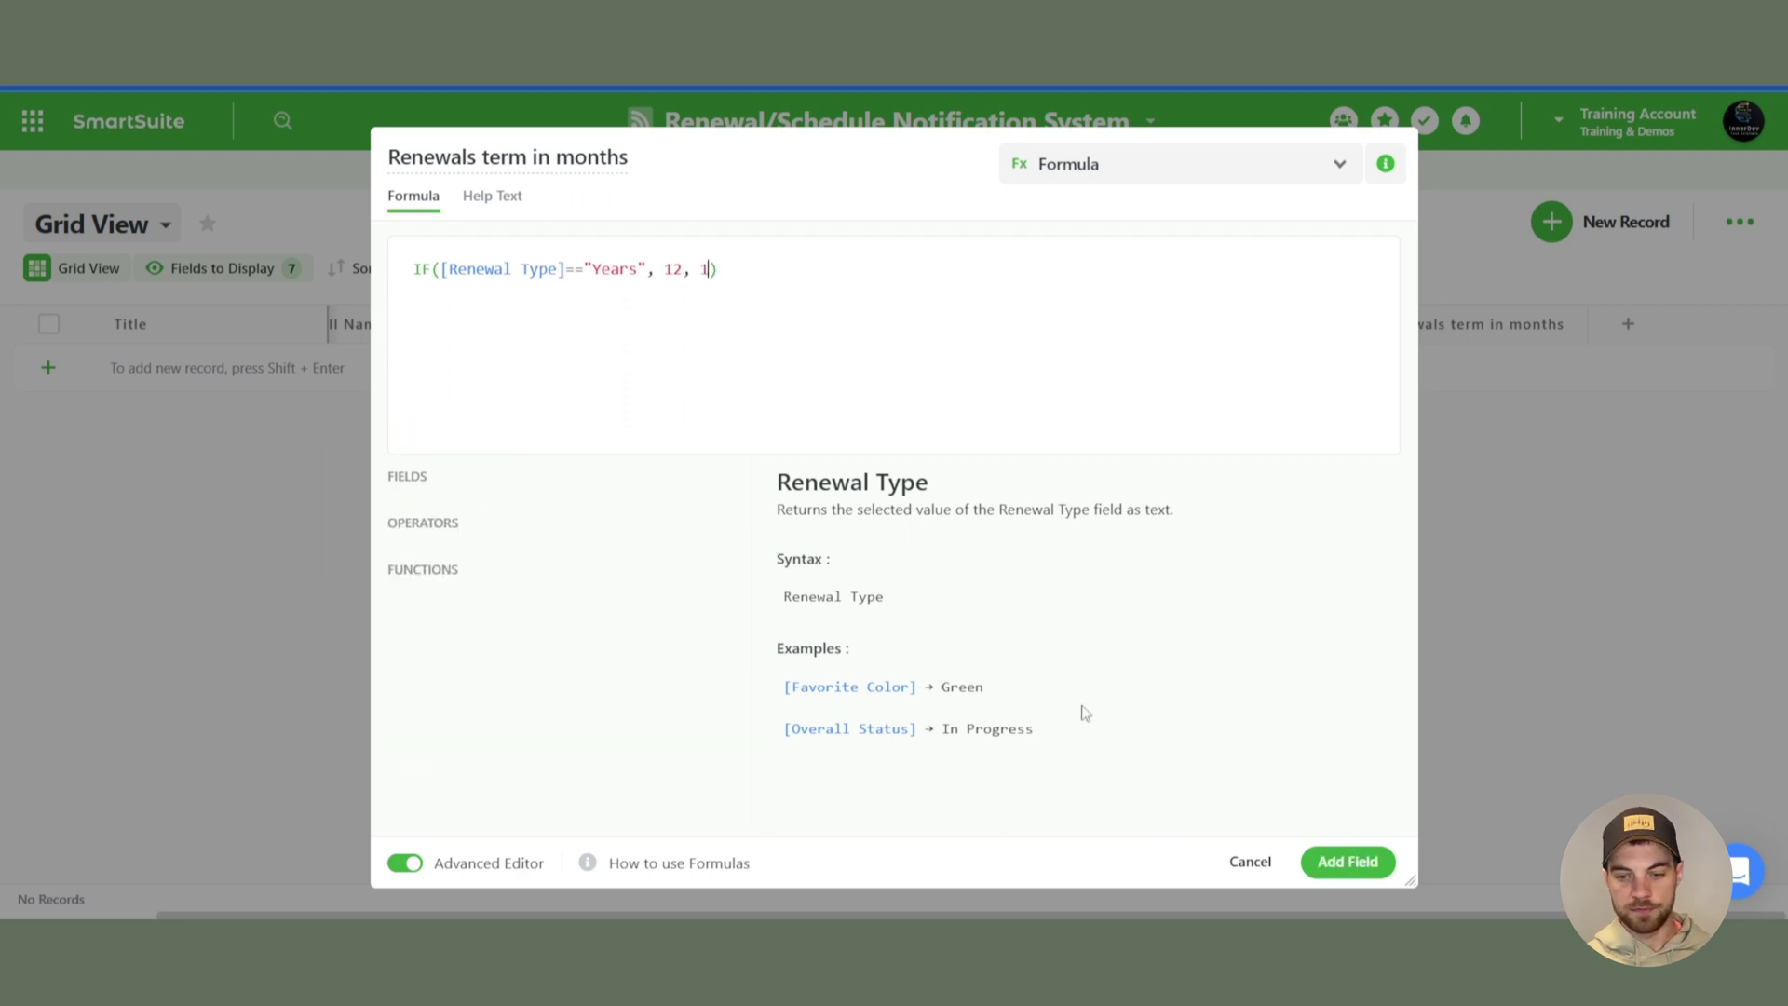
{"action": "left_click", "coordinate": [1347, 861]}
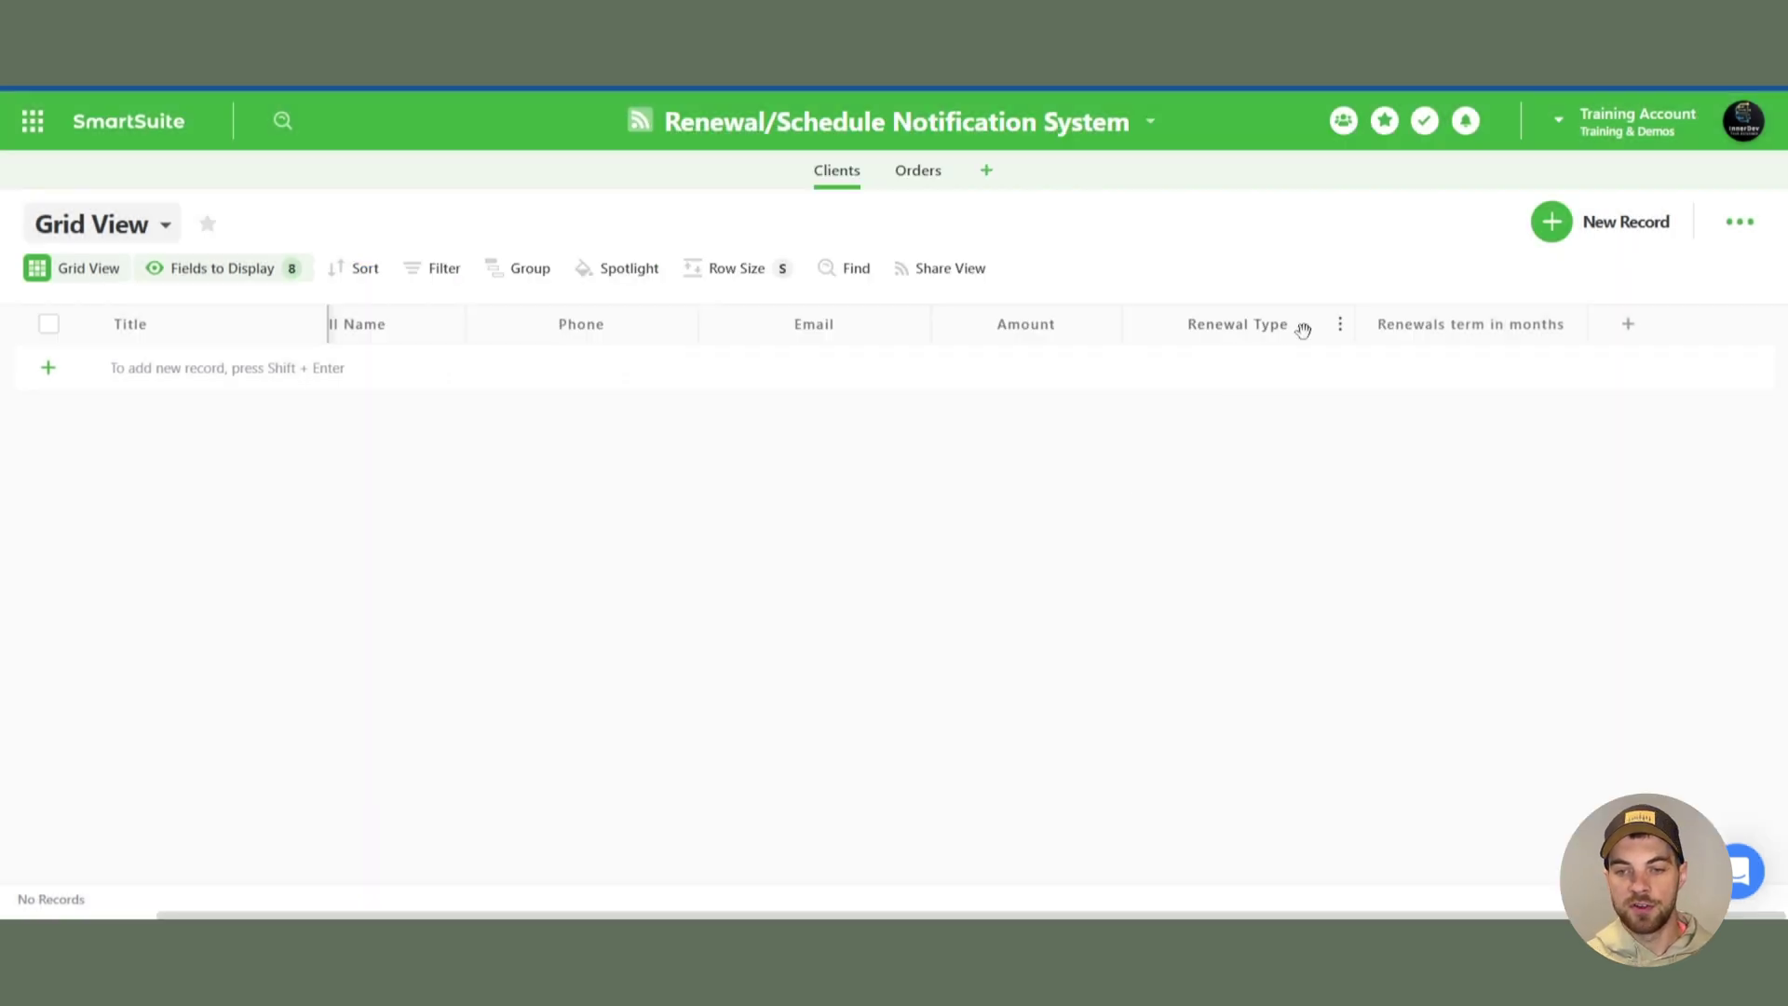
- Add a Linked Record field right of Renewal Type linking to Orders, then view Orders
{"action": "left_click", "coordinate": [1340, 324]}
{"action": "mouse_move", "coordinate": [1262, 798]}
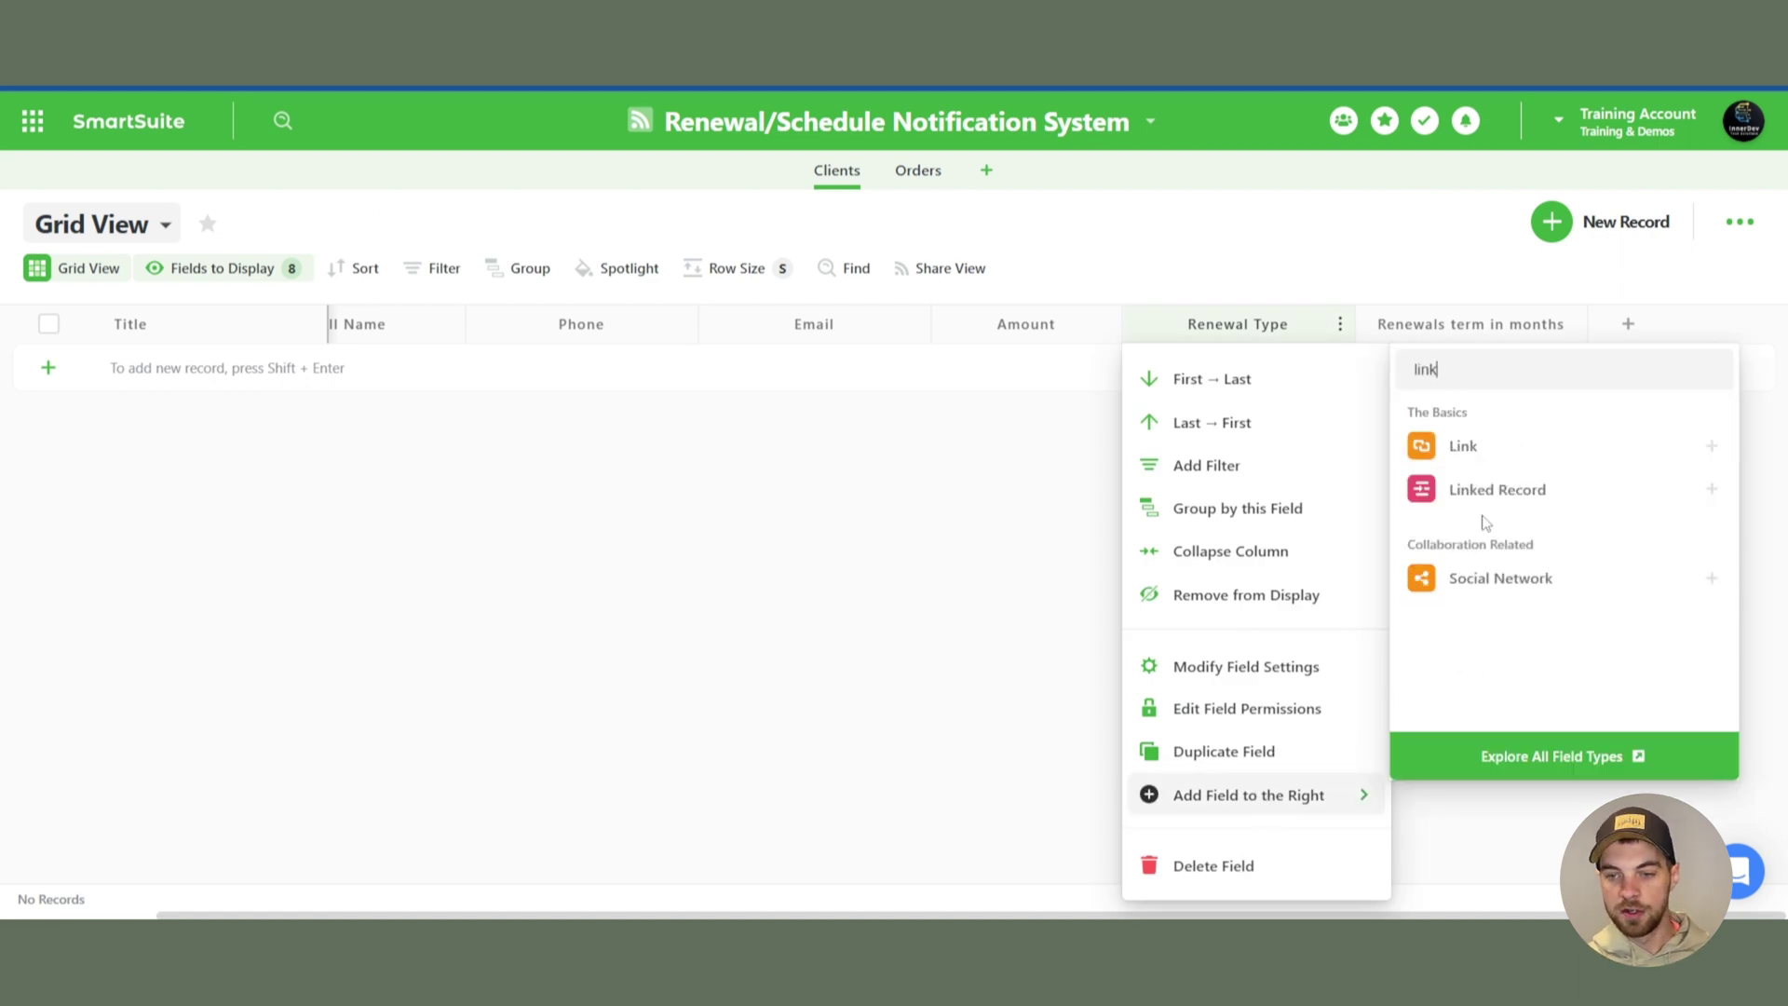
{"action": "left_click", "coordinate": [1479, 490]}
{"action": "left_click", "coordinate": [1320, 719]}
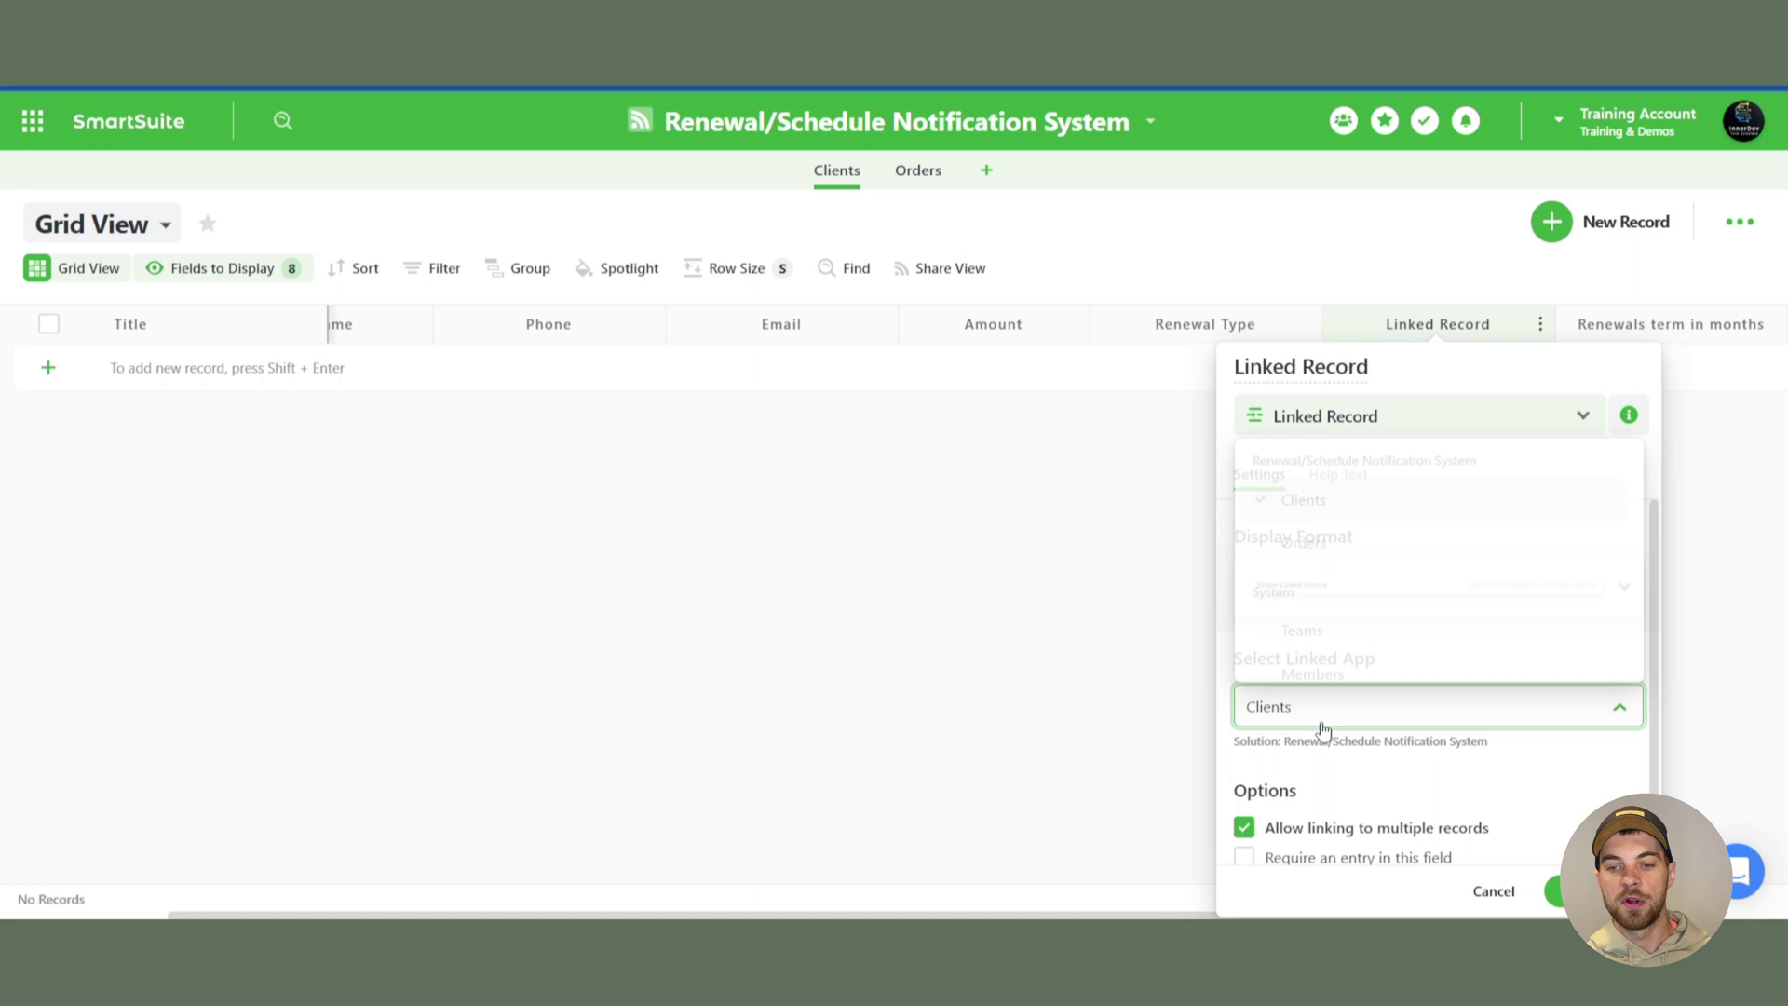
{"action": "left_click", "coordinate": [1317, 533]}
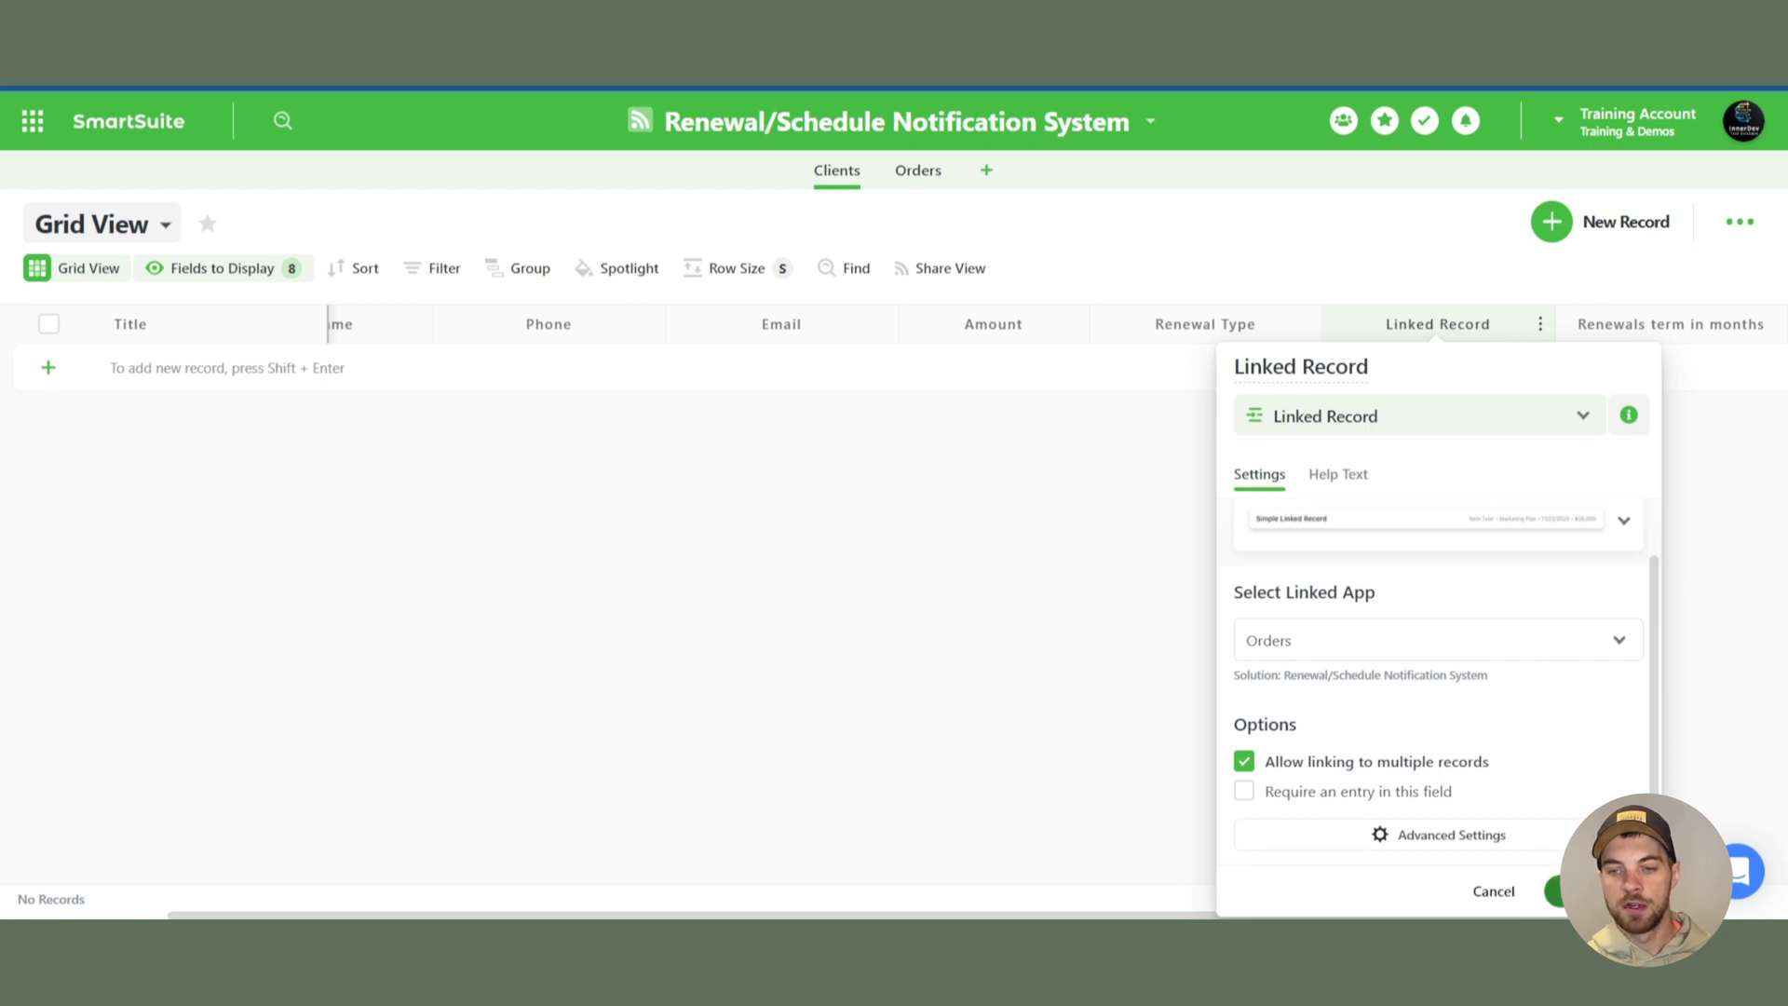
{"action": "left_click", "coordinate": [918, 170]}
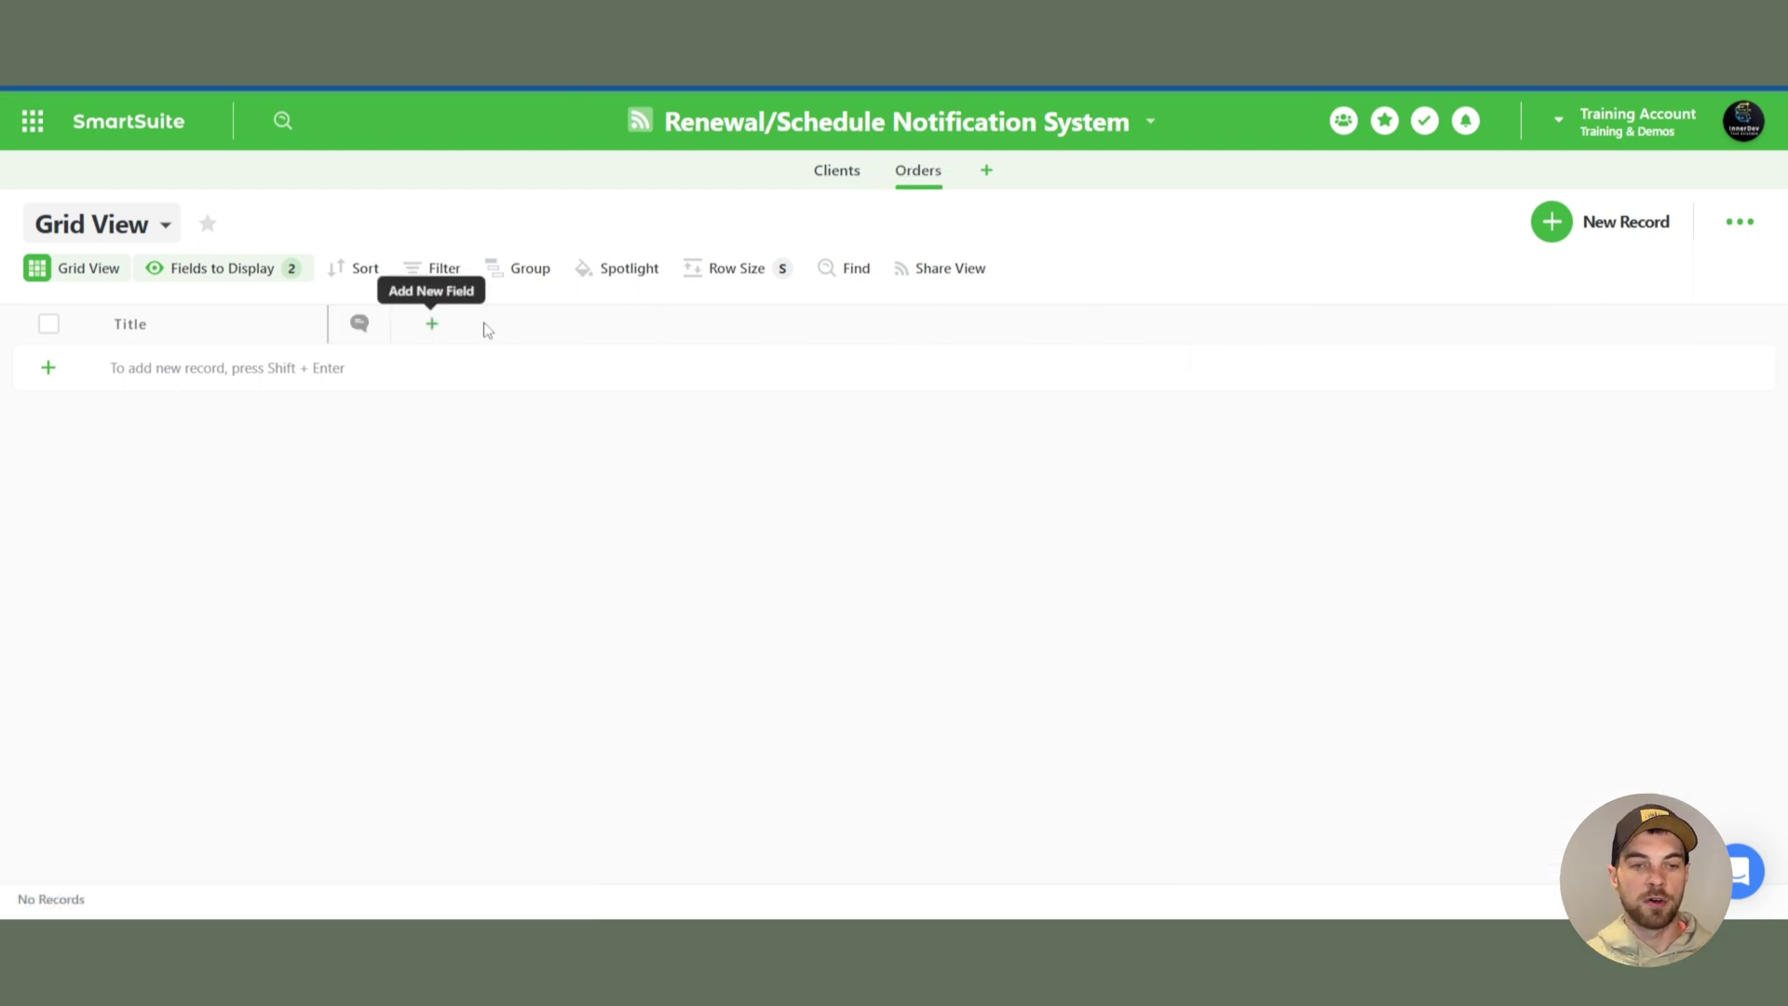
- Show the hidden Link to Clients field in the Orders grid
{"action": "left_click", "coordinate": [183, 275]}
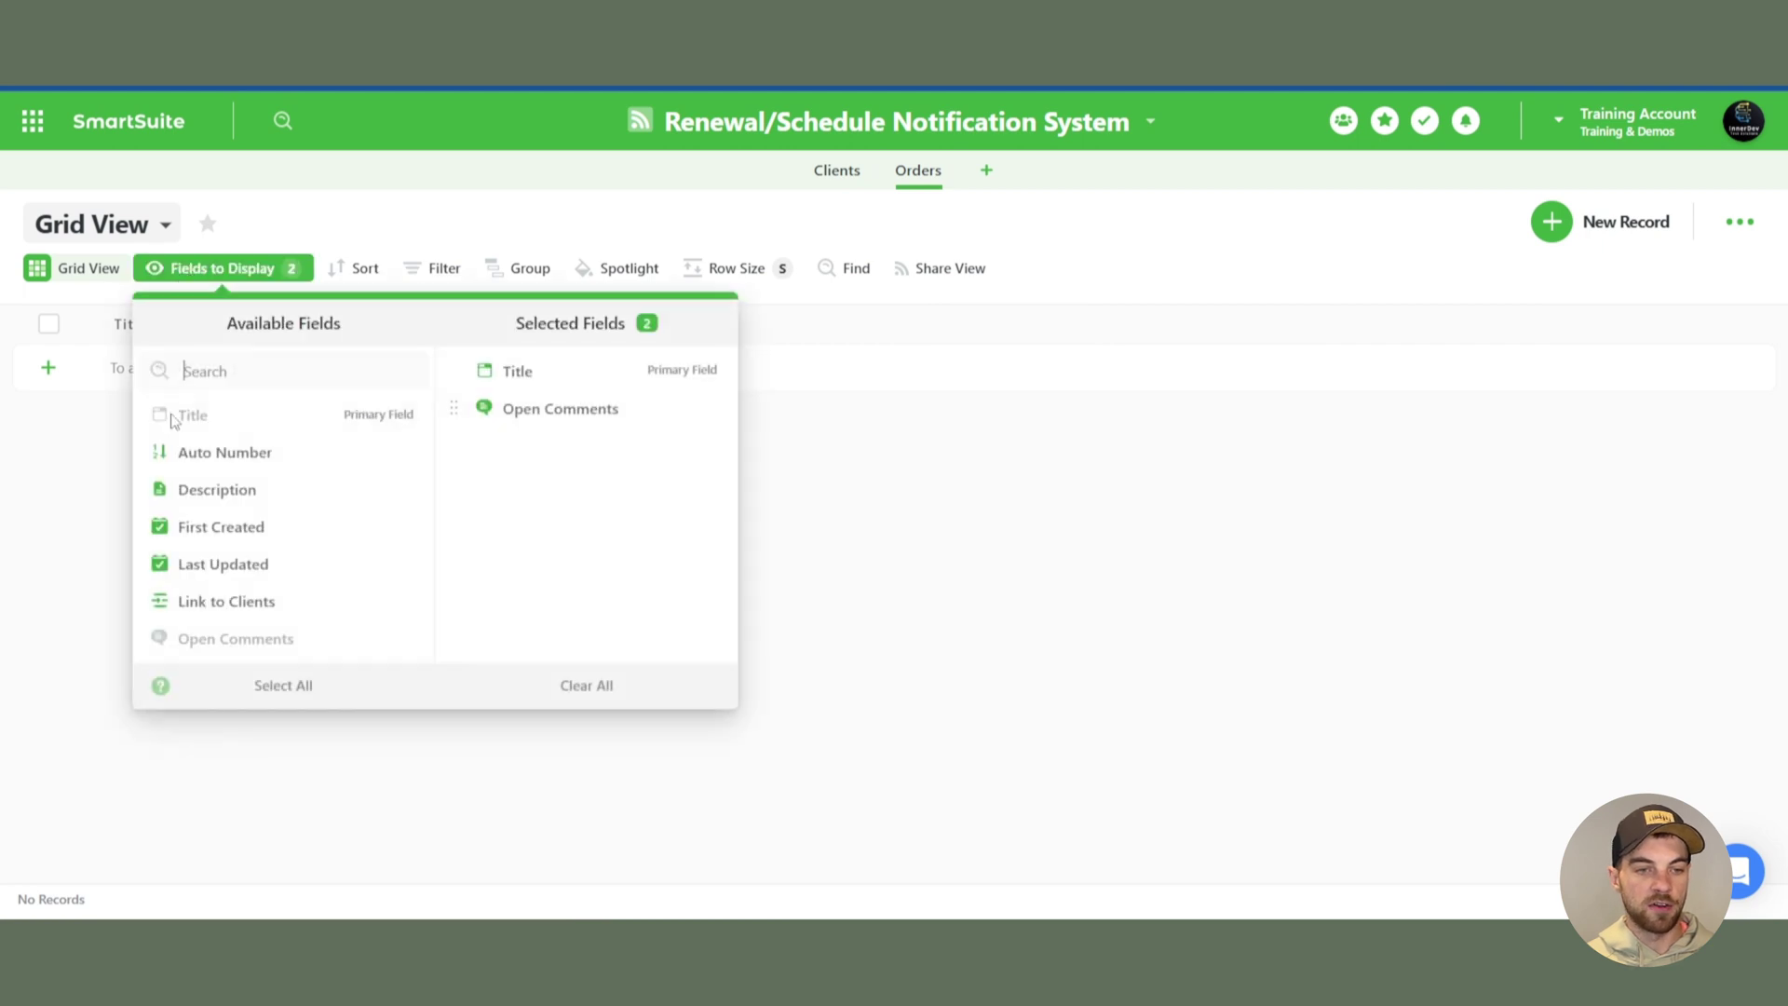
{"action": "left_click", "coordinate": [198, 607]}
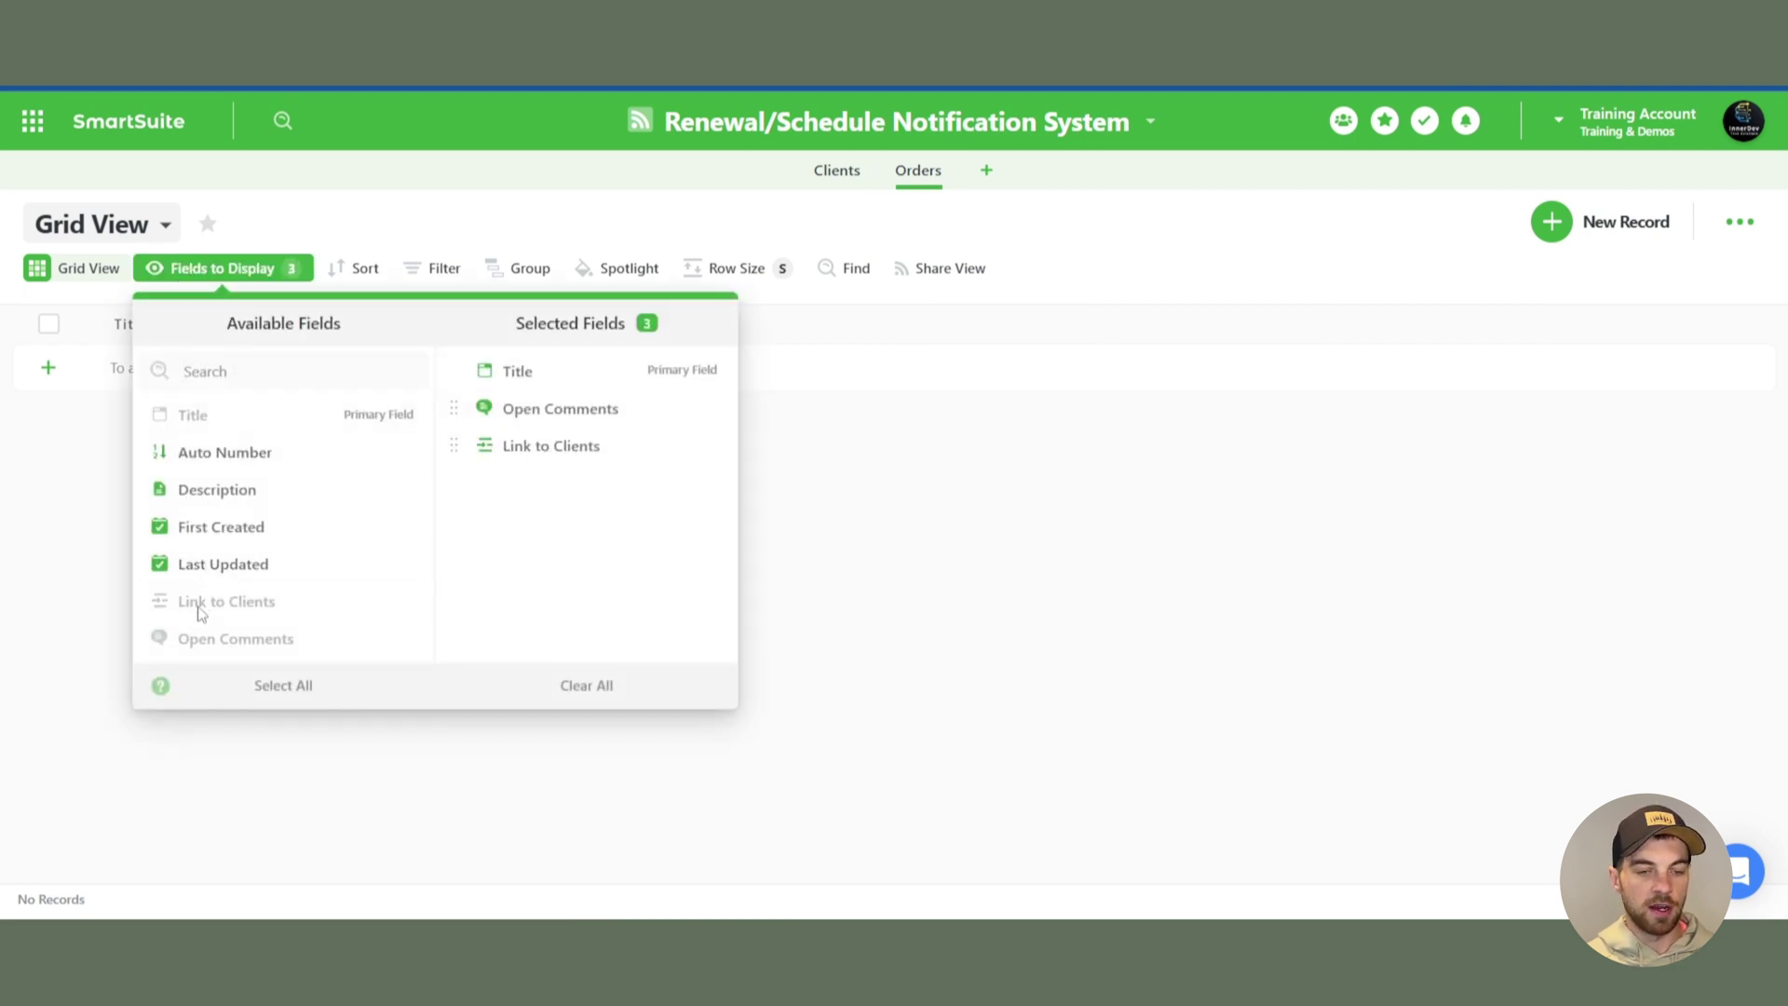
{"action": "left_click", "coordinate": [911, 553]}
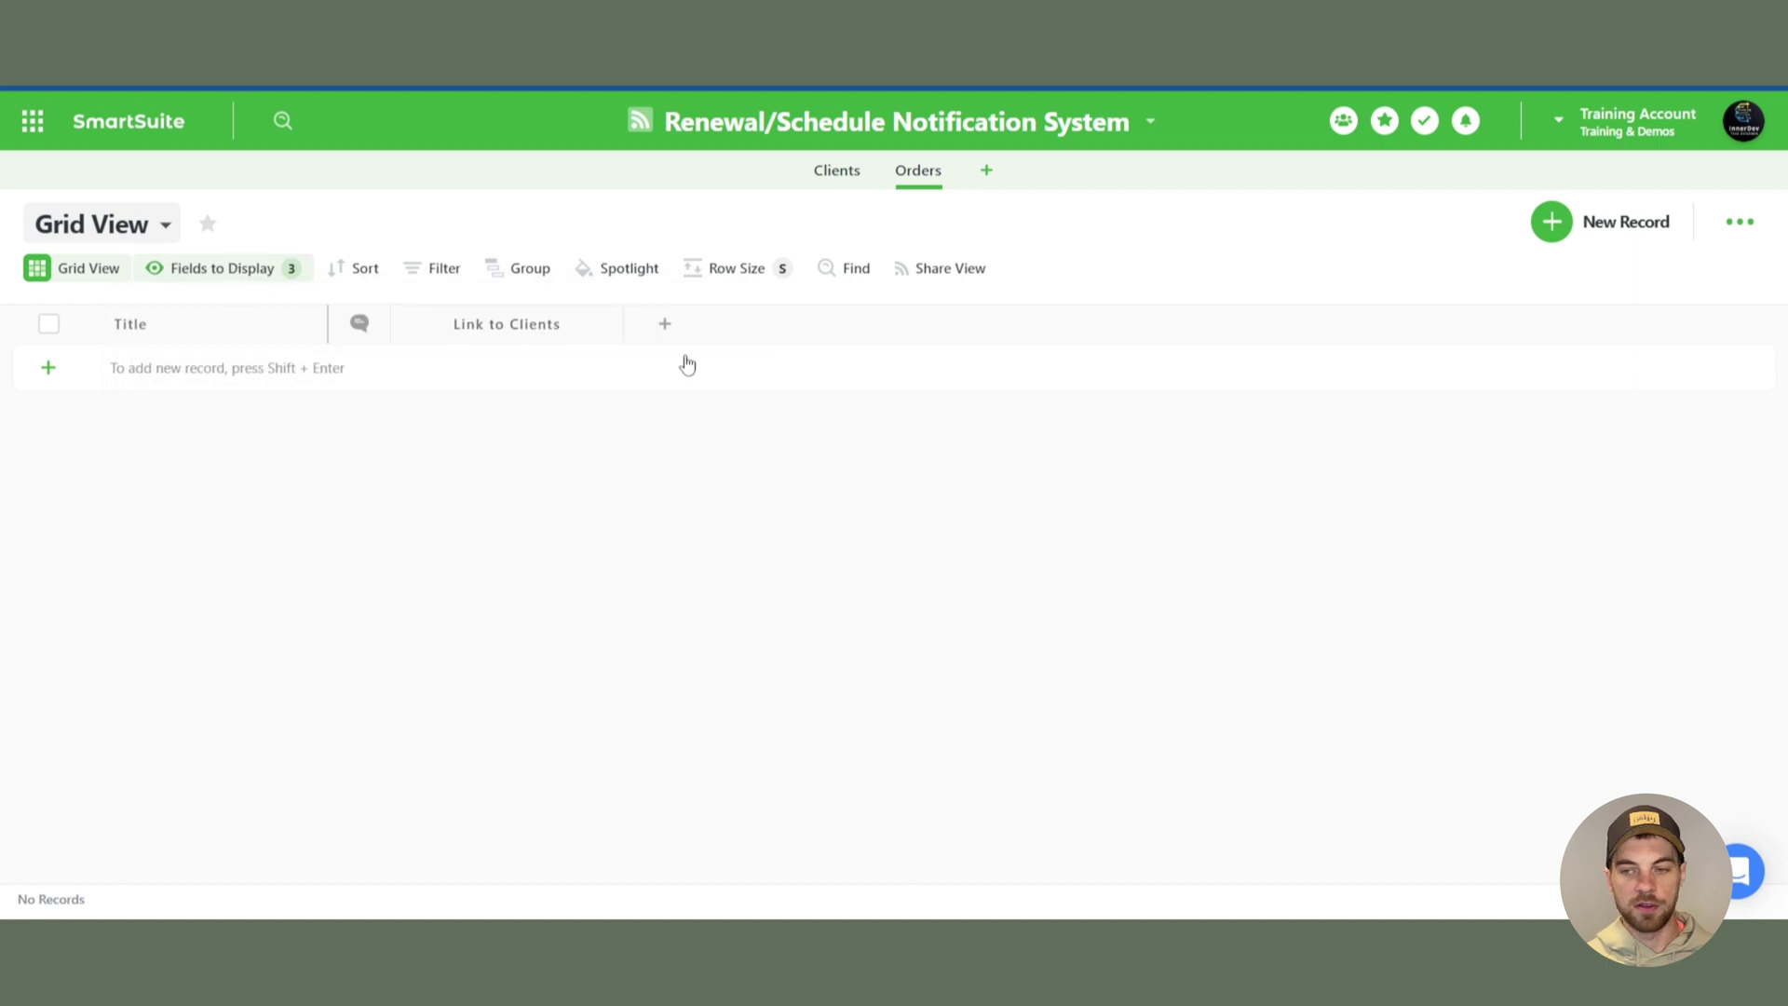
- Add a Text Area field named Order Notes to Orders
{"action": "left_click", "coordinate": [665, 324]}
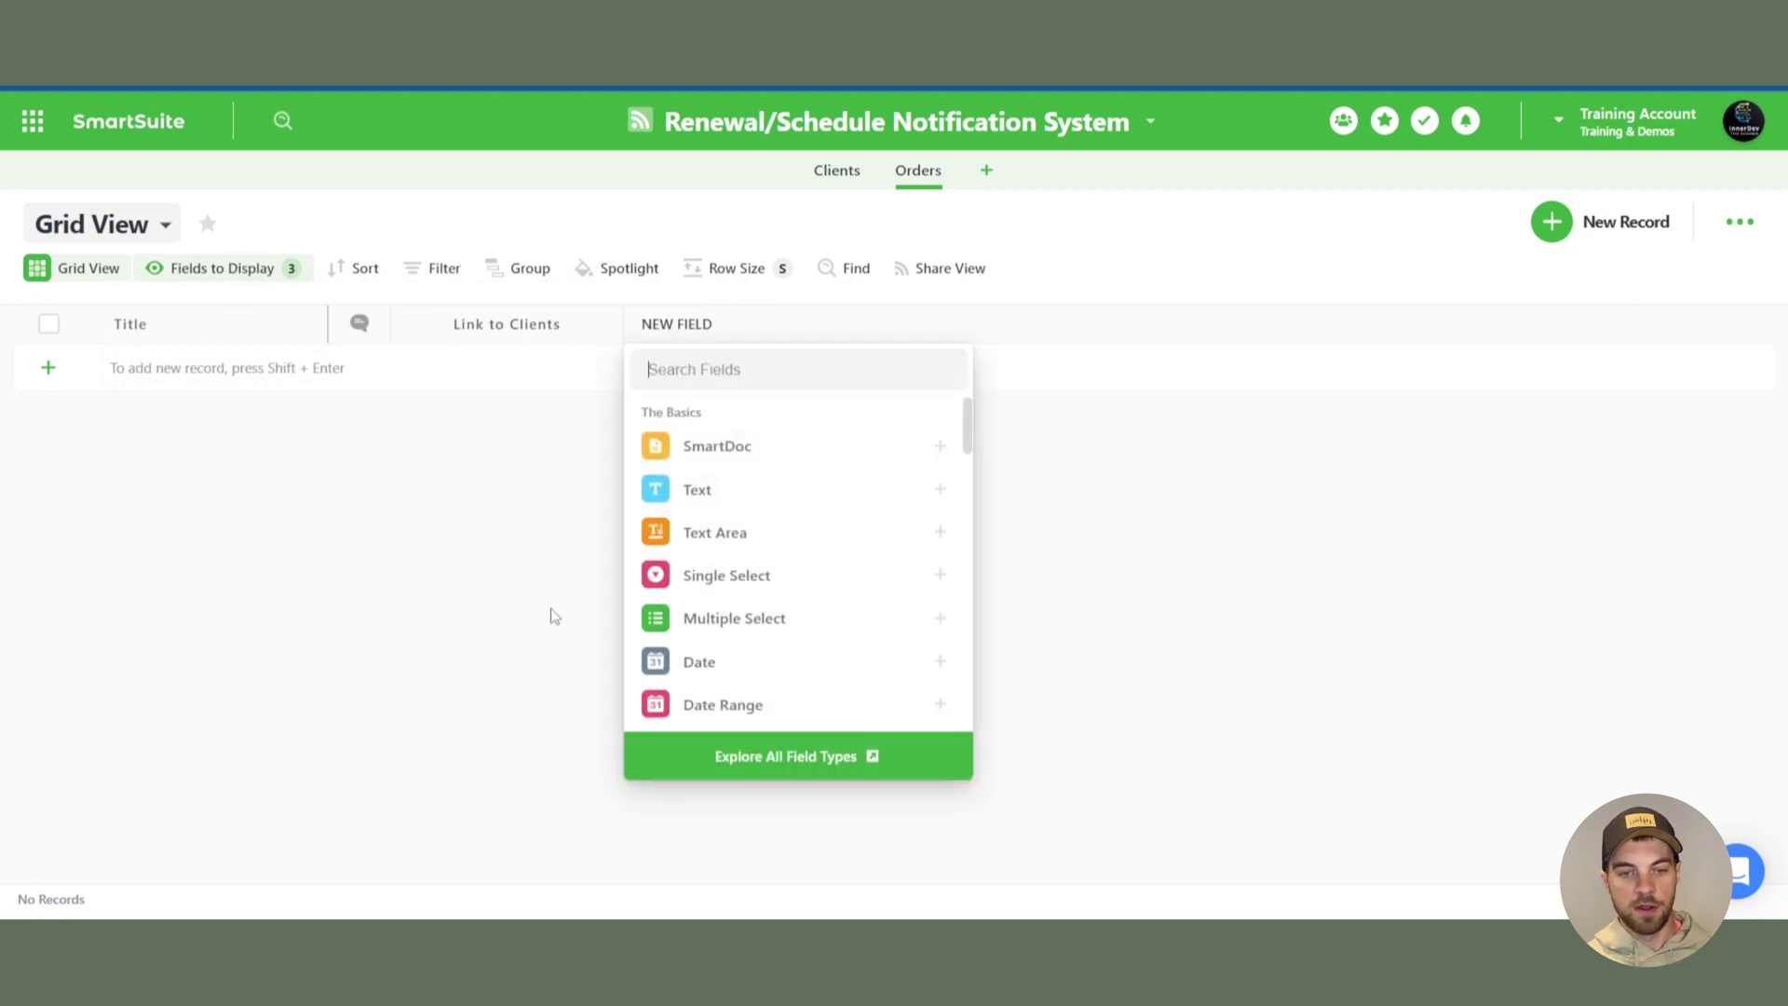
{"action": "left_click", "coordinate": [939, 532]}
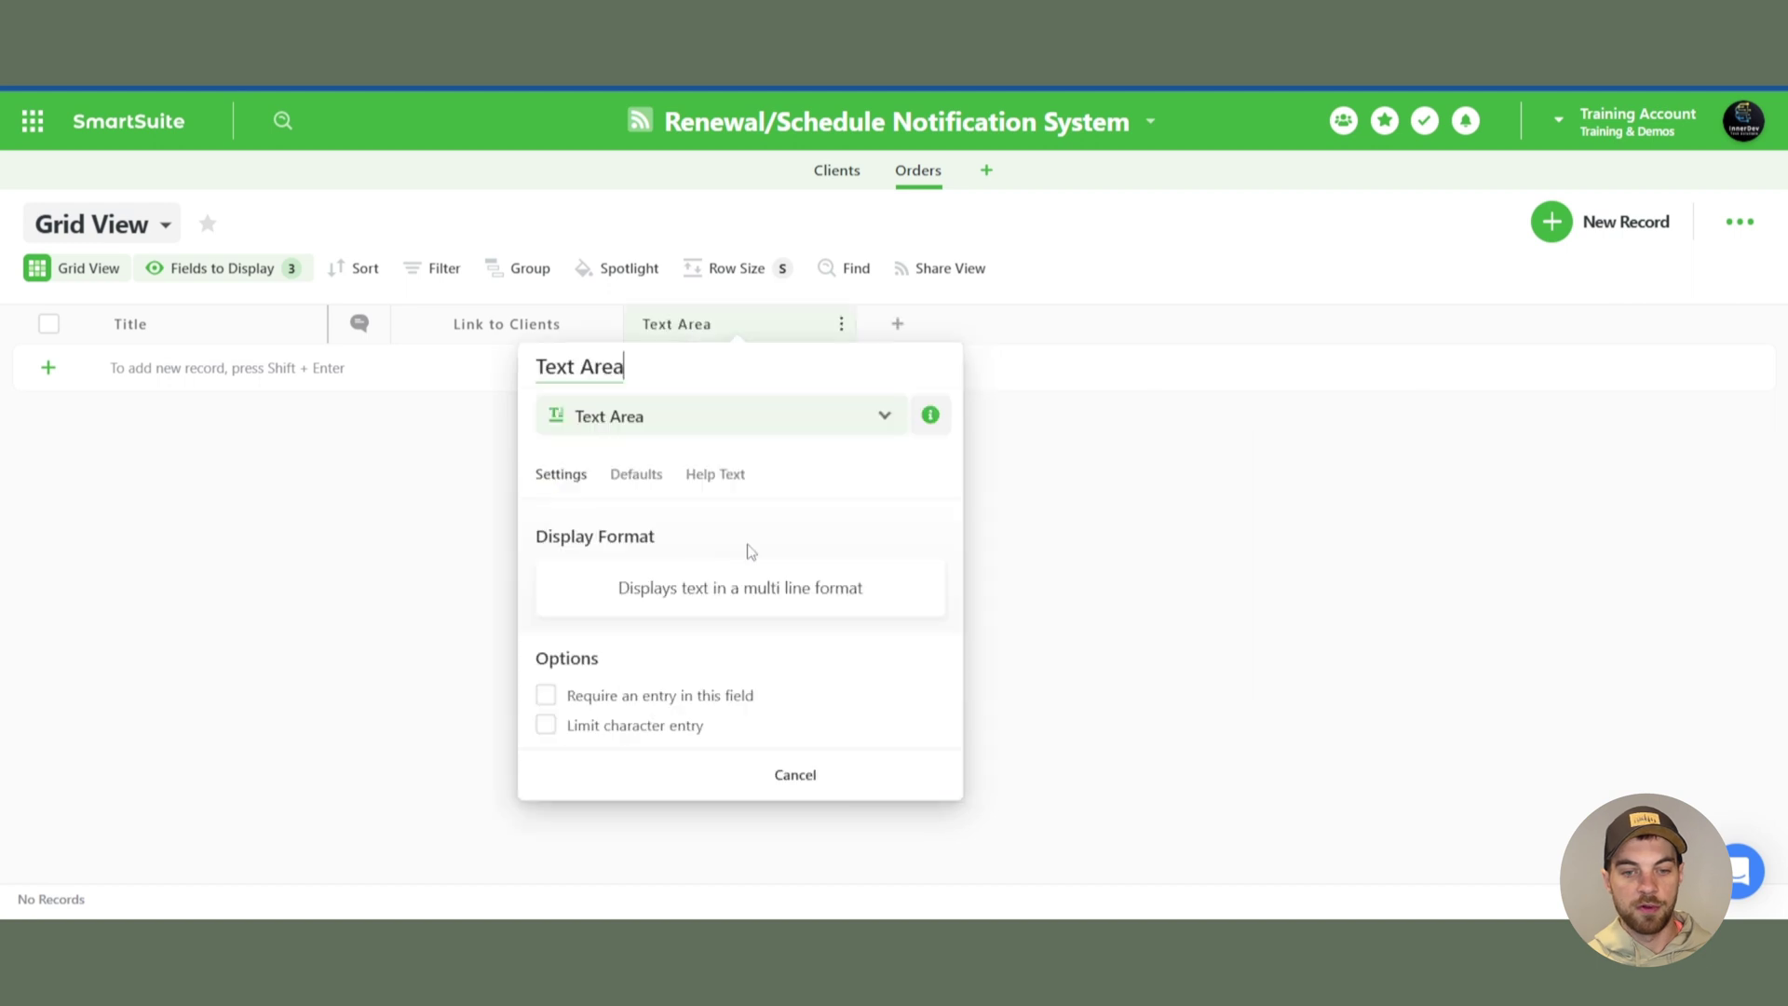
{"action": "left_click", "coordinate": [624, 373]}
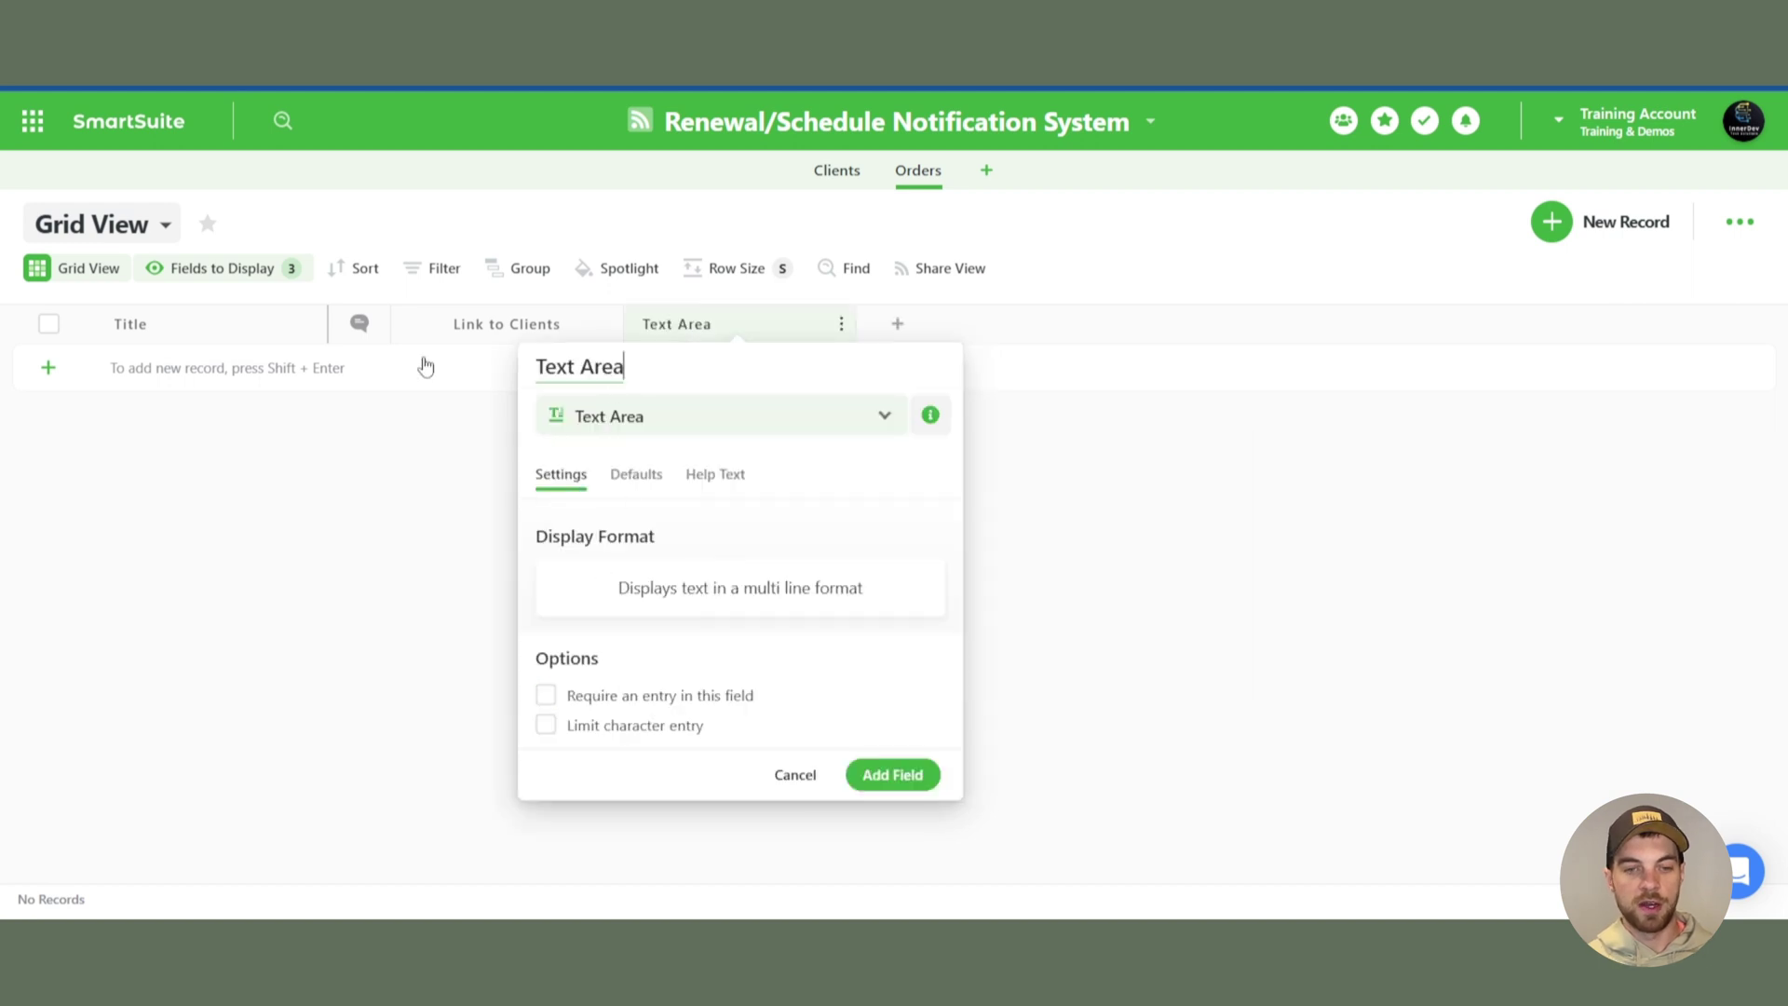
{"action": "triple_click", "coordinate": [607, 366]}
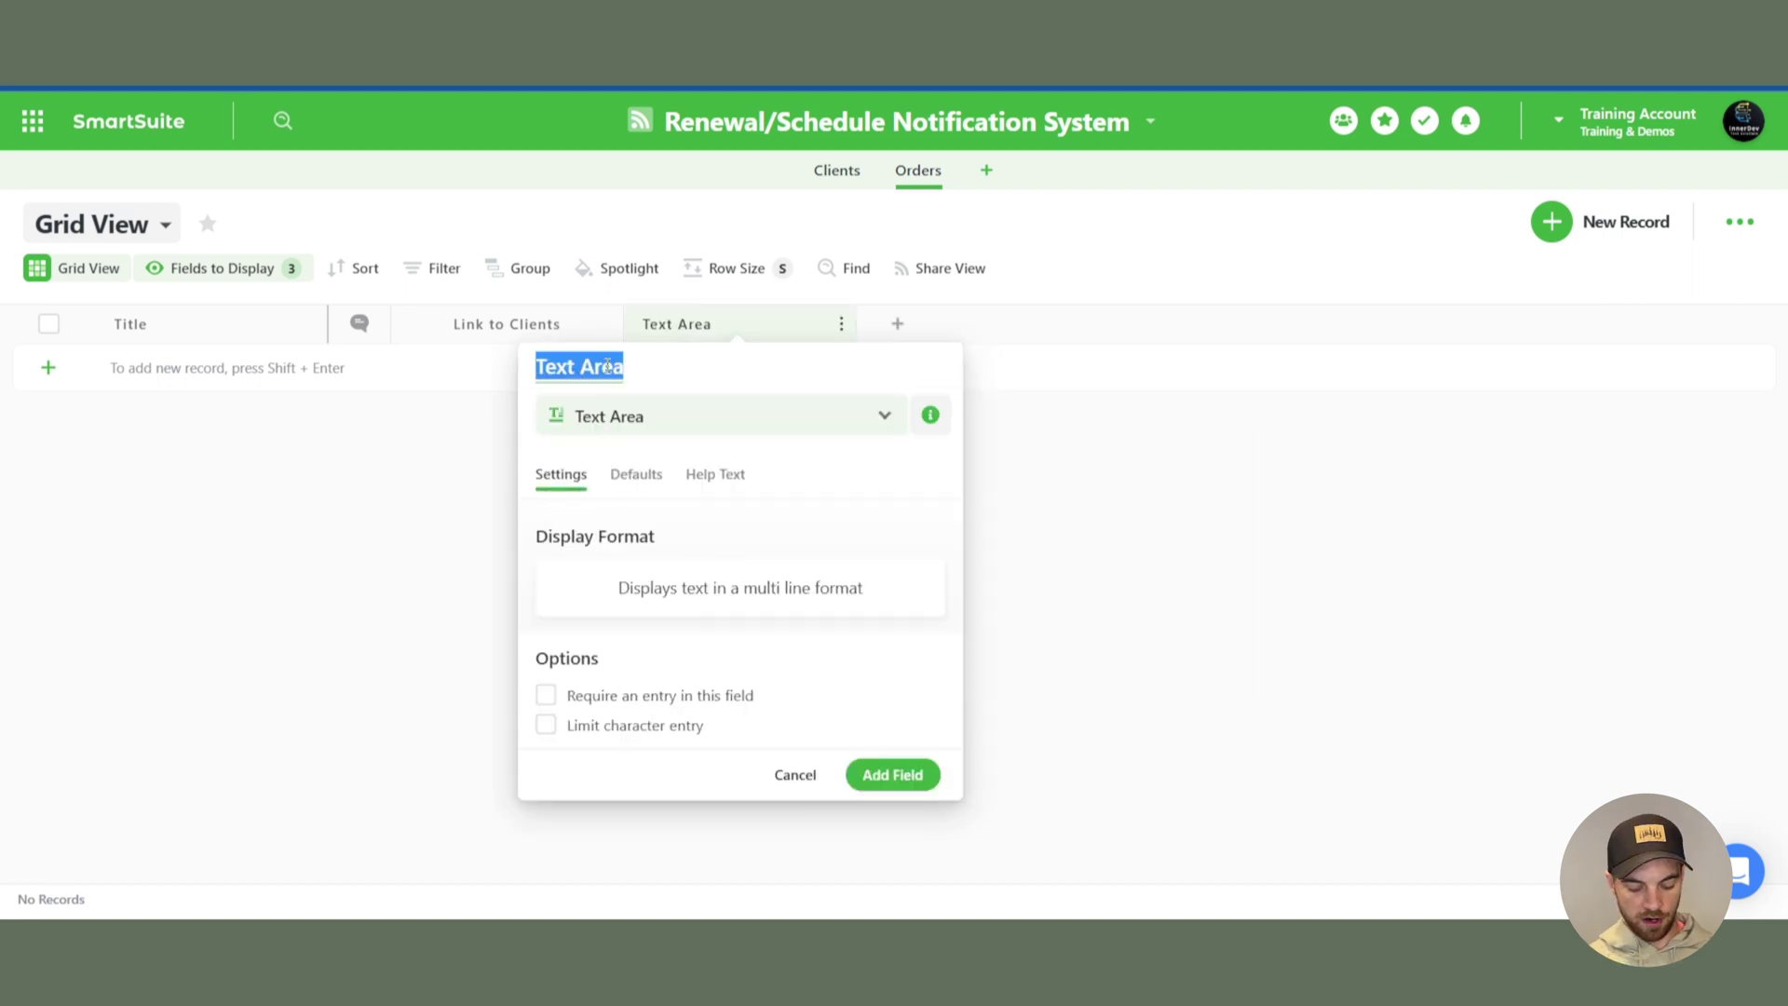
{"action": "type", "text": "Order Notye"}
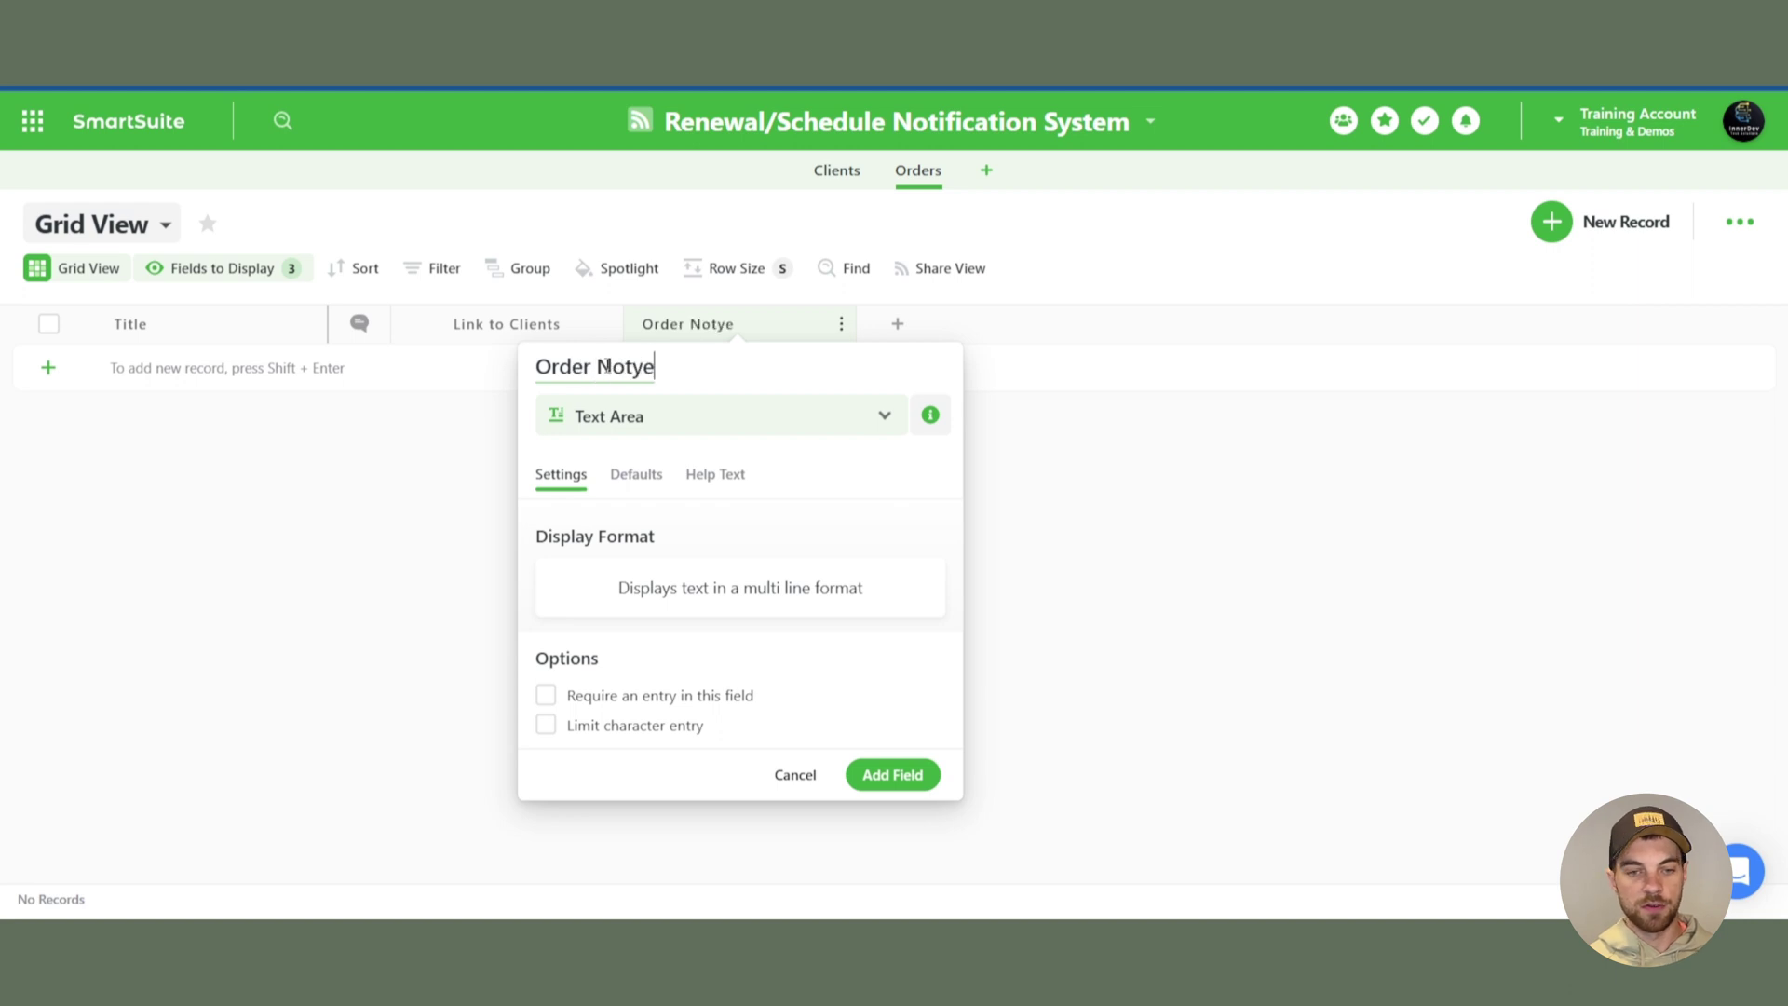
{"action": "left_click", "coordinate": [869, 774]}
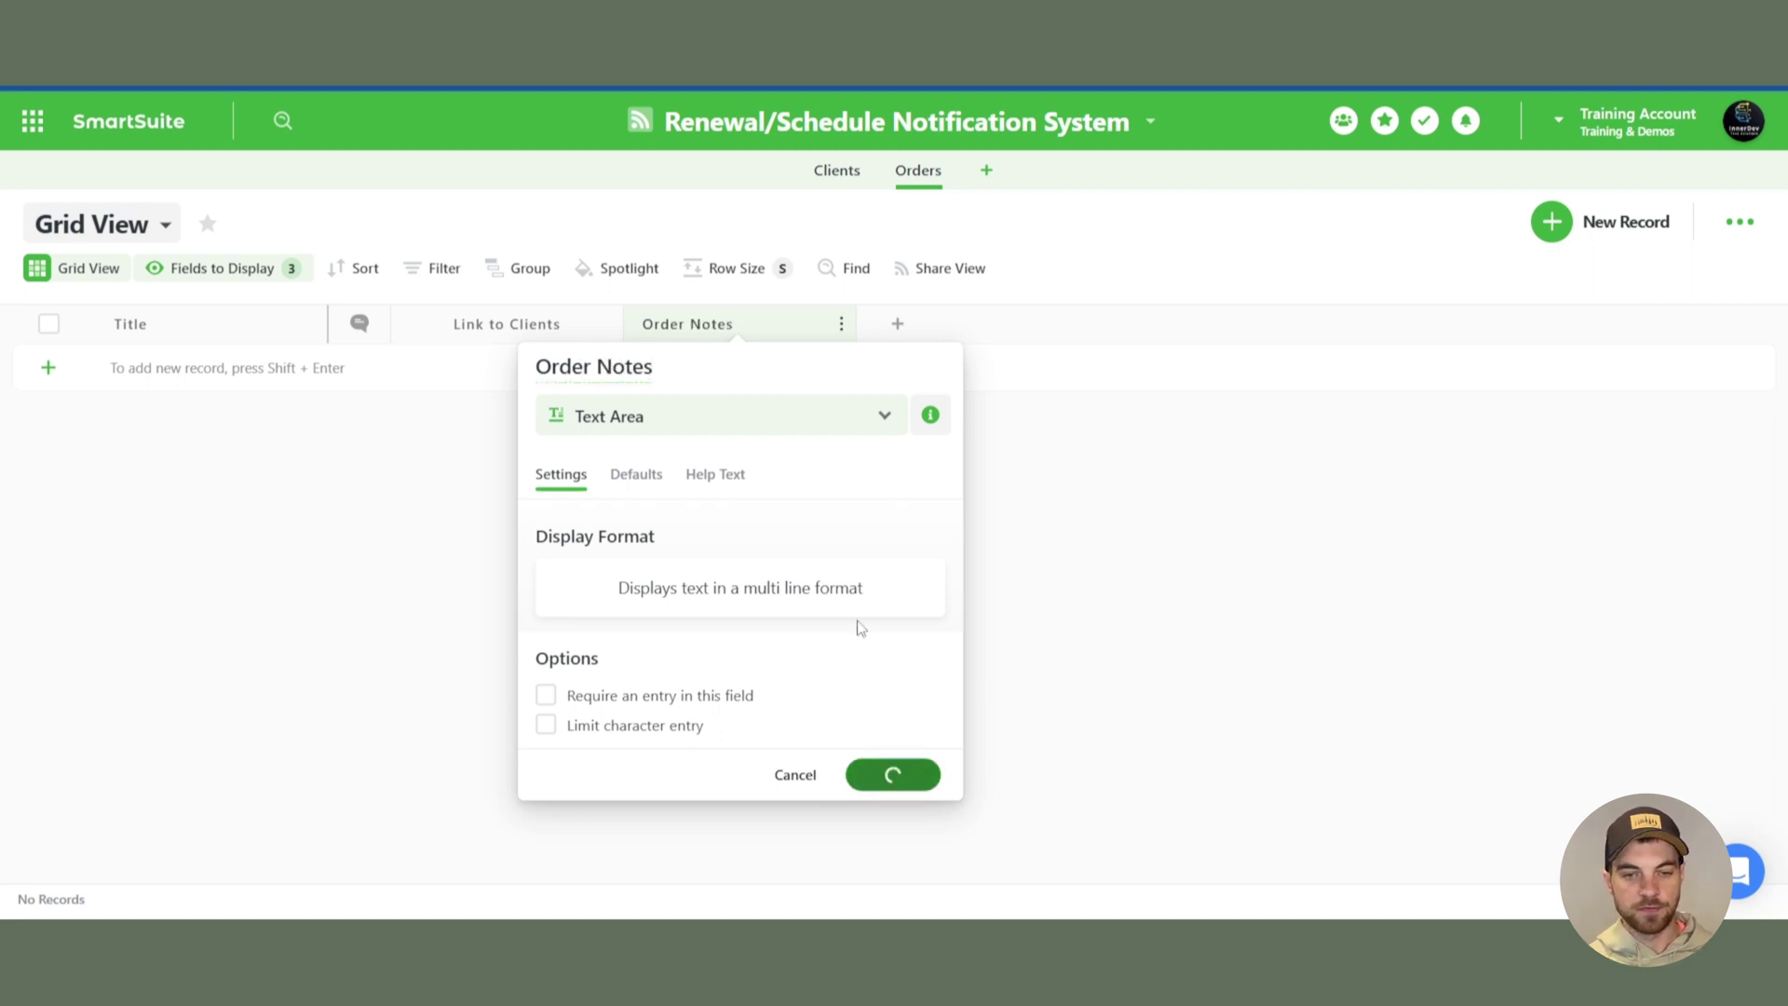
- Add a Date field named Purchase Date to Orders
{"action": "left_click", "coordinate": [898, 323]}
{"action": "type", "text": "date"}
{"action": "left_click", "coordinate": [933, 447]}
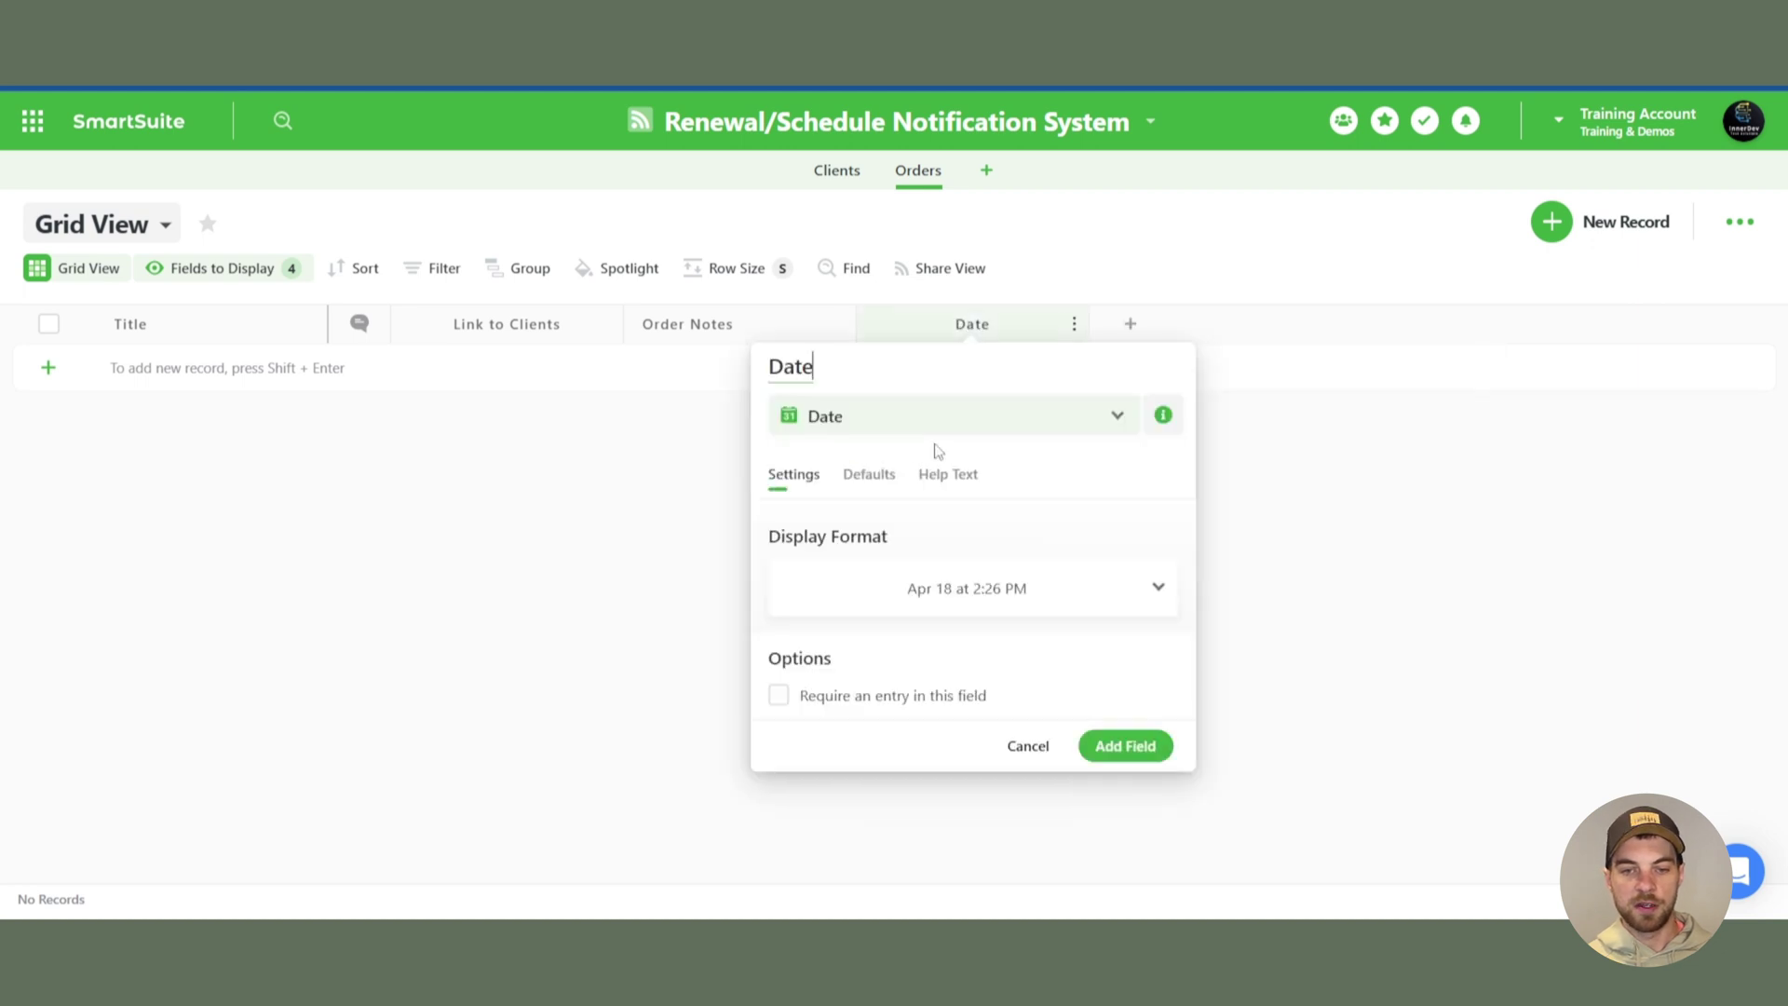
{"action": "key", "text": "Home"}
{"action": "type", "text": "Purchase"}
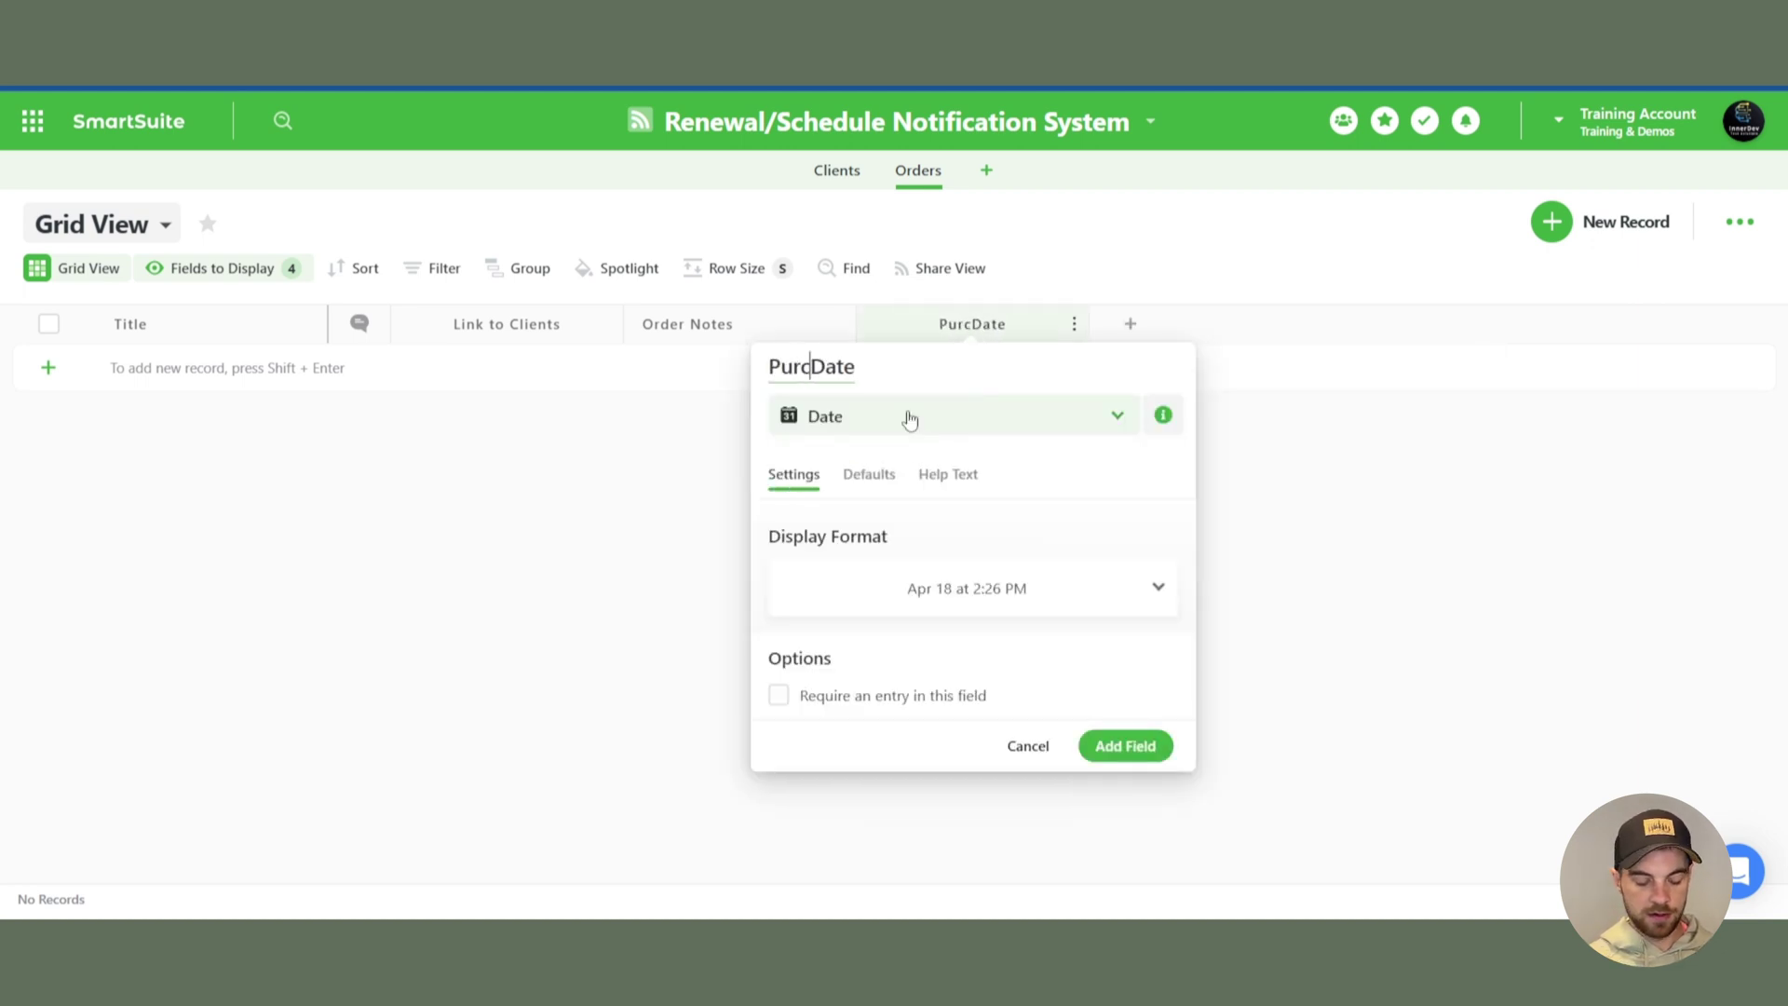
{"action": "left_click", "coordinate": [1117, 748]}
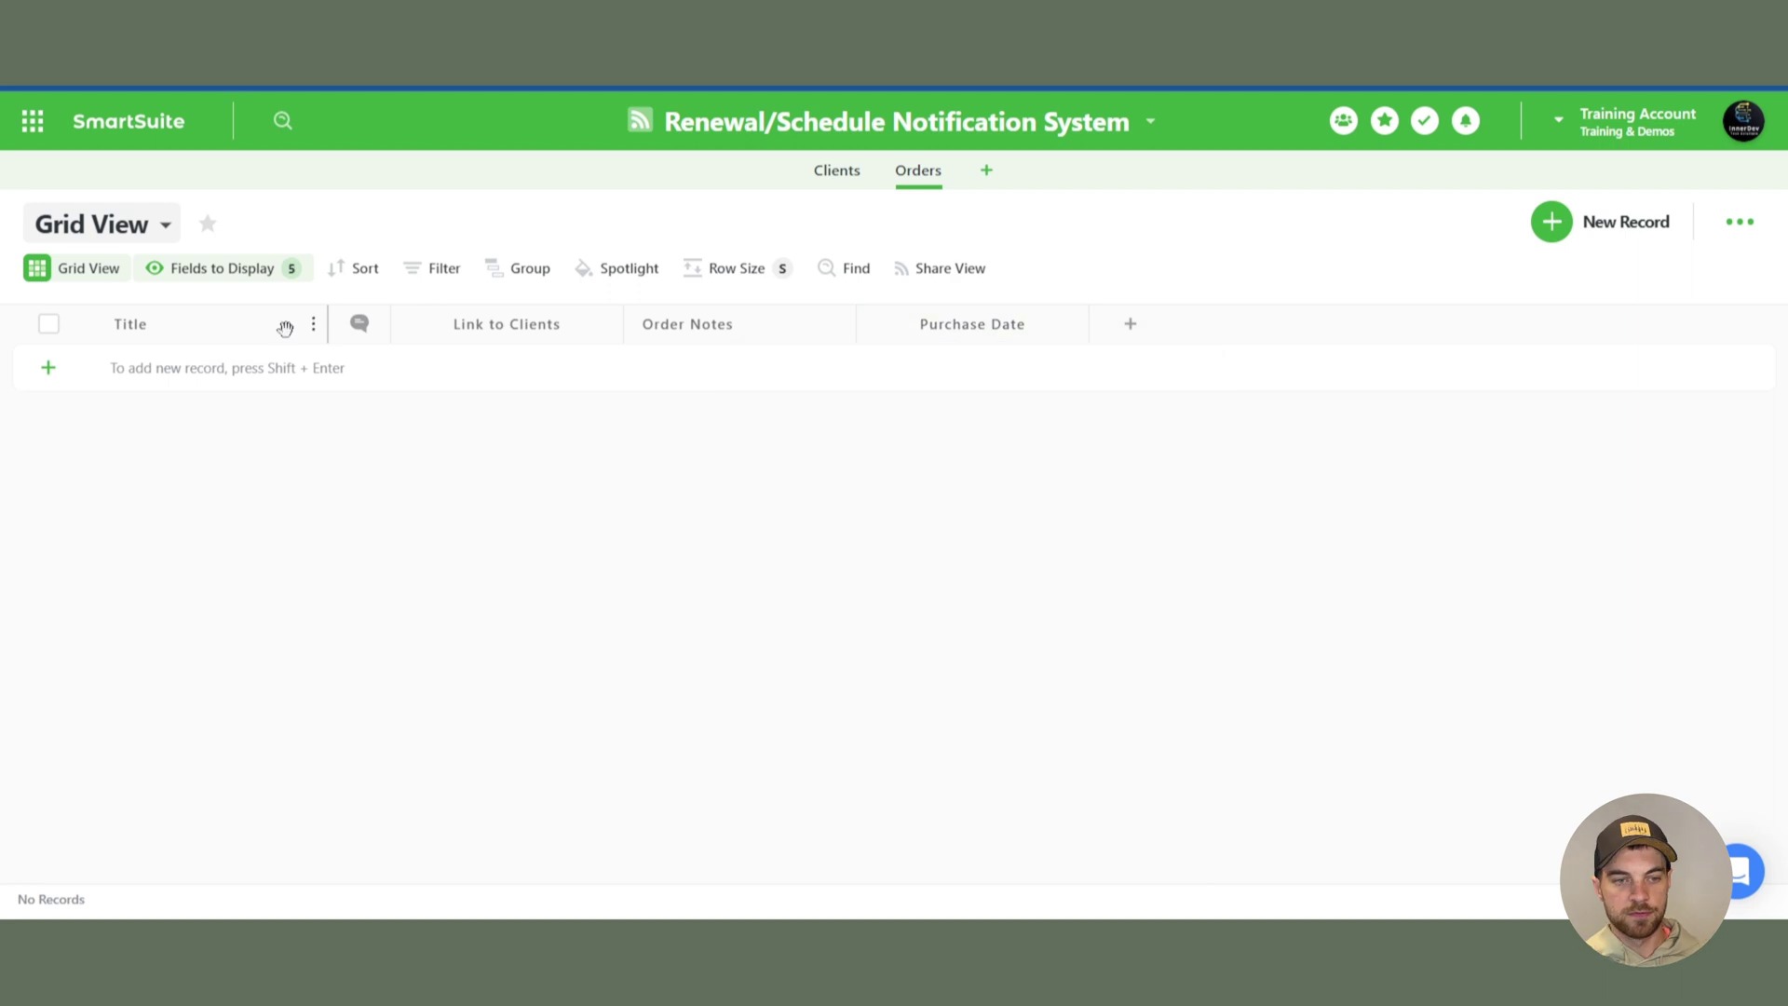
- Switch the Orders Title to Auto Generated as 'Link to Clients - Purchase Date'
{"action": "left_click", "coordinate": [307, 324]}
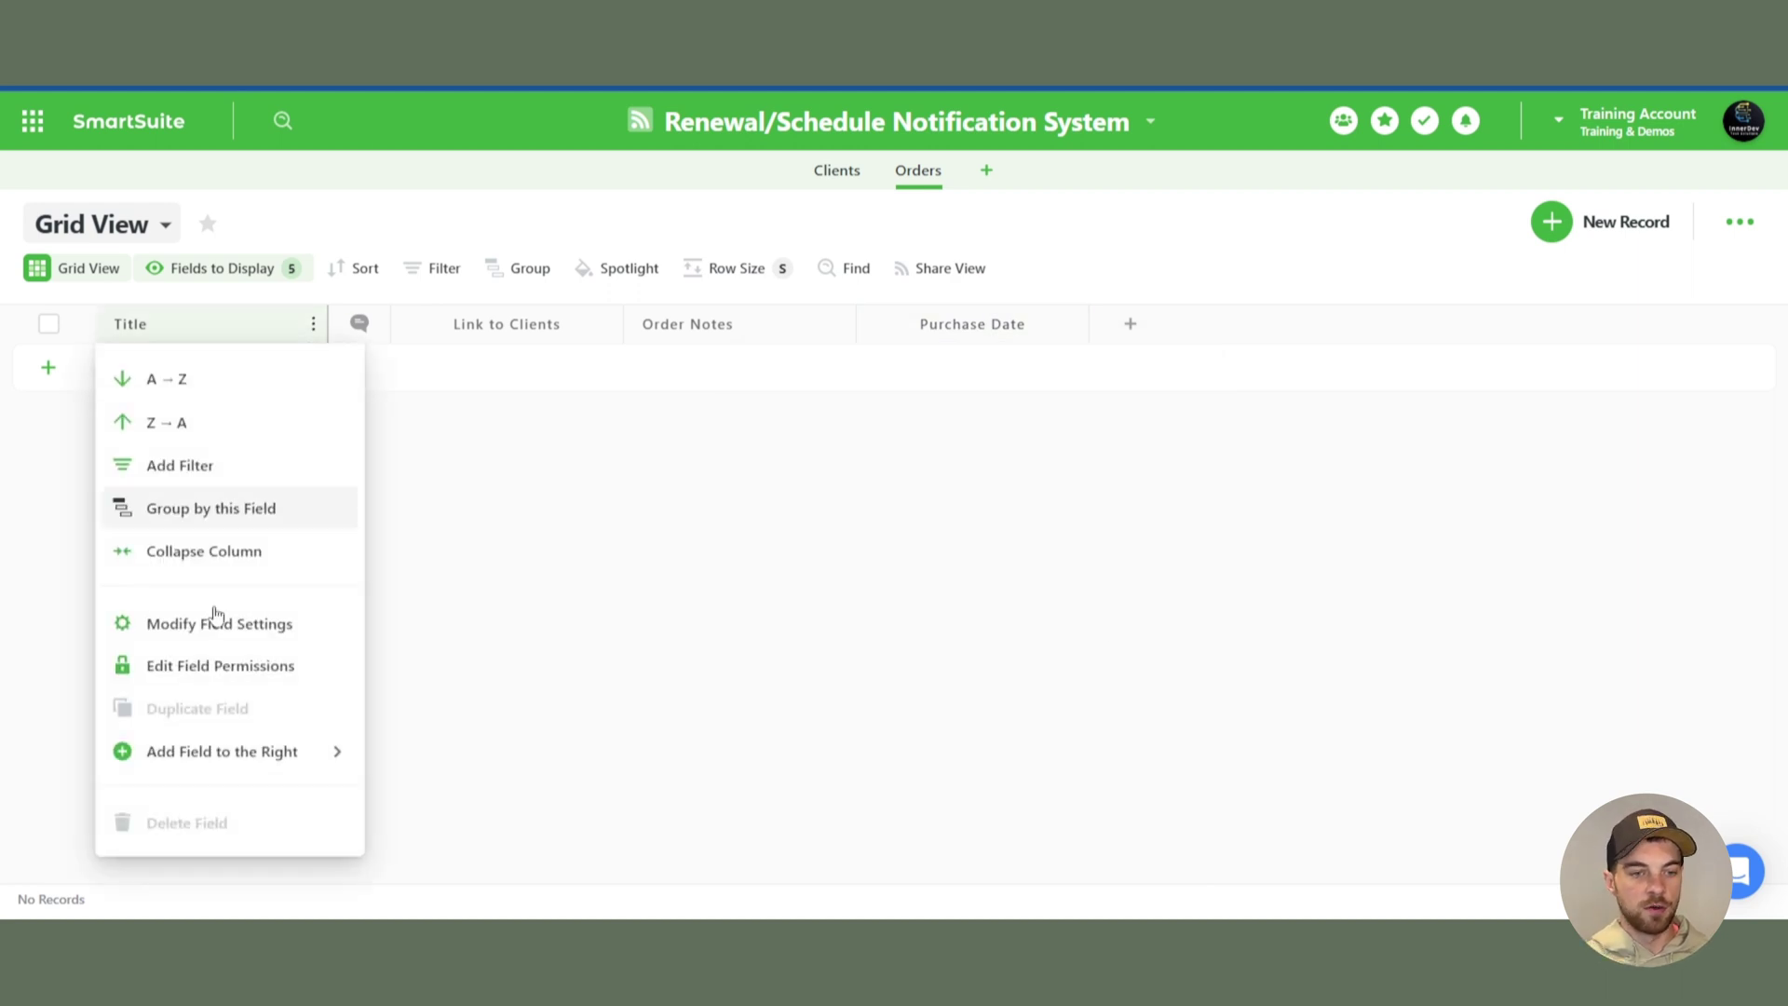
{"action": "left_click", "coordinate": [248, 622]}
{"action": "left_click", "coordinate": [352, 587]}
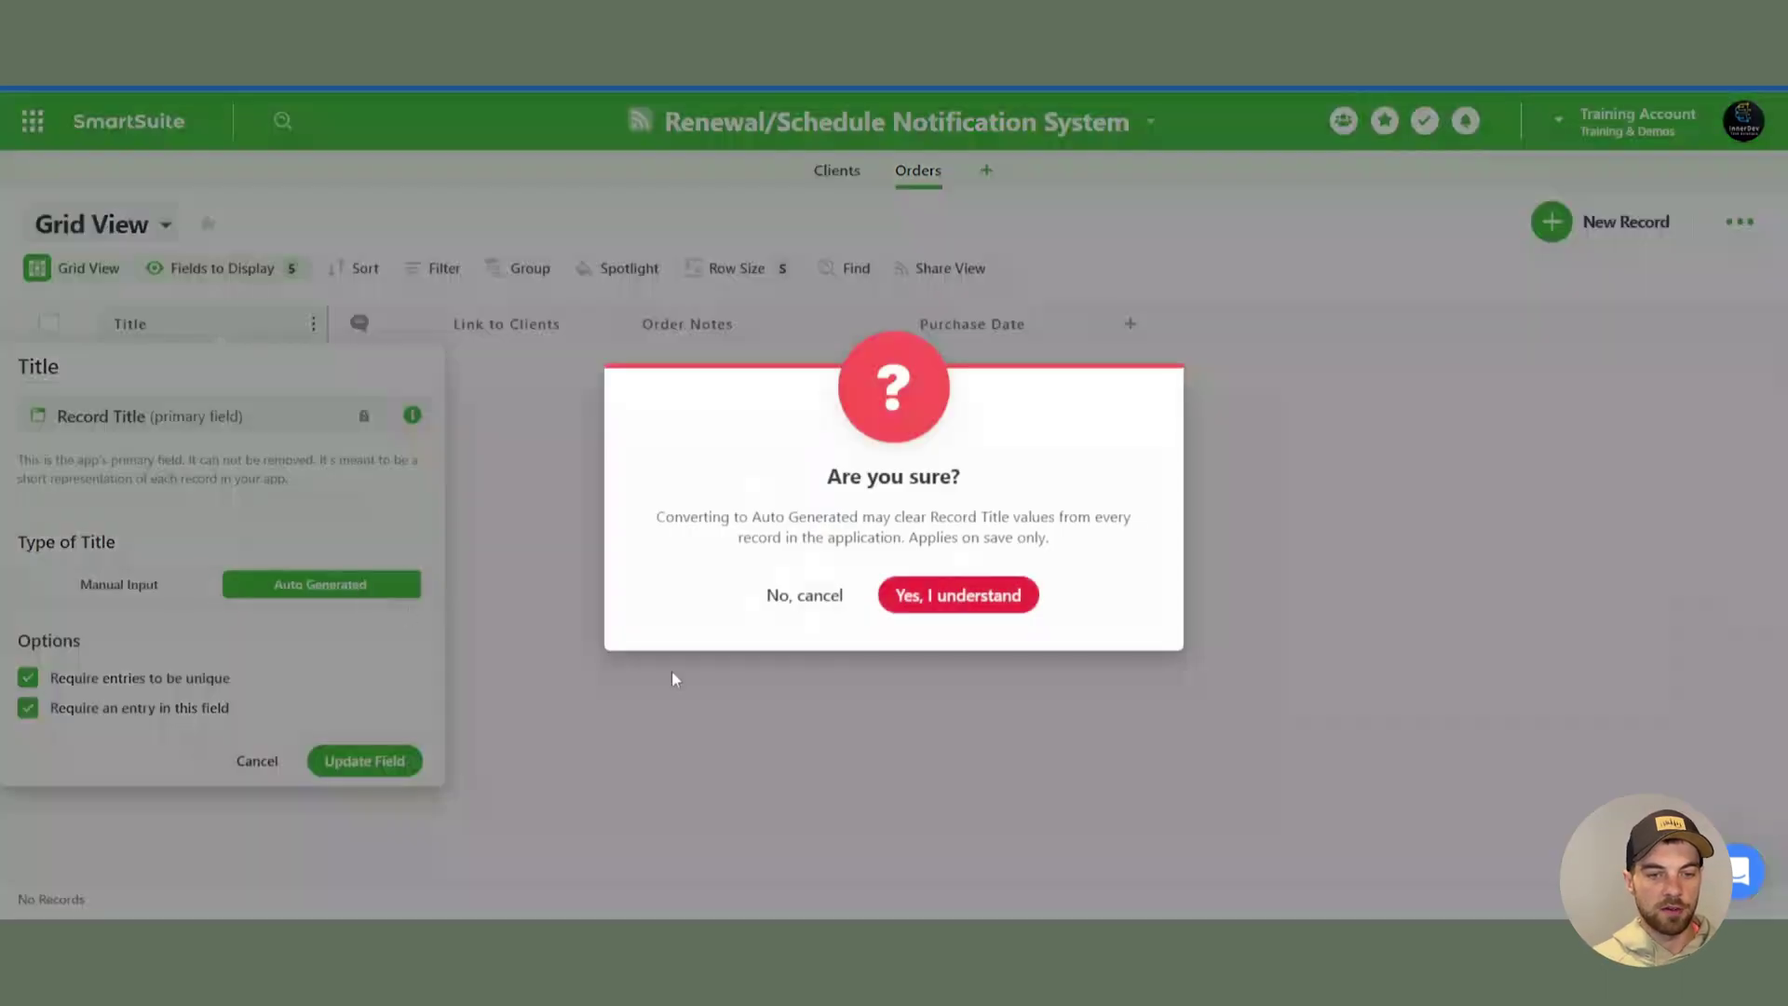
{"action": "left_click", "coordinate": [978, 603]}
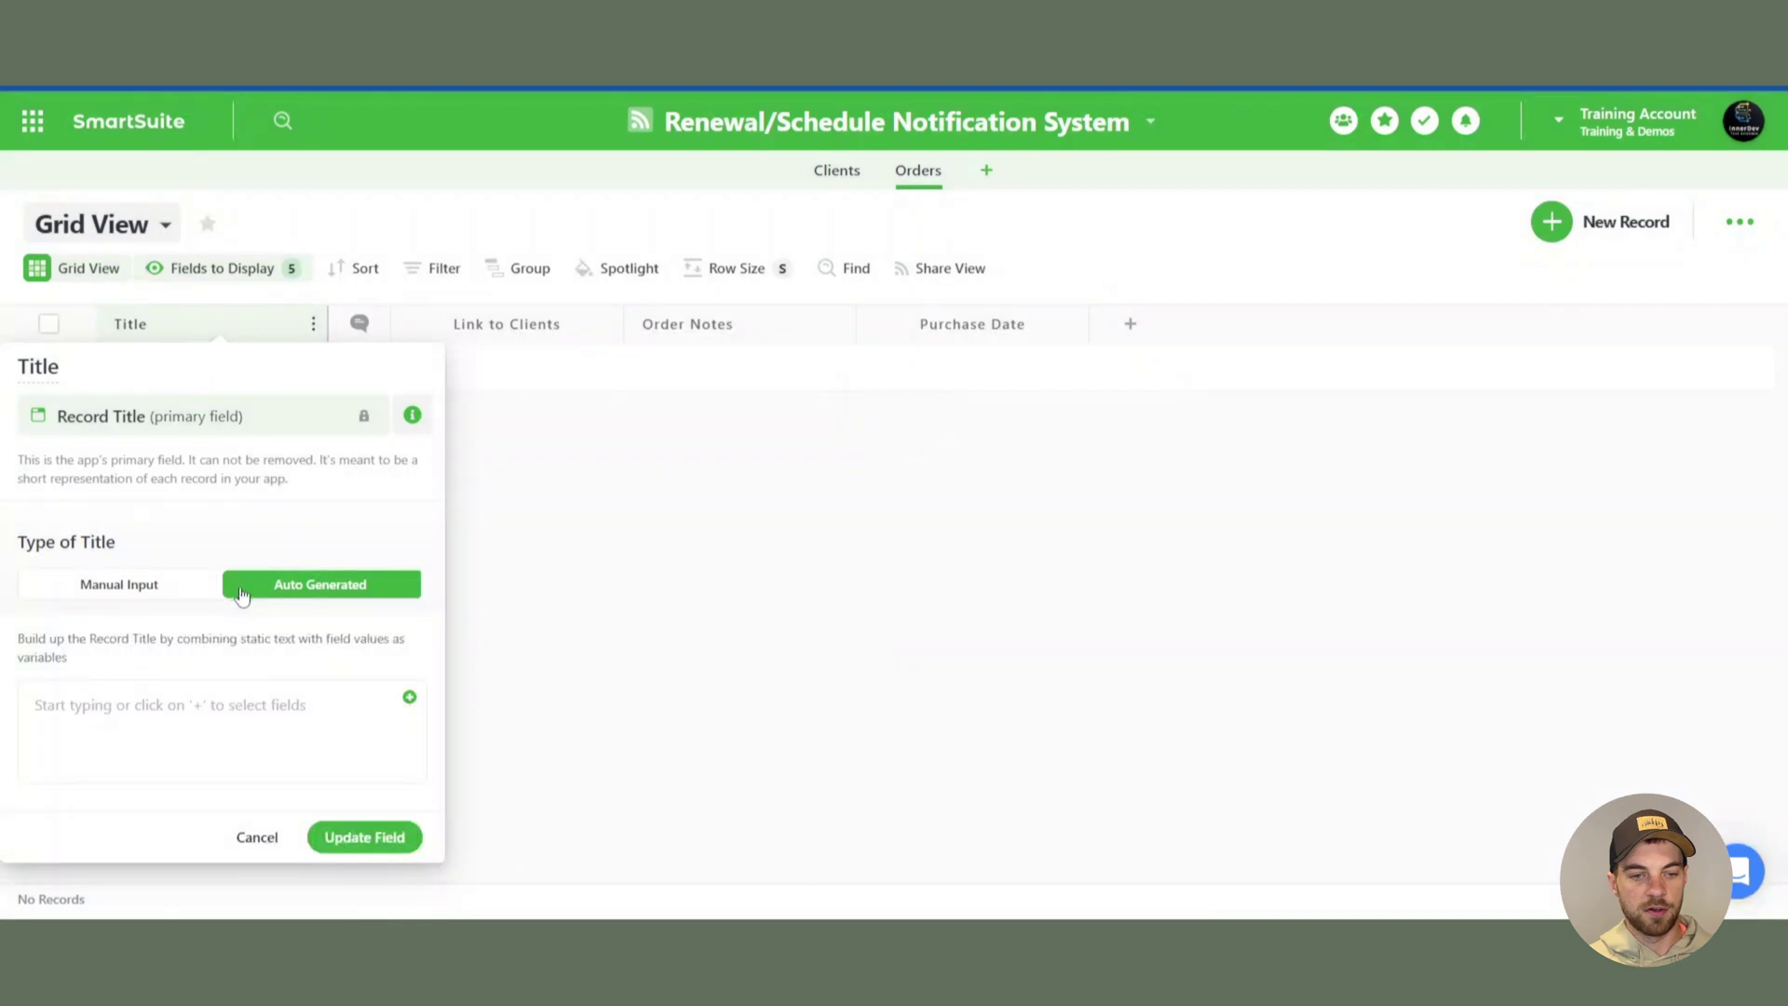
{"action": "left_click", "coordinate": [411, 699]}
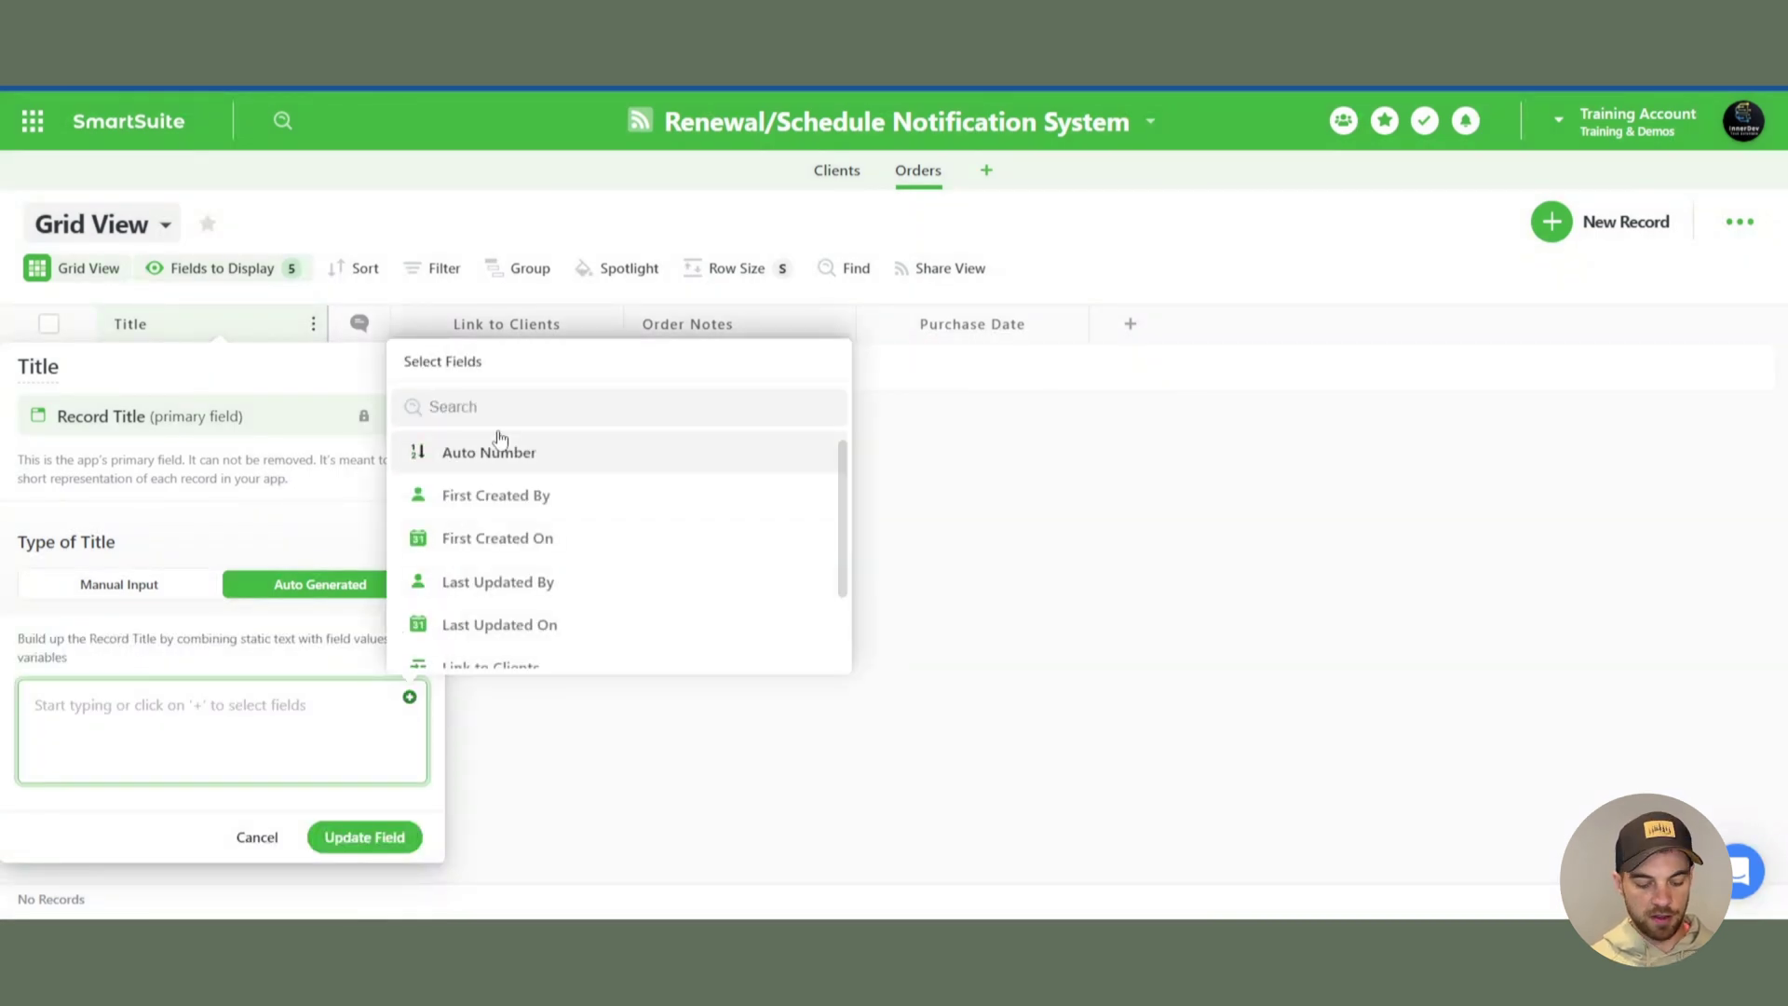
{"action": "type", "text": "cli"}
{"action": "left_click", "coordinate": [471, 832]}
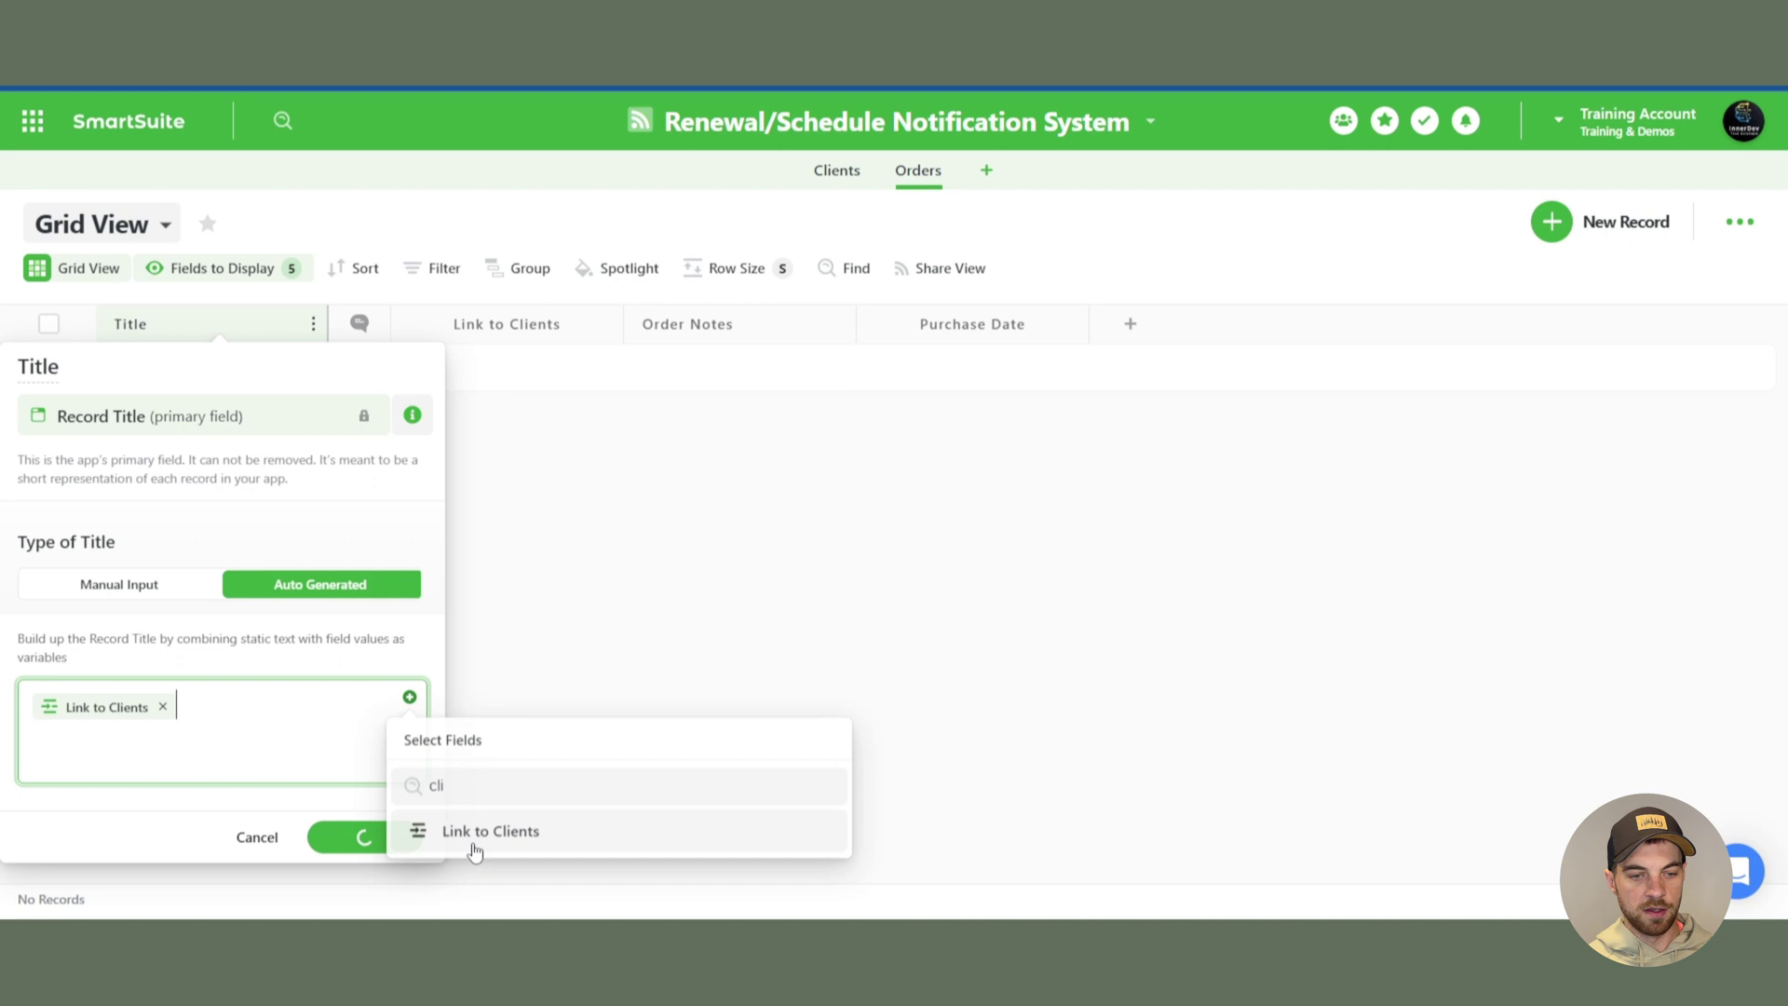
{"action": "type", "text": "-"}
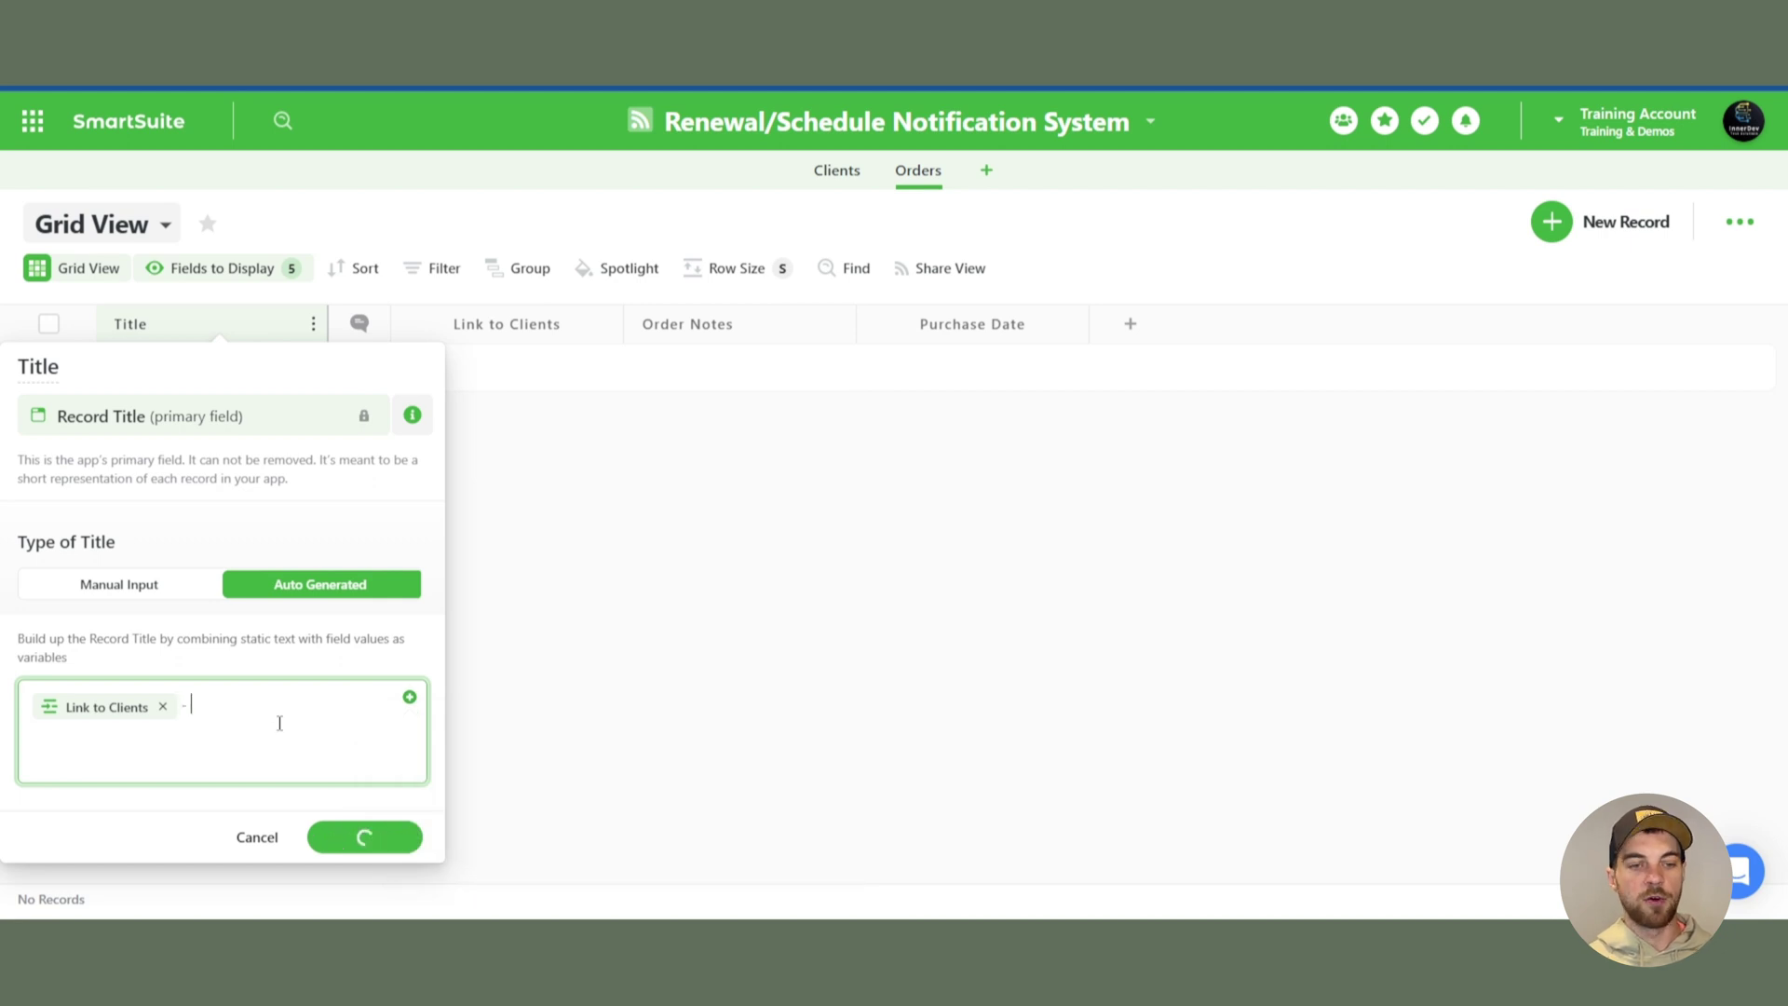
{"action": "left_click", "coordinate": [410, 699]}
{"action": "type", "text": "pur"}
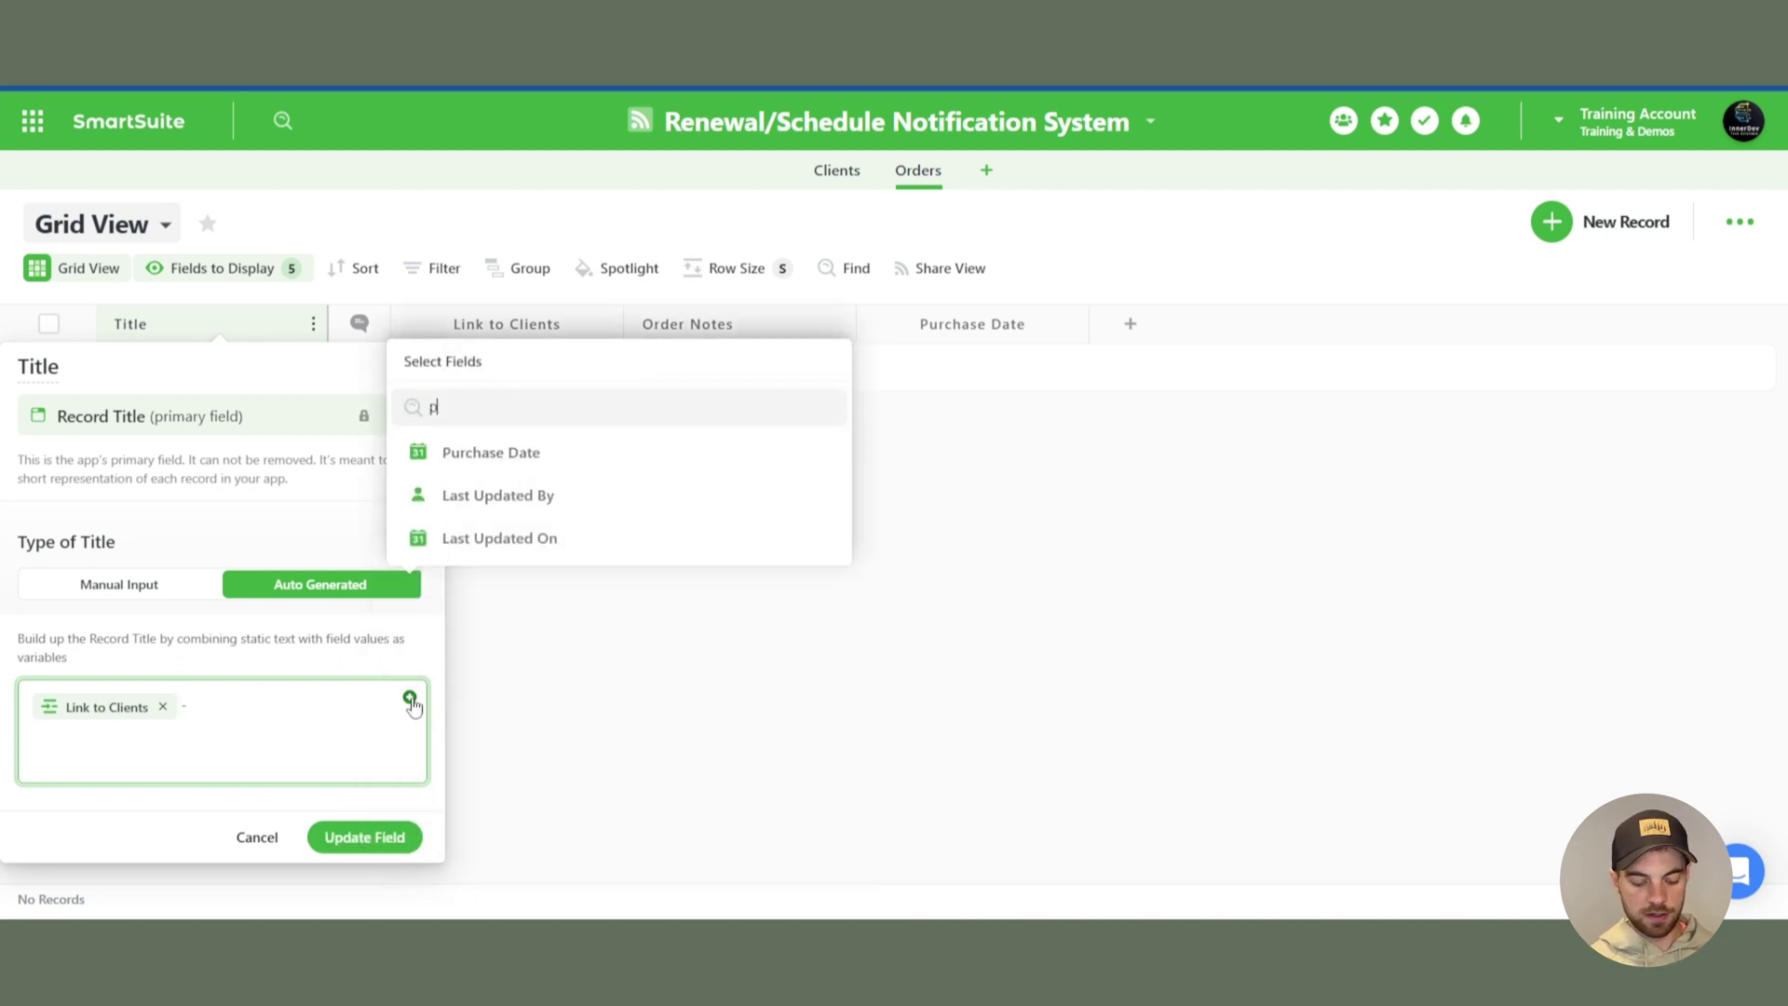
{"action": "left_click", "coordinate": [479, 832]}
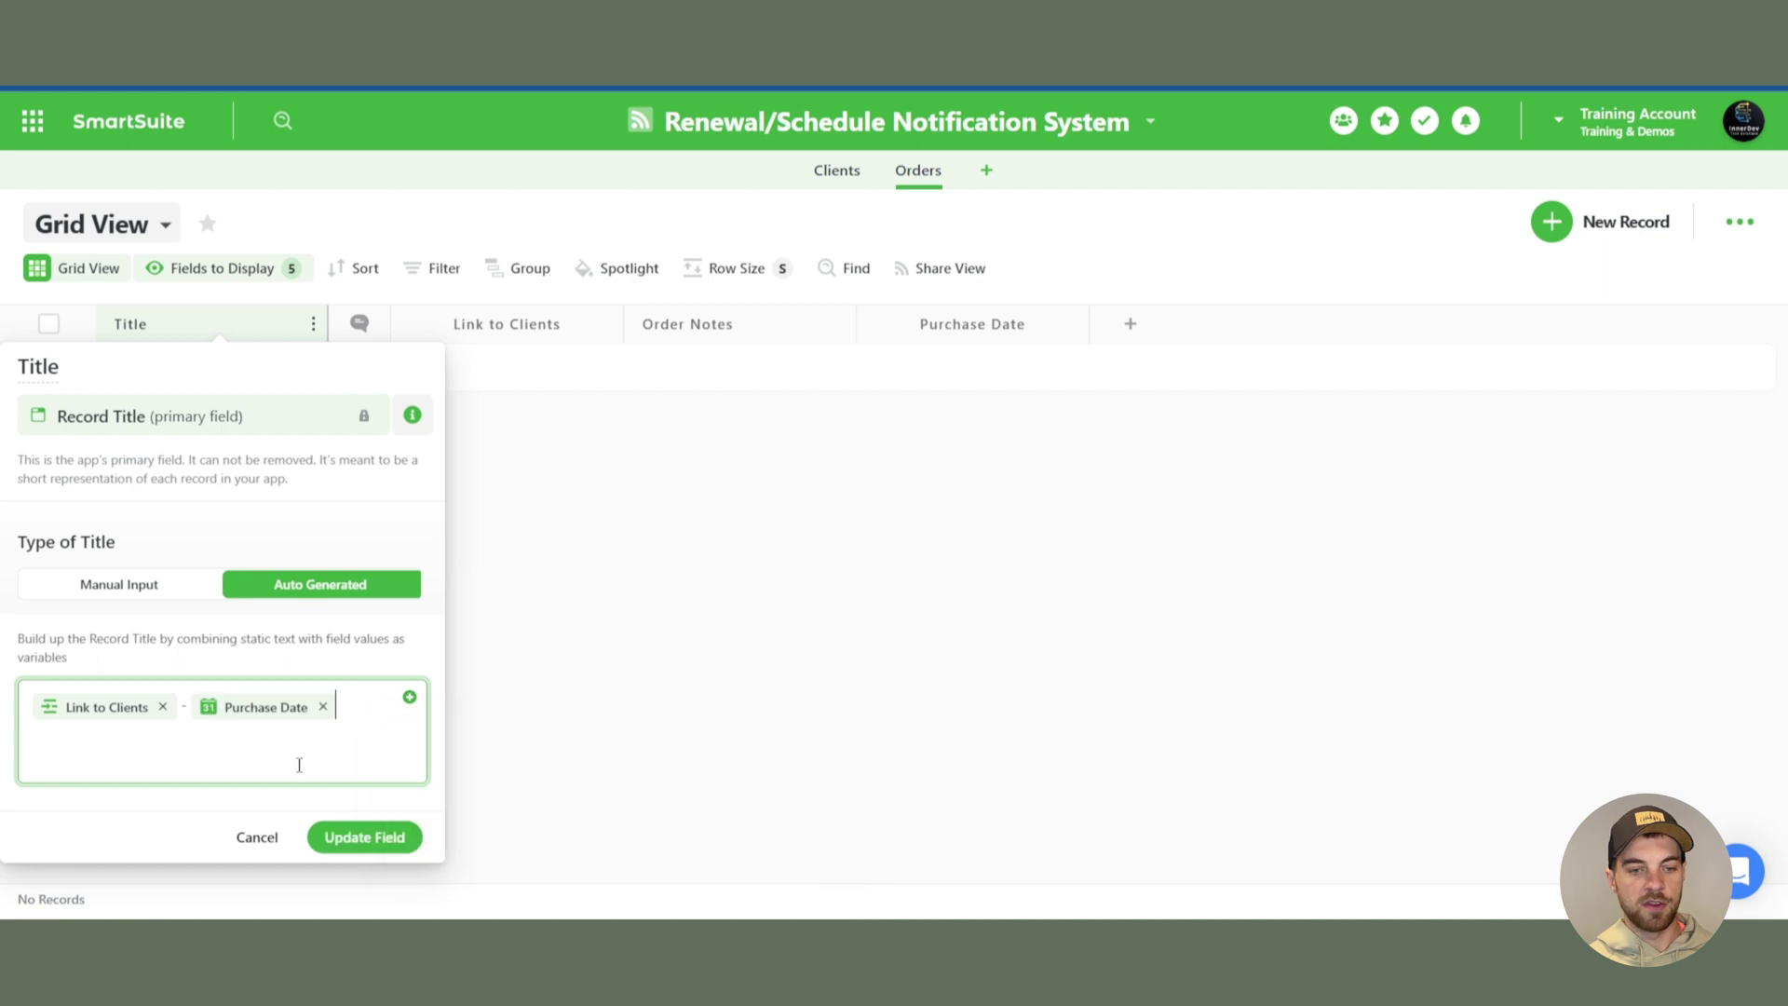
{"action": "left_click", "coordinate": [364, 836]}
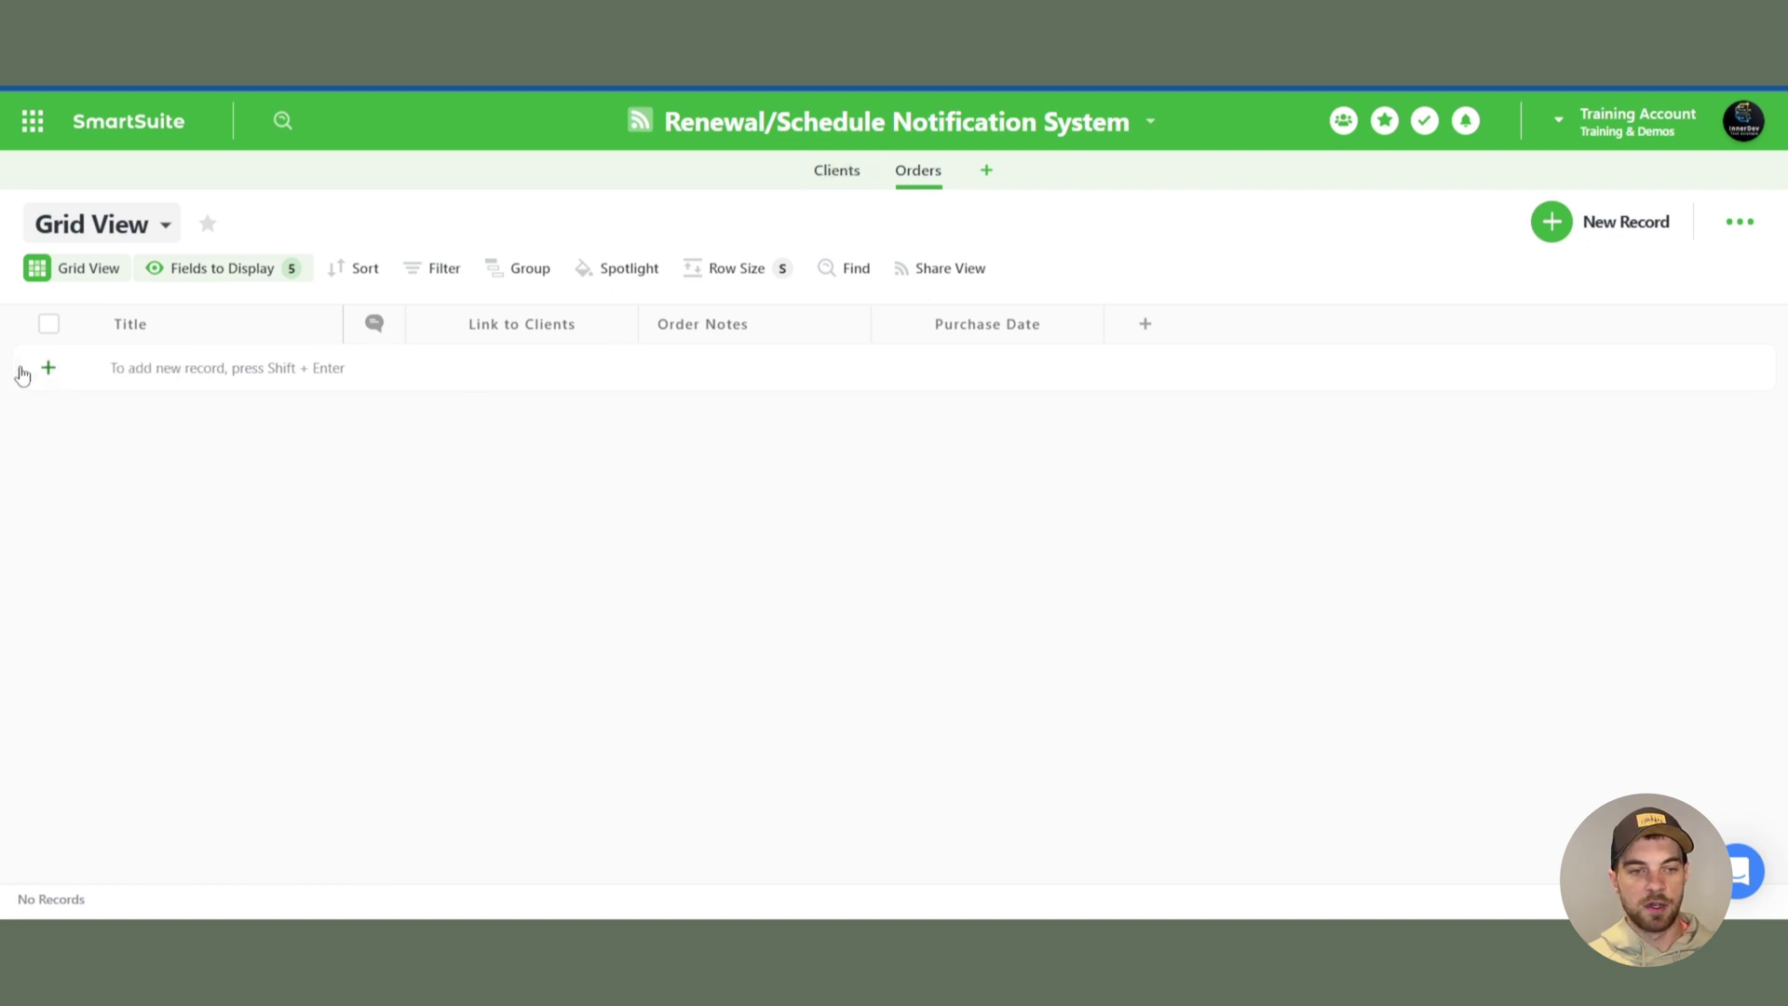
- In Clients, switch the Title field to Auto Generated from the Full Name field
{"action": "left_click", "coordinate": [847, 166]}
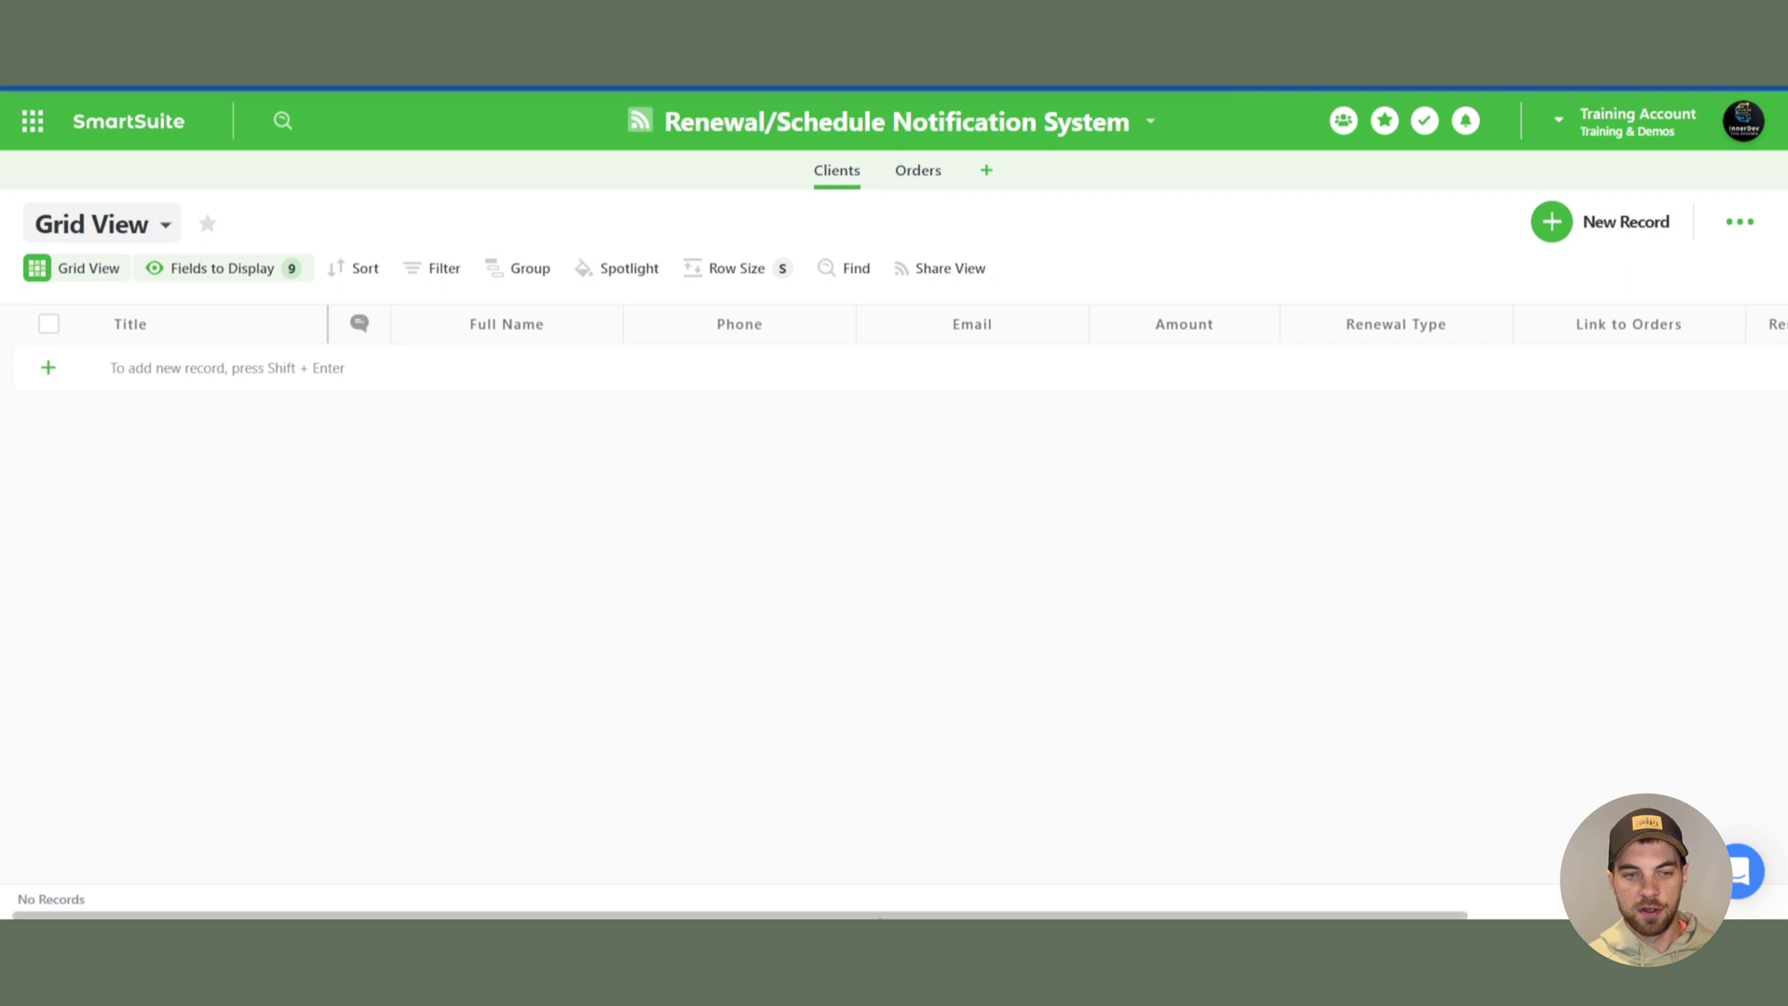
{"action": "left_click", "coordinate": [313, 323]}
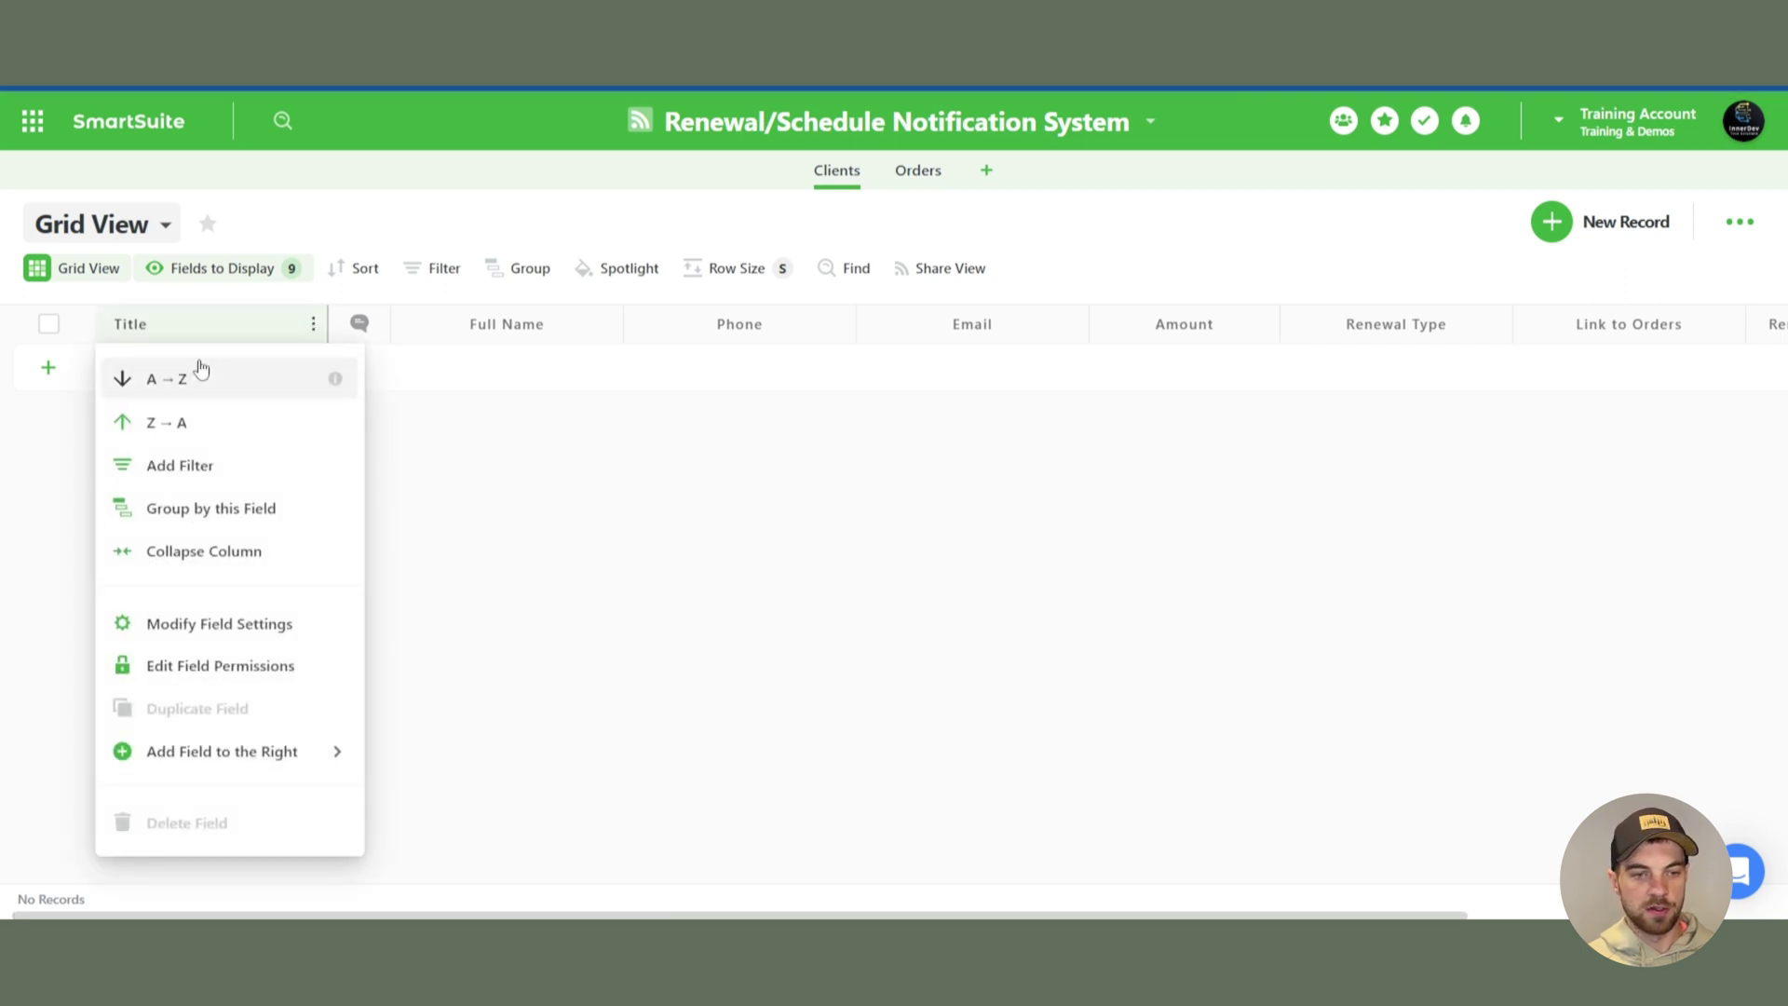
{"action": "left_click", "coordinate": [237, 633]}
{"action": "left_click", "coordinate": [307, 585]}
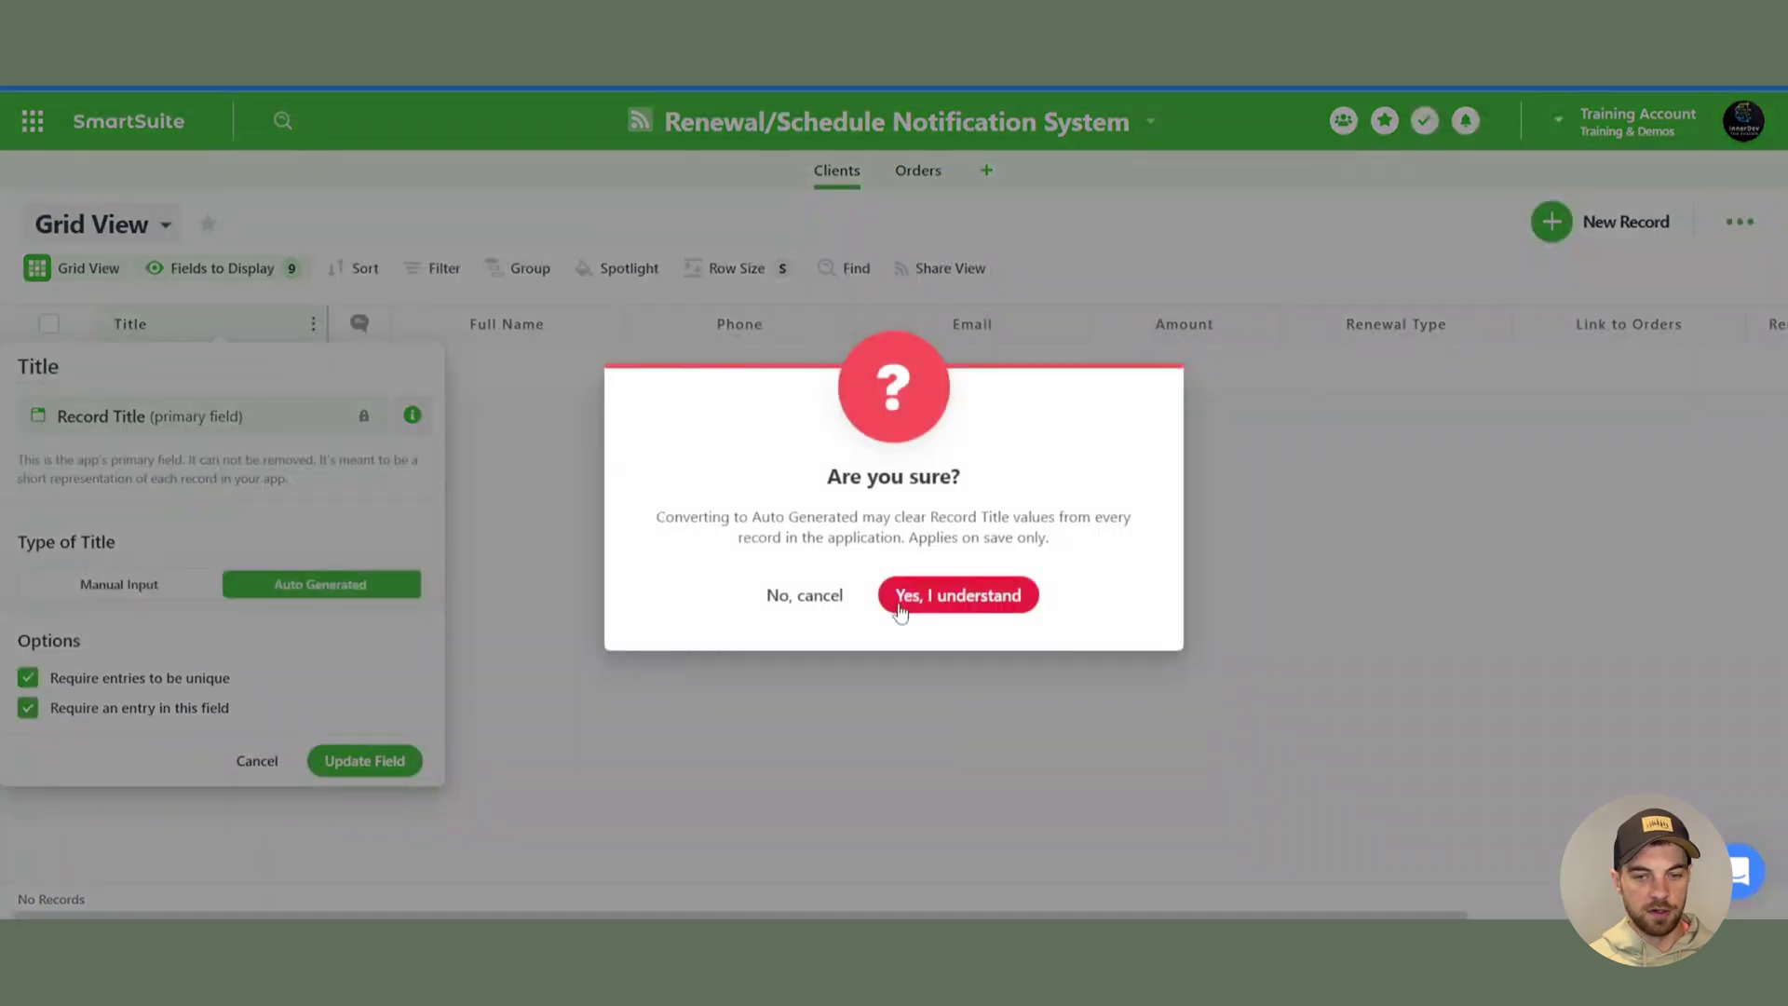
{"action": "left_click", "coordinate": [958, 595]}
{"action": "left_click", "coordinate": [222, 703]}
{"action": "left_click", "coordinate": [409, 697]}
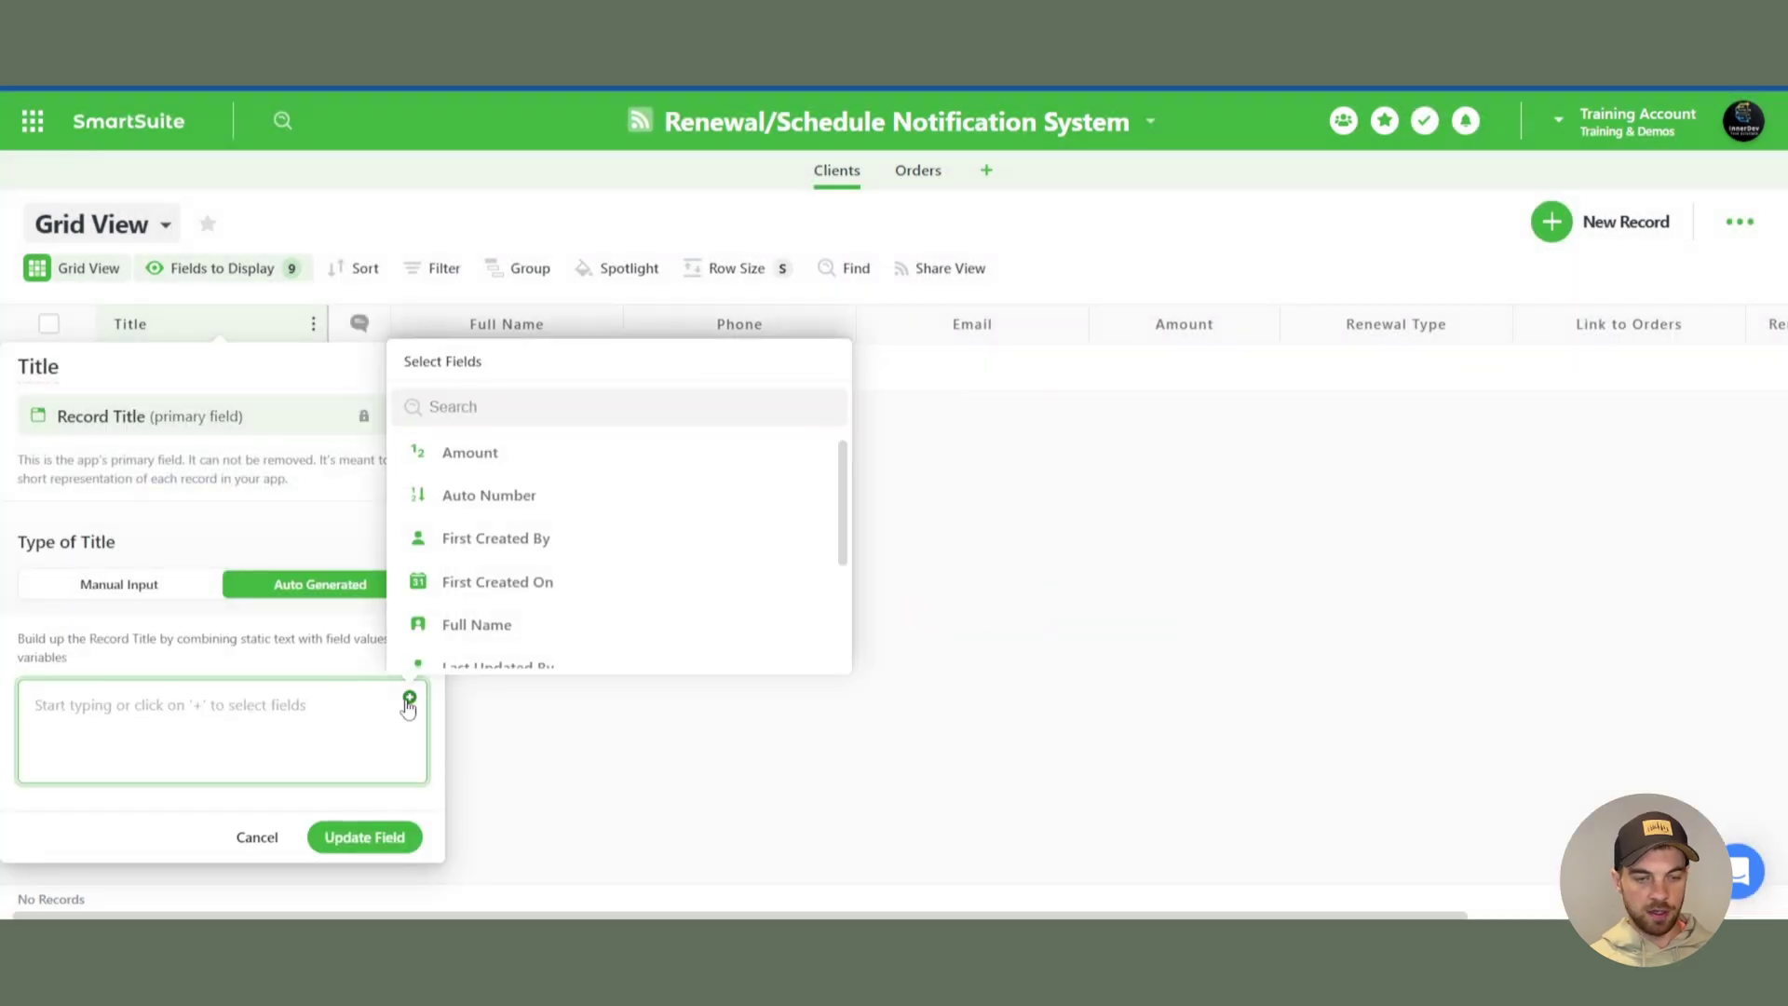
{"action": "type", "text": "ful"}
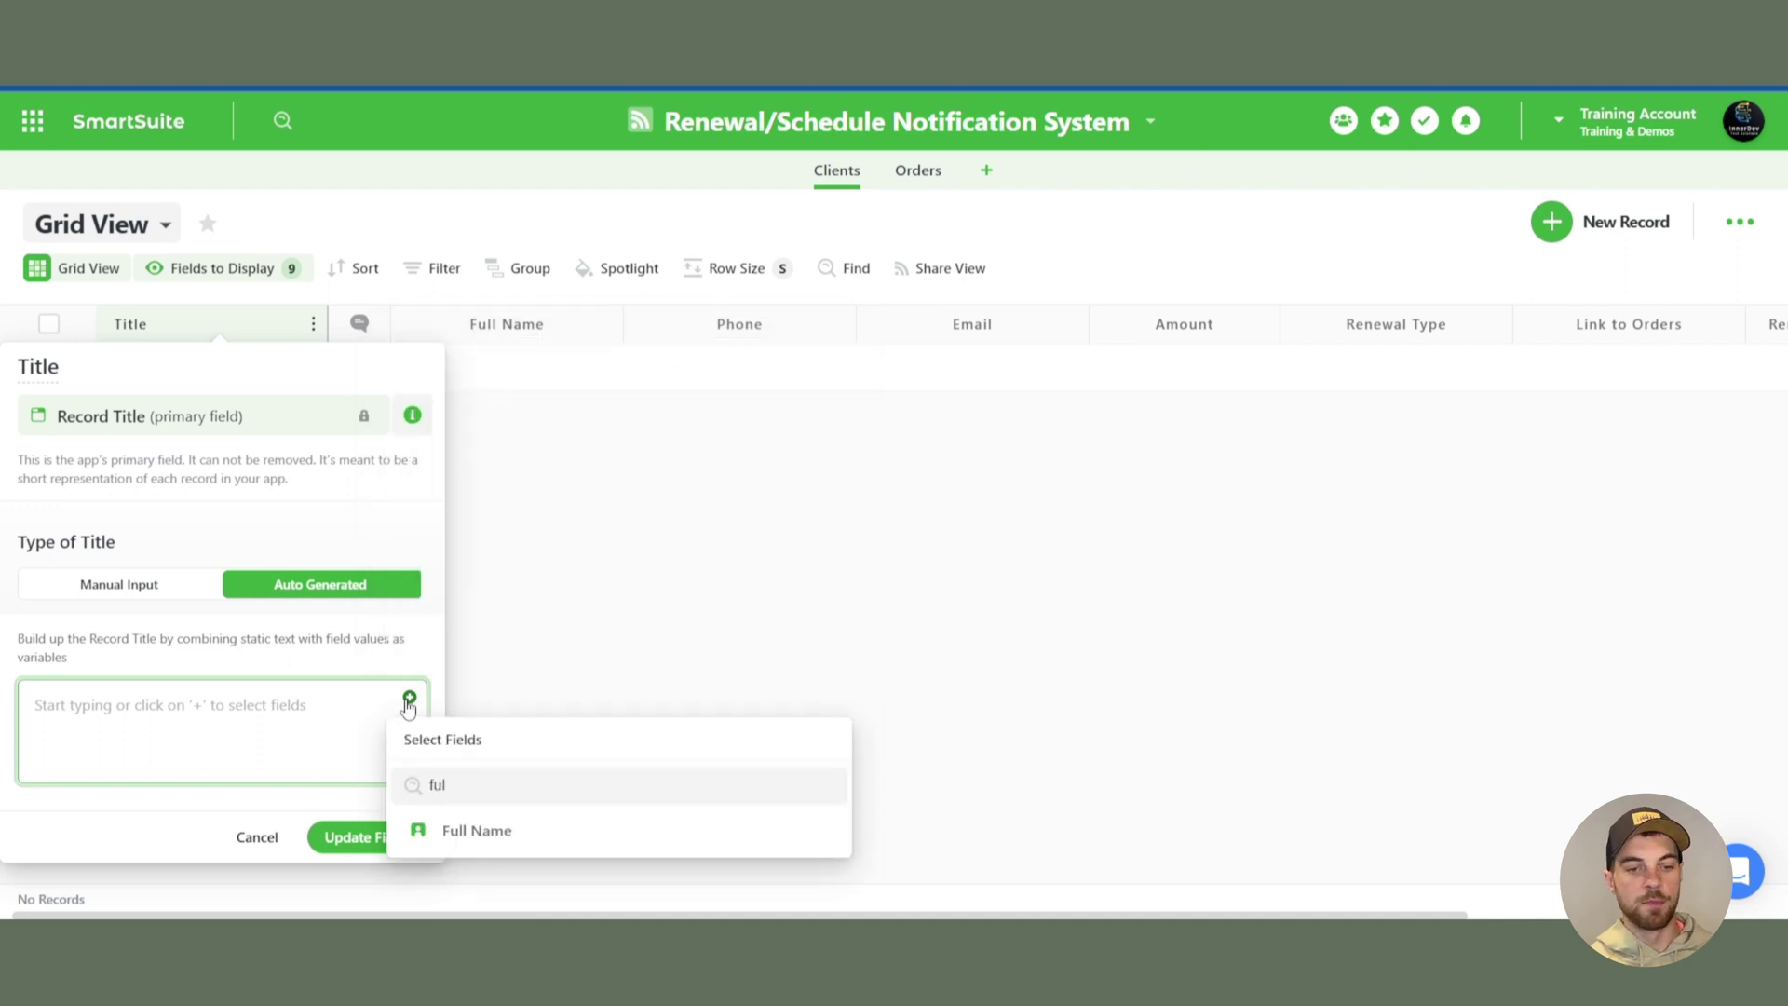
{"action": "left_click", "coordinate": [476, 830]}
{"action": "left_click", "coordinate": [364, 837]}
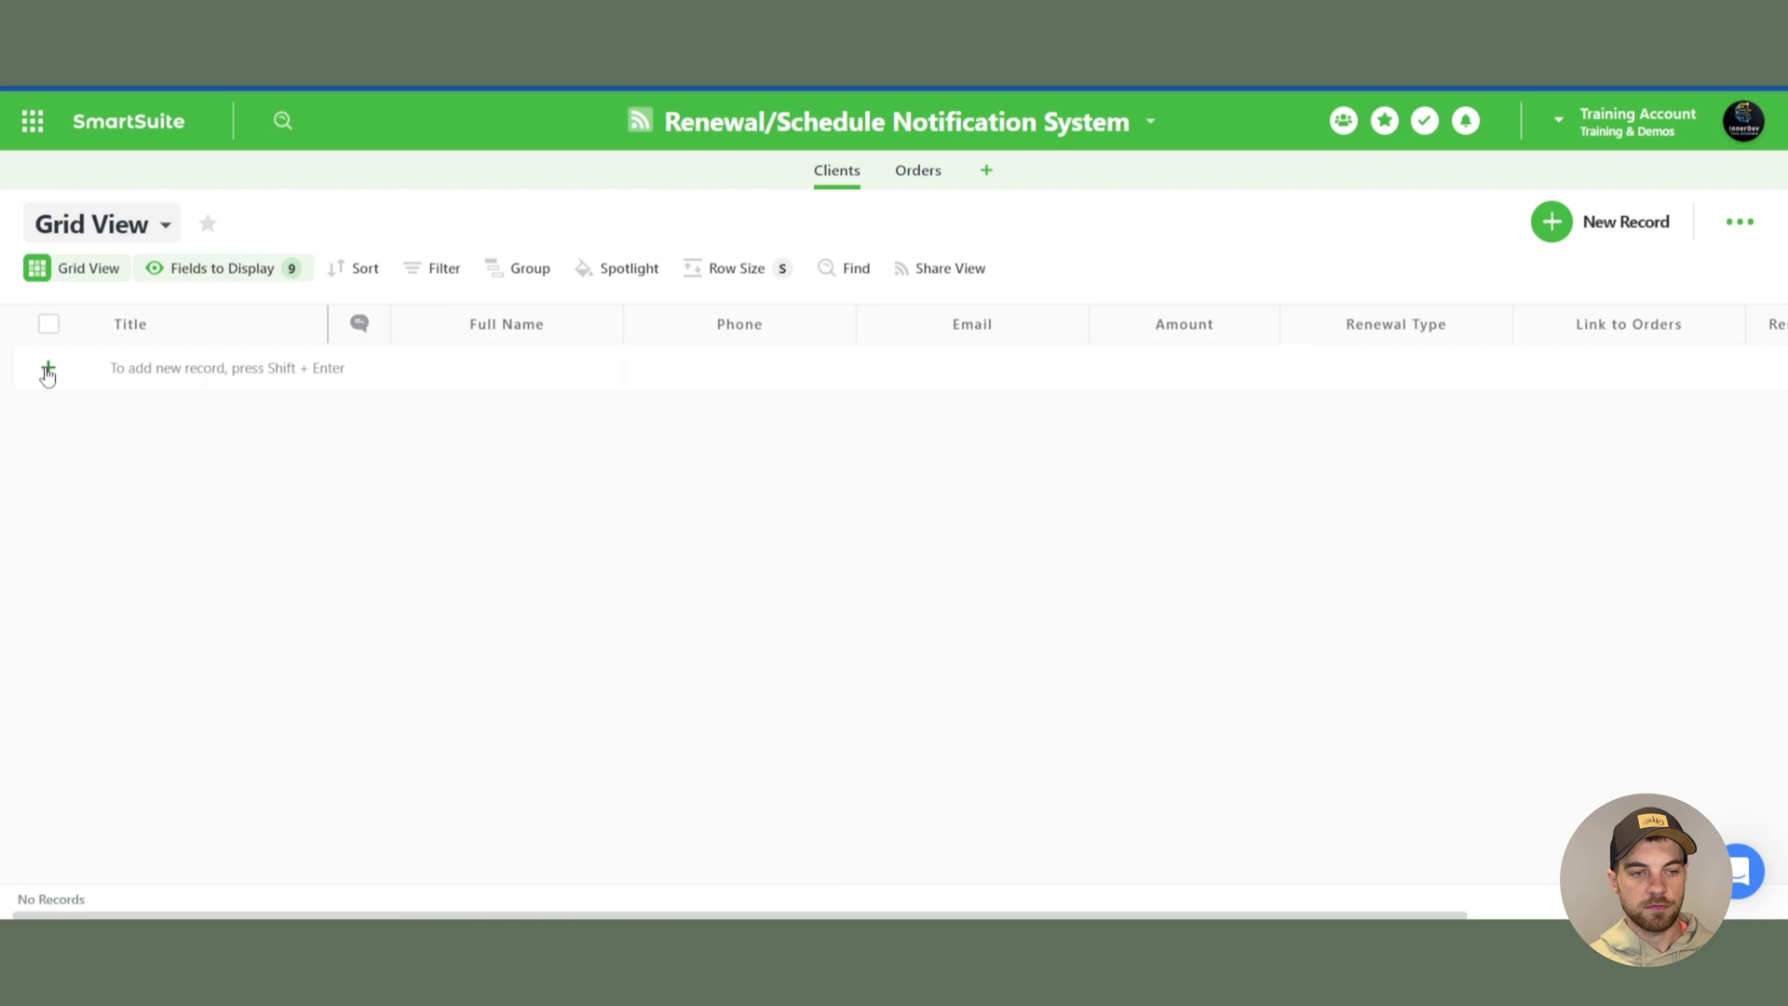
- Add a client record with the client's full name, e-mail address and amount 12
{"action": "left_click", "coordinate": [47, 369]}
{"action": "left_click", "coordinate": [439, 377]}
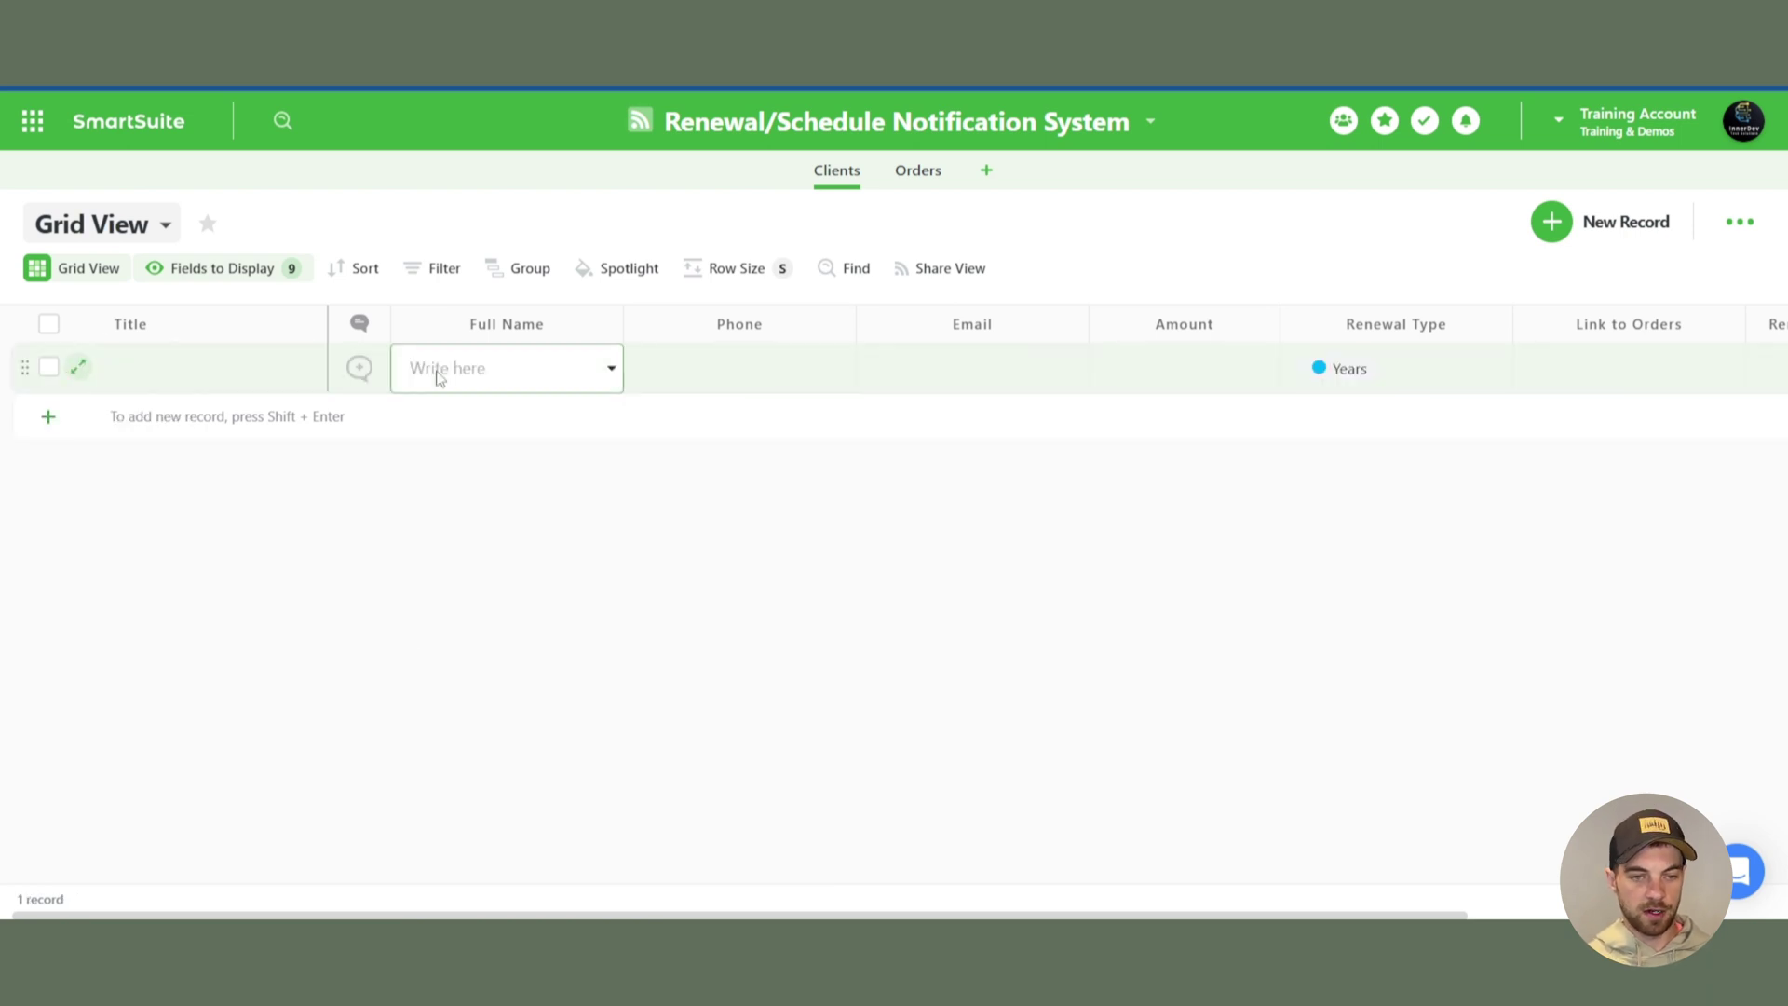
{"action": "key", "text": "Tab"}
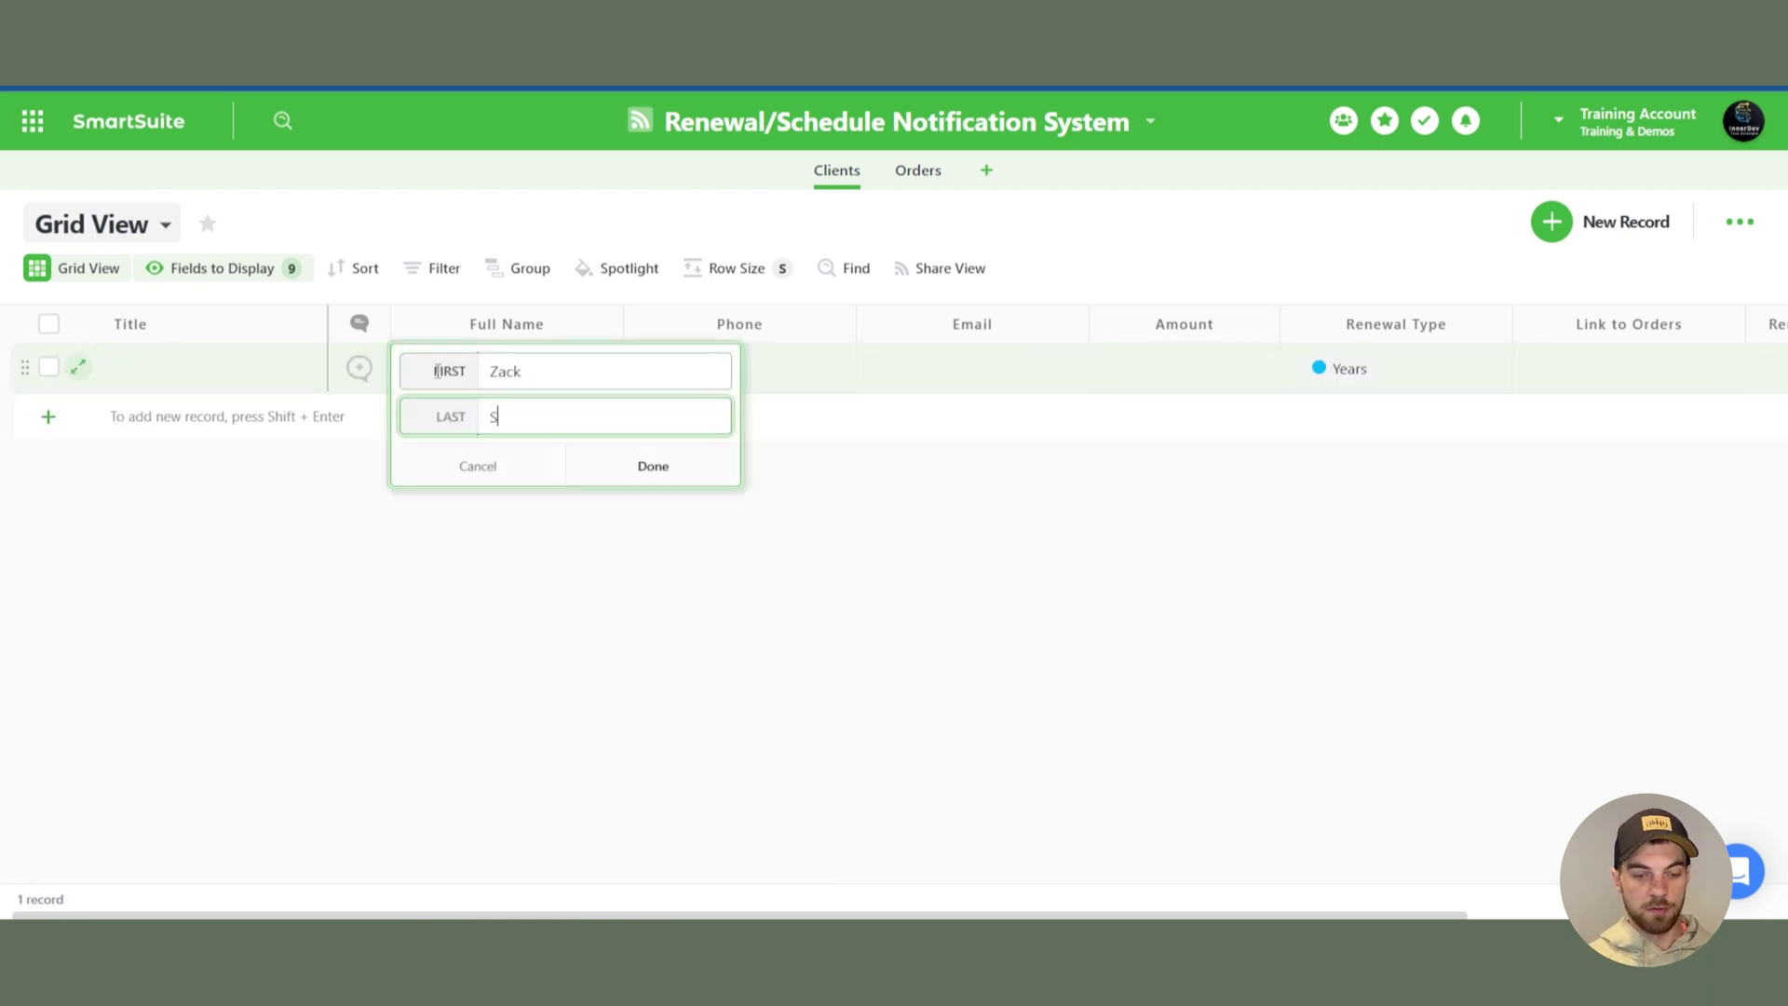
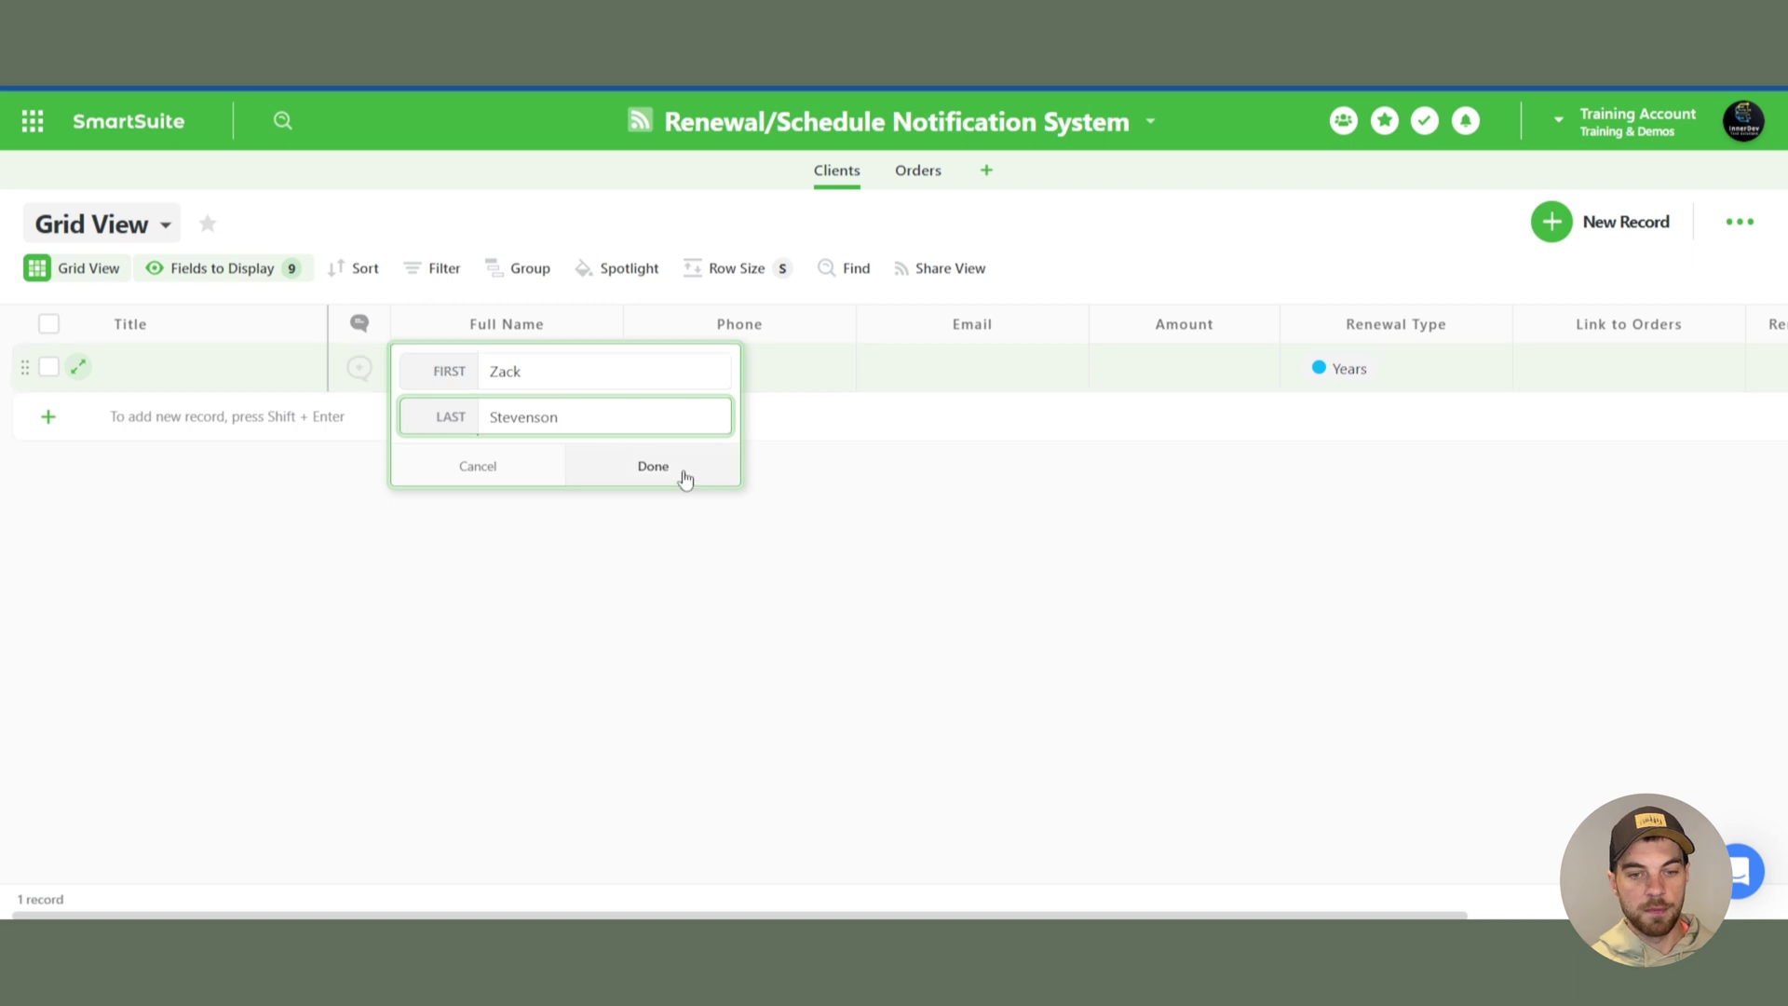
{"action": "left_click", "coordinate": [681, 478]}
{"action": "left_click", "coordinate": [970, 374]}
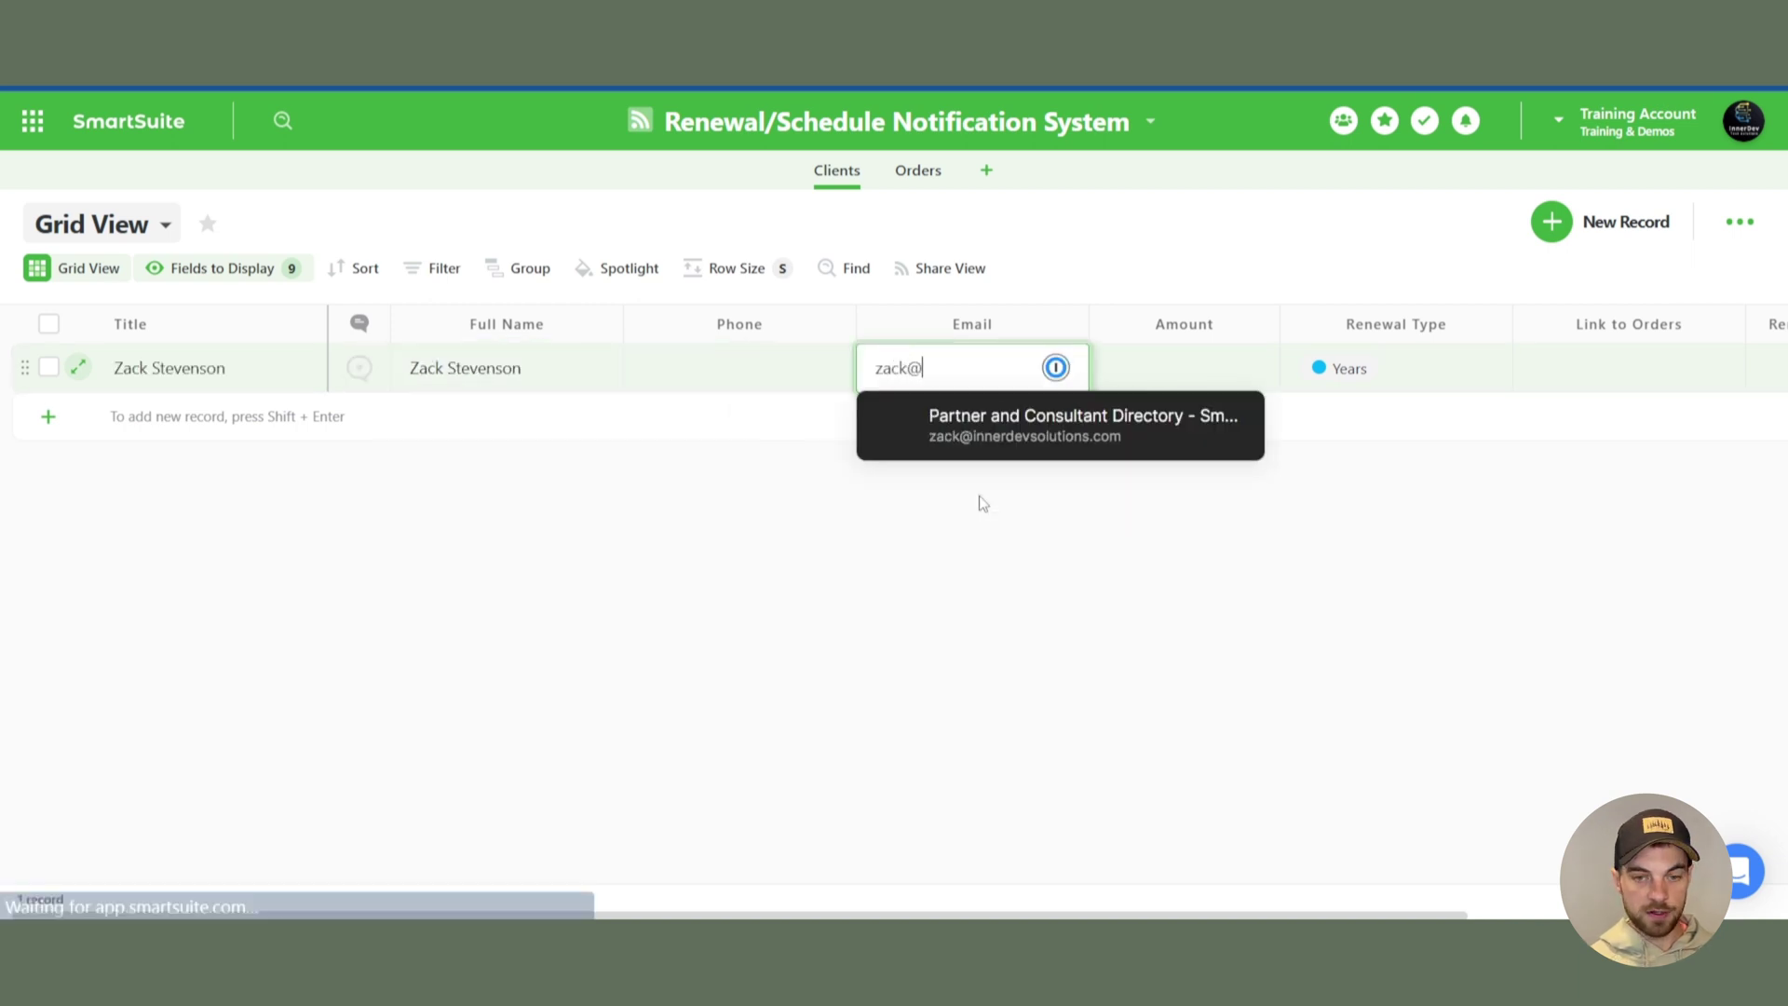
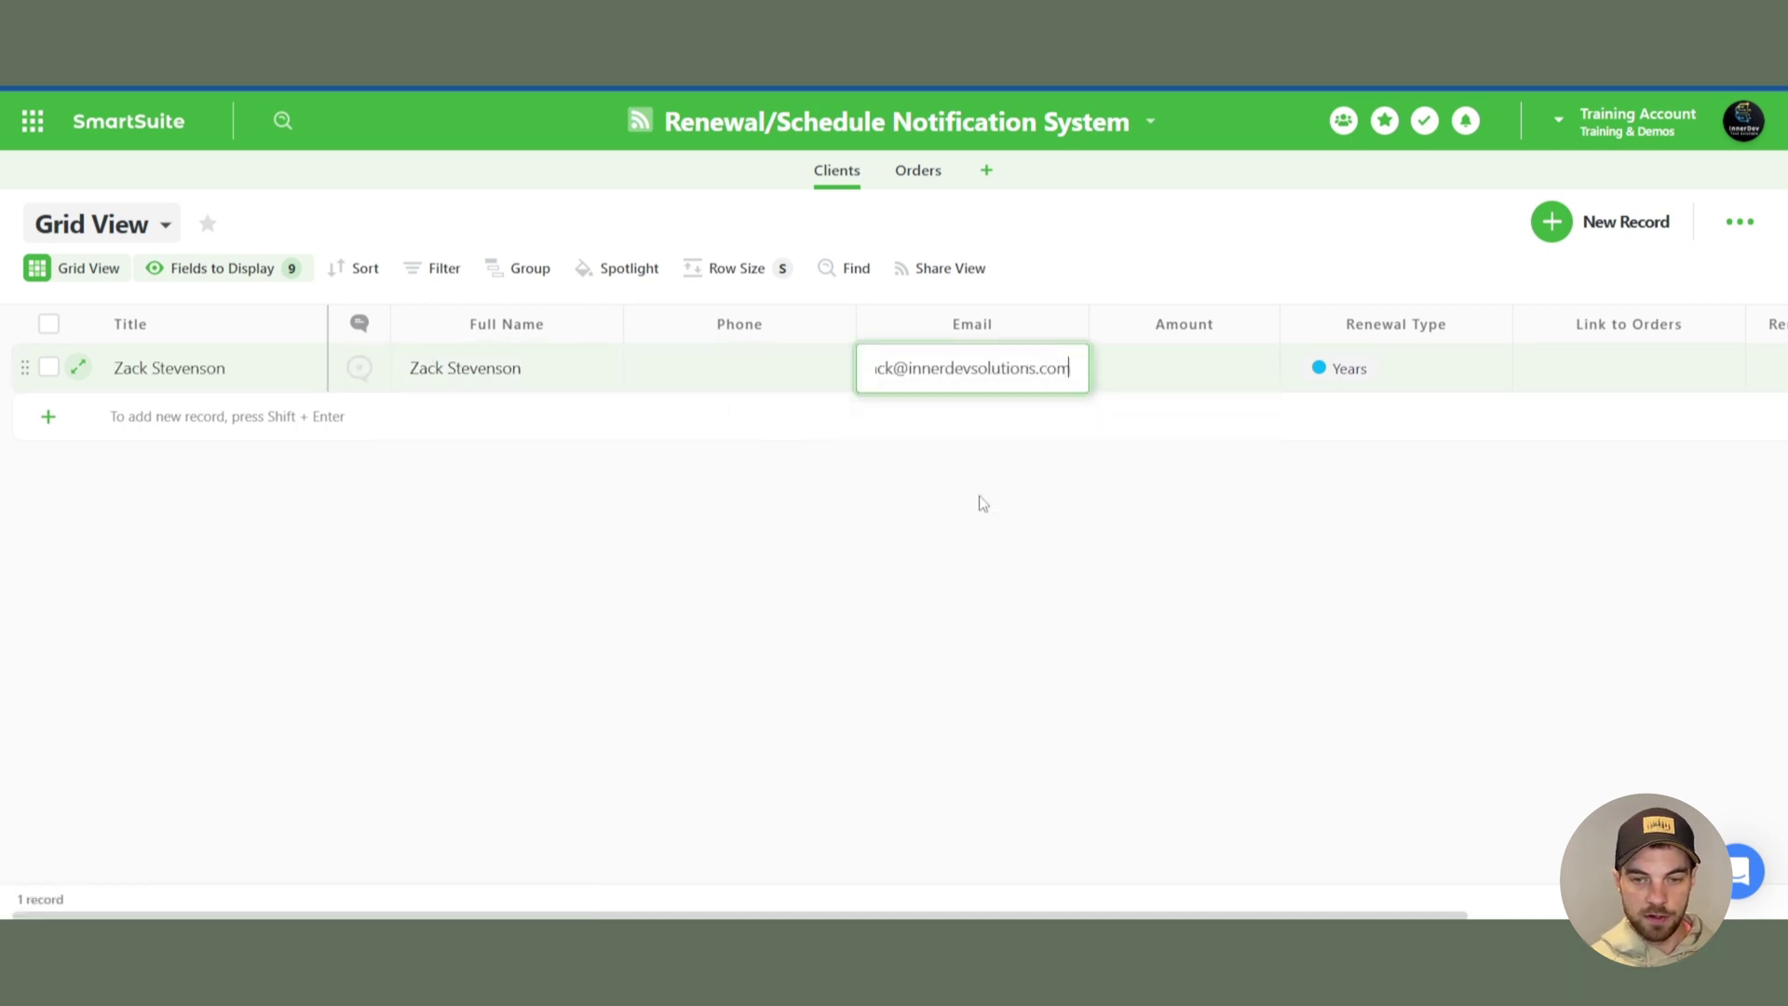
{"action": "key", "text": "Tab"}
{"action": "type", "text": "12"}
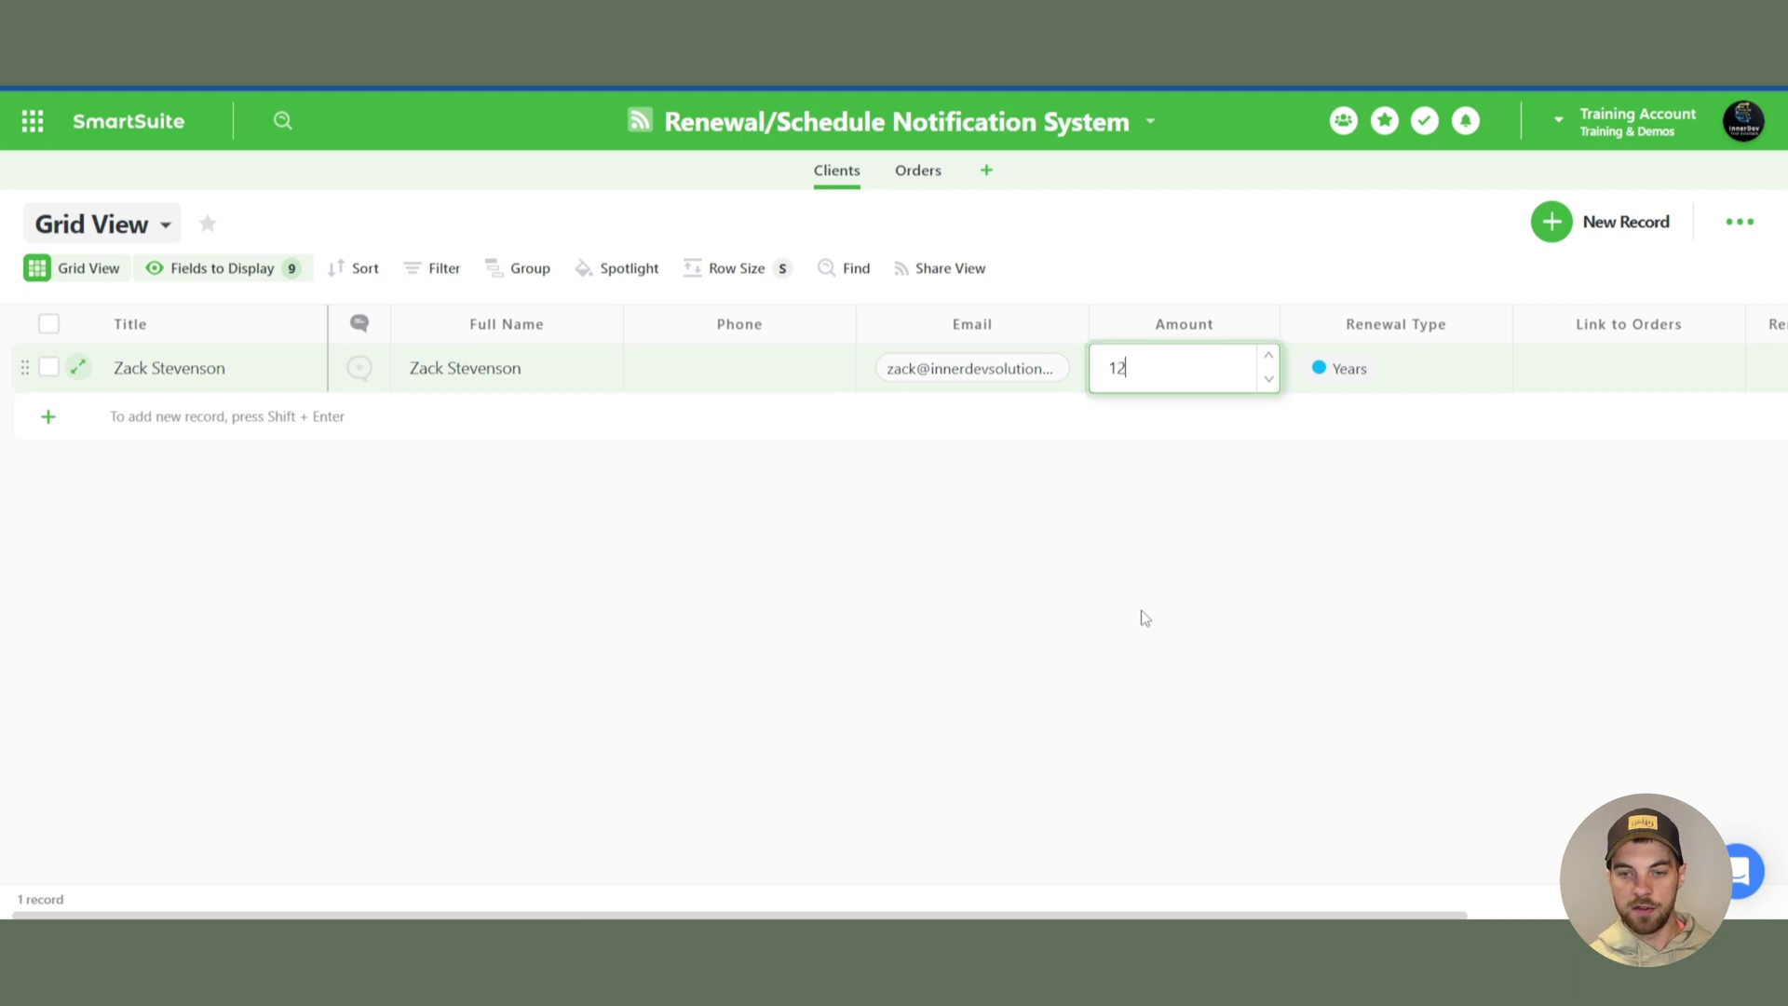
{"action": "left_click", "coordinate": [1155, 489]}
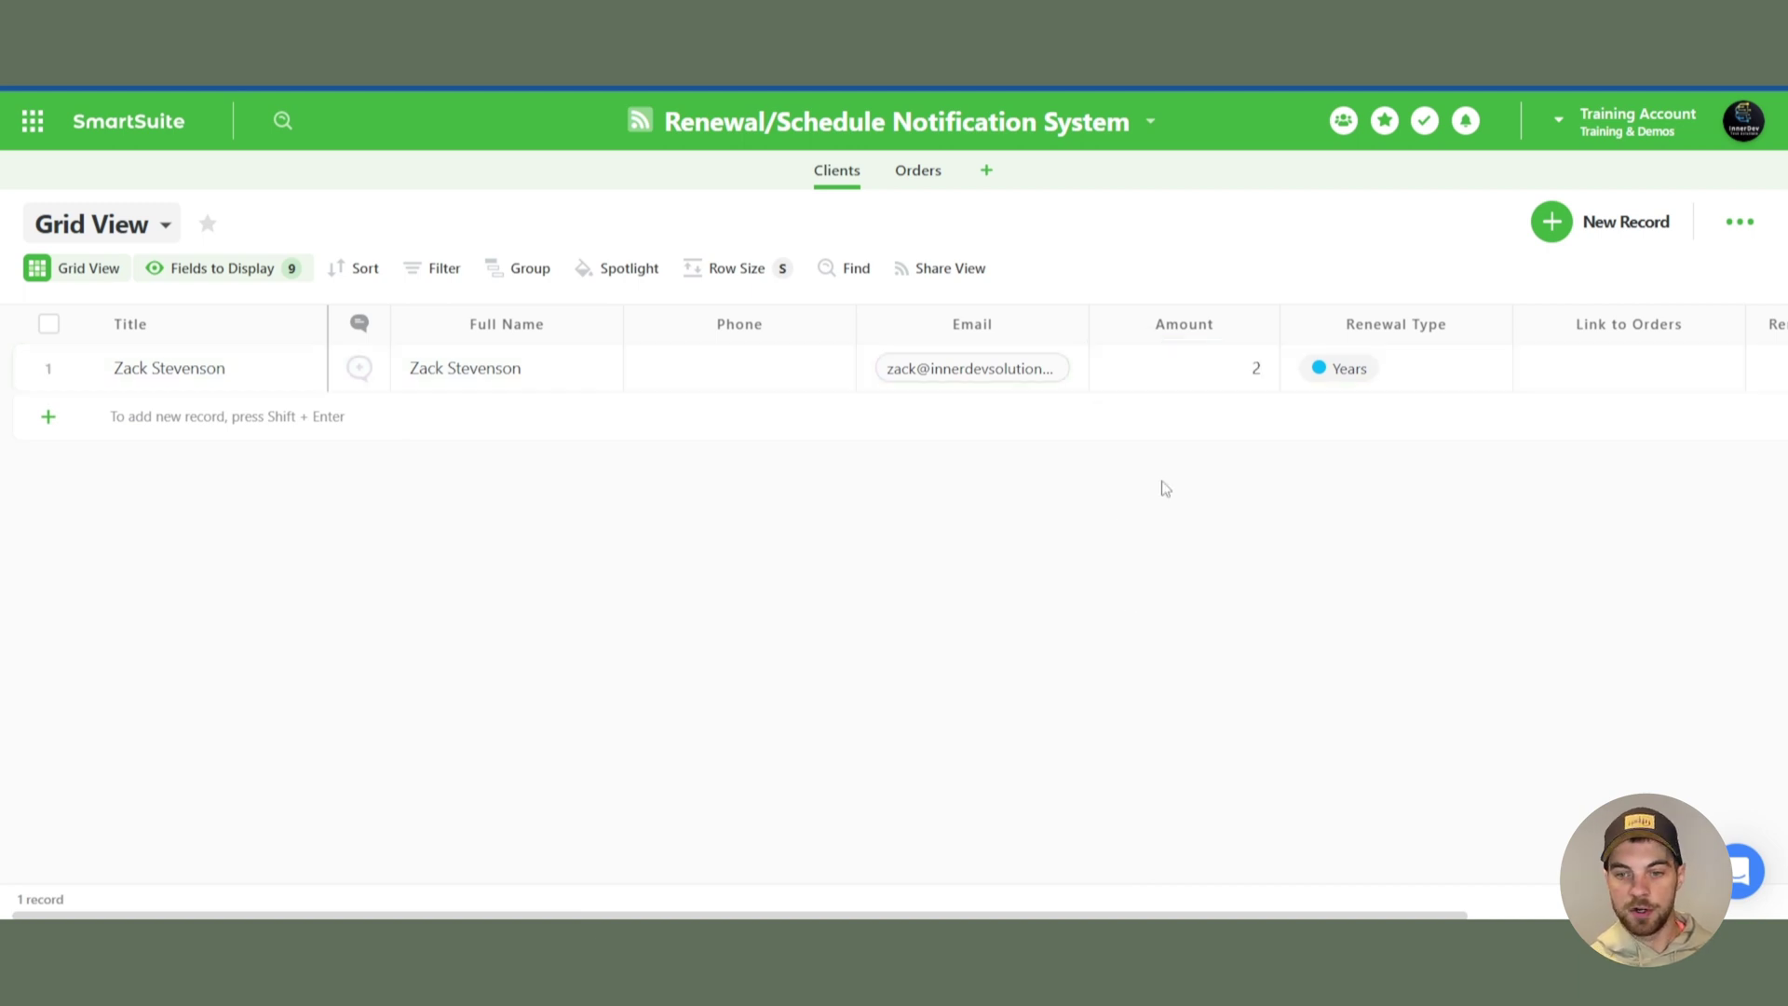
- Check the new client's computed Renewals term in months value of 12
{"action": "key", "text": "ctrl+a"}
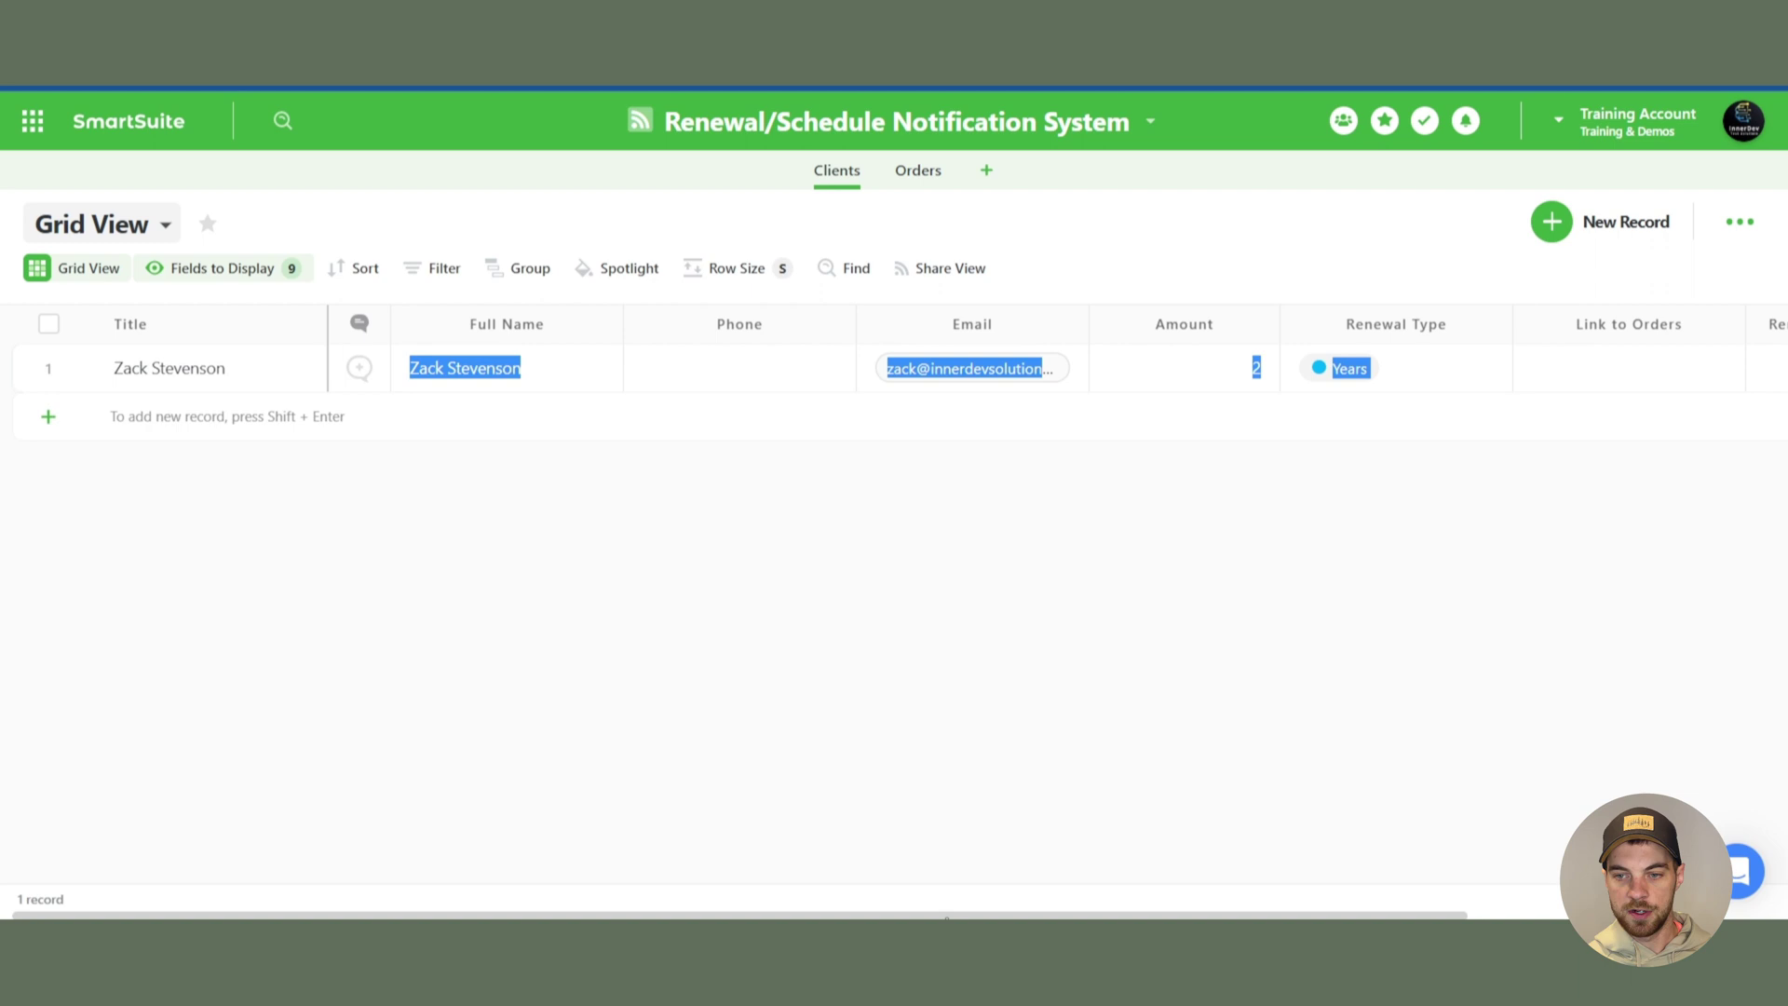
{"action": "scroll", "coordinate": [1019, 866], "scroll_direction": "right", "scroll_amount": 4}
{"action": "left_click", "coordinate": [1431, 649]}
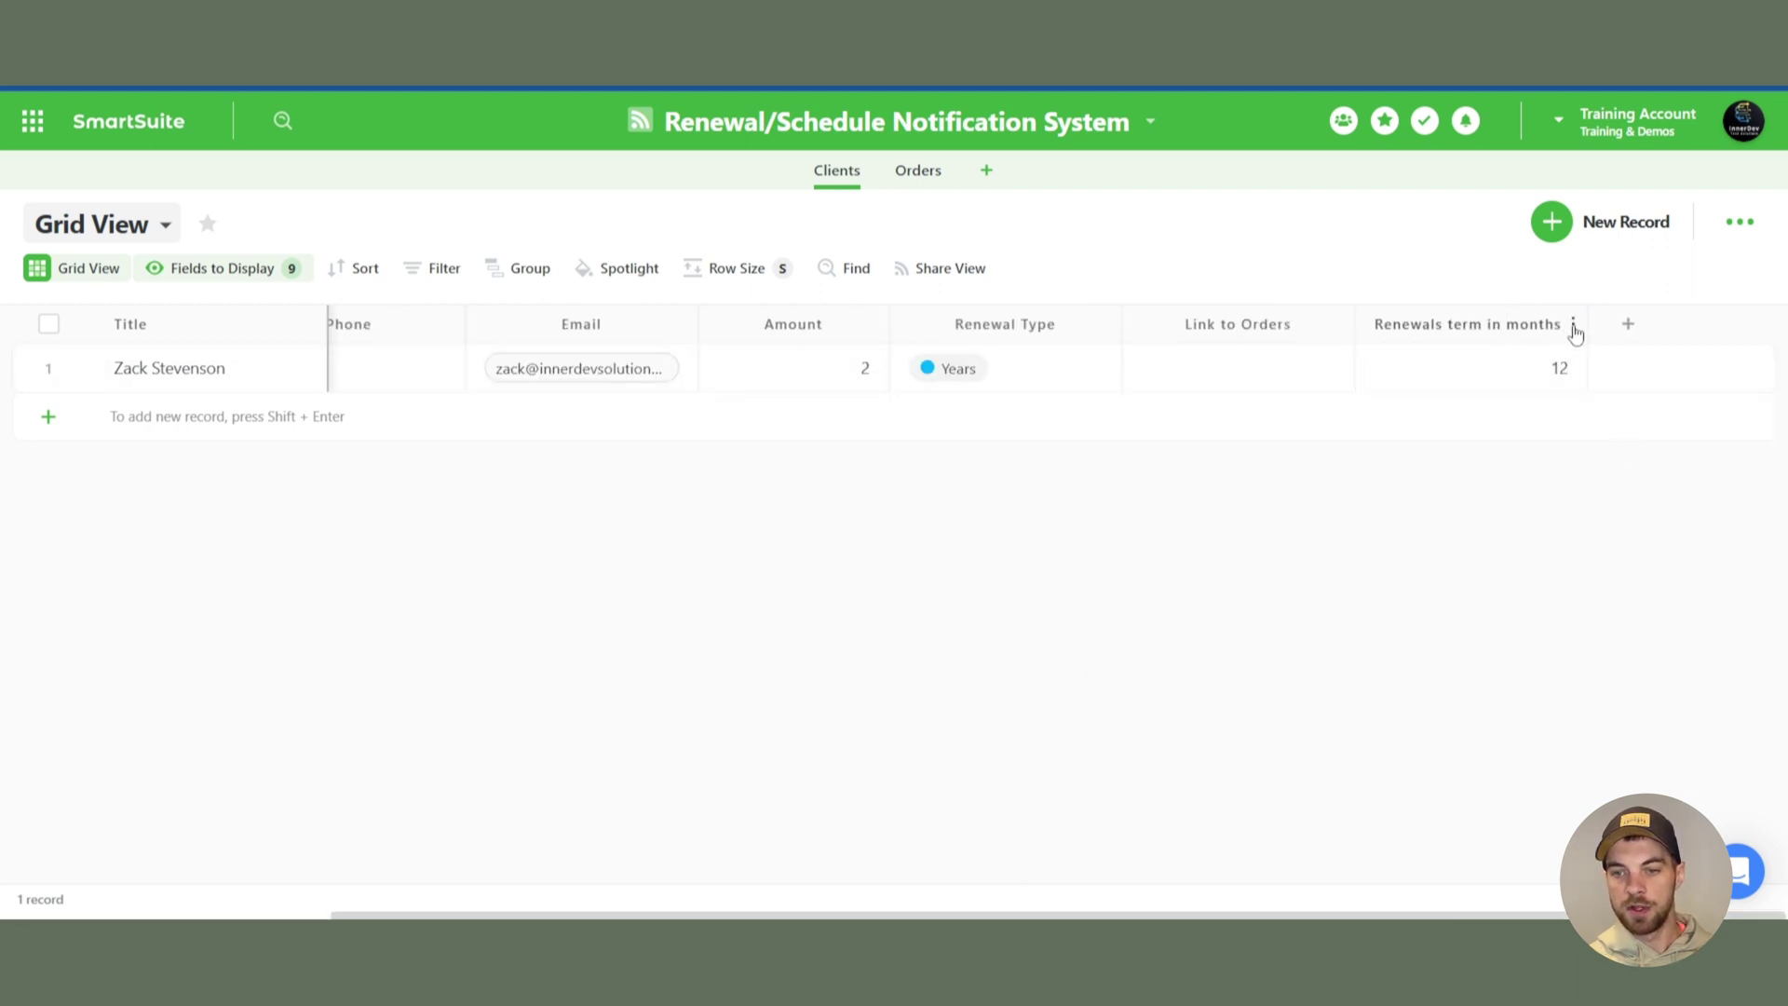
{"action": "left_click", "coordinate": [1501, 361]}
- Append *[Amount] to the Renewals term in months IF formula and update the field
{"action": "left_click", "coordinate": [977, 377]}
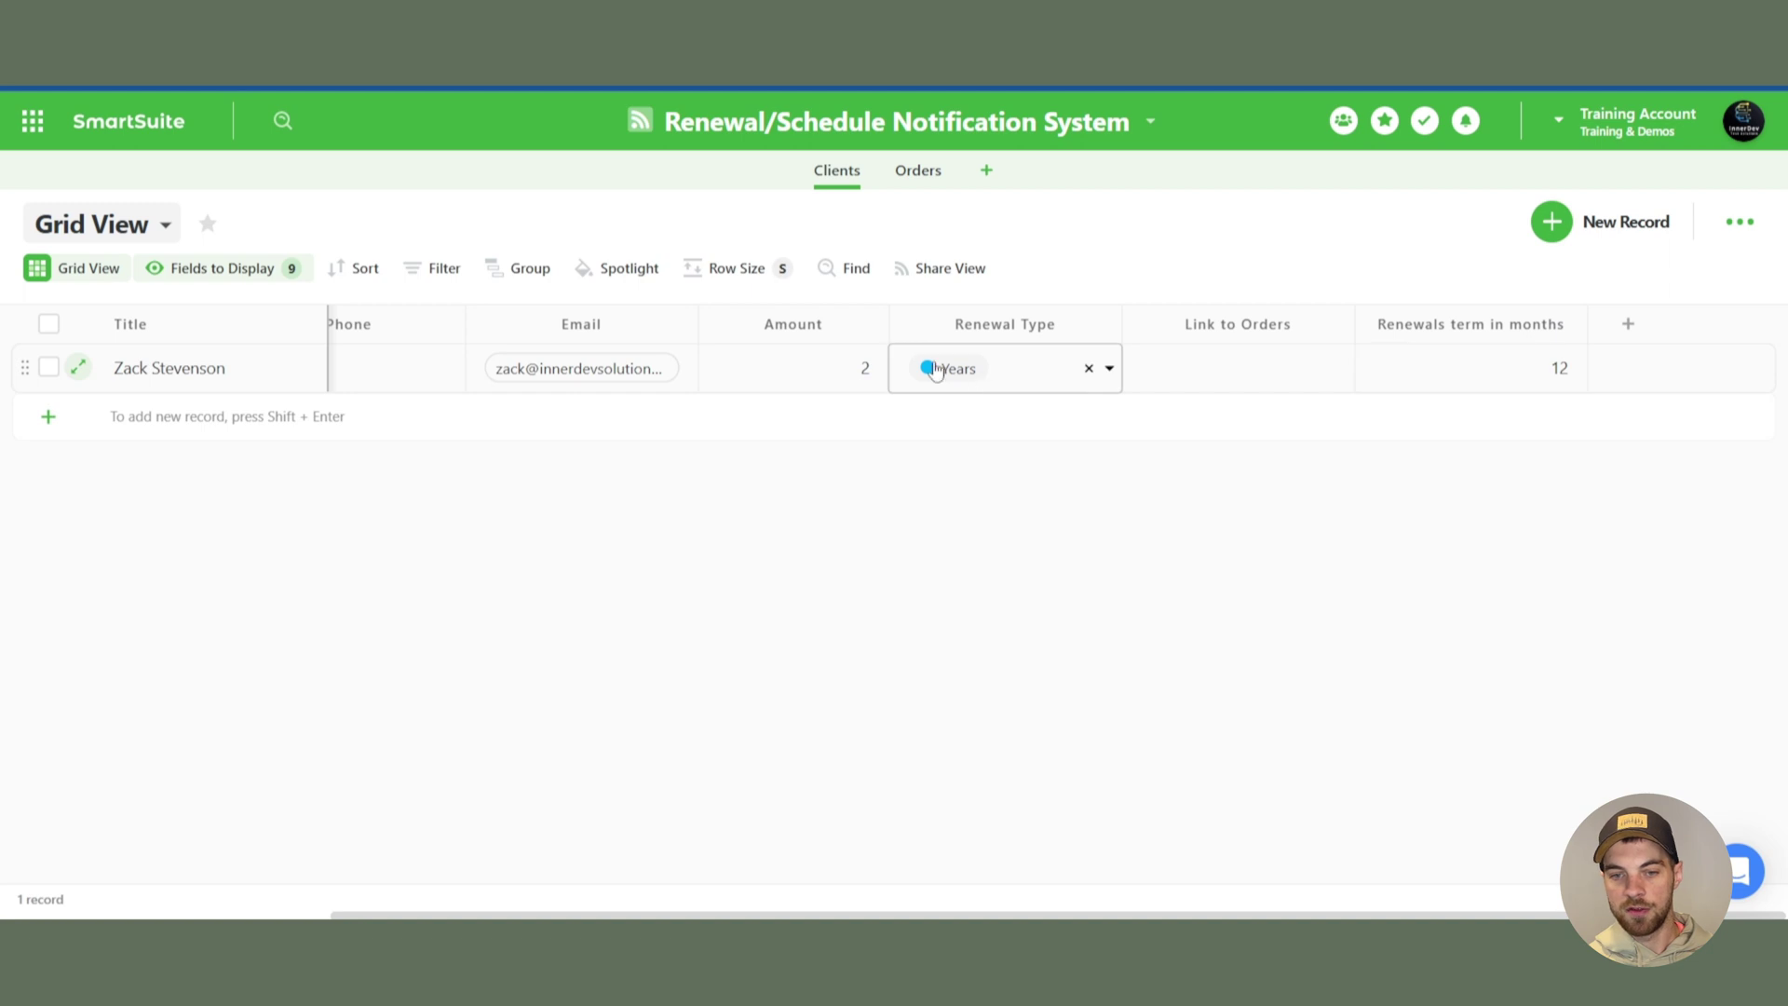
{"action": "left_click", "coordinate": [1239, 368]}
{"action": "left_click", "coordinate": [1573, 323]}
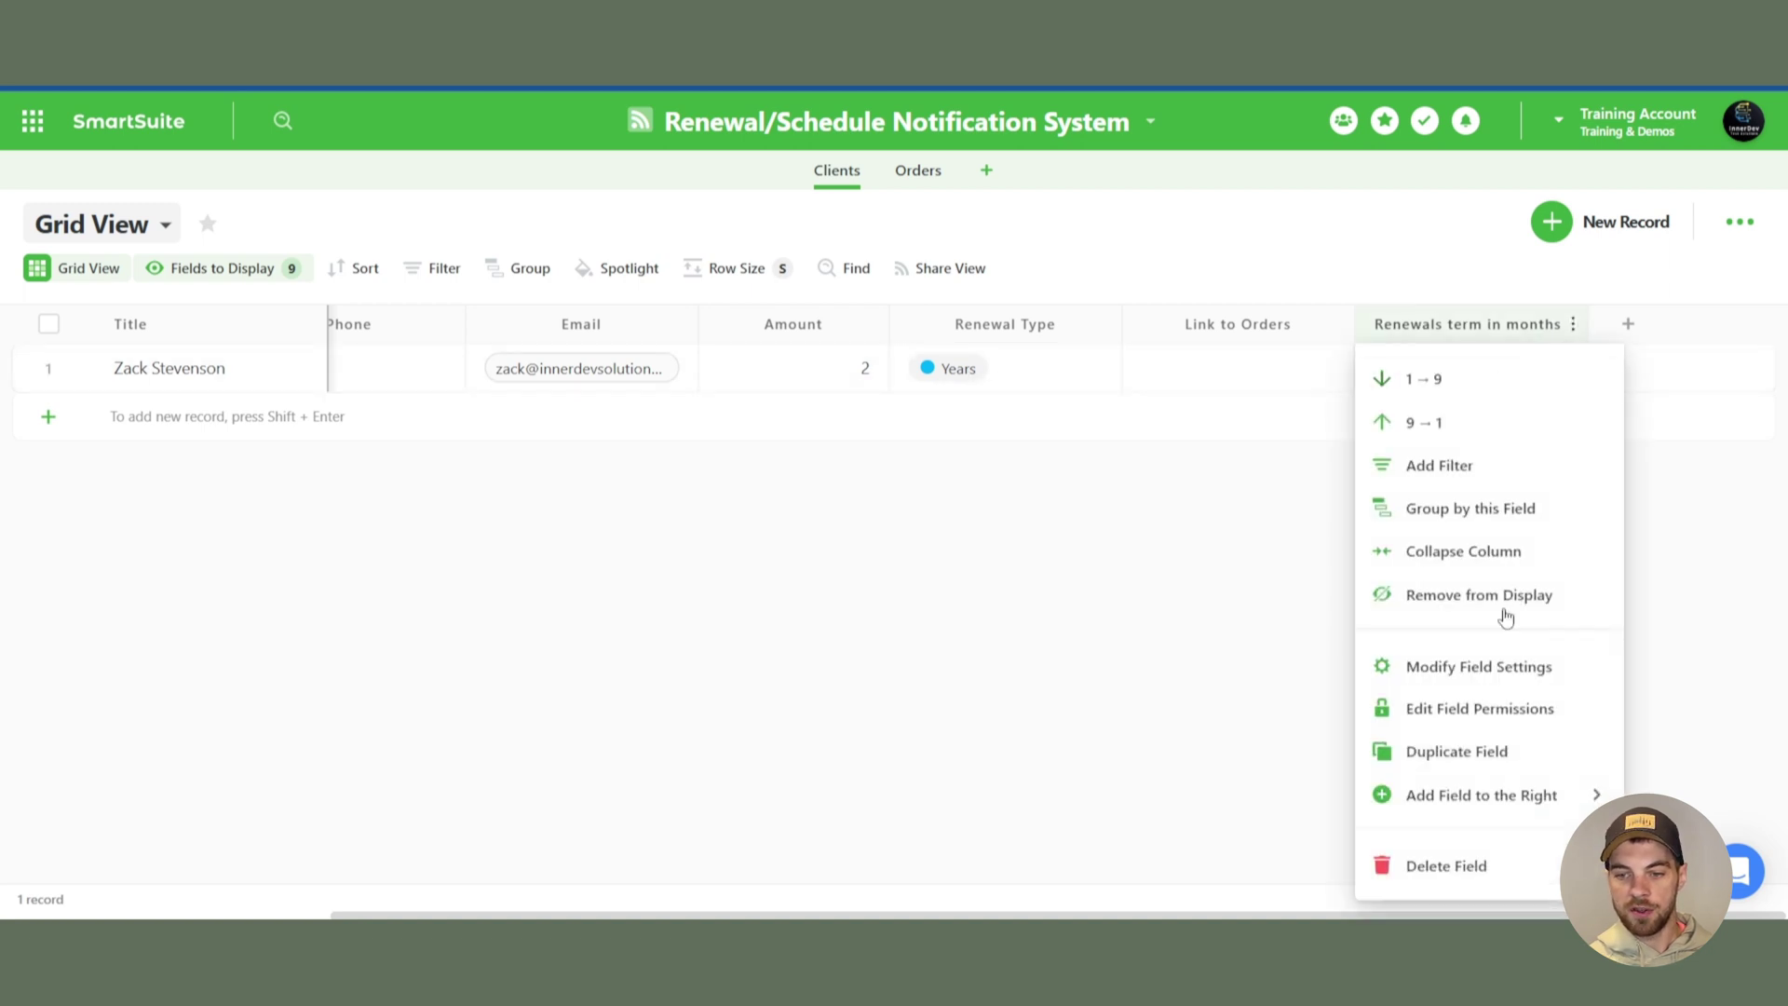
{"action": "left_click", "coordinate": [1480, 666]}
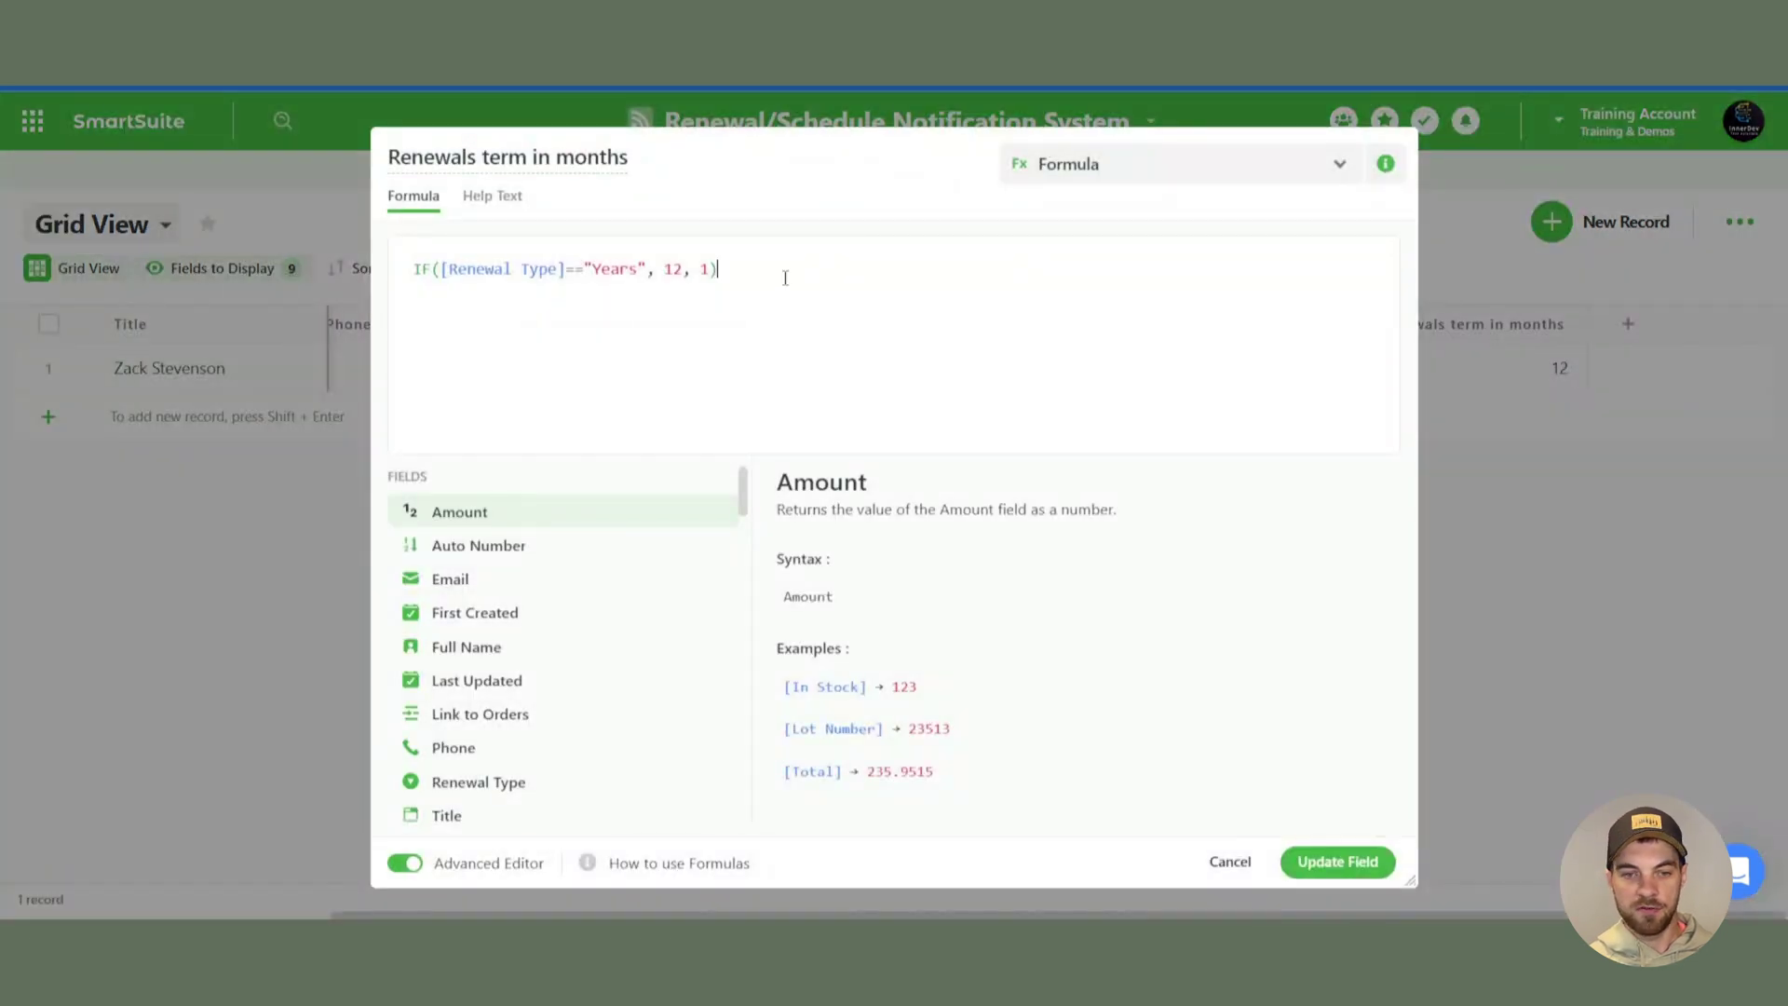
{"action": "type", "text": "*"}
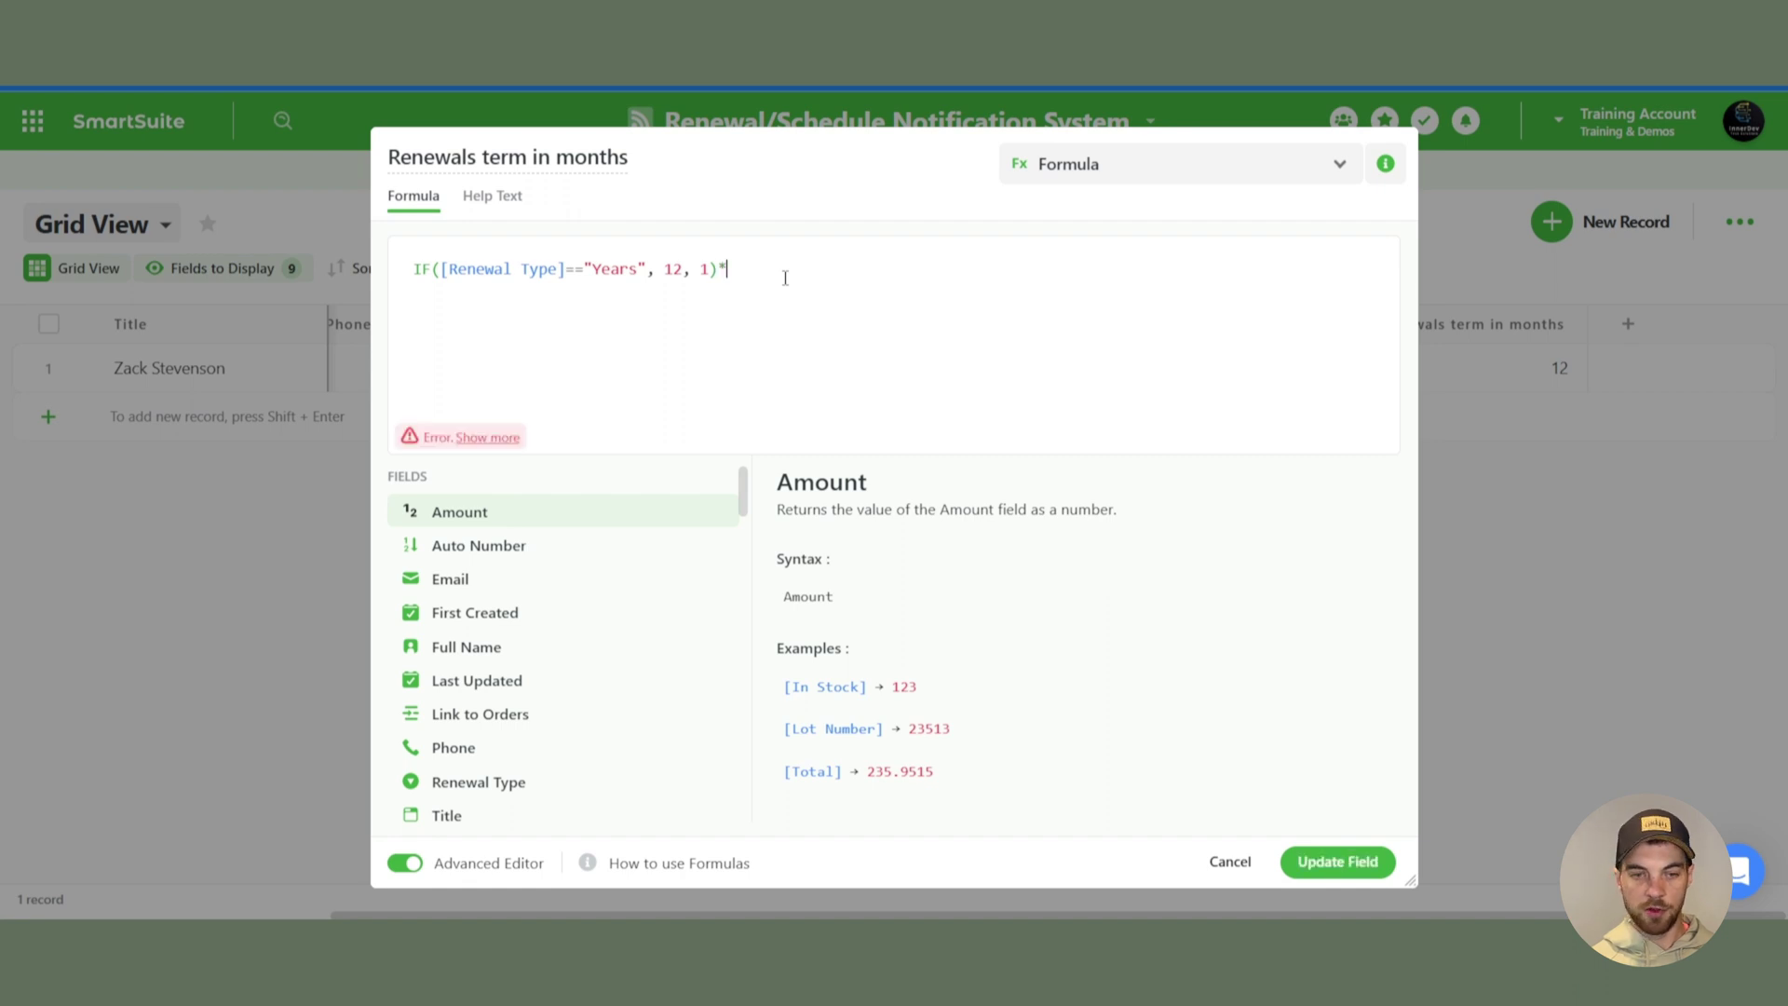
{"action": "type", "text": "amou"}
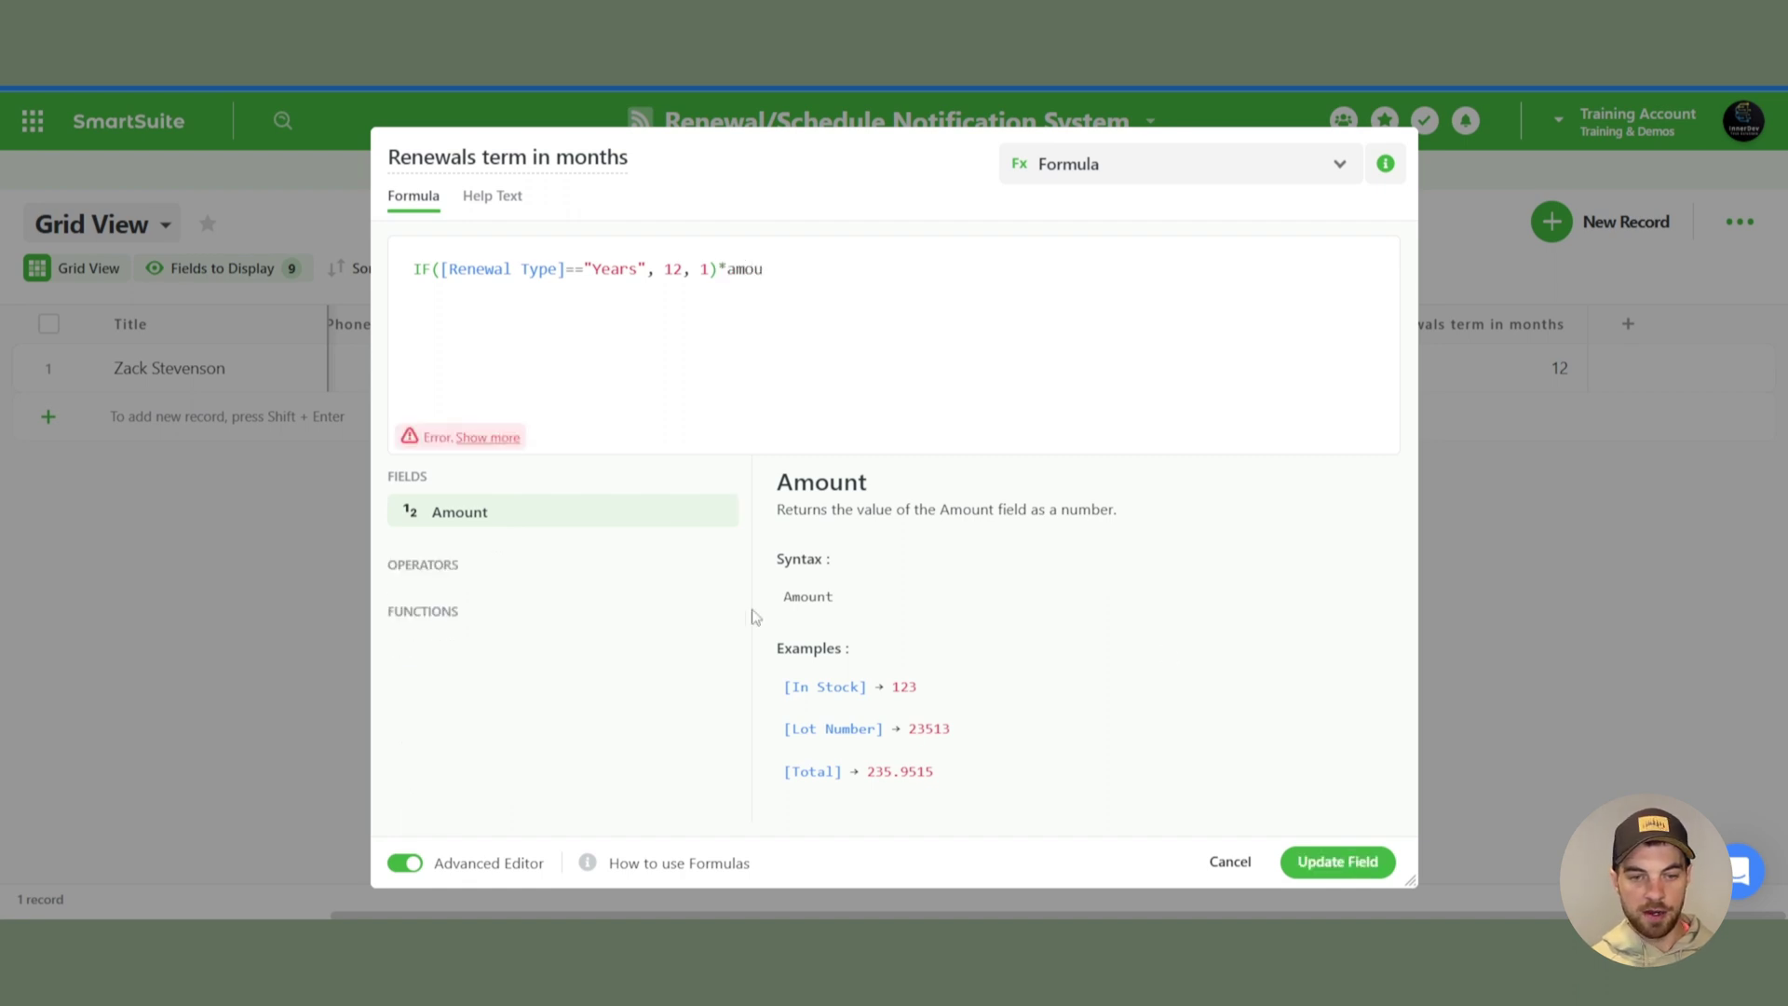
{"action": "left_click", "coordinate": [711, 510]}
{"action": "left_click", "coordinate": [1307, 870]}
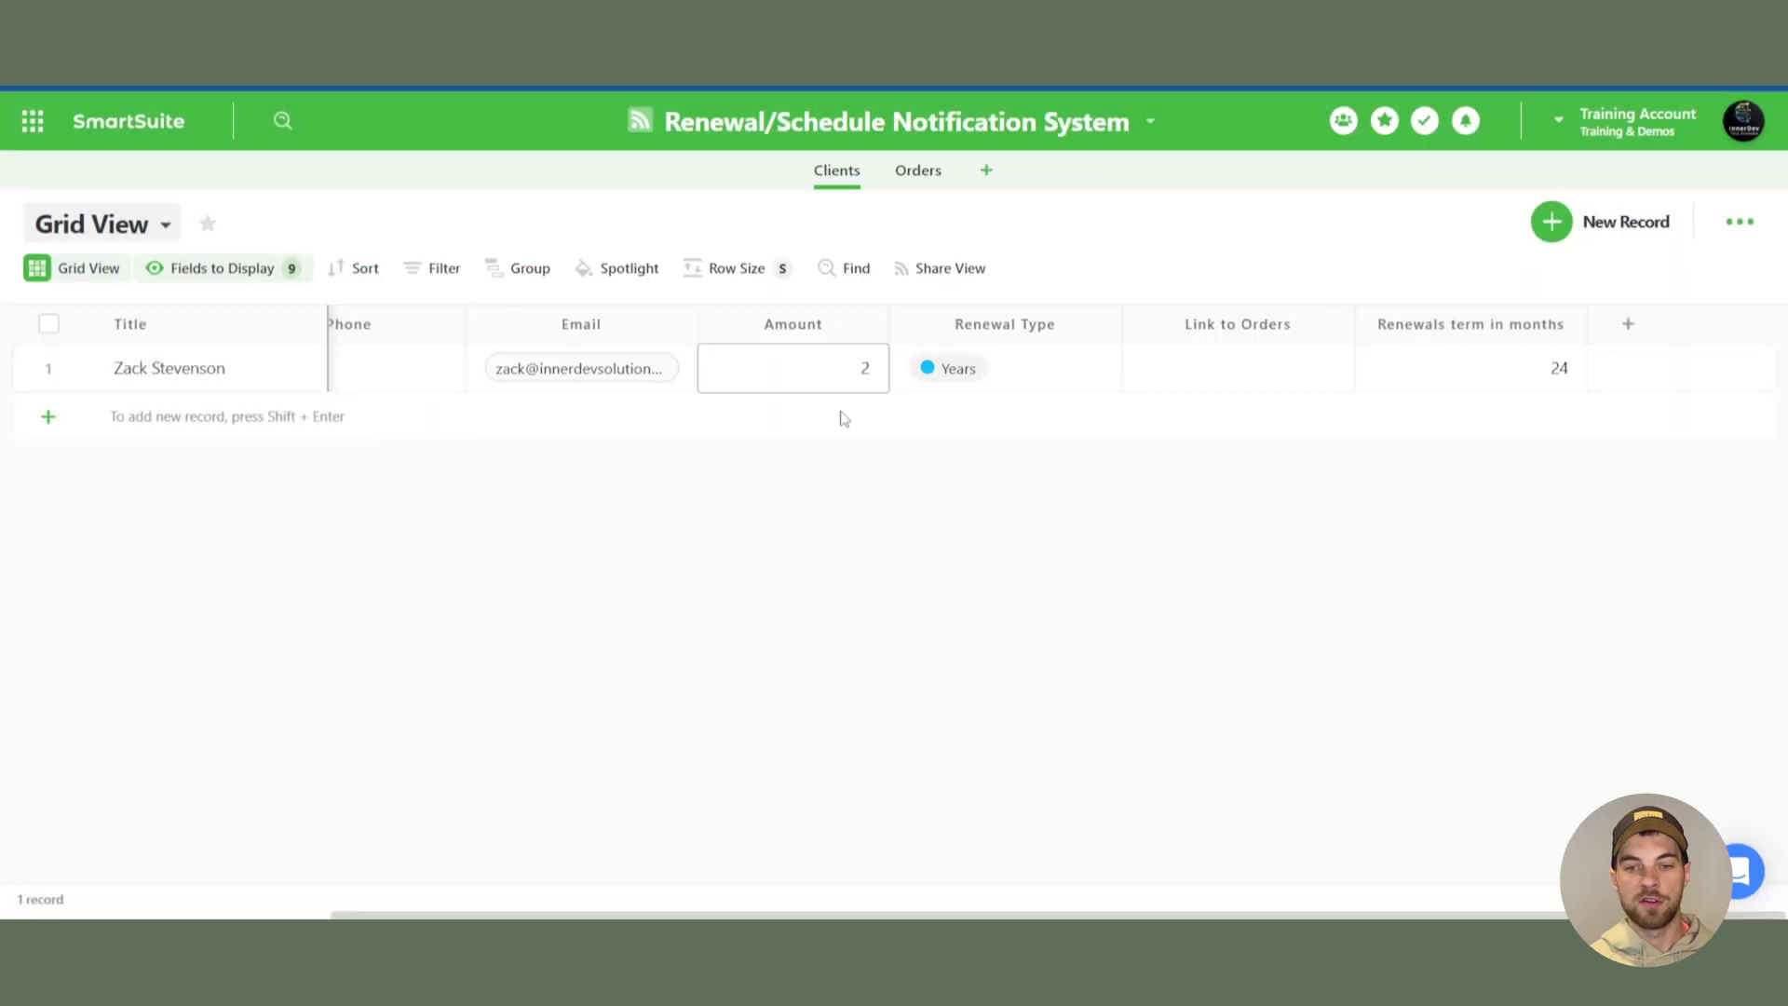
- Test by switching the client's Renewal Type to Months, then undo back to Years
{"action": "left_click", "coordinate": [1031, 380]}
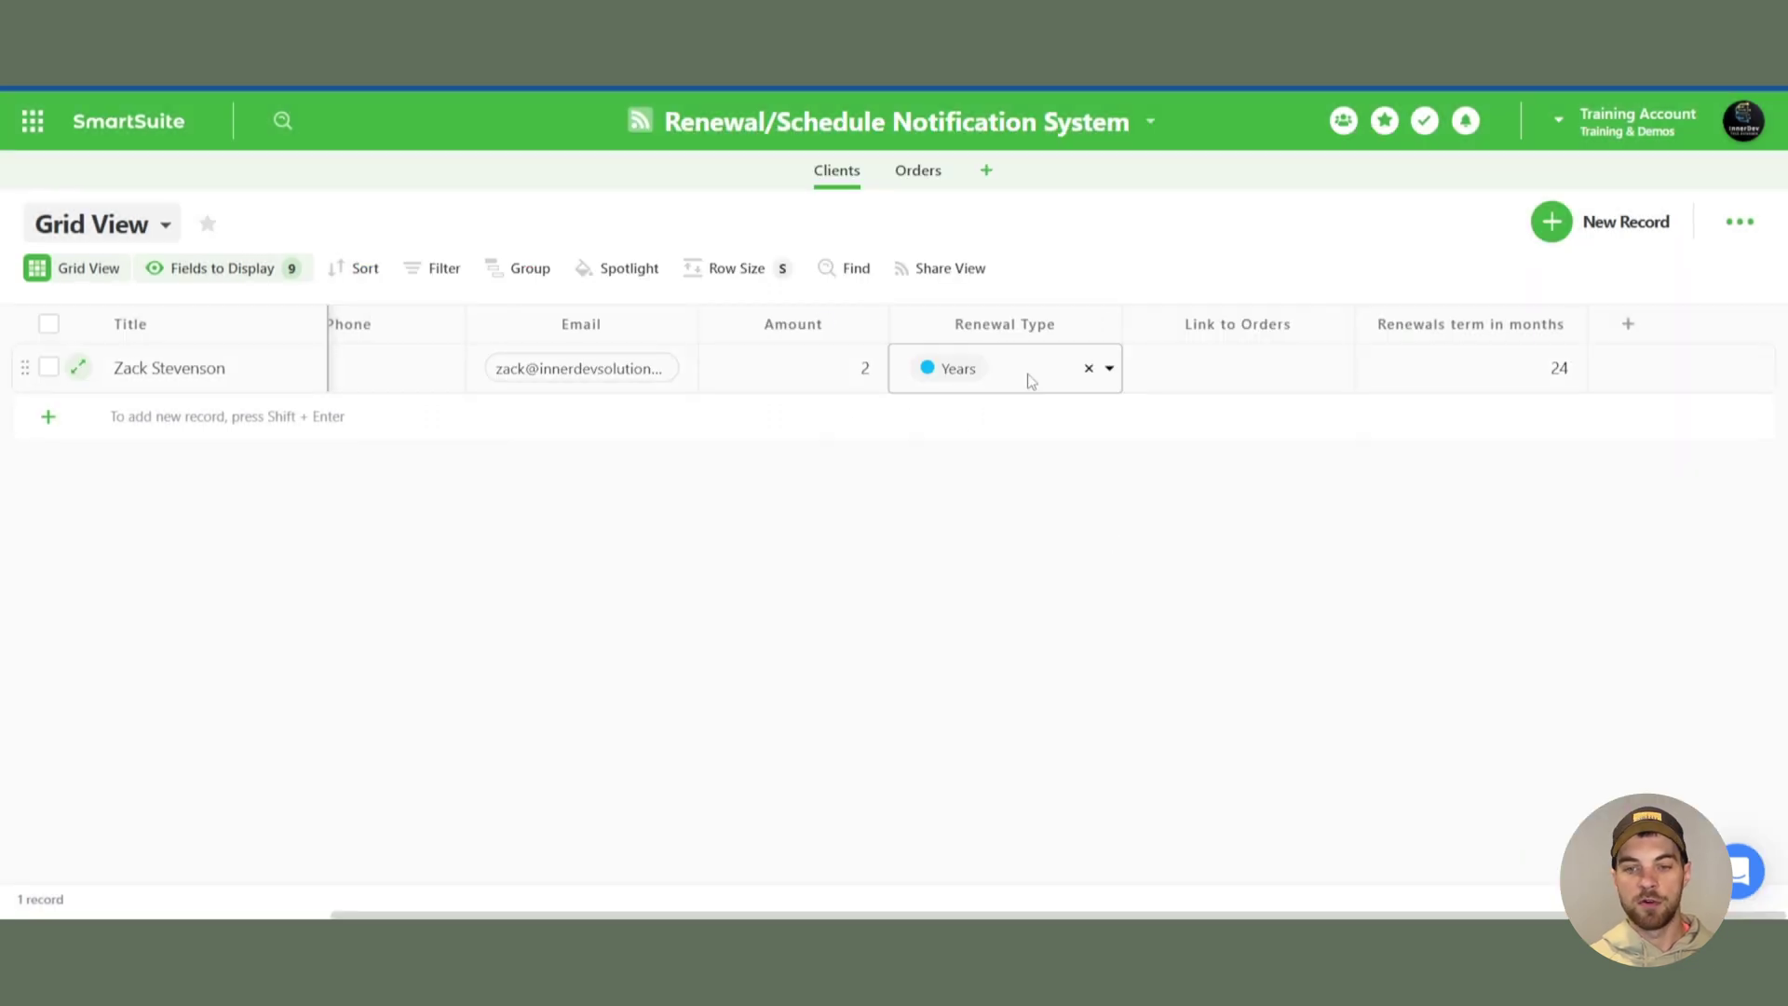
{"action": "left_click", "coordinate": [1109, 369]}
{"action": "left_click", "coordinate": [942, 485]}
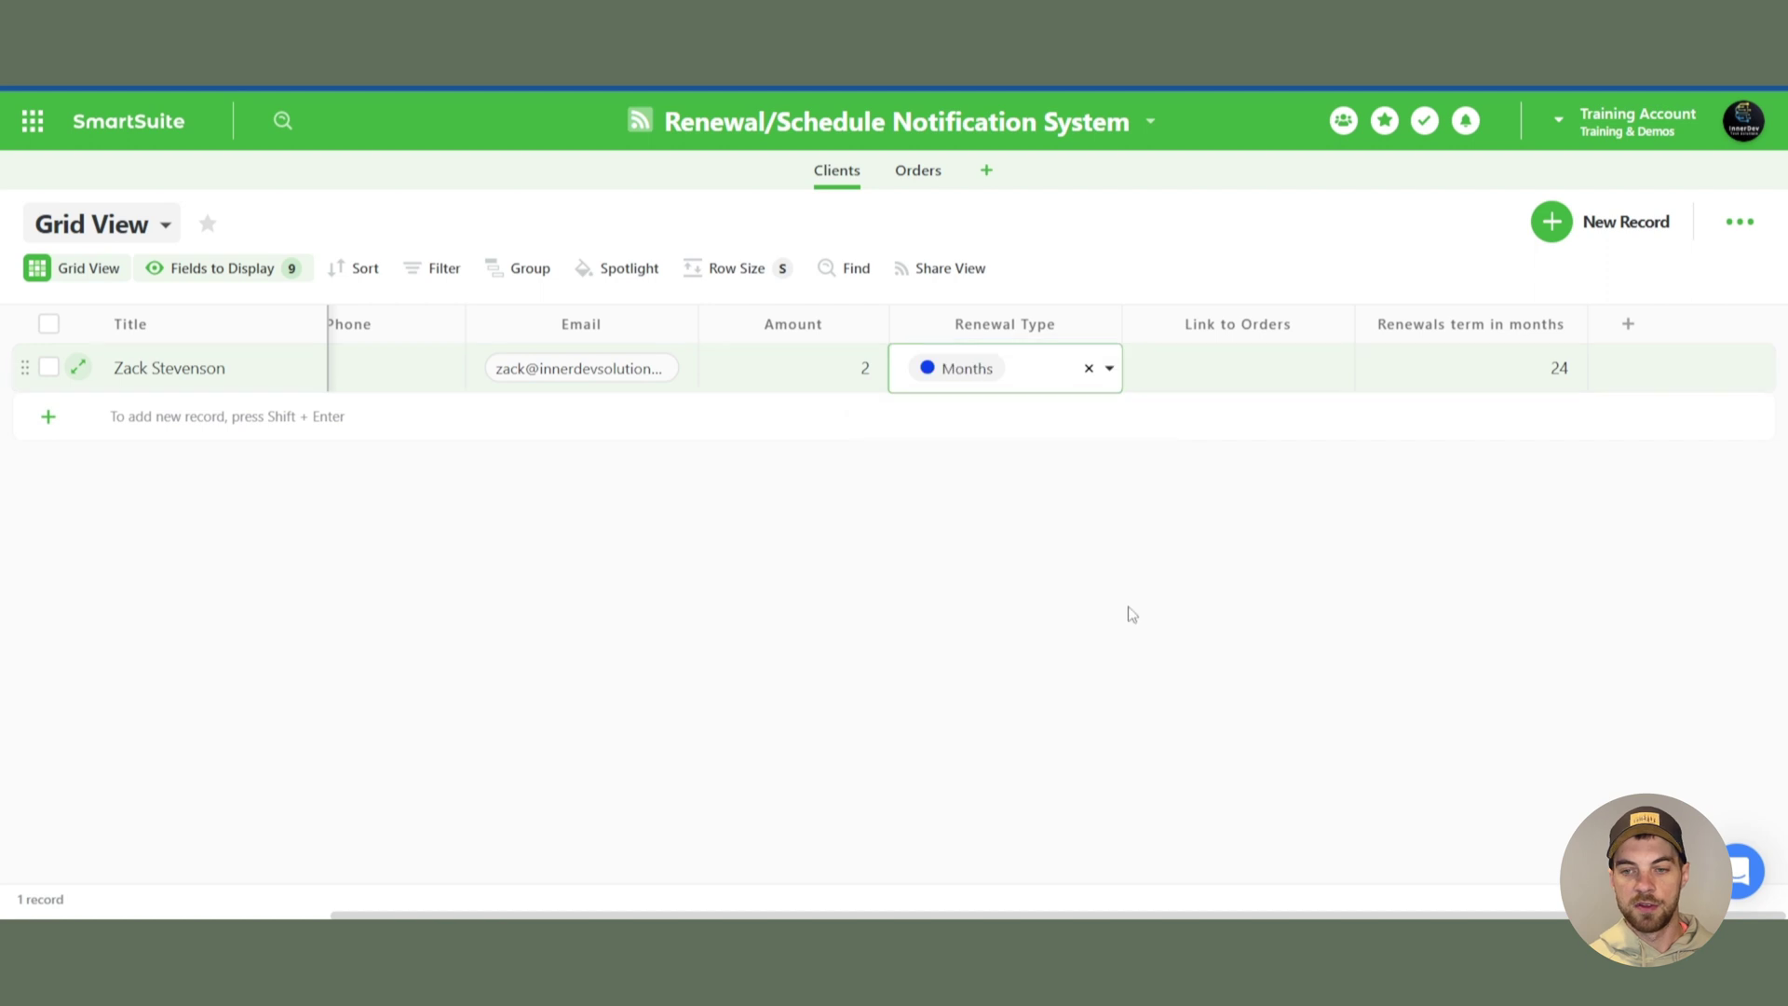
{"action": "left_click", "coordinate": [1580, 366]}
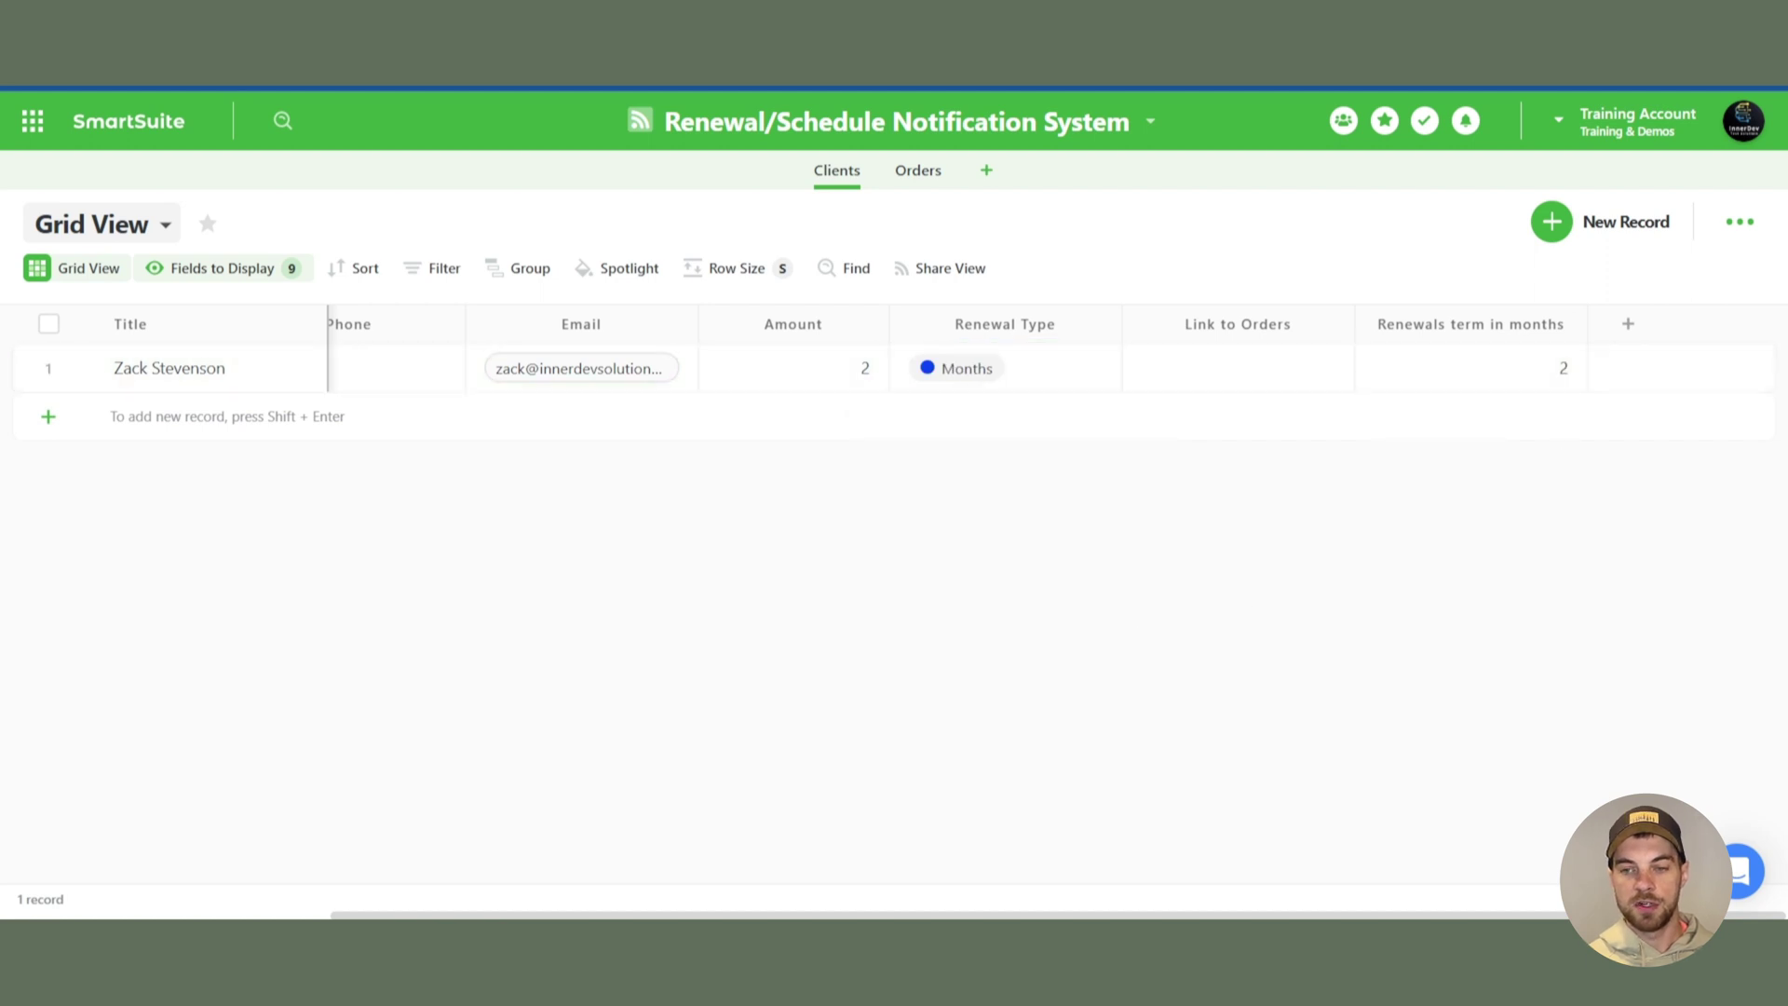
{"action": "key", "text": "ctrl+z"}
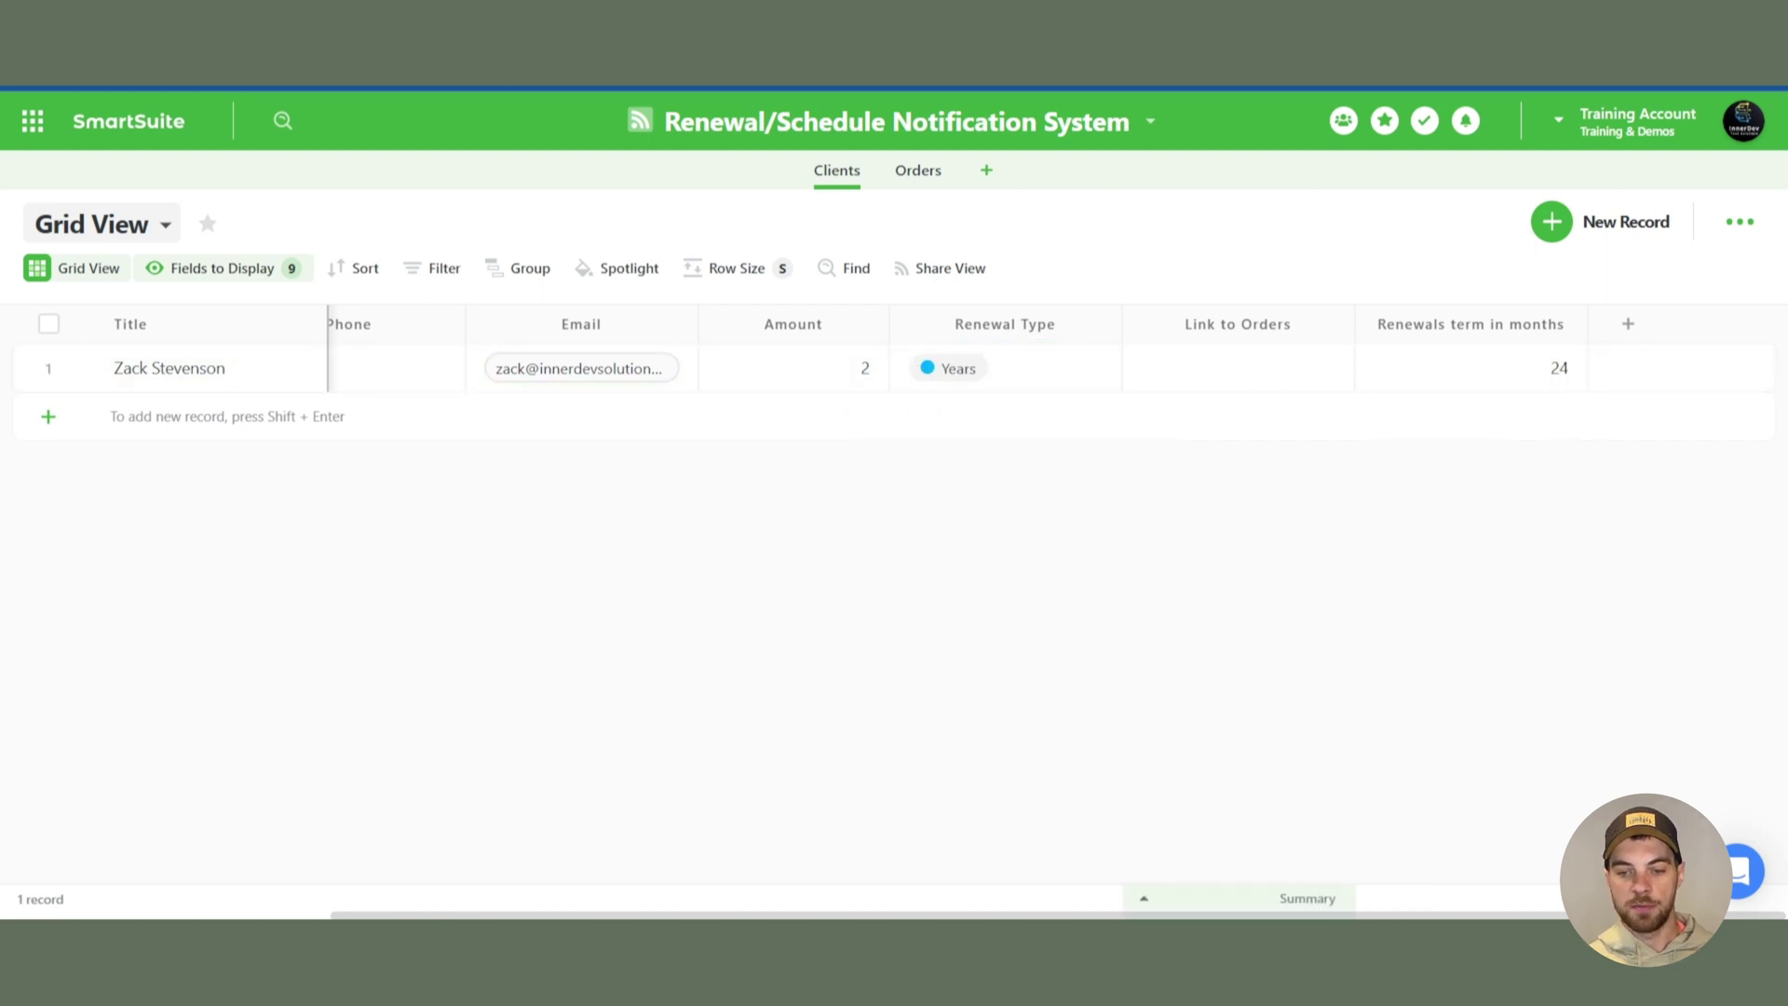
- Add a new Formula field to Clients named Latest Purchase Date
{"action": "left_click", "coordinate": [728, 354]}
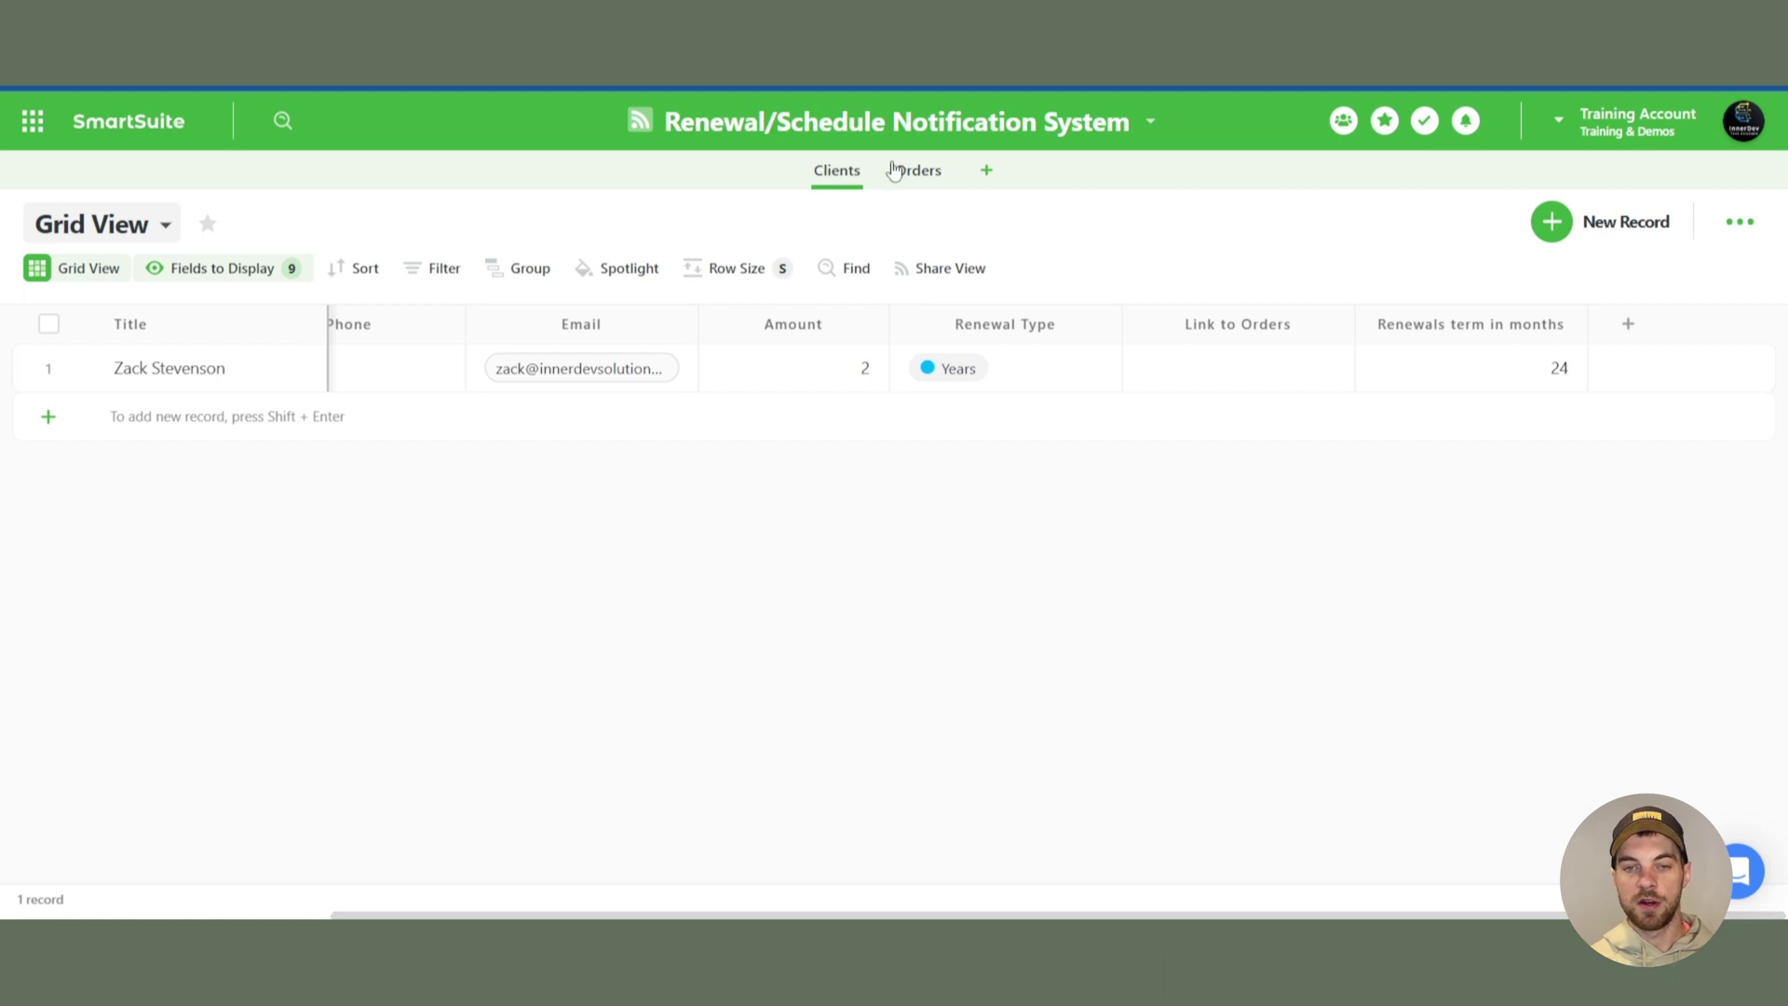
{"action": "left_click", "coordinate": [939, 174]}
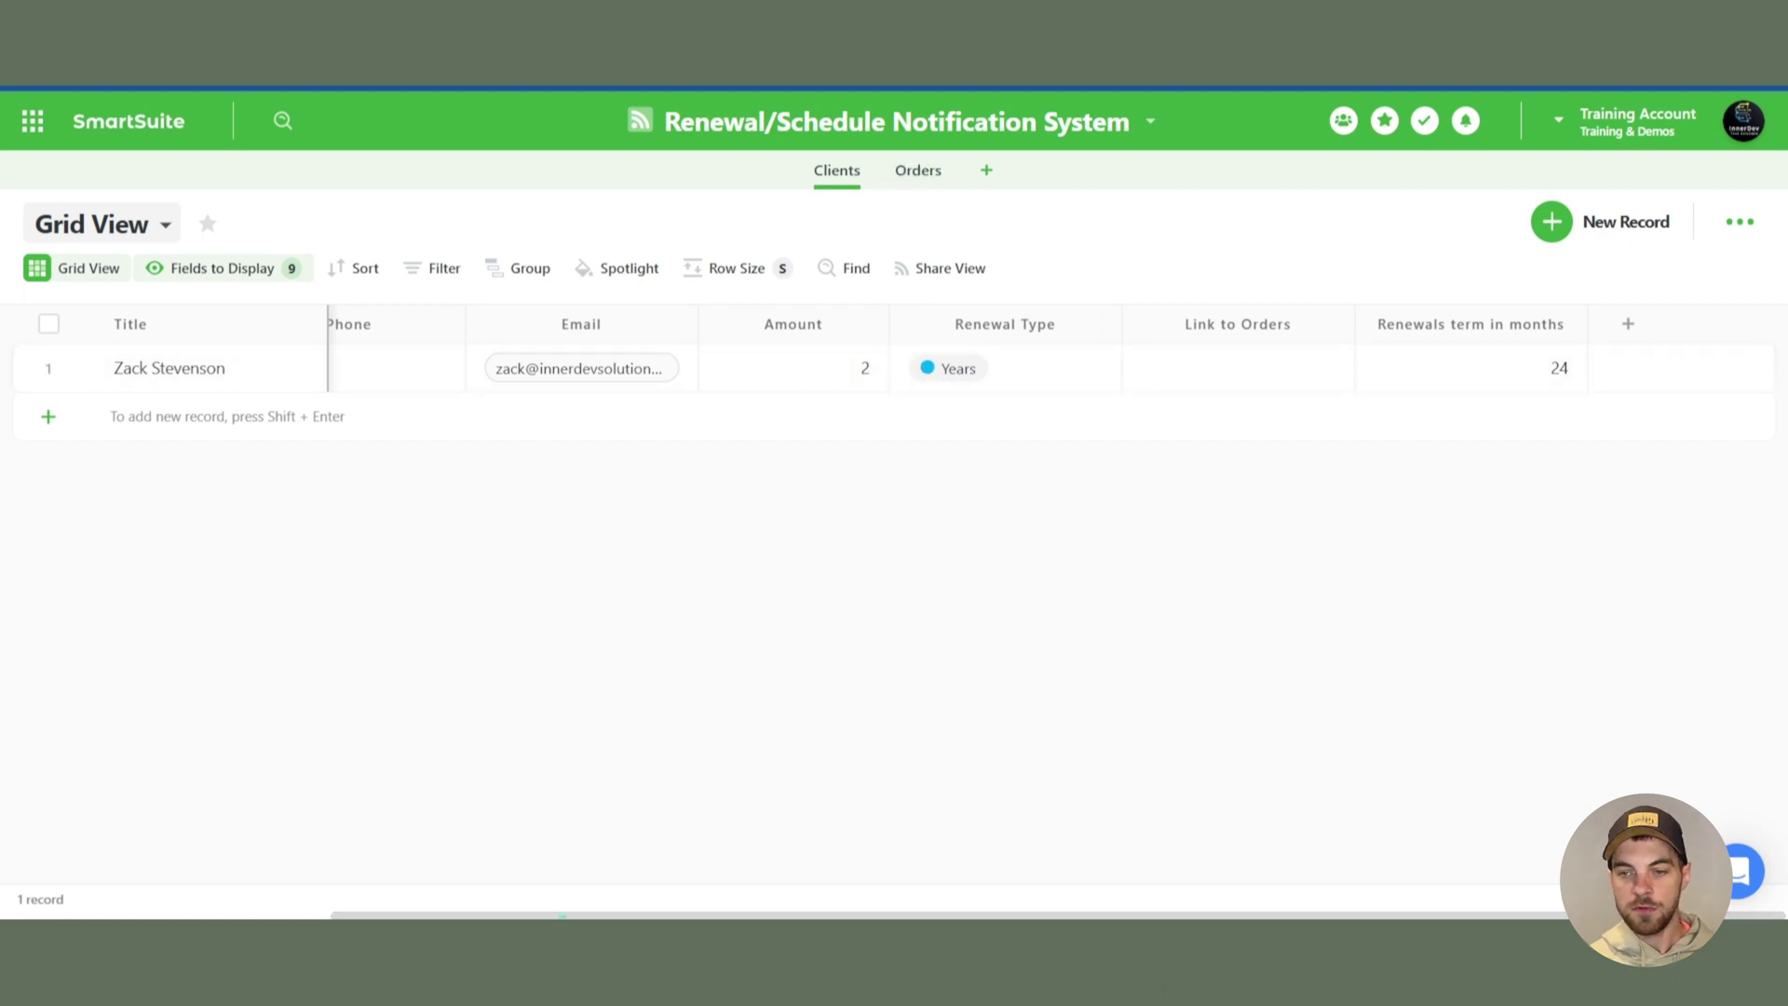
{"action": "left_click", "coordinate": [1628, 324]}
{"action": "type", "text": "t"}
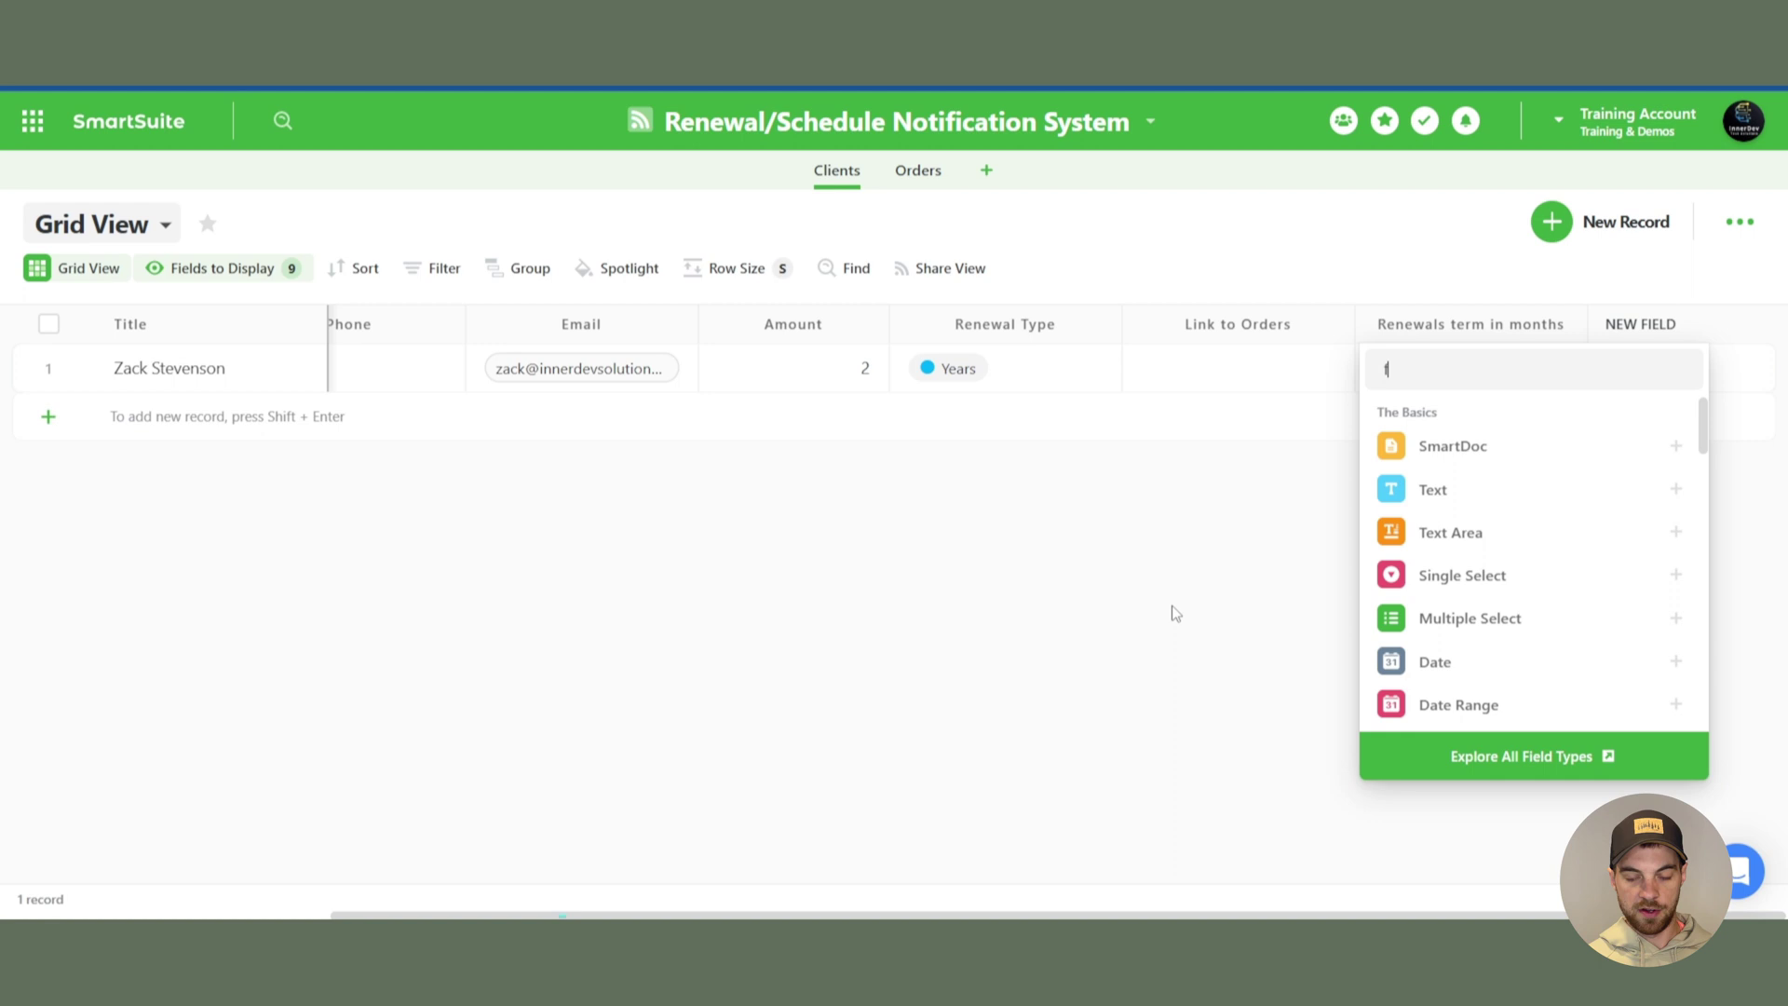
{"action": "type", "text": "orm"}
{"action": "left_click", "coordinate": [1520, 458]}
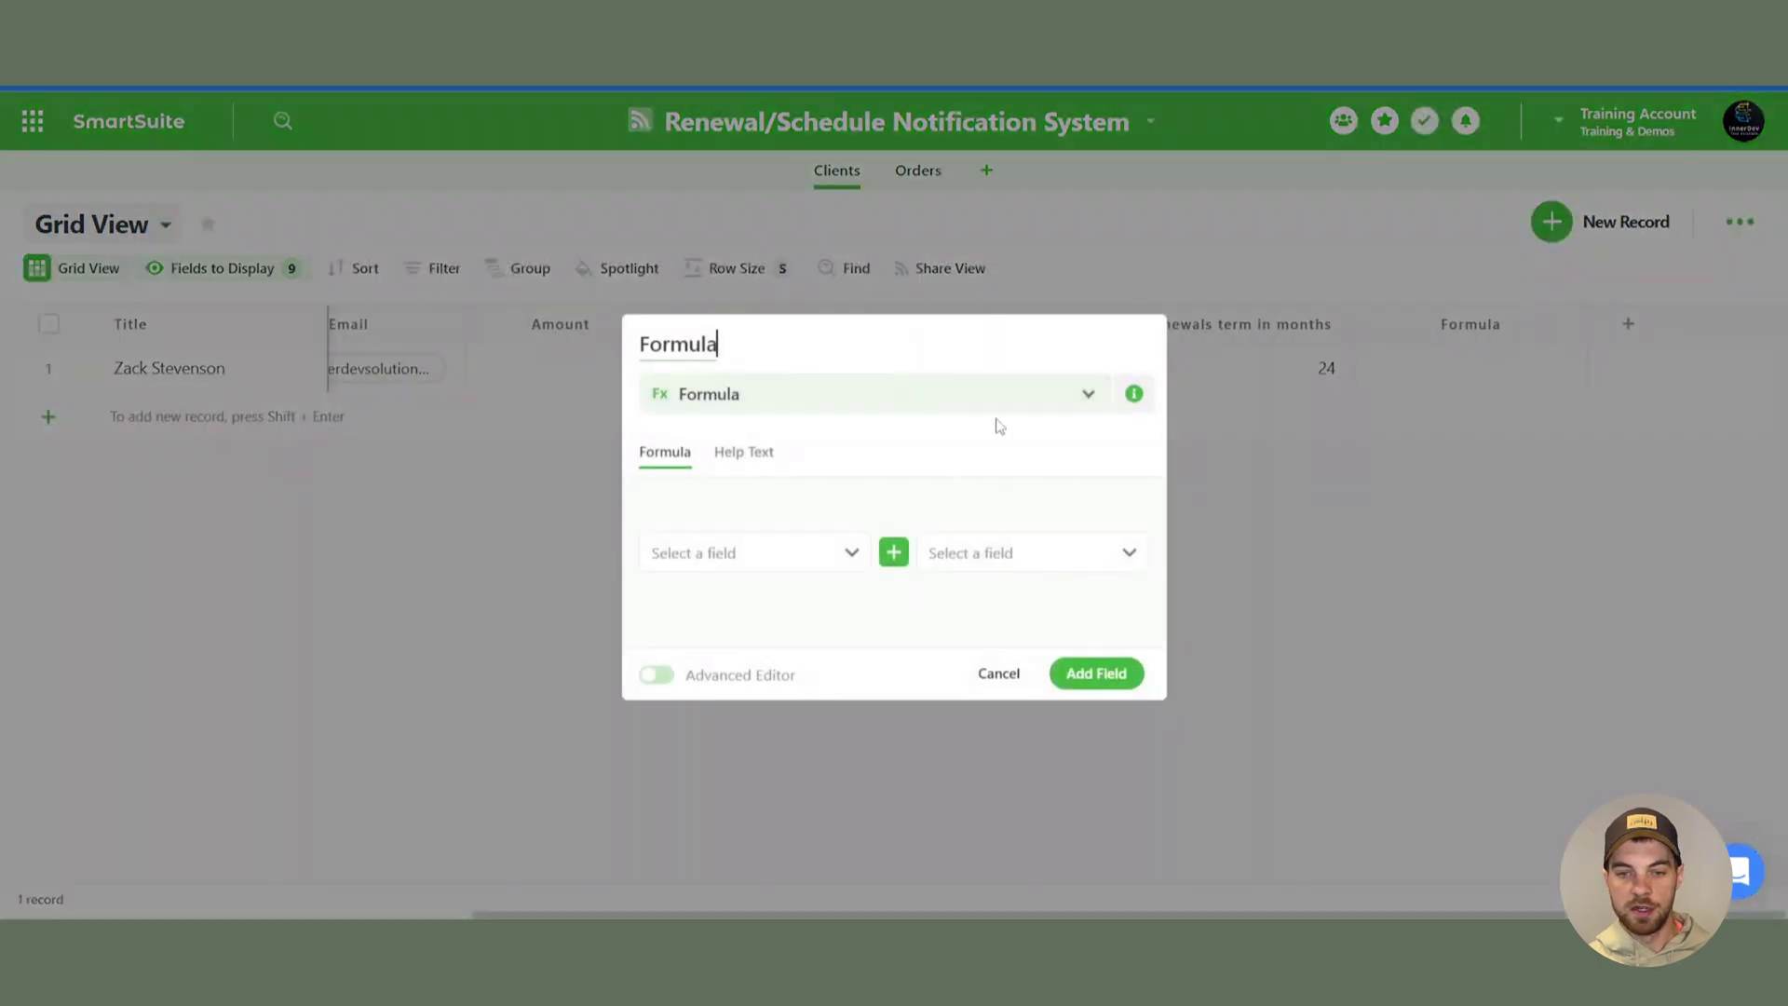
{"action": "double_click", "coordinate": [833, 356]}
{"action": "type", "text": "Lates"}
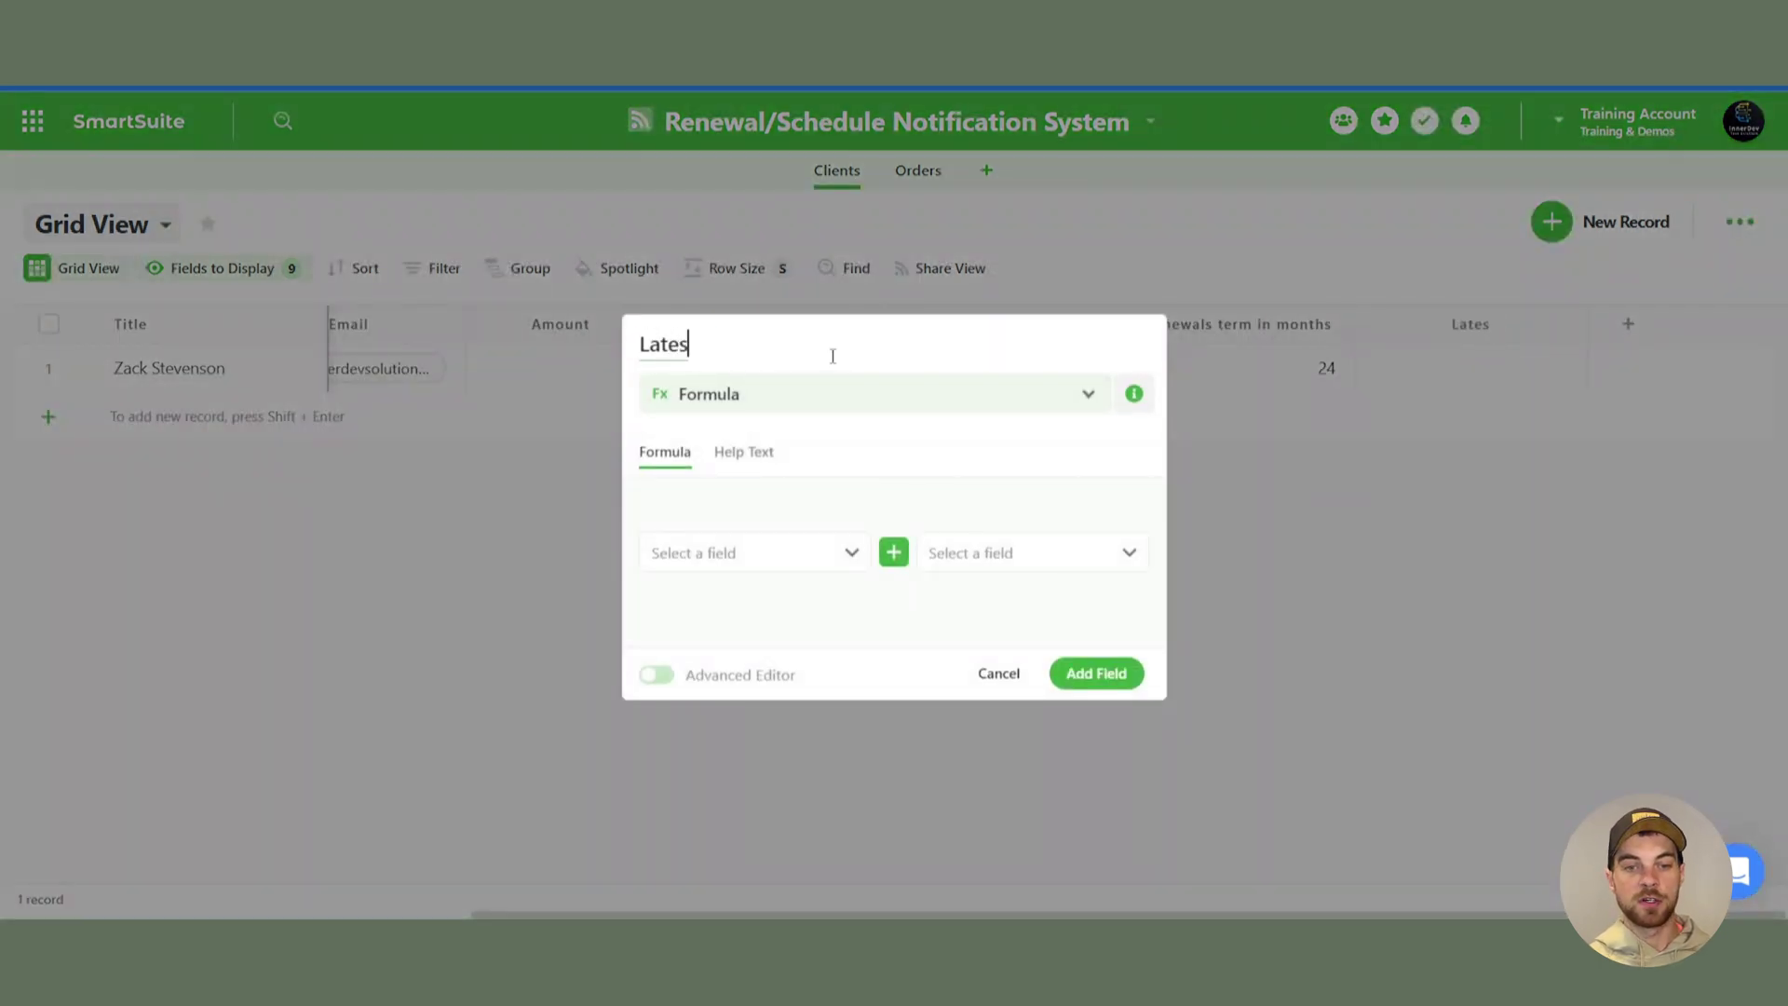
{"action": "type", "text": "t Purc"}
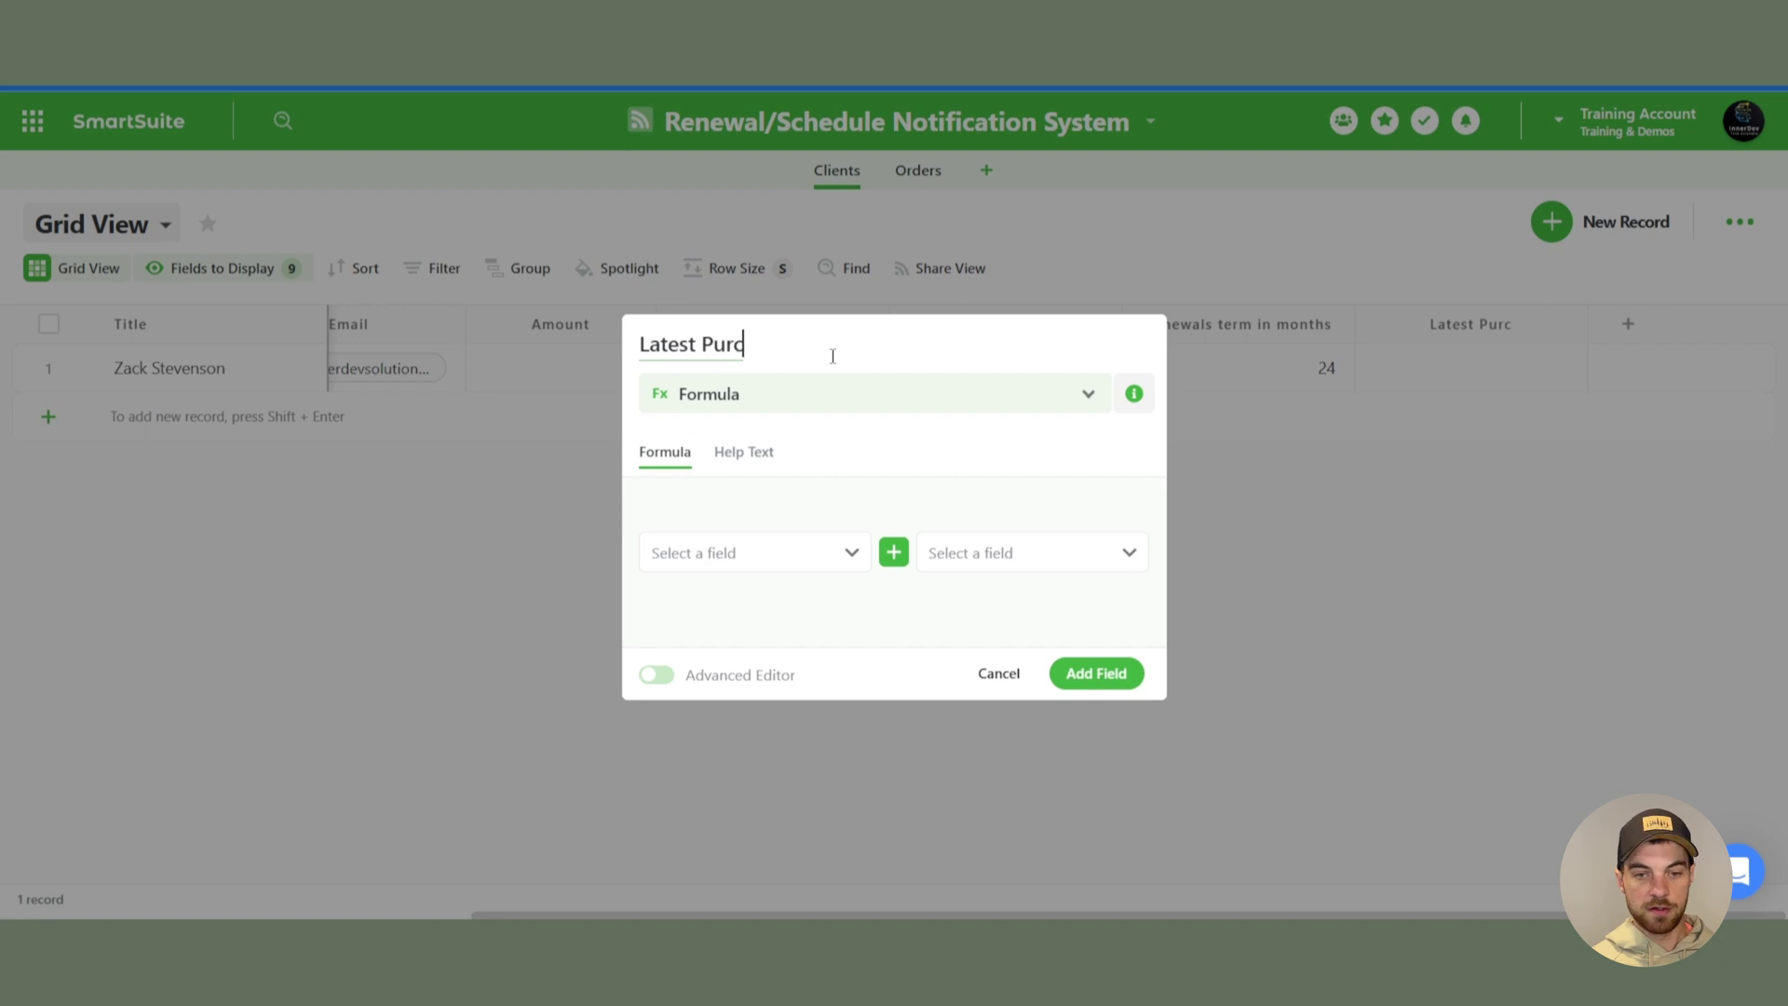
{"action": "type", "text": "hase Date"}
- Enter MAX([Link to Orders].[Purchase Date]) in the Advanced Editor and add the field
{"action": "left_click", "coordinate": [657, 674]}
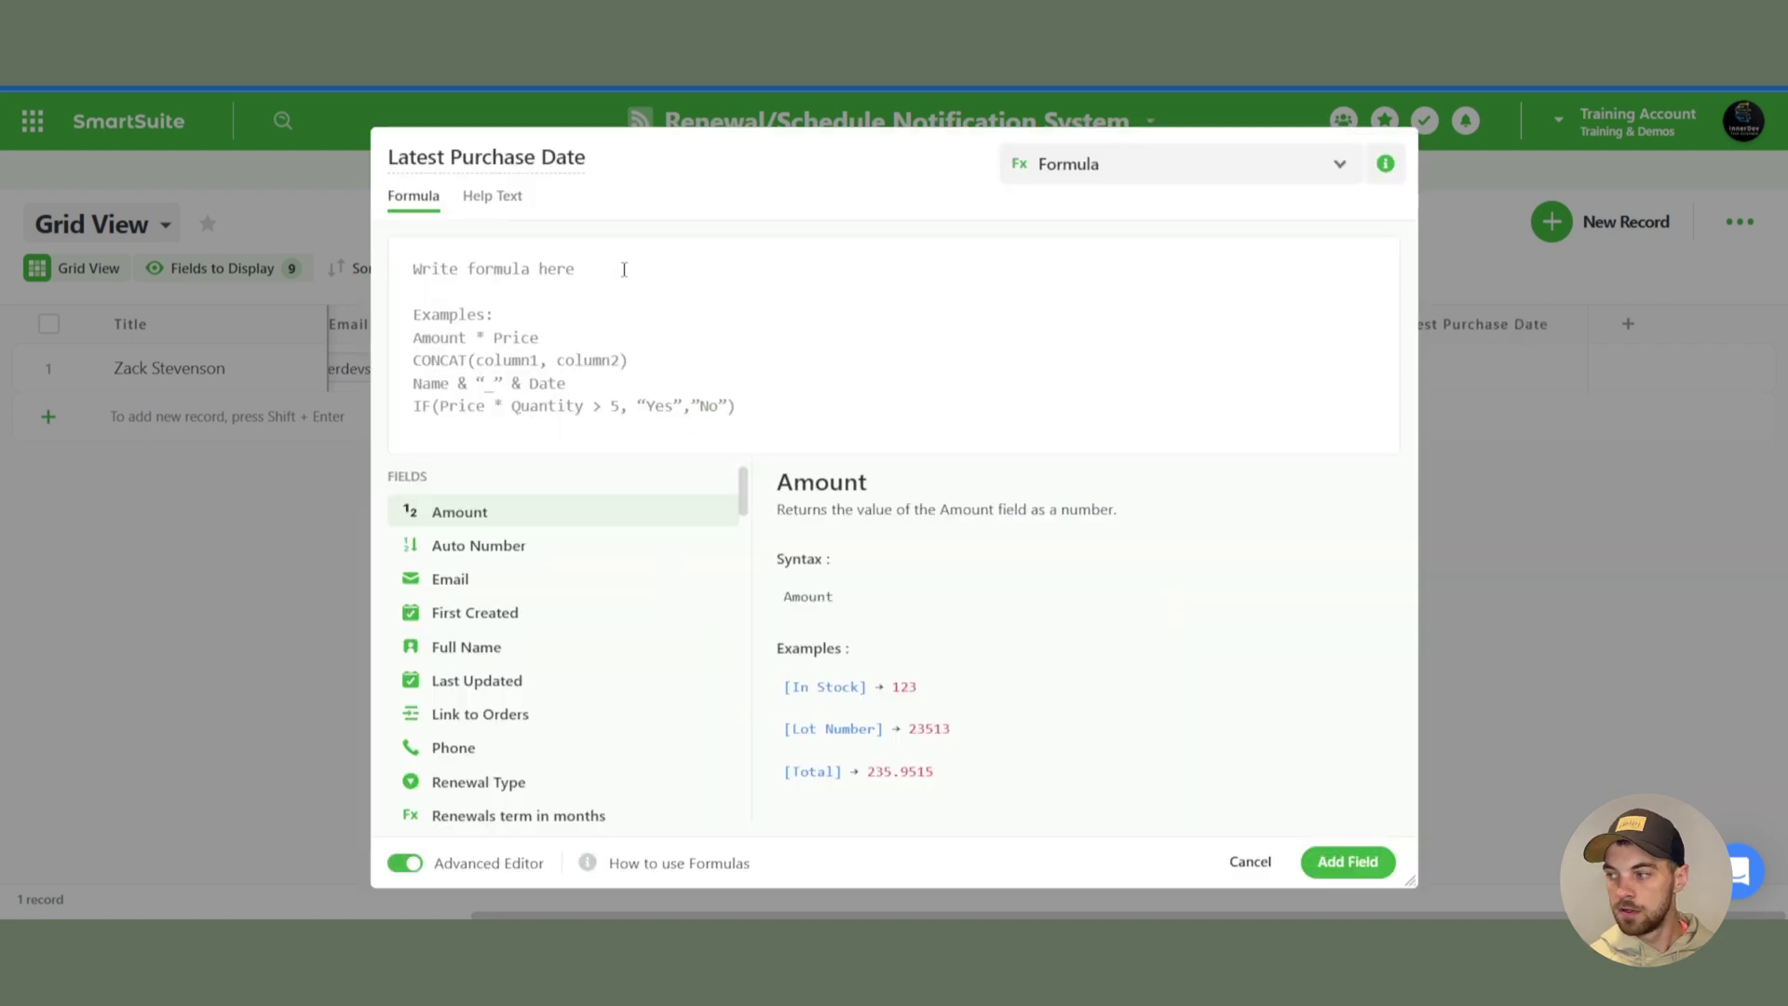
{"action": "type", "text": "max"}
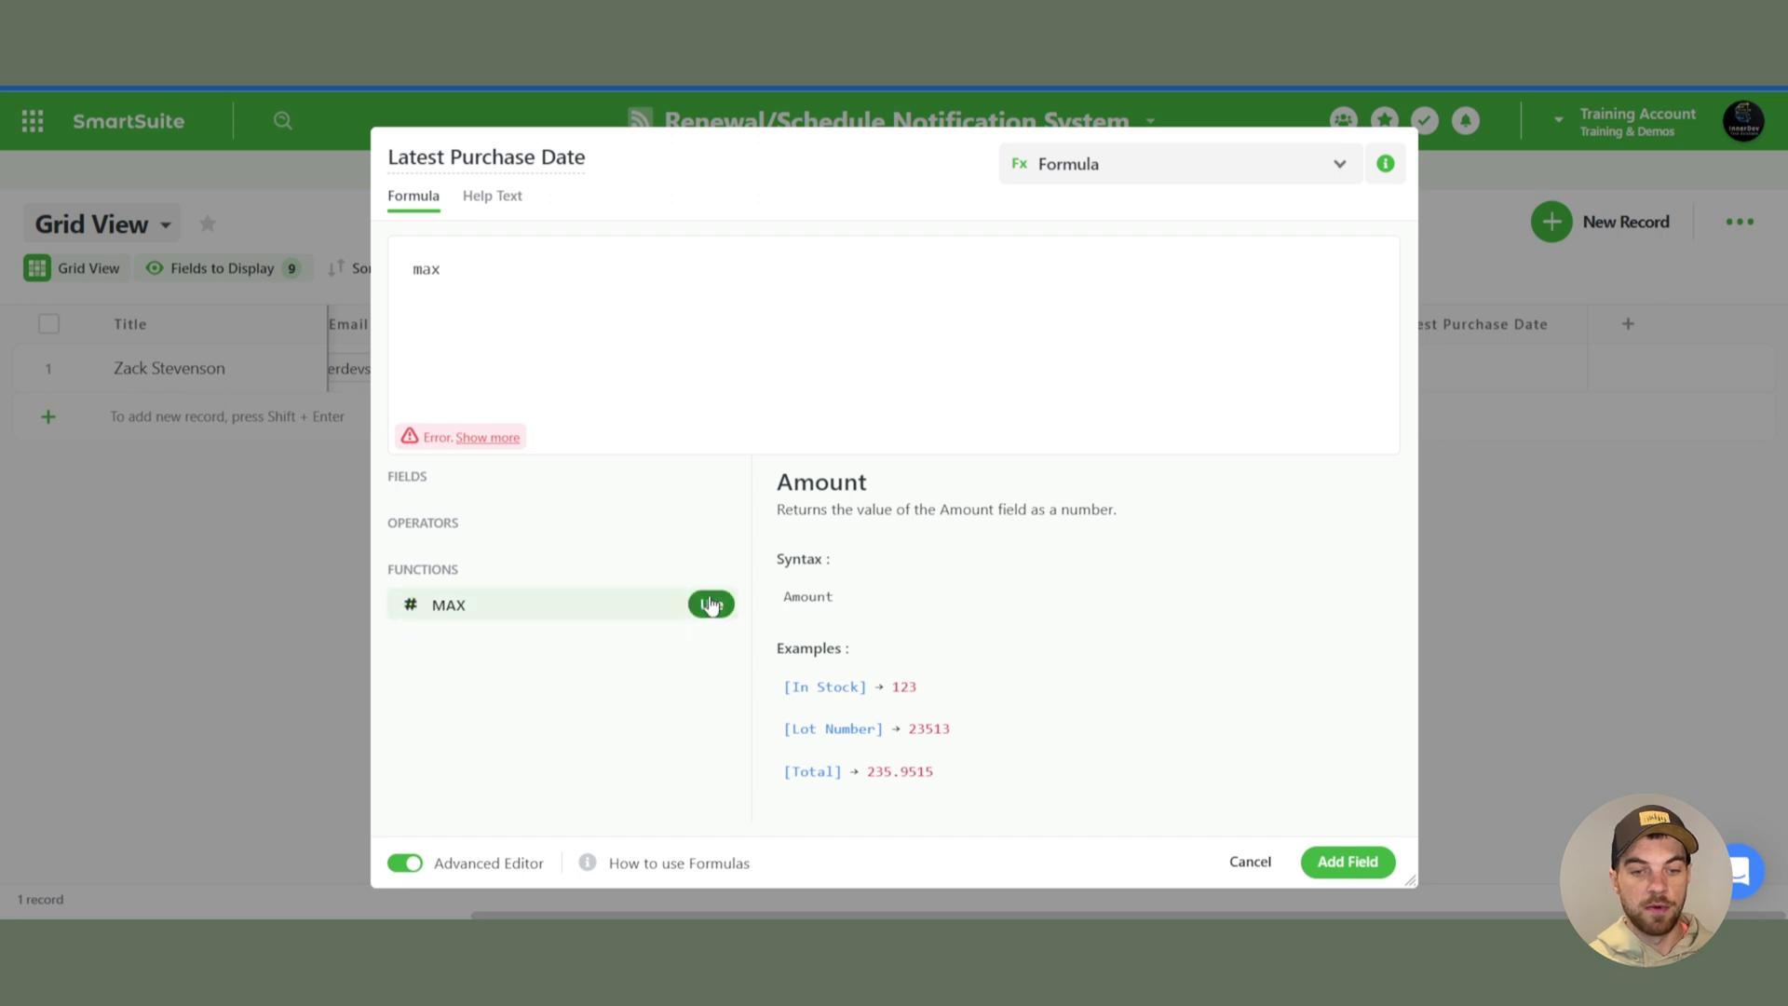
{"action": "left_click", "coordinate": [710, 604]}
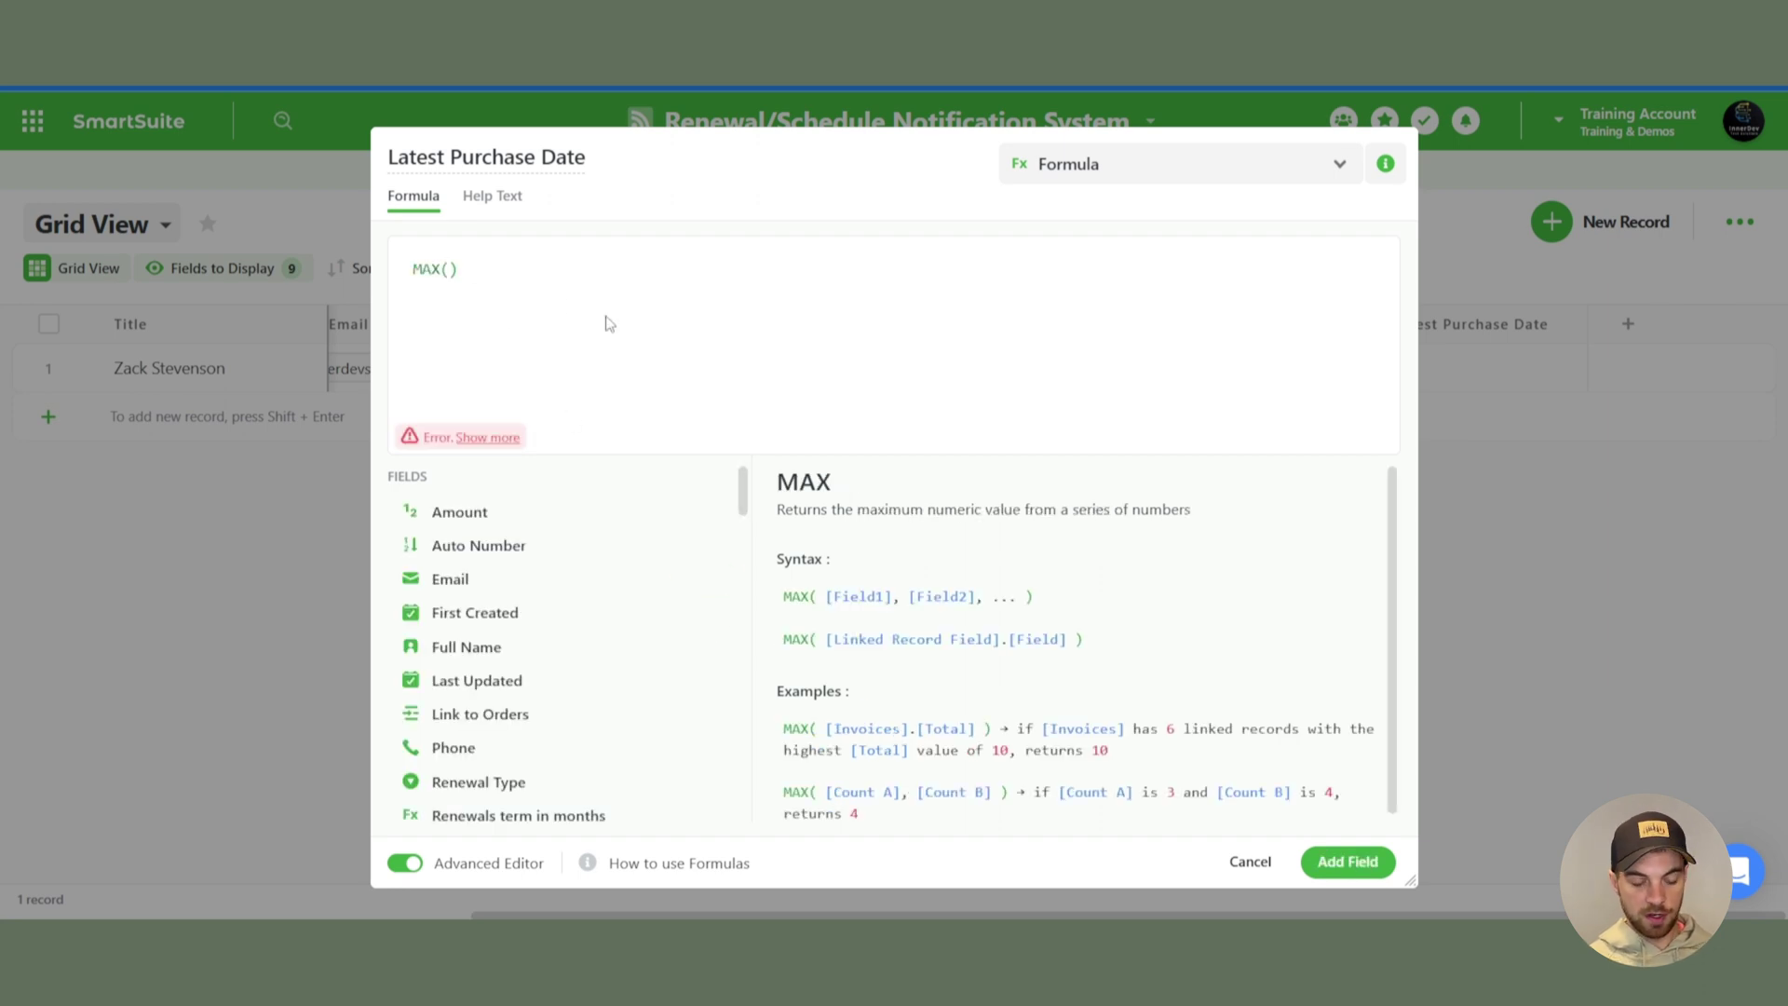
{"action": "type", "text": "ord"}
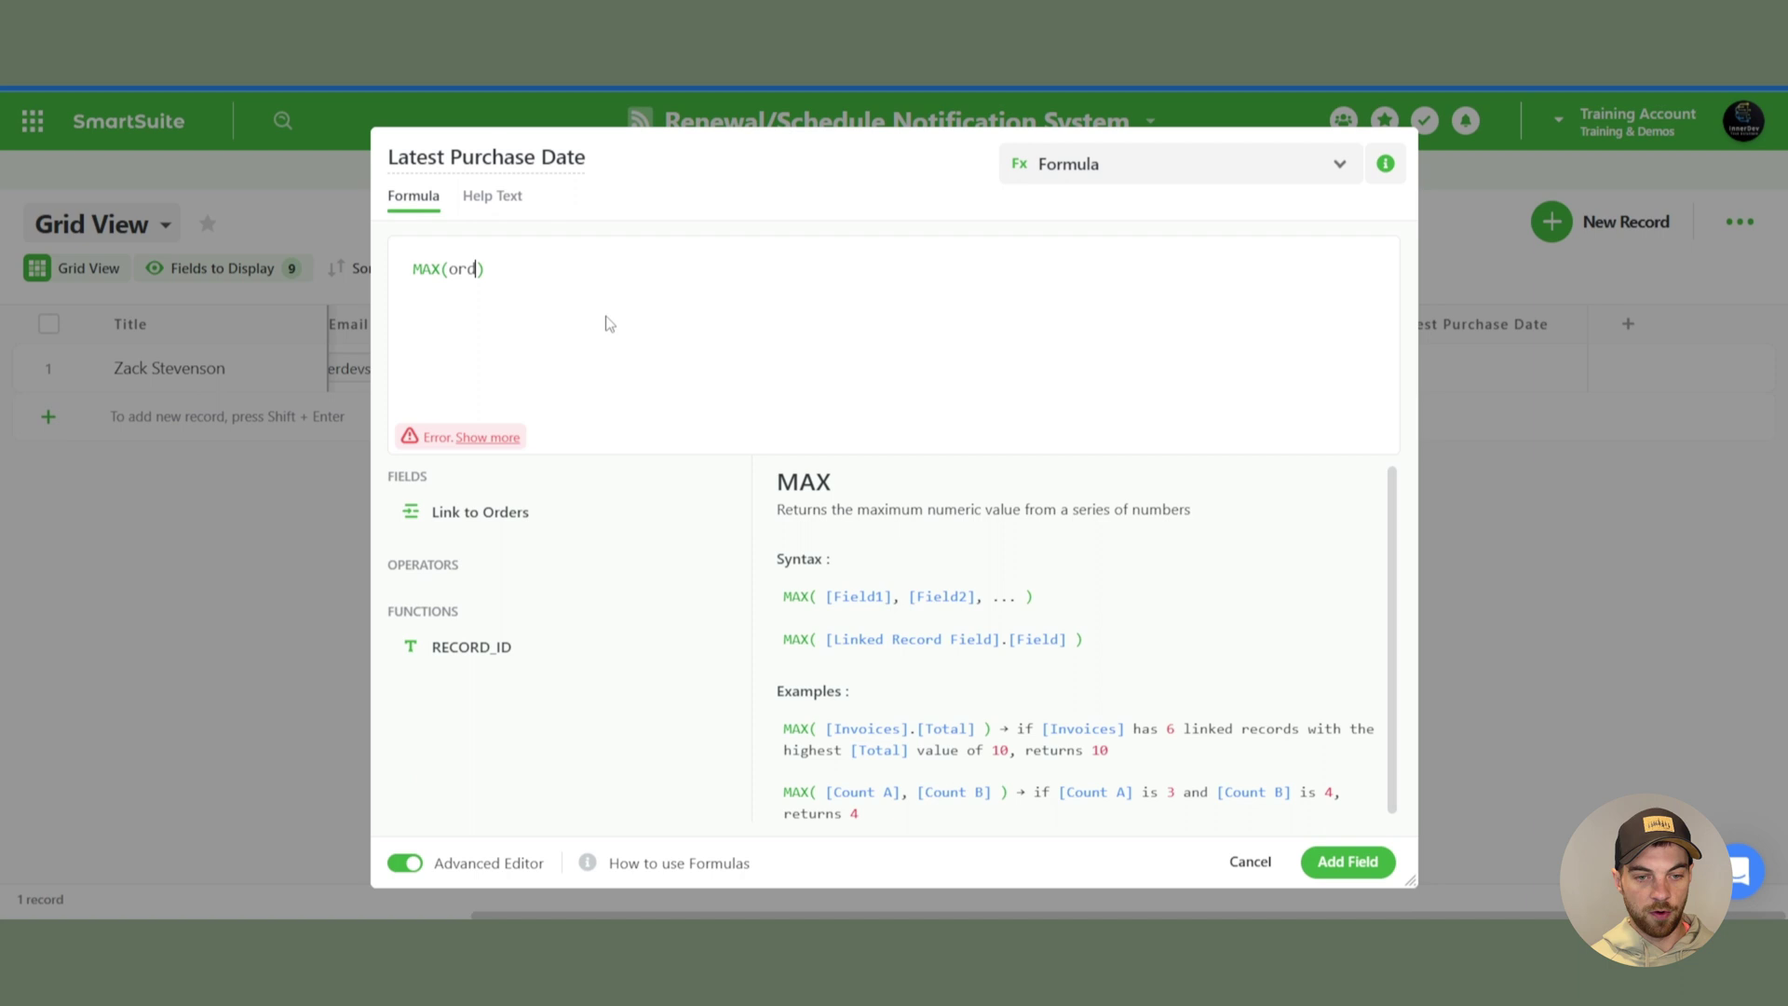
{"action": "mouse_move", "coordinate": [494, 515]}
{"action": "left_click", "coordinate": [704, 527]}
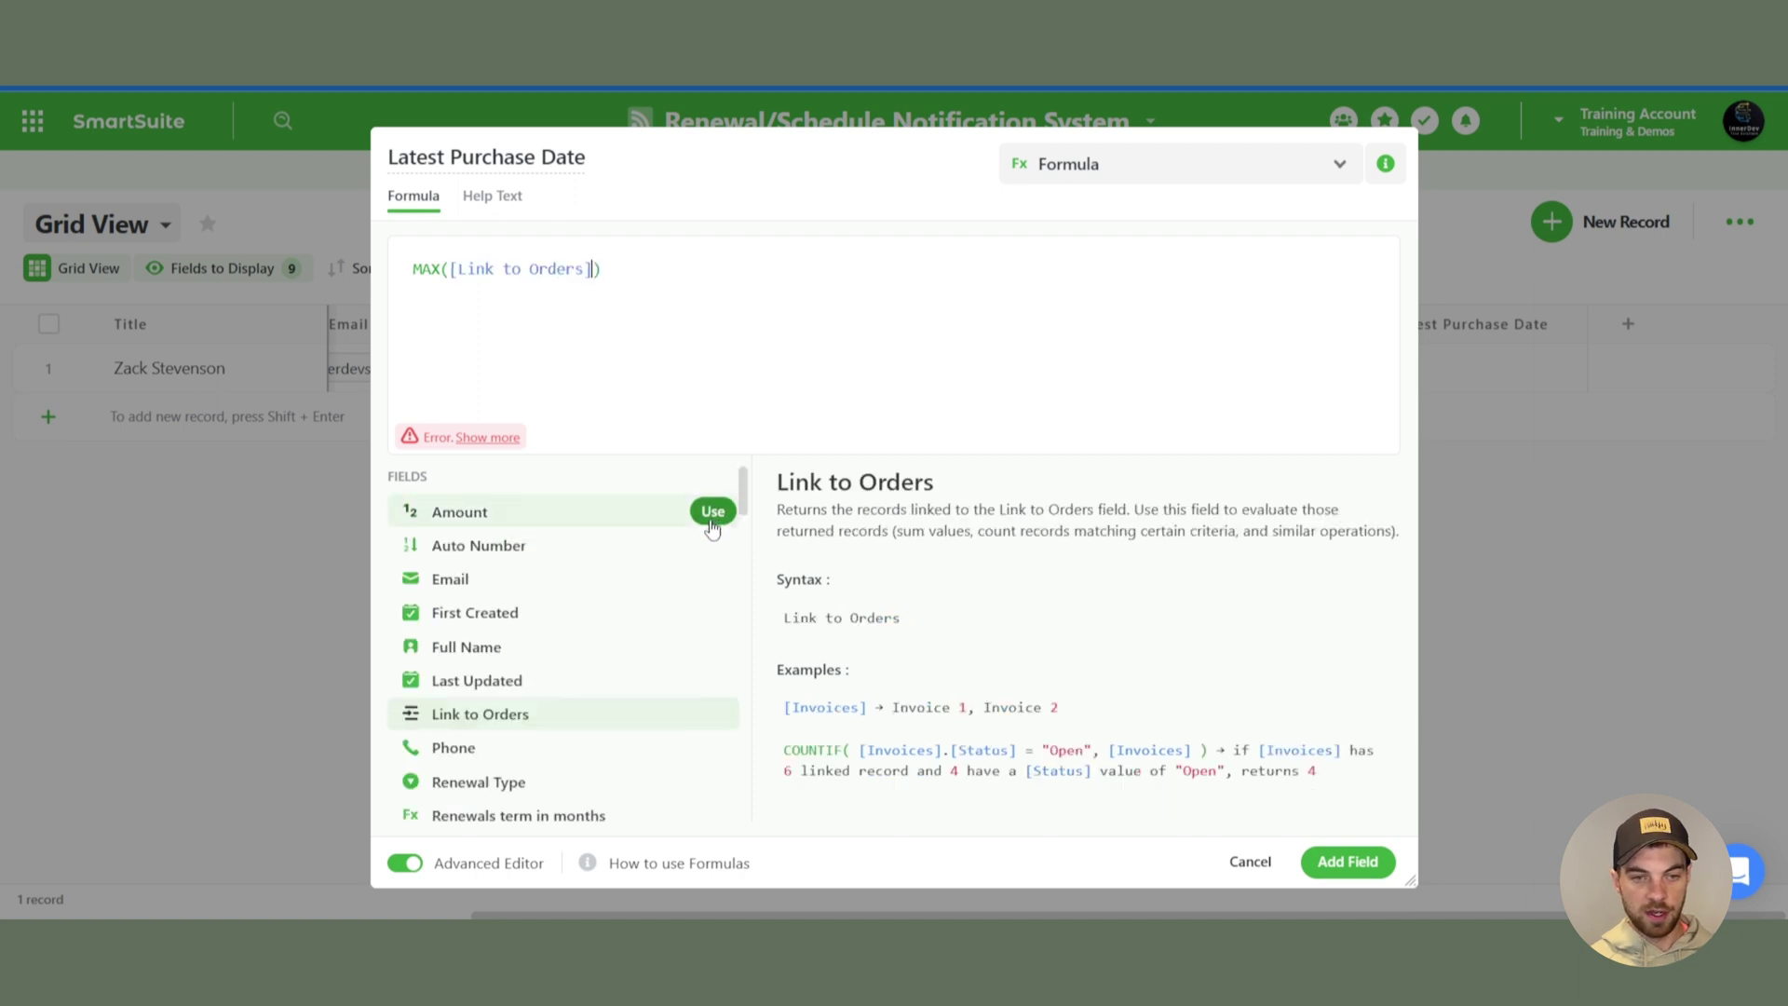
{"action": "type", "text": "."}
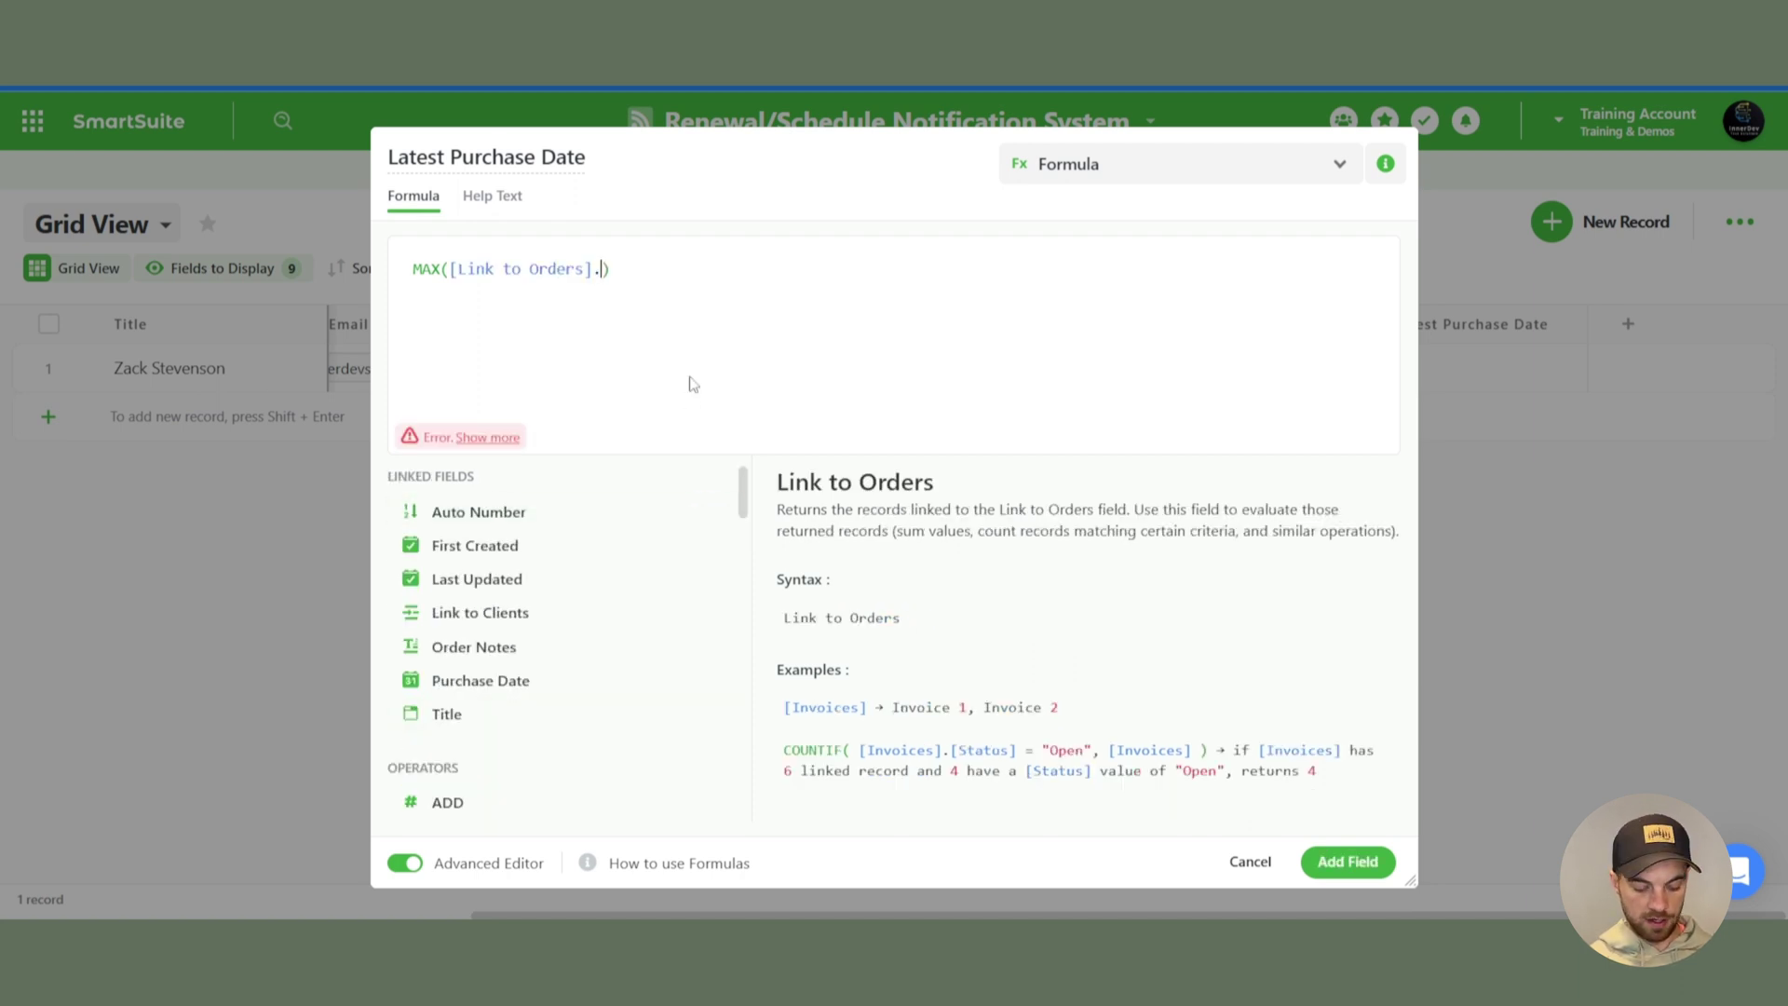
{"action": "type", "text": "pur"}
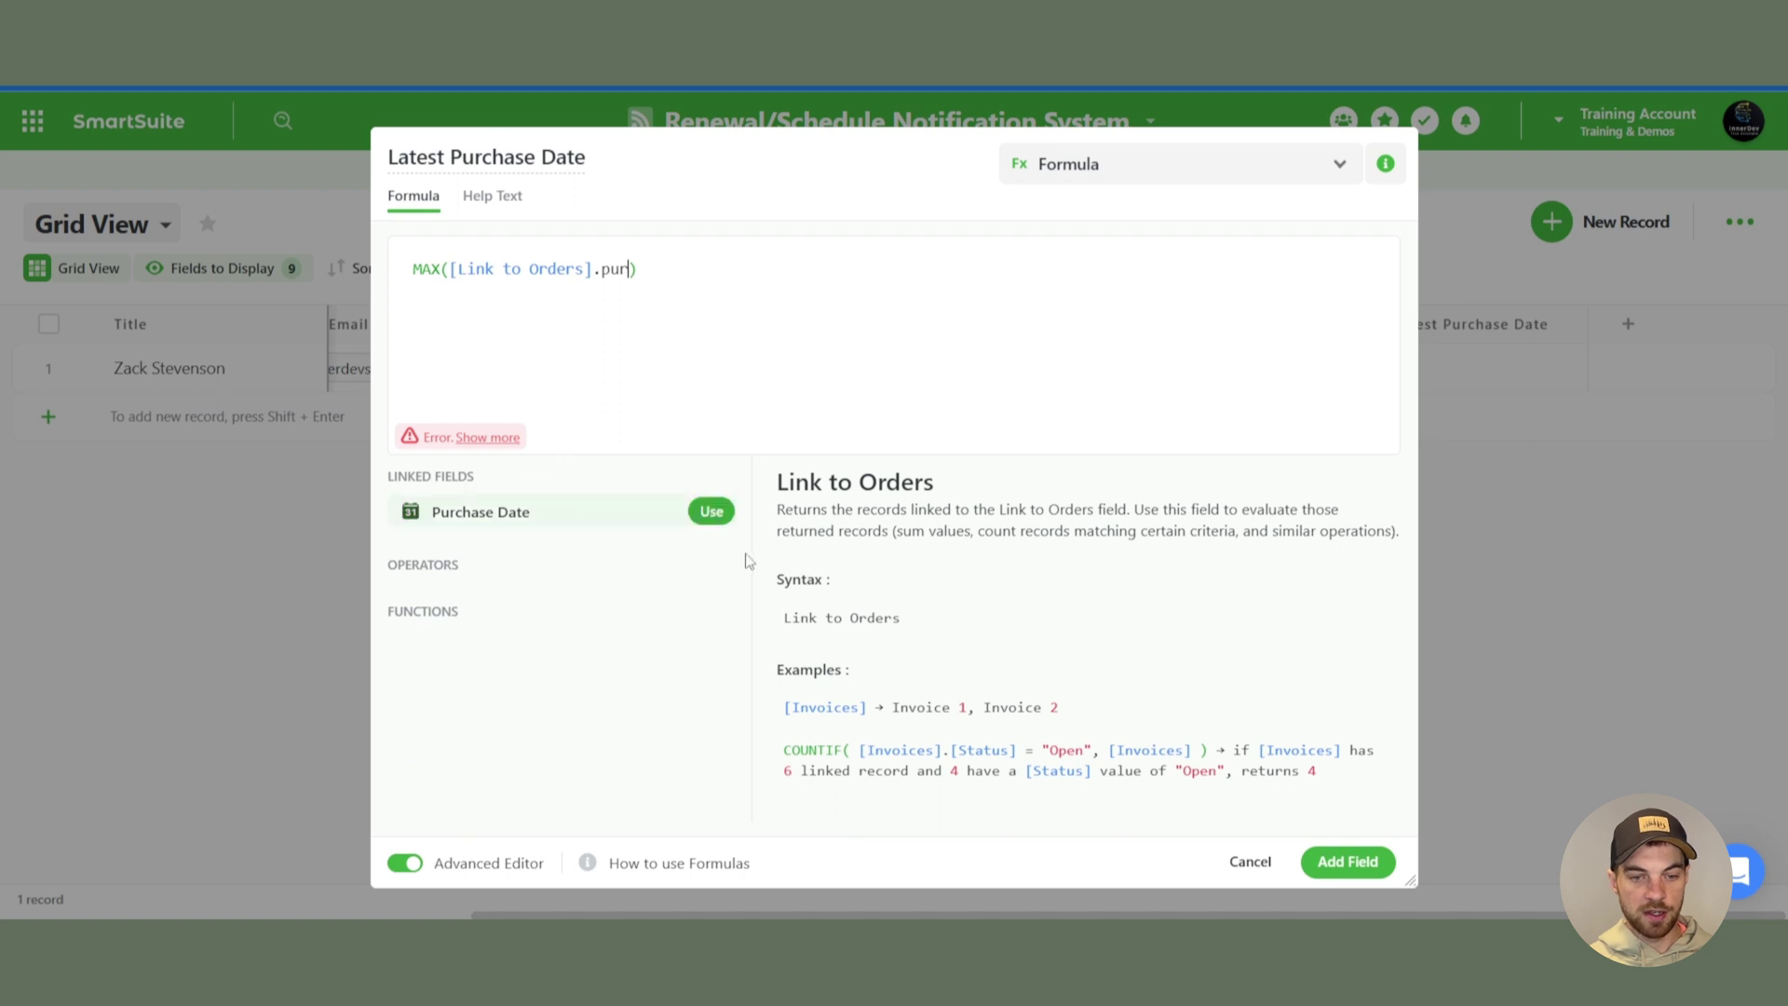
{"action": "left_click", "coordinate": [715, 515]}
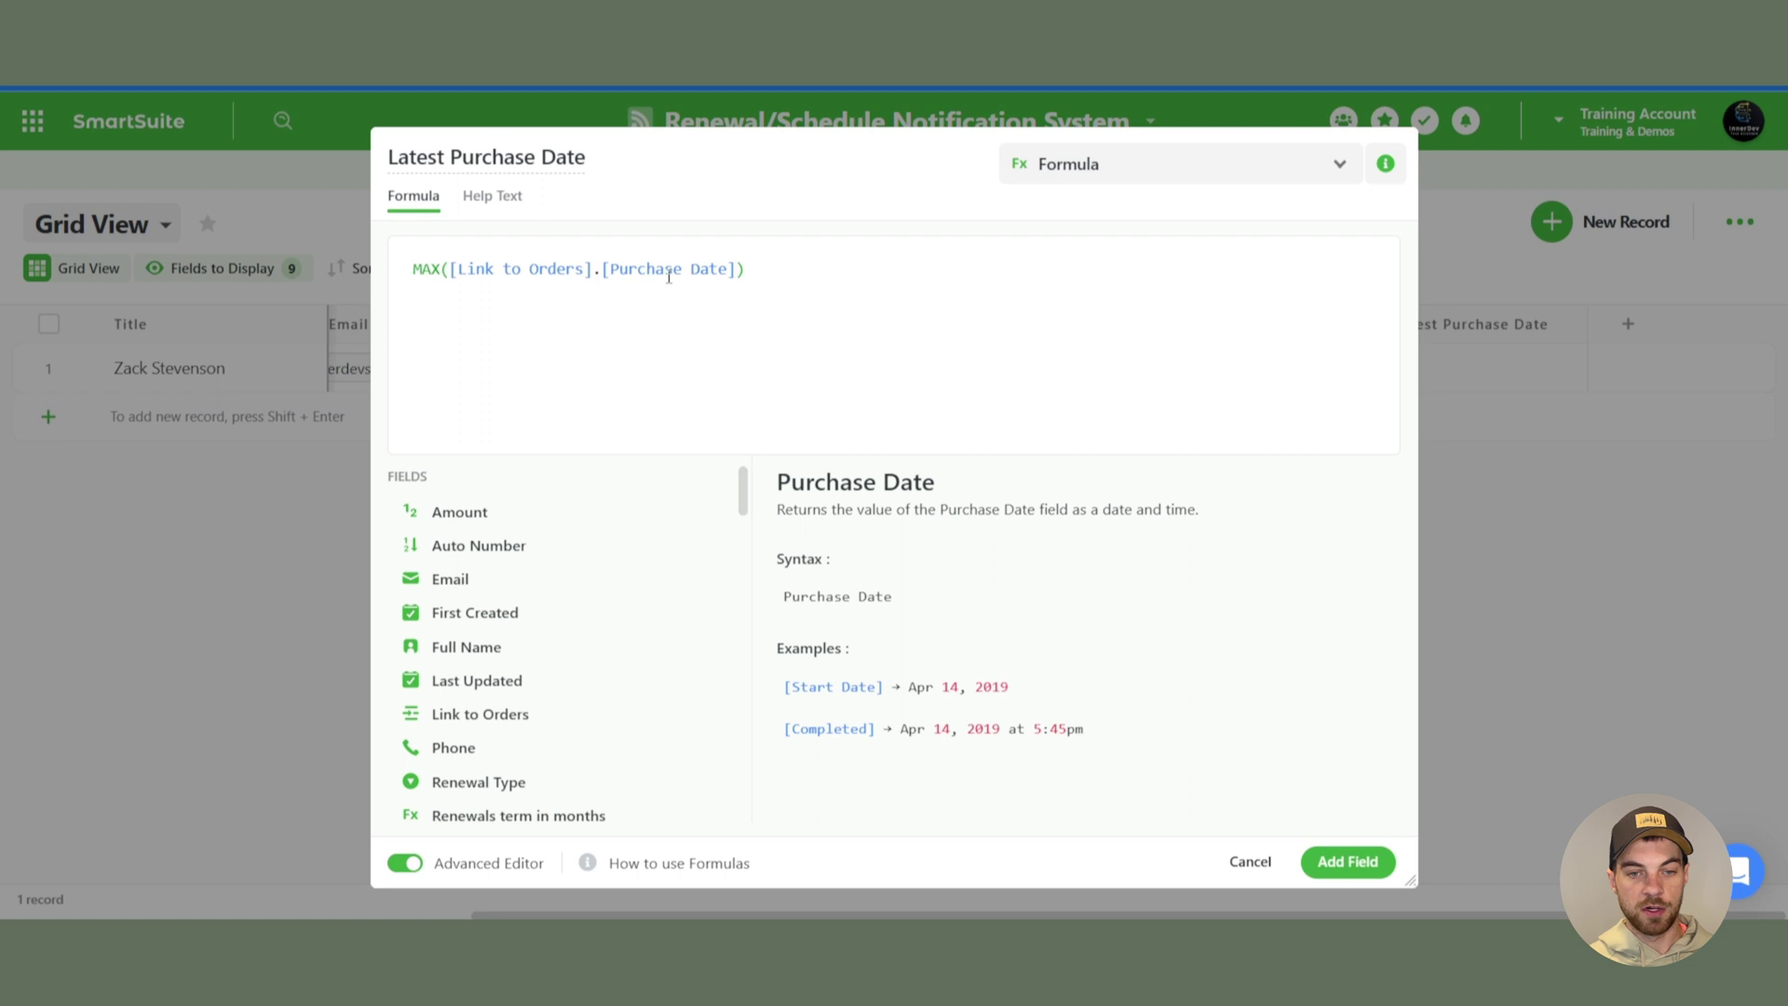
{"action": "left_click", "coordinate": [1367, 872]}
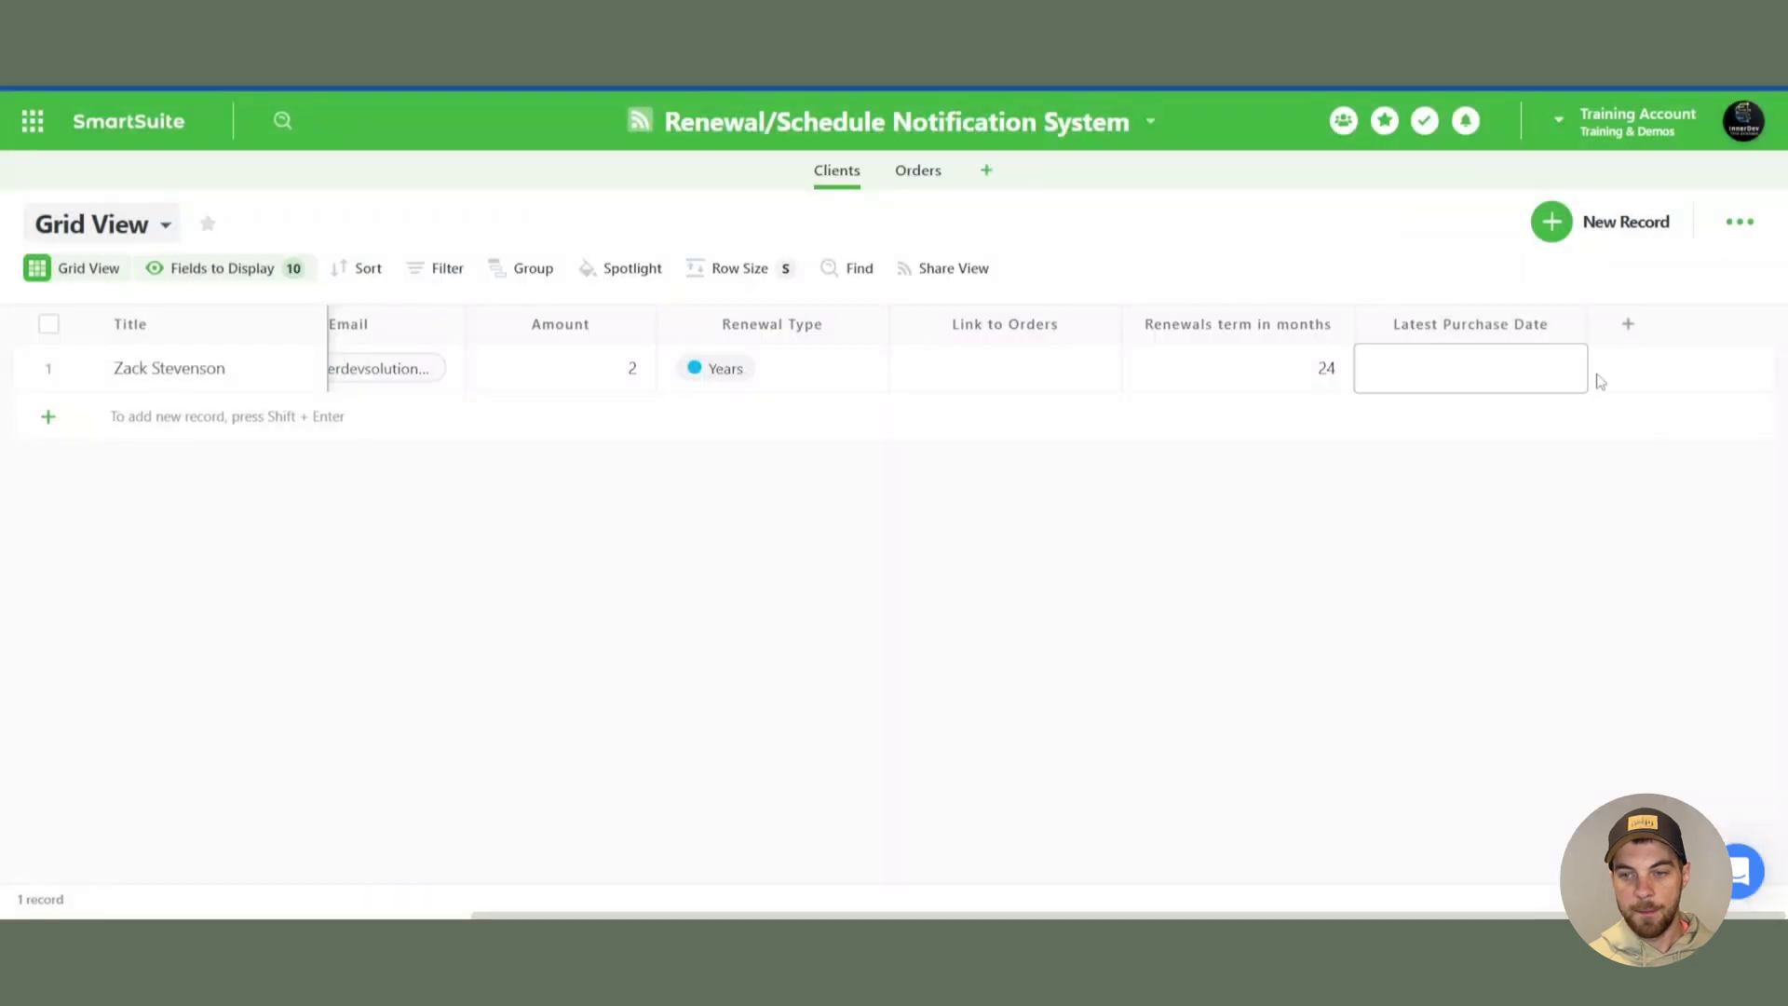
- Add another Formula field named Next Renewal Date
{"action": "left_click", "coordinate": [1625, 328]}
{"action": "type", "text": "form"}
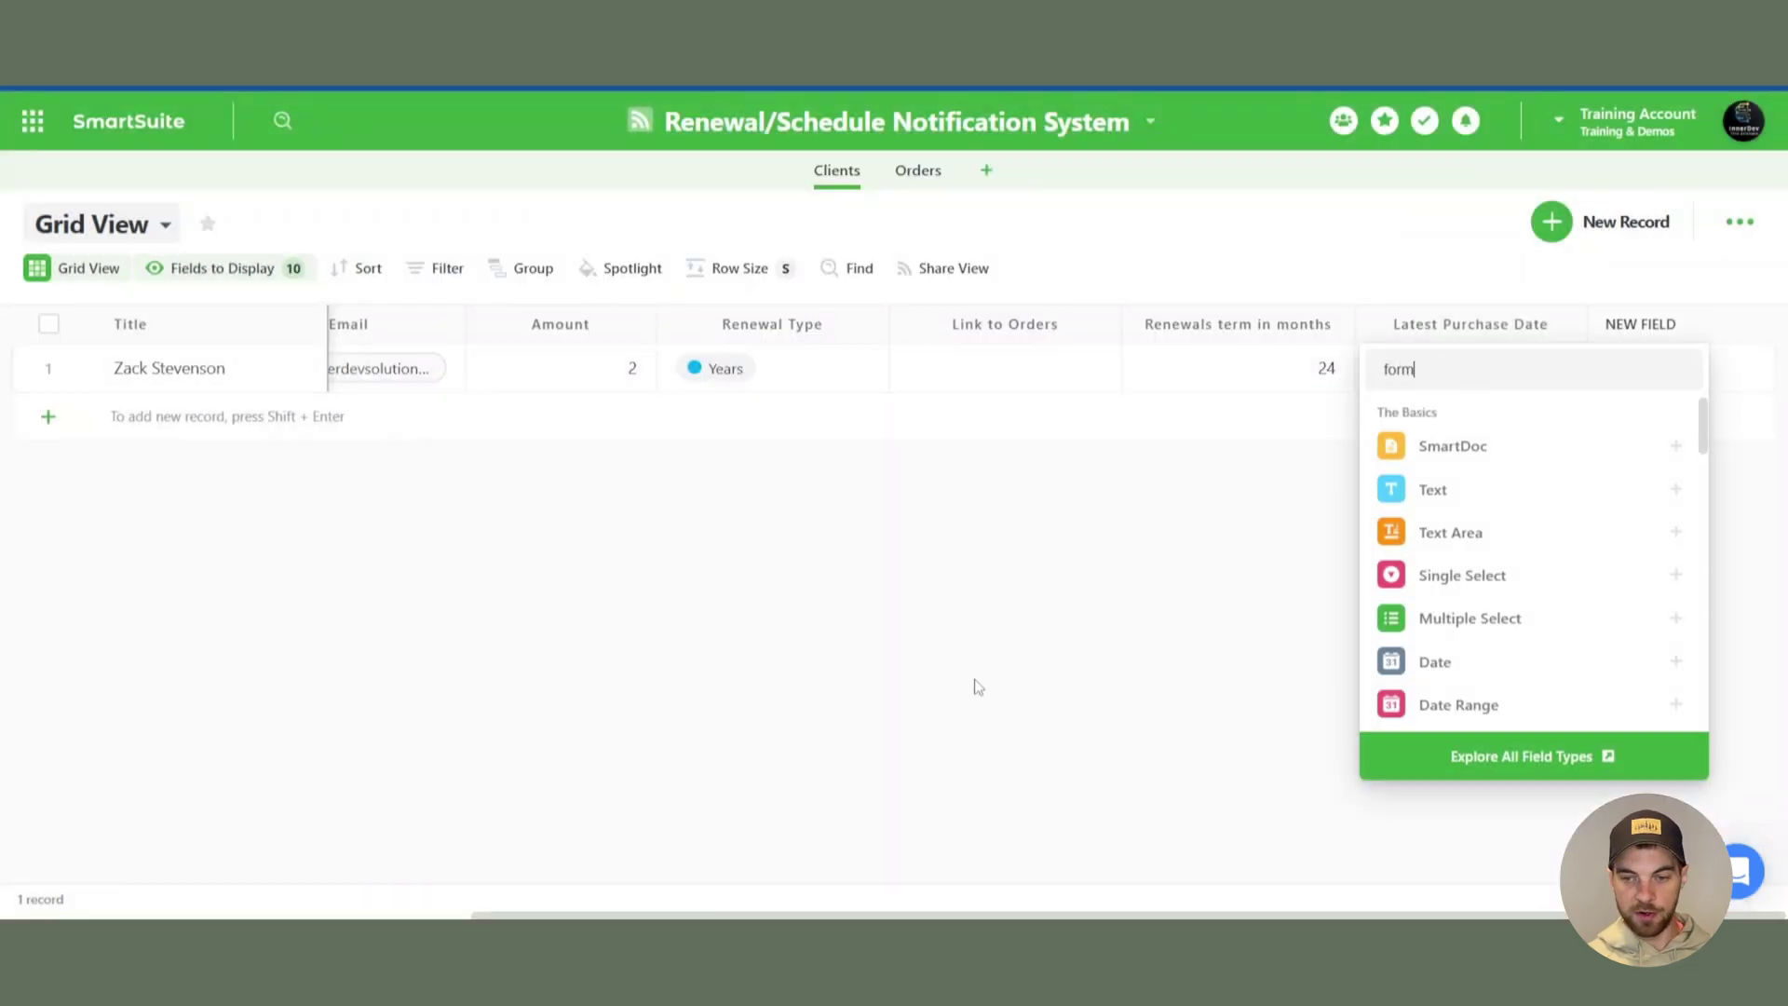
{"action": "left_click", "coordinate": [1453, 443]}
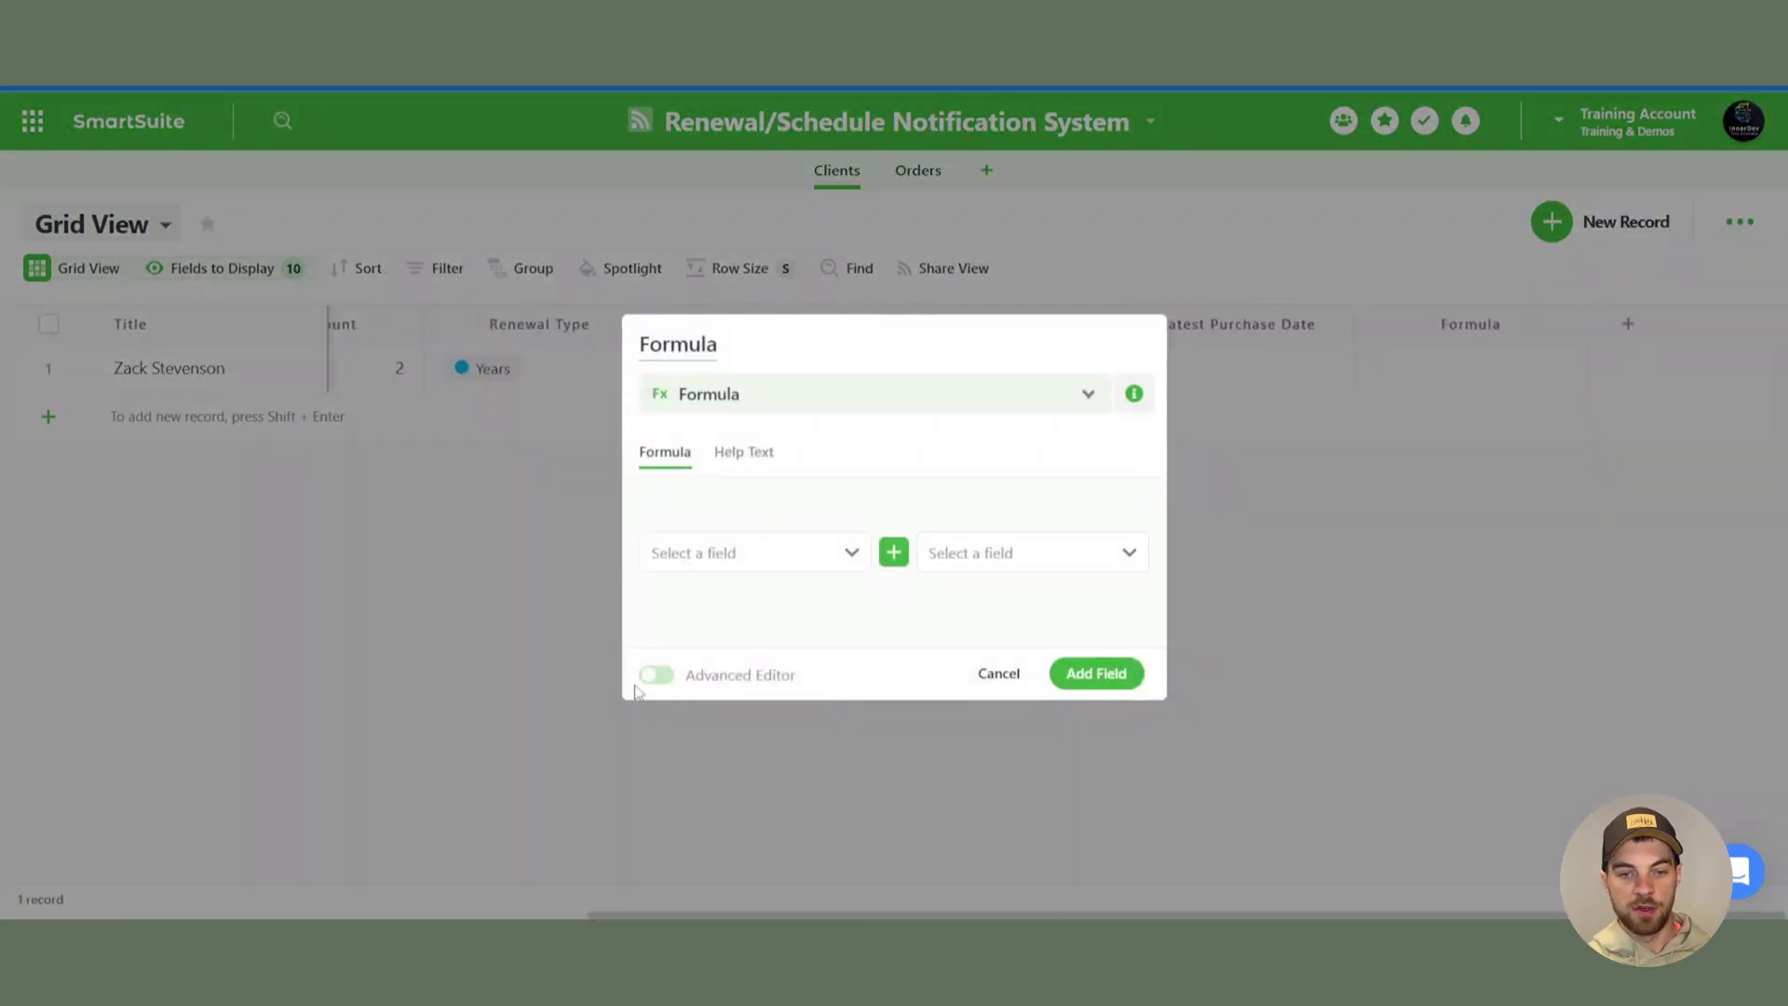
{"action": "left_click_drag", "start_coordinate": [731, 329], "coordinate": [633, 354]}
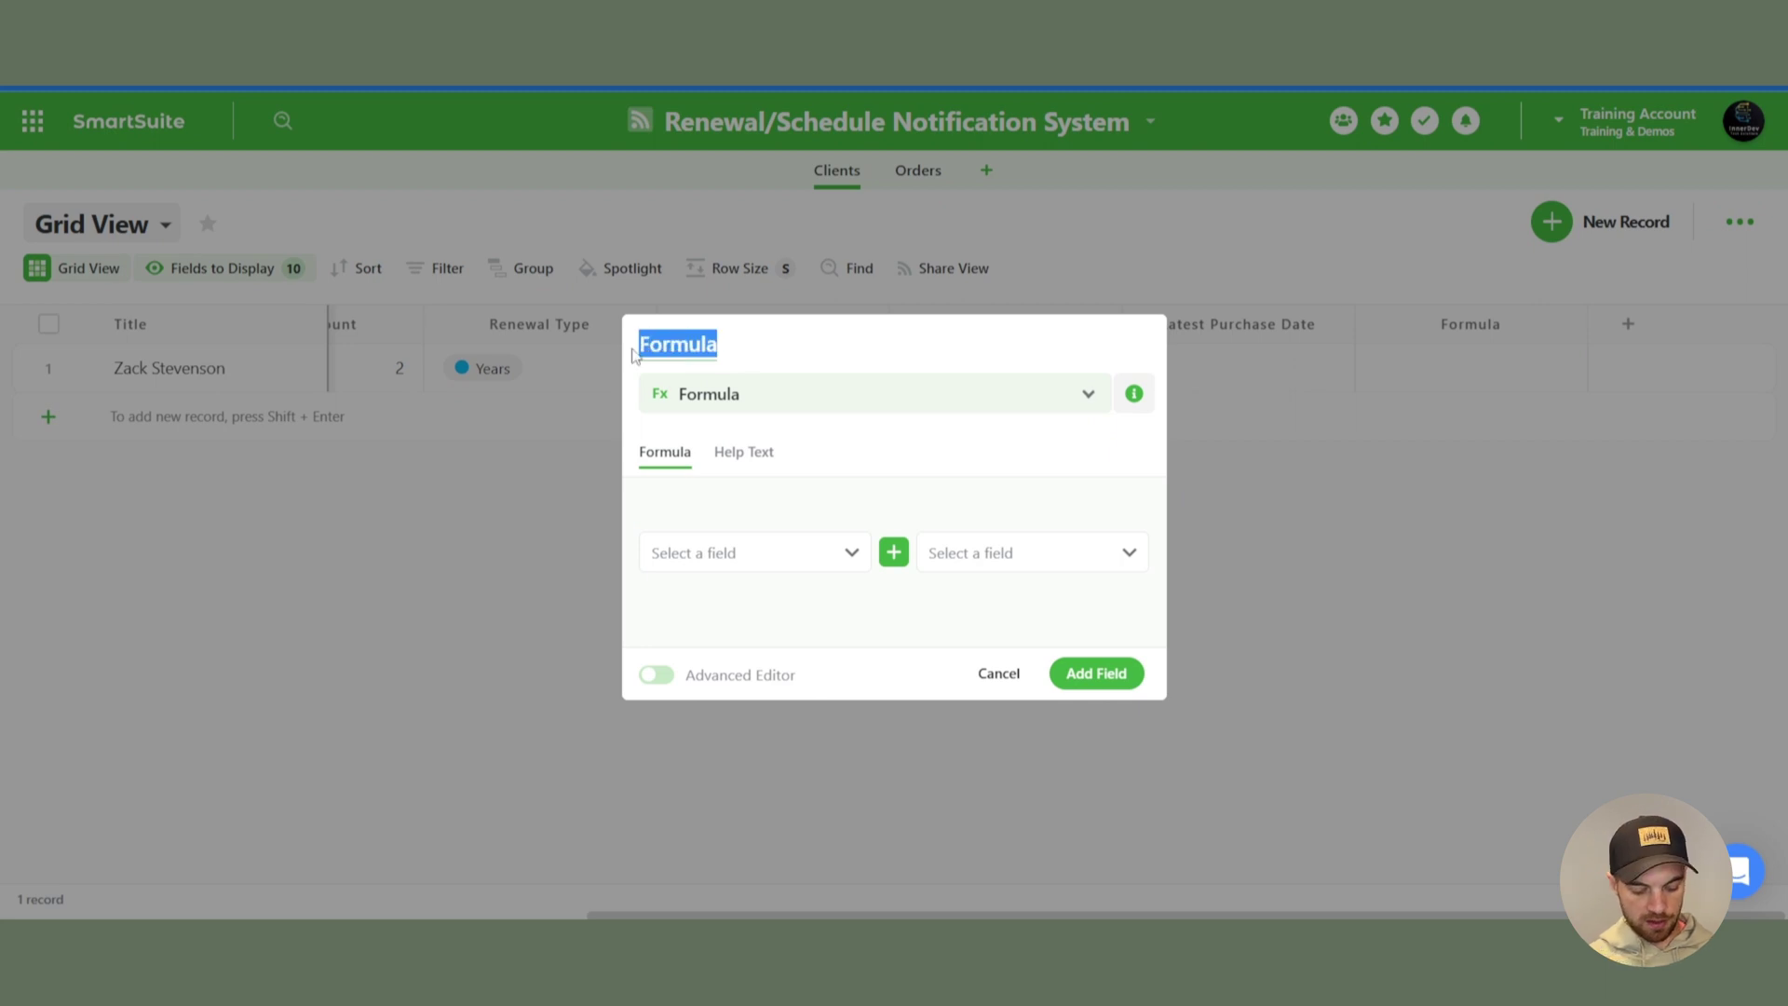
{"action": "type", "text": "Next Renewal"}
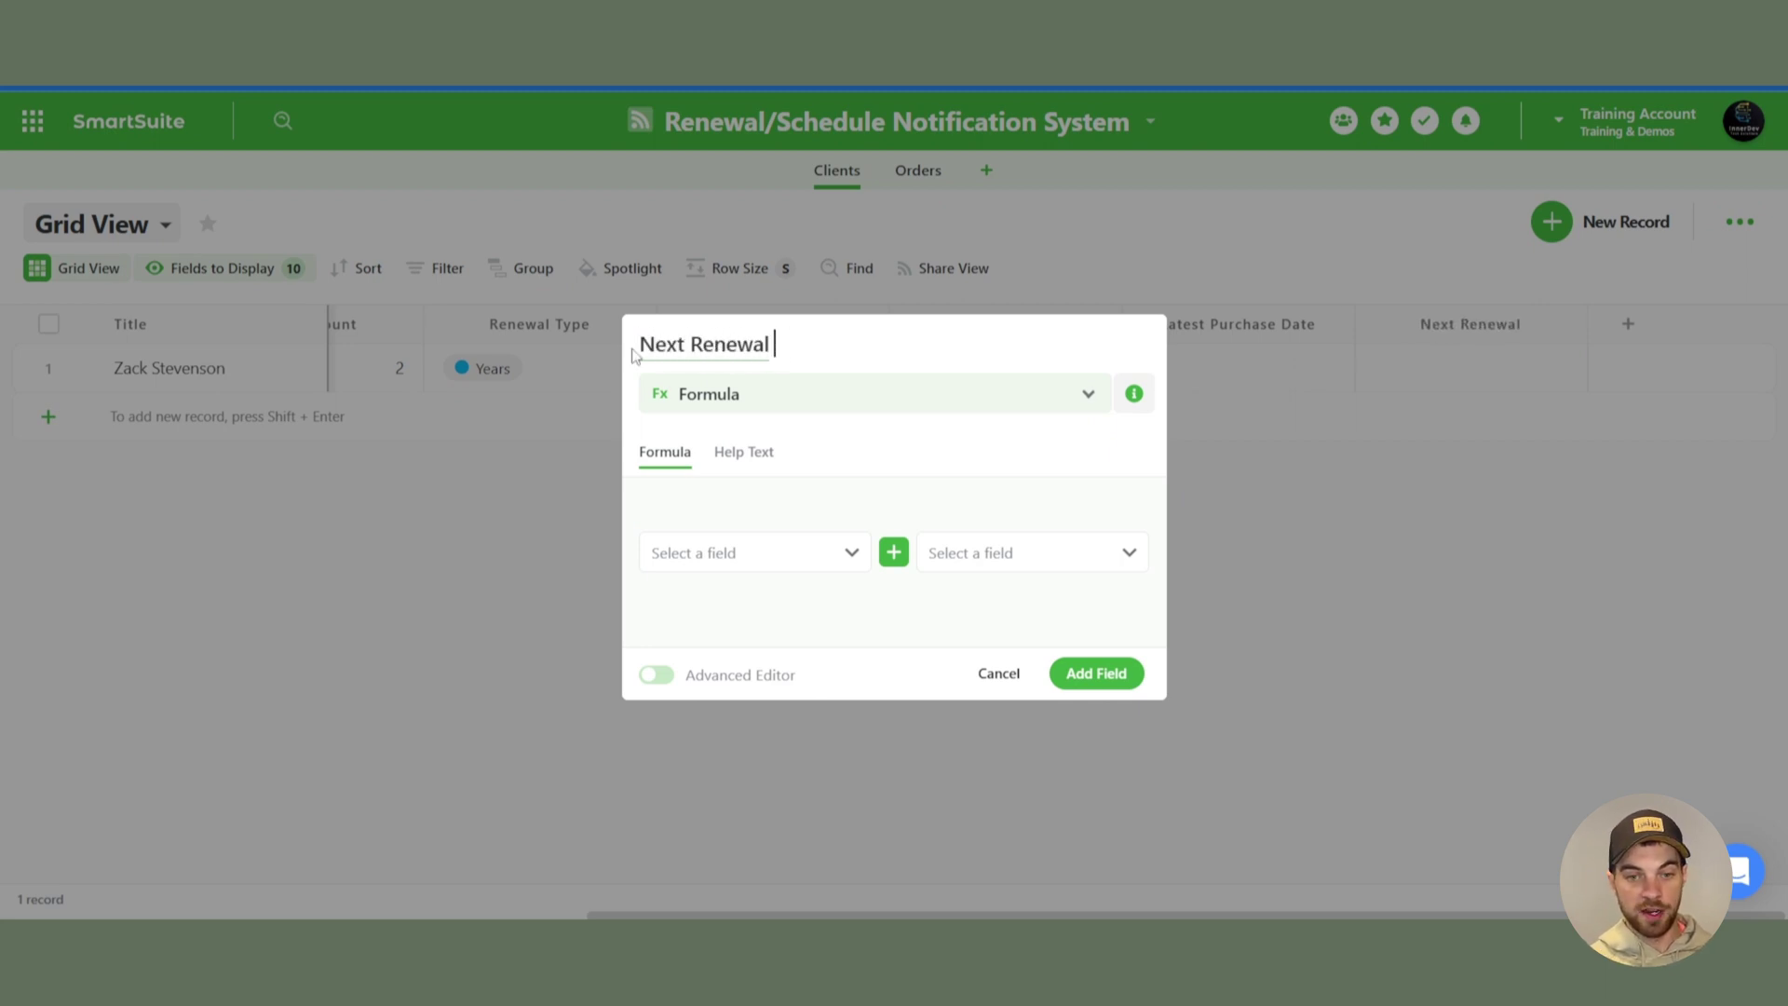
{"action": "type", "text": " Date"}
- Enter DATEADD([Latest Purchase Date],[Renewals term in months],"months") and save the field
{"action": "left_click", "coordinate": [656, 674]}
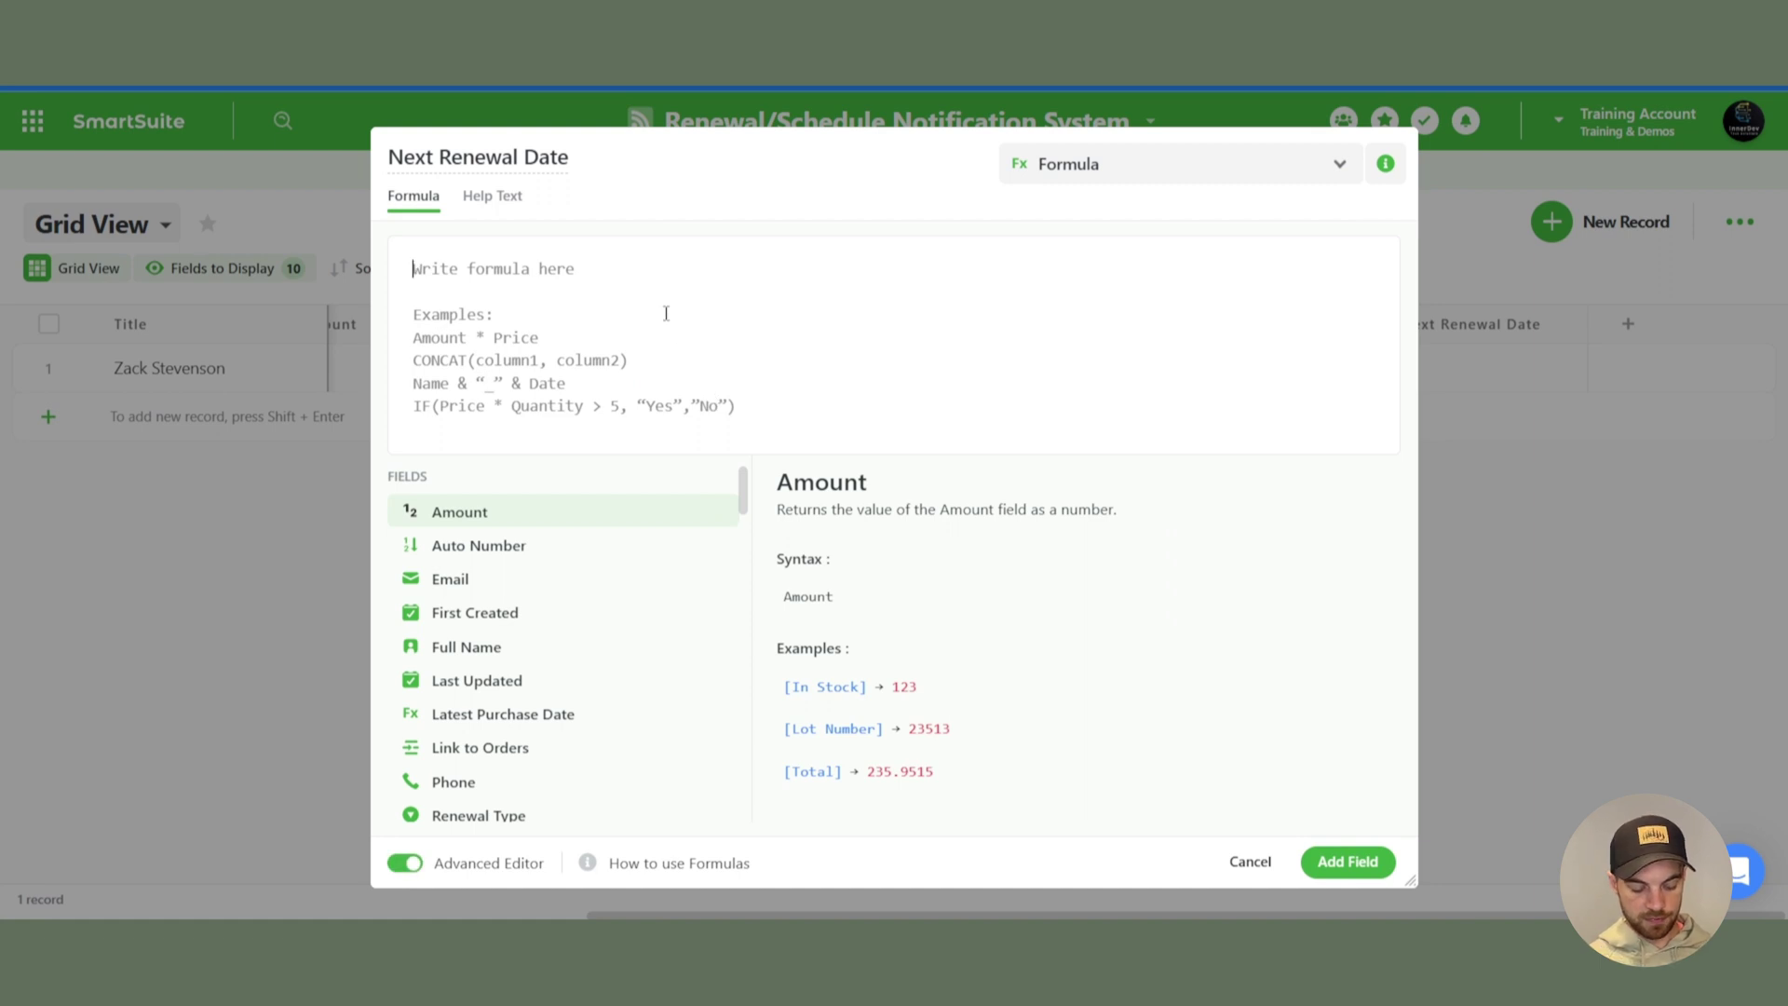
{"action": "type", "text": "date"}
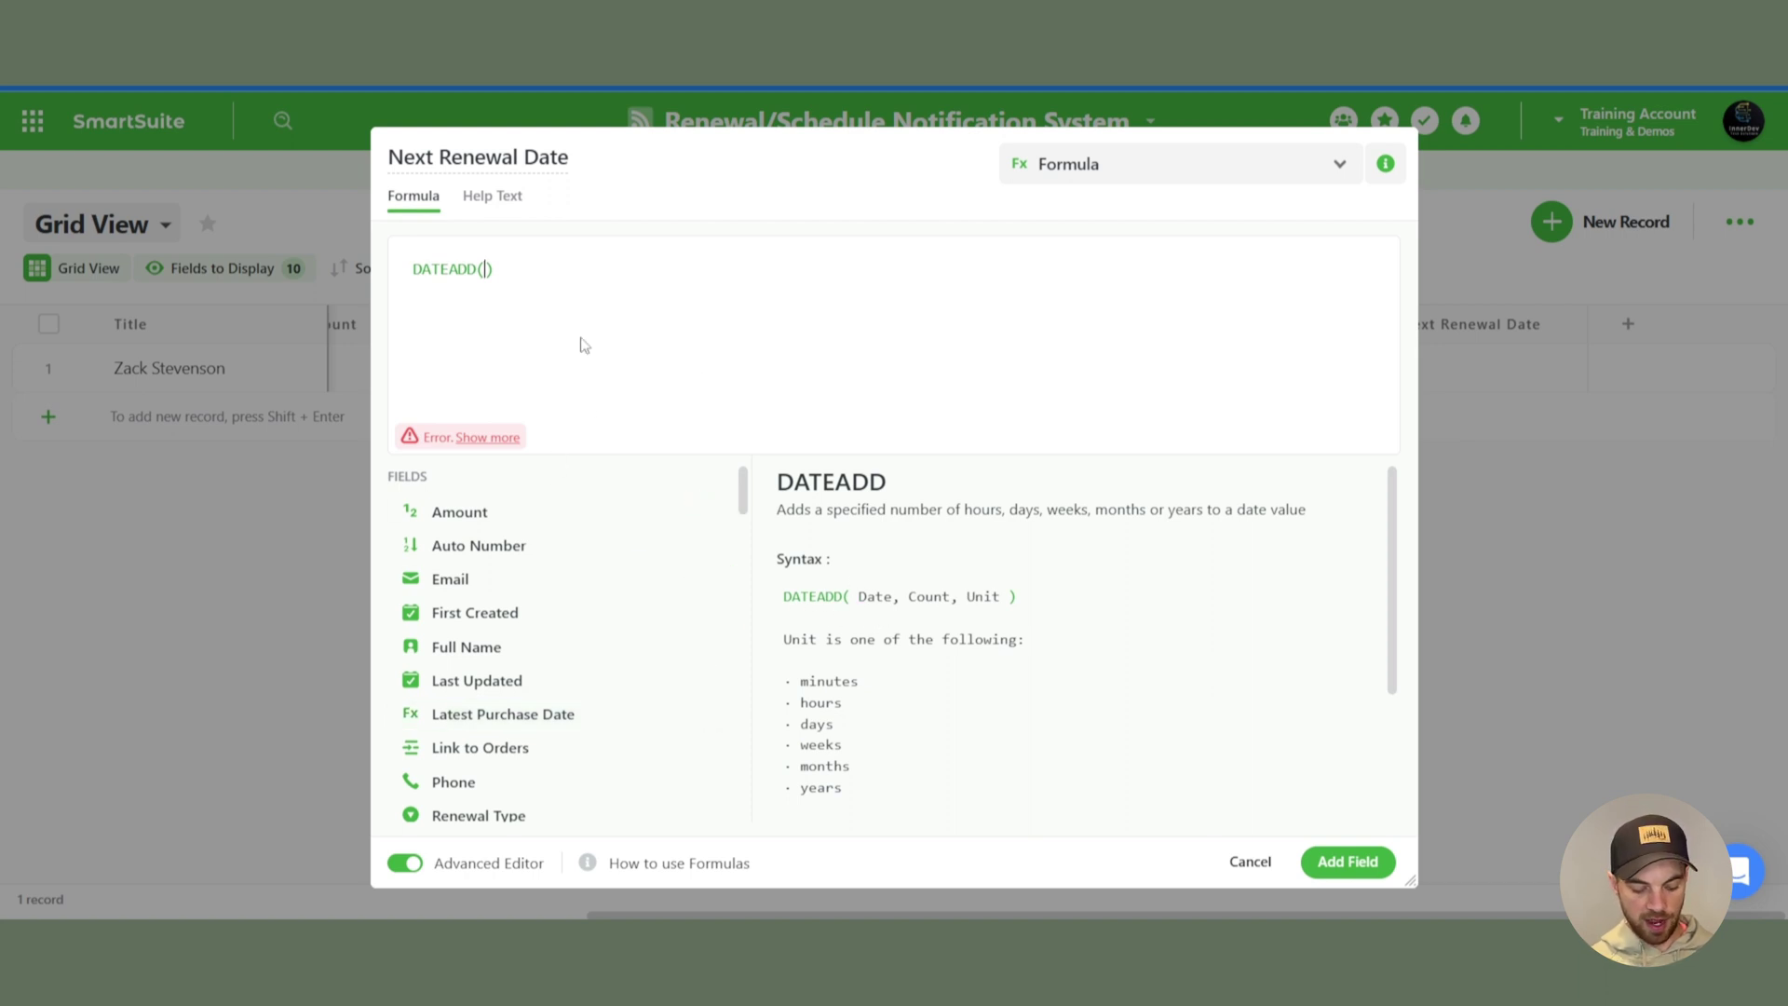
{"action": "type", "text": "lat"}
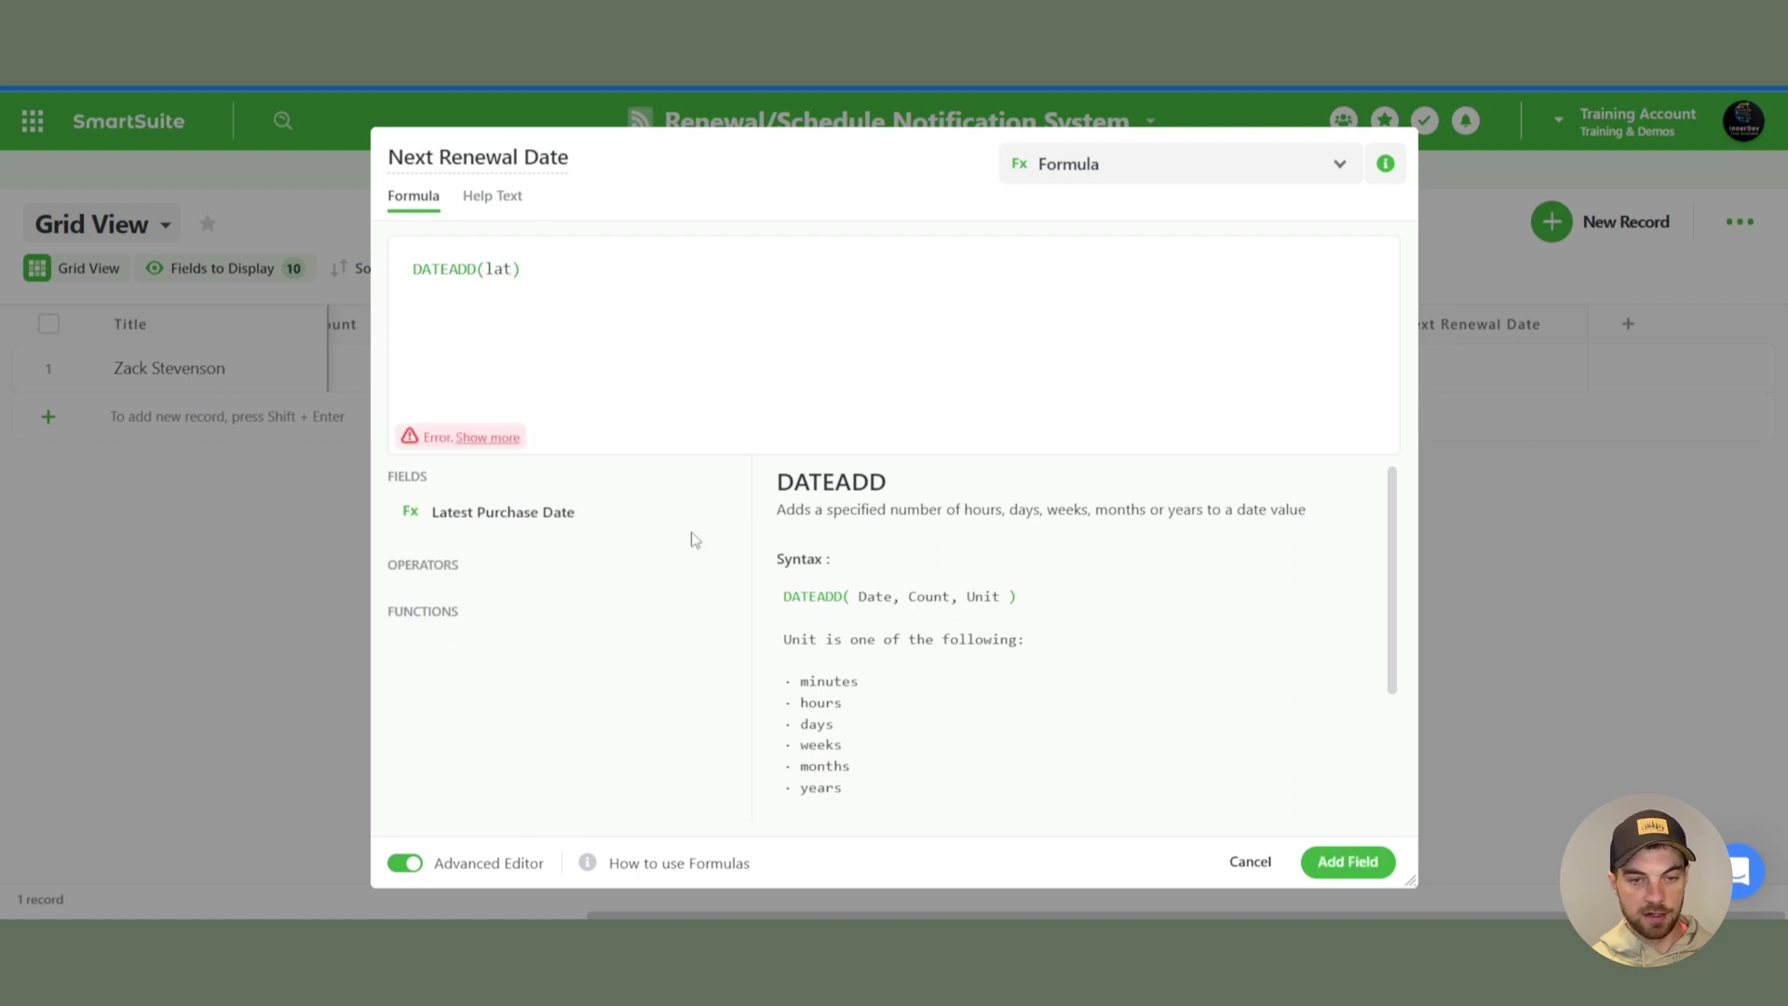
{"action": "left_click", "coordinate": [710, 512]}
{"action": "type", "text": ", "}
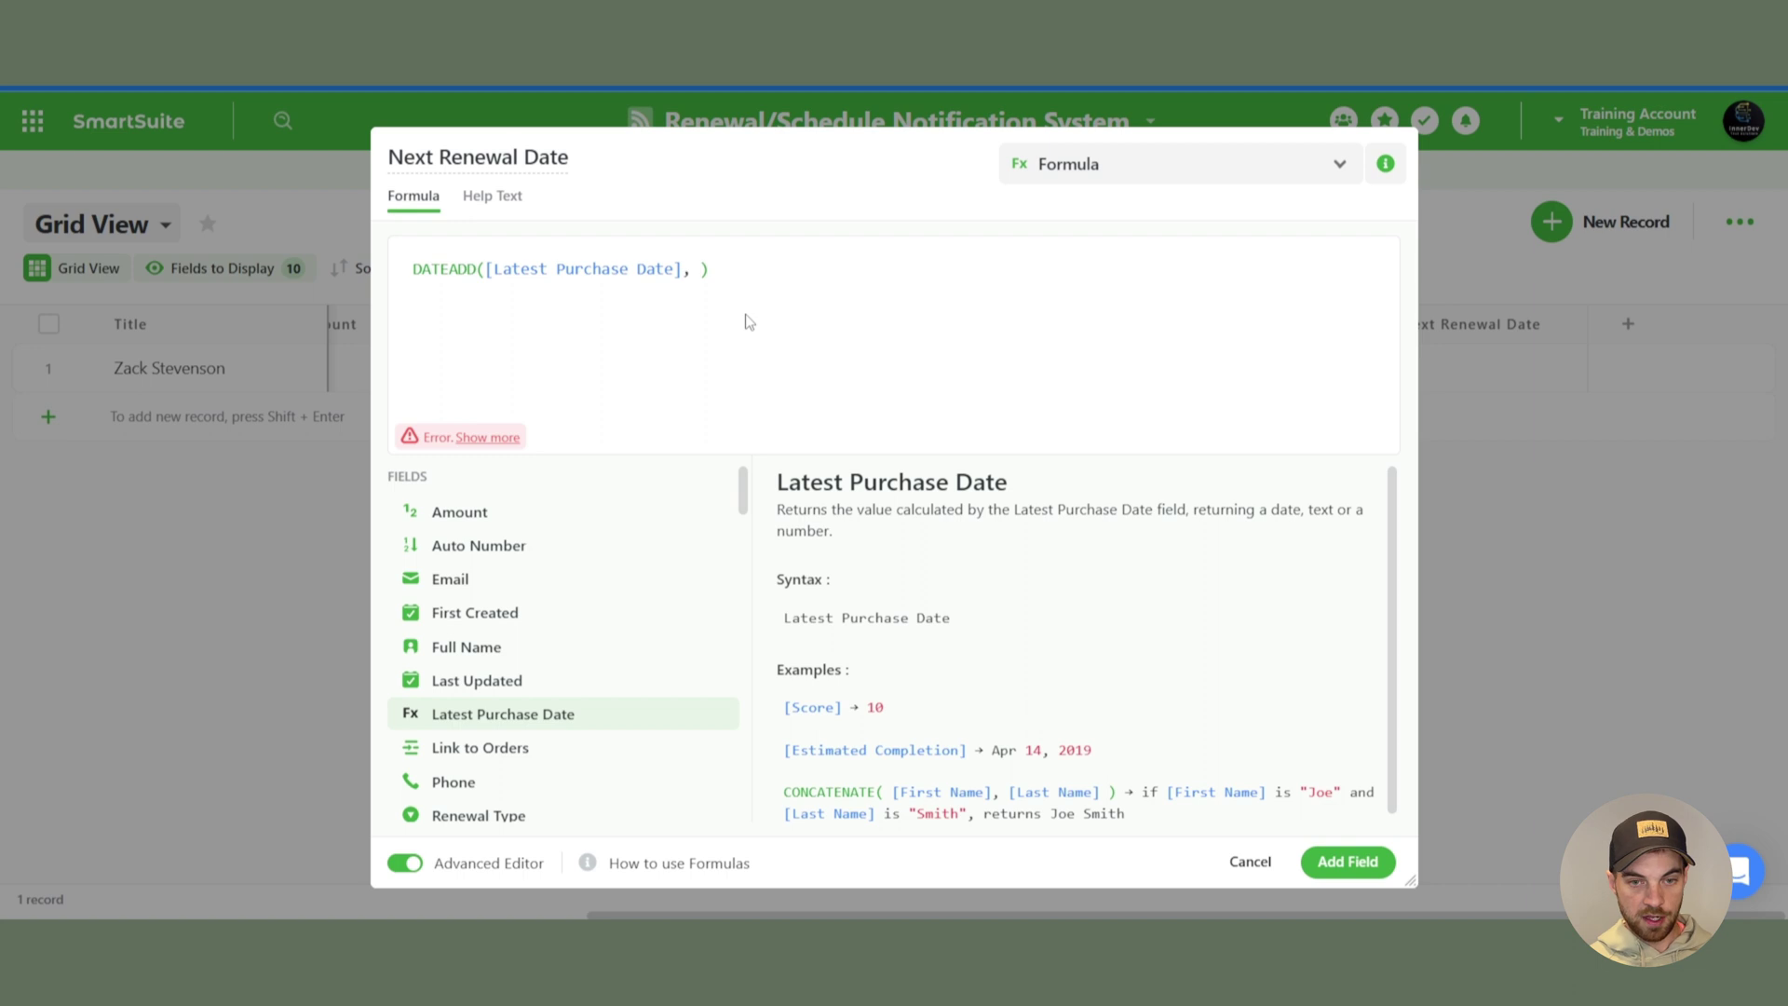
{"action": "type", "text": "ren"}
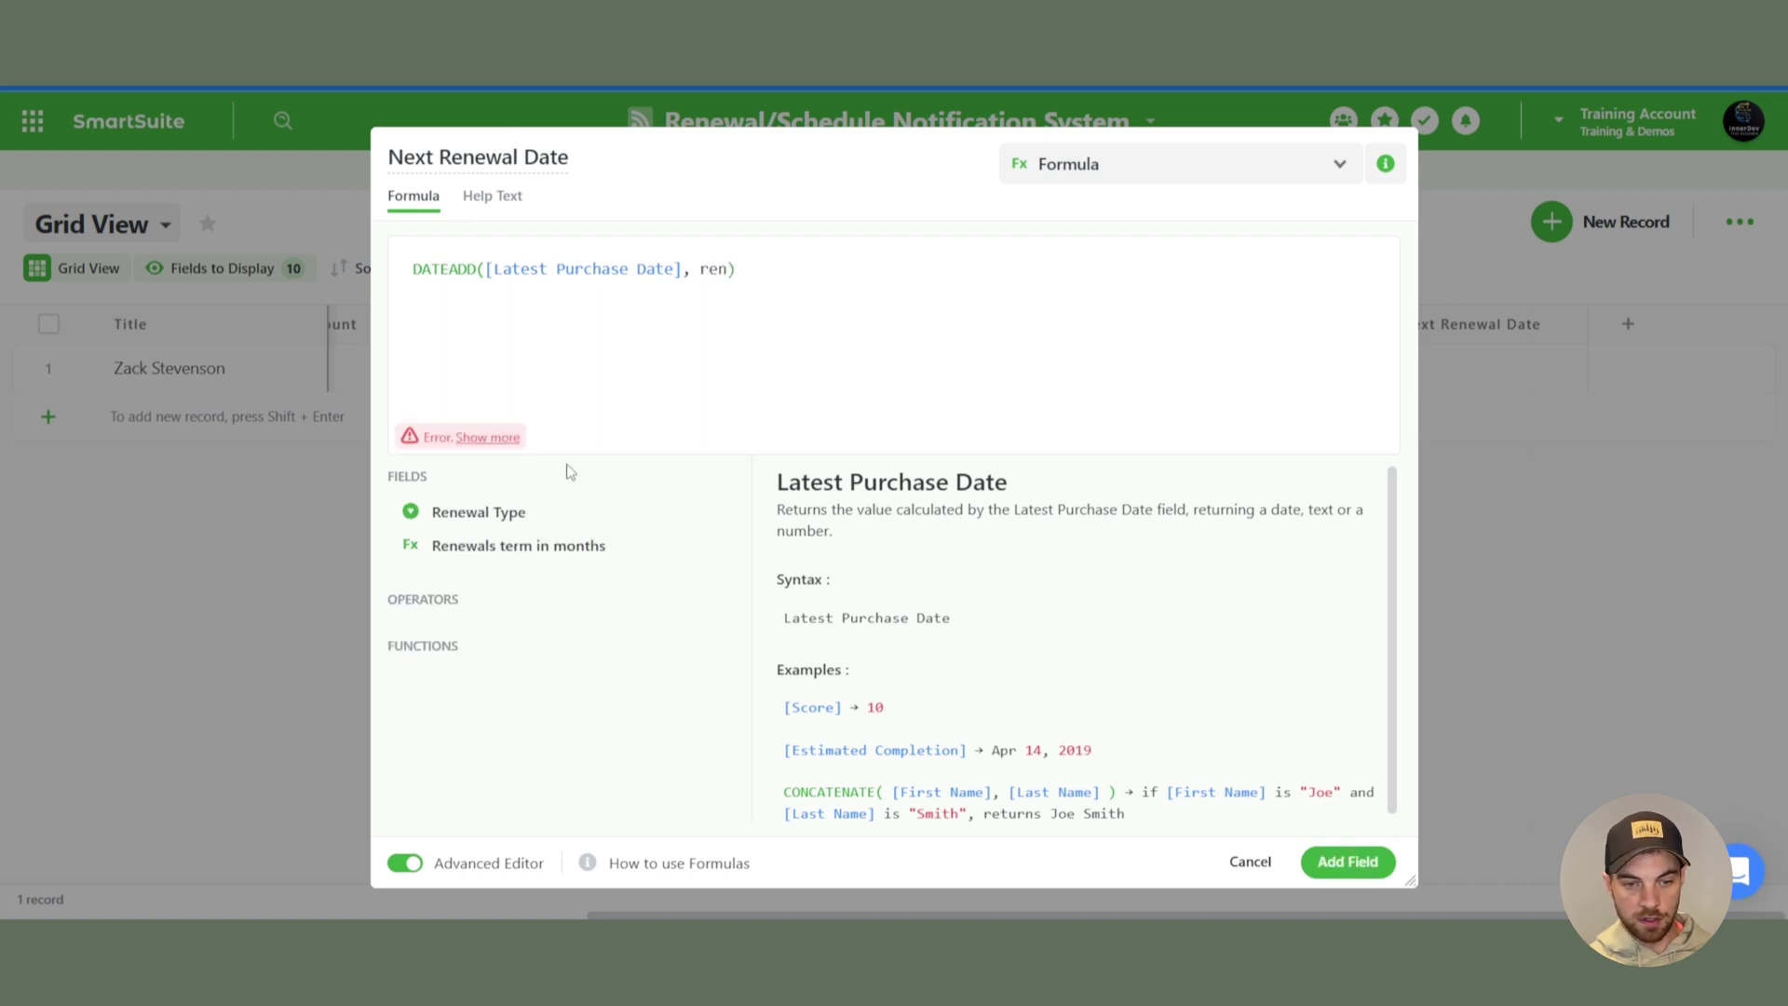
{"action": "left_click", "coordinate": [709, 544]}
{"action": "type", "text": ", "}
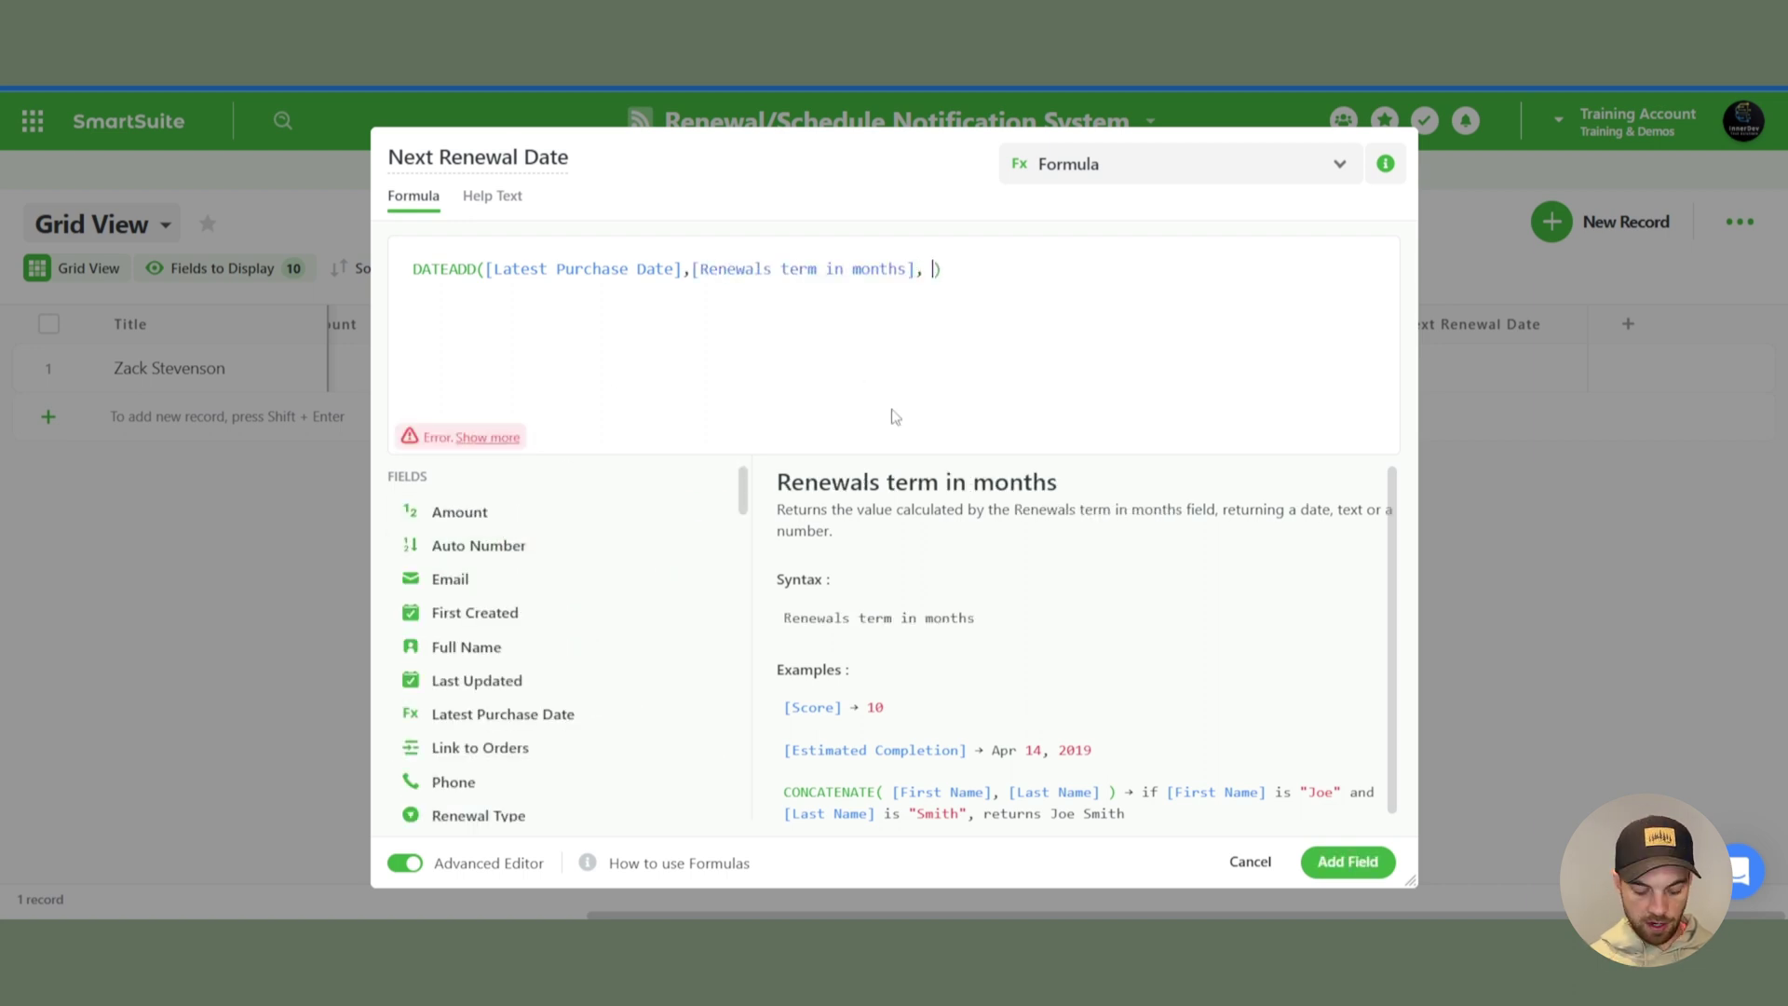
{"action": "type", "text": "\"months"}
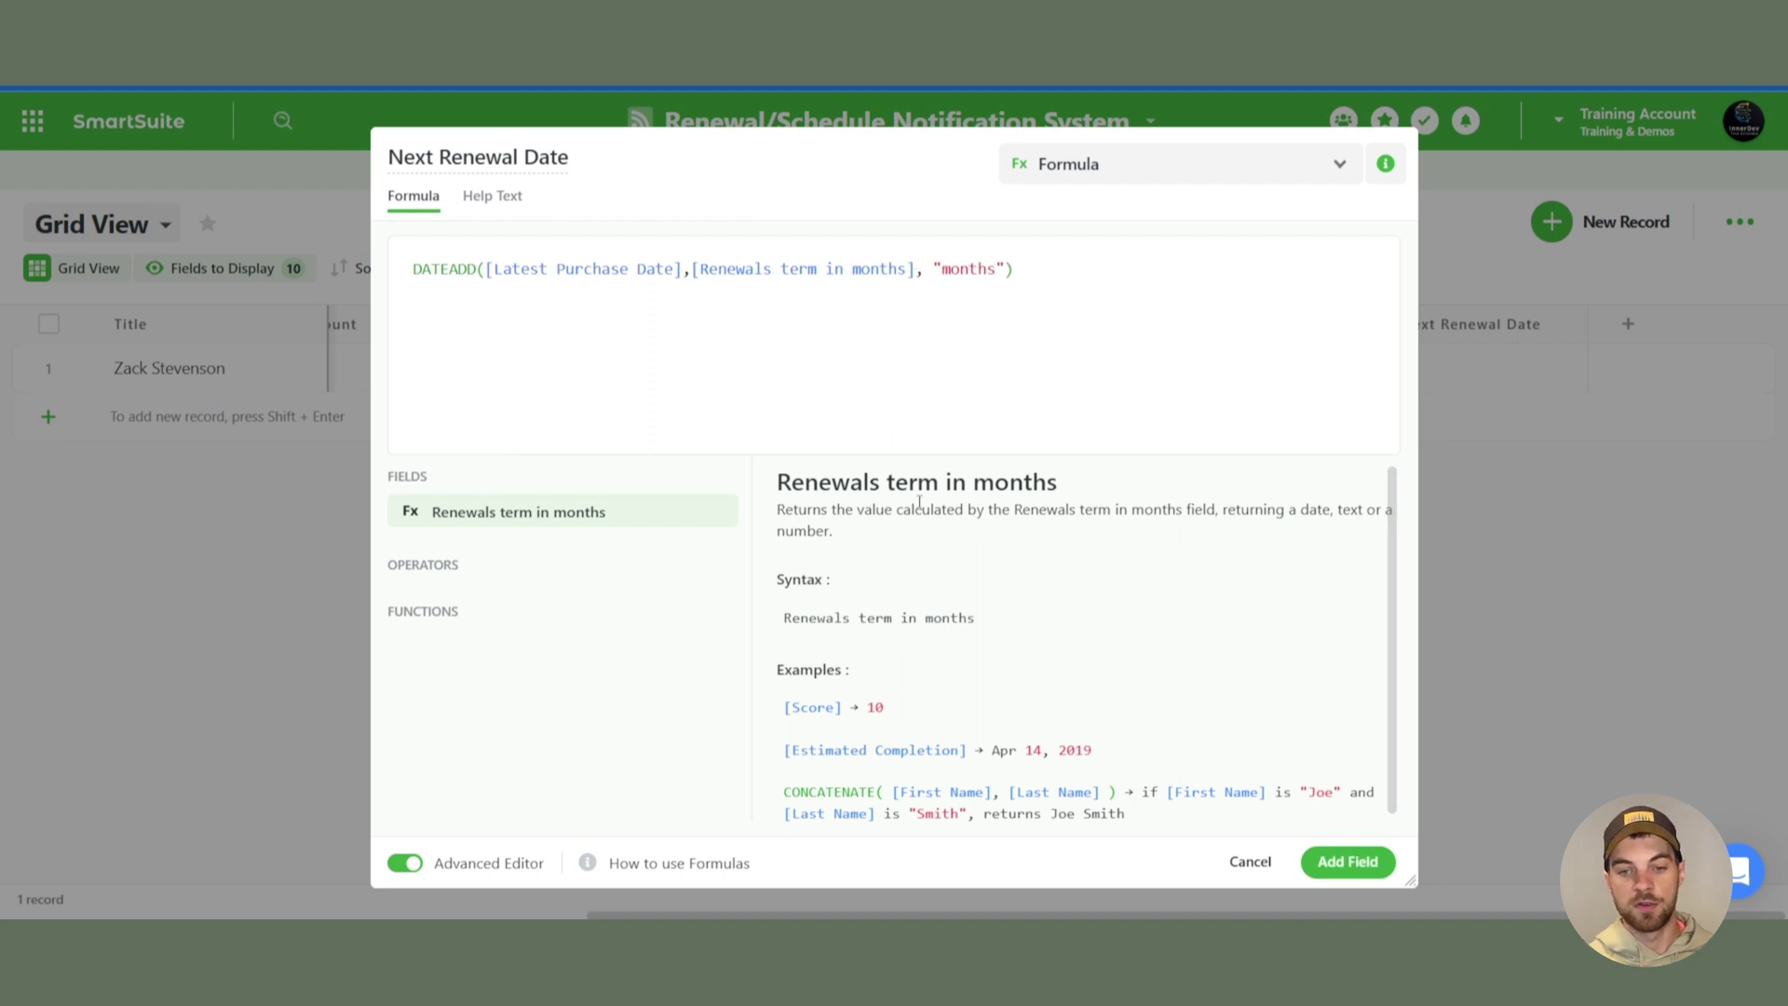
{"action": "left_click", "coordinate": [450, 266]}
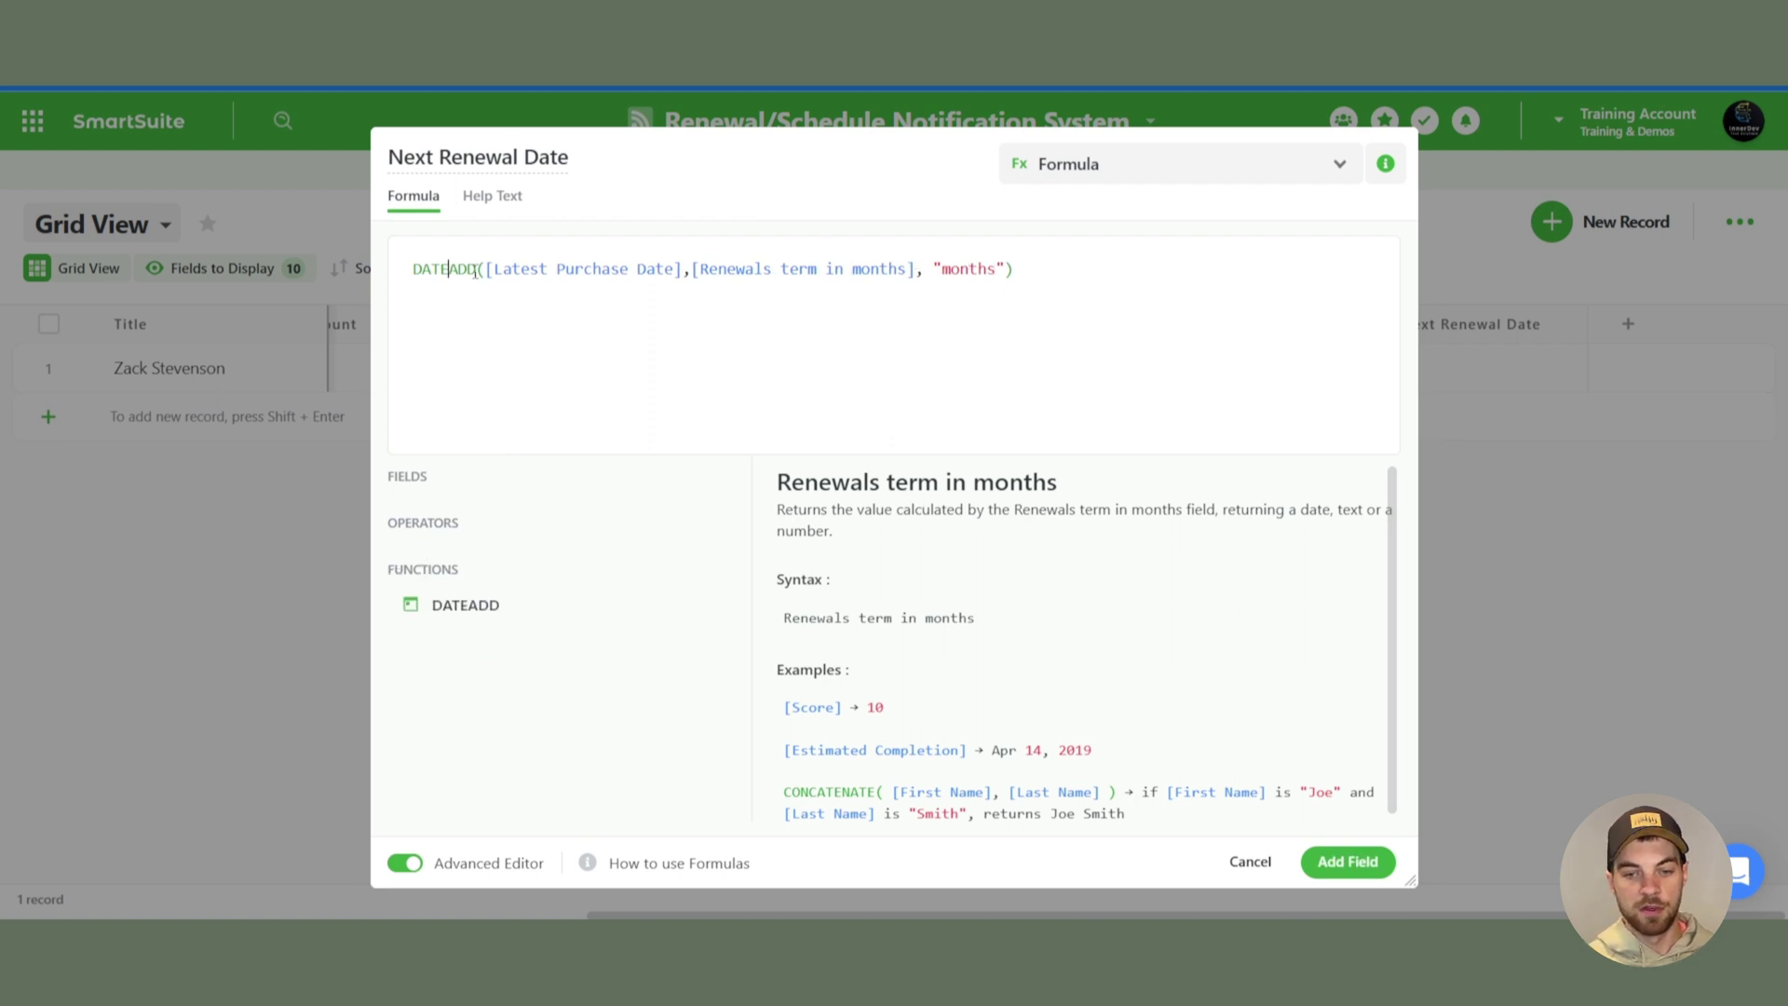
{"action": "left_click", "coordinate": [1347, 861]}
{"action": "scroll", "coordinate": [1048, 820], "scroll_direction": "right", "scroll_amount": 8}
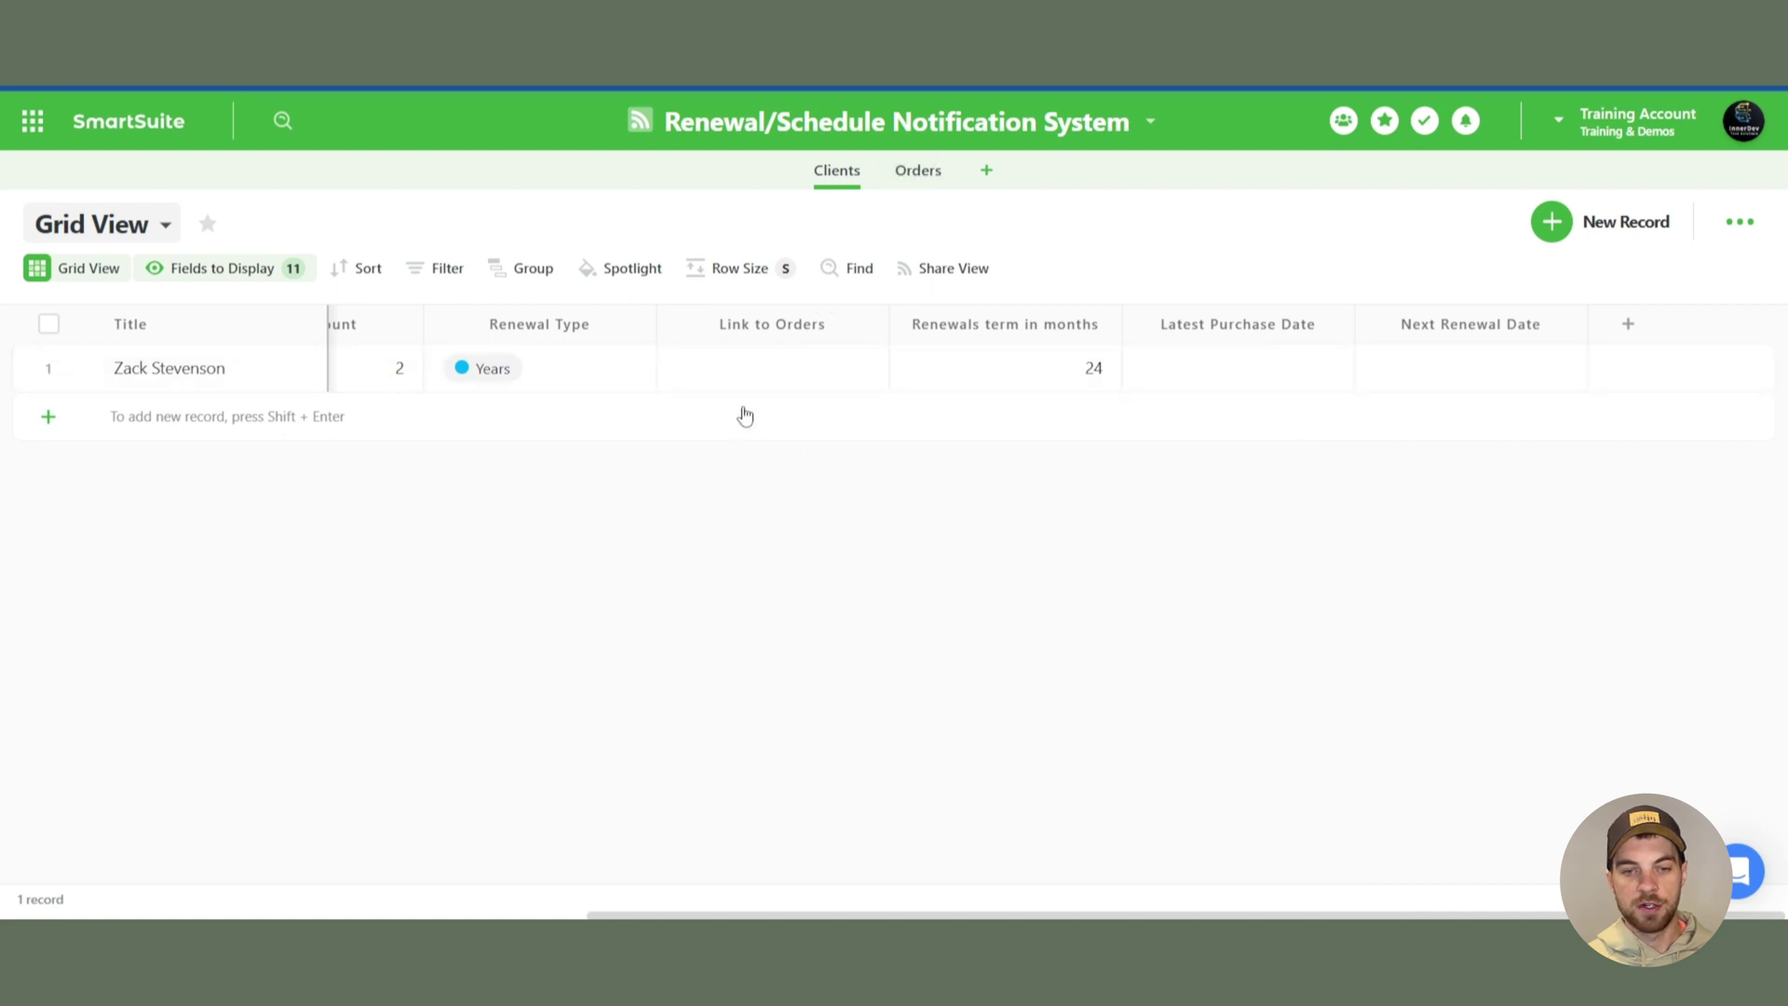
- Link the client to a new order with notes Item 123 and purchase date Apr 18, 2023
{"action": "left_click", "coordinate": [743, 375]}
{"action": "left_click", "coordinate": [680, 368]}
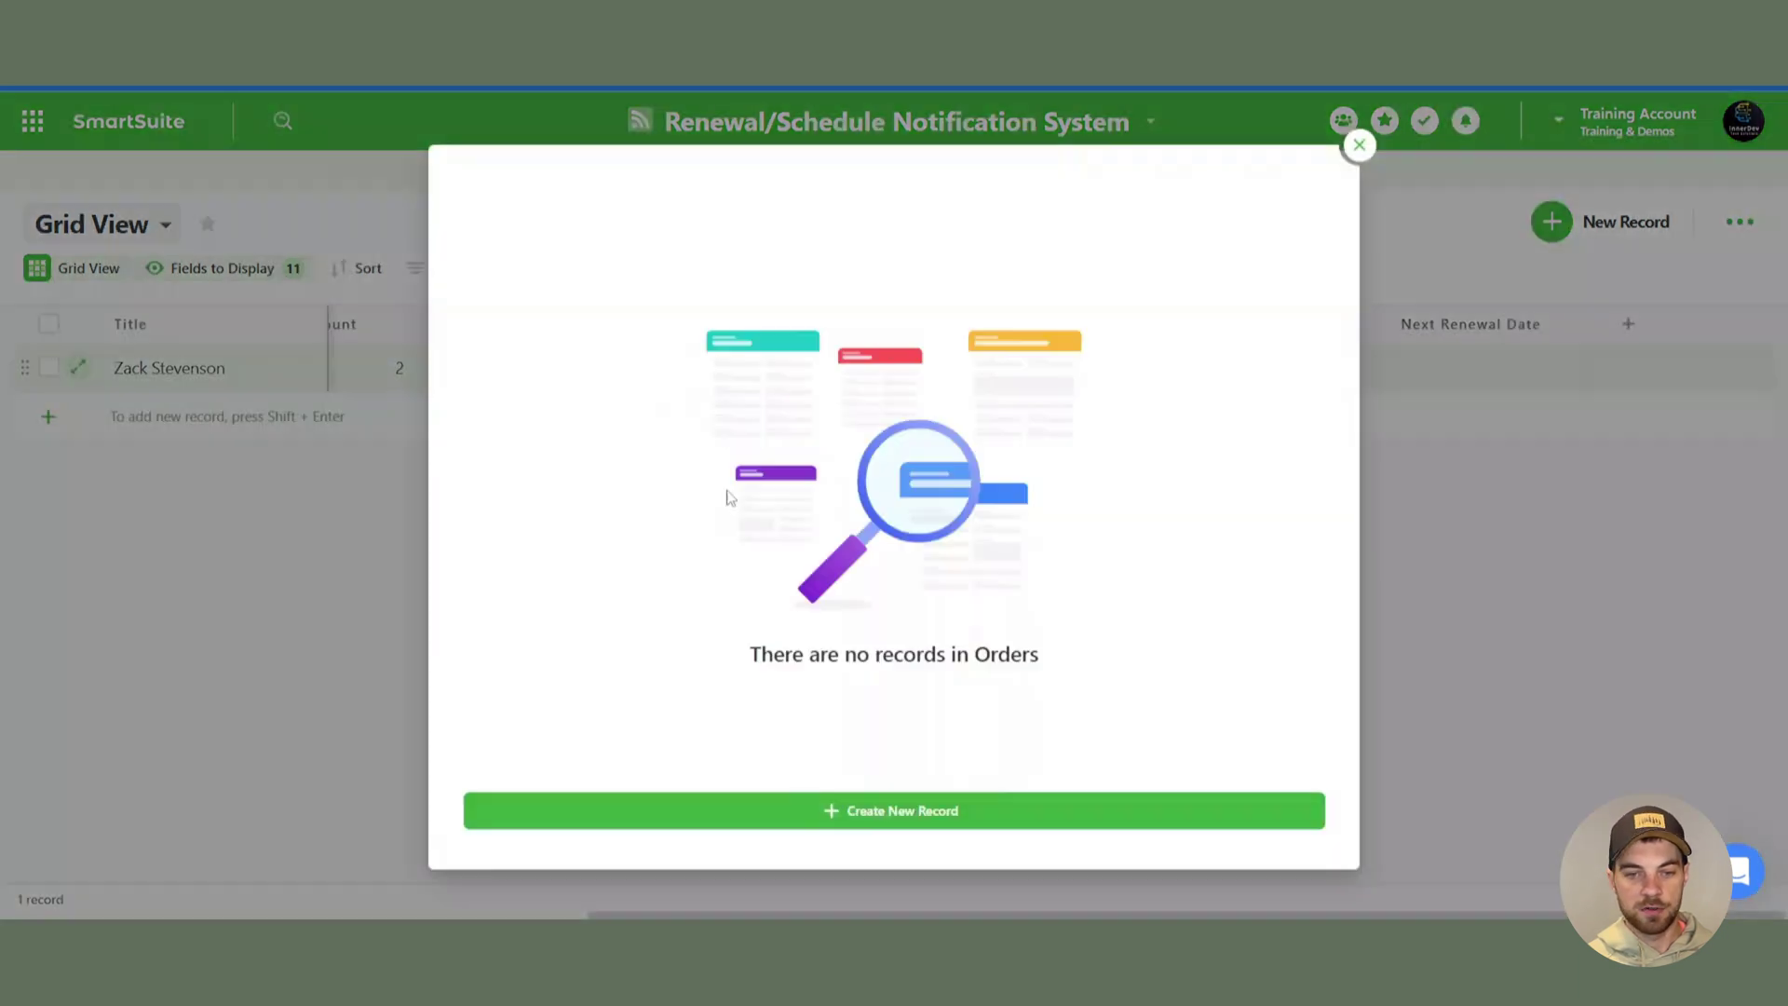
{"action": "left_click", "coordinate": [873, 808]}
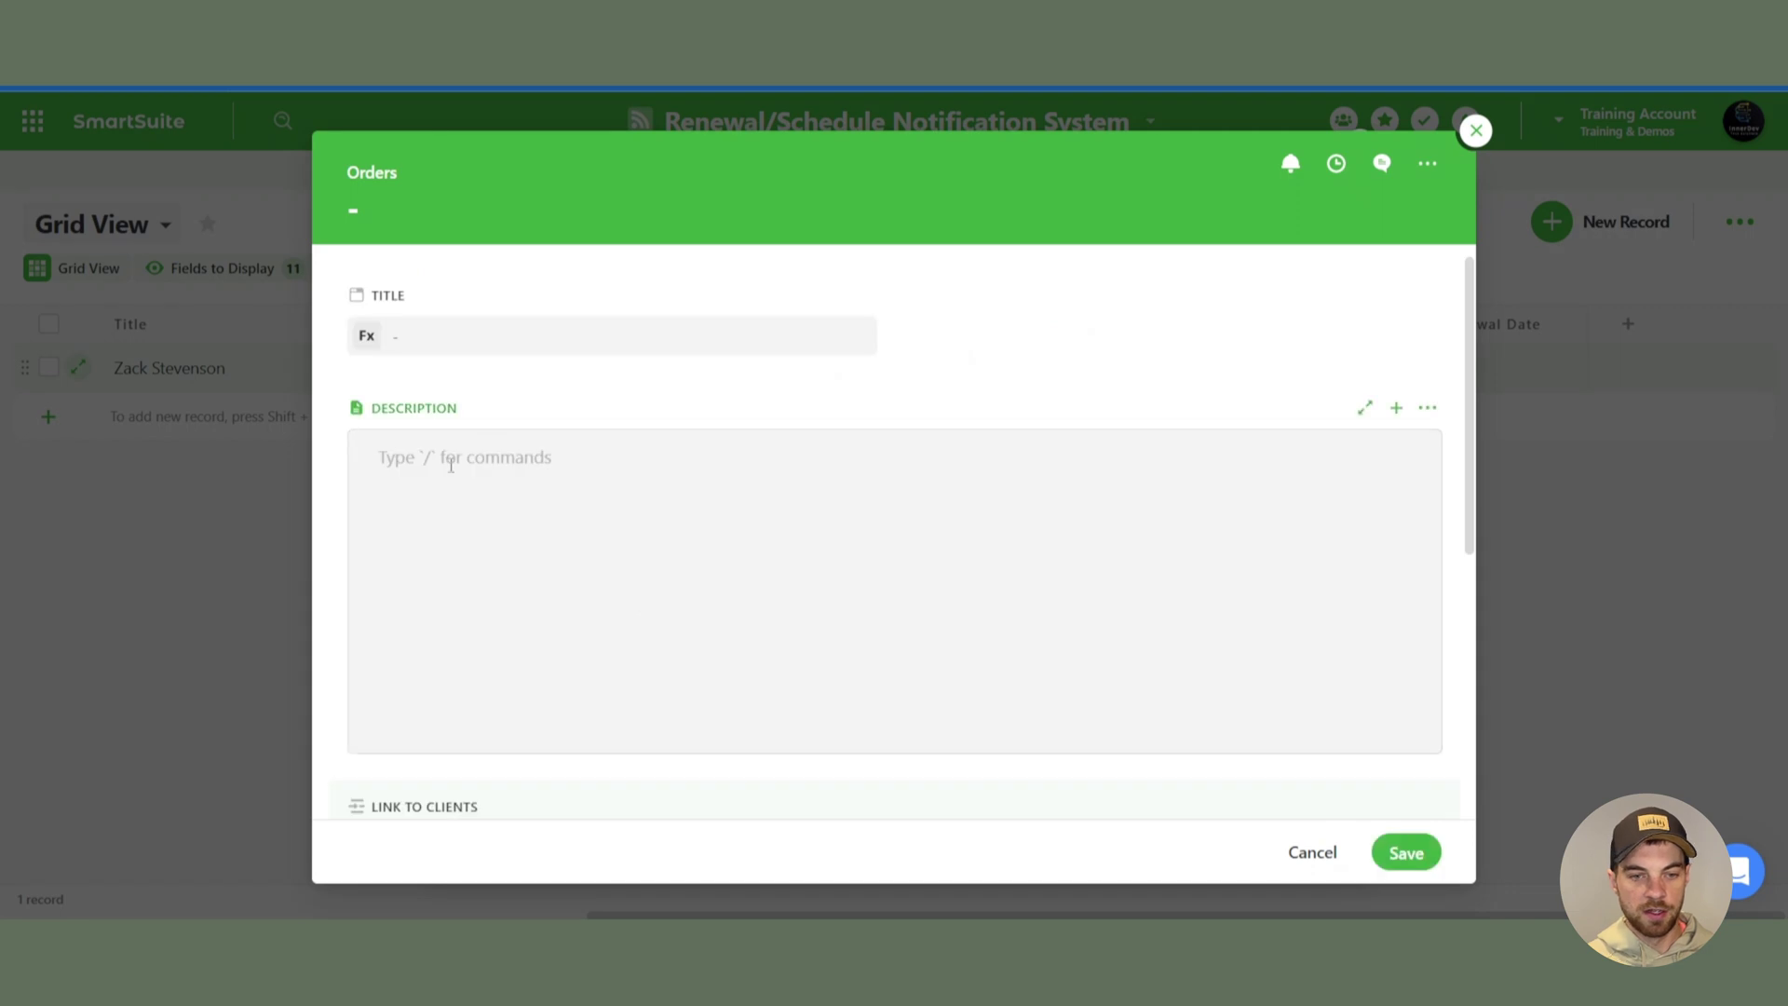
{"action": "scroll", "coordinate": [558, 503], "scroll_direction": "down", "scroll_amount": 4}
{"action": "scroll", "coordinate": [494, 466], "scroll_direction": "down", "scroll_amount": 2}
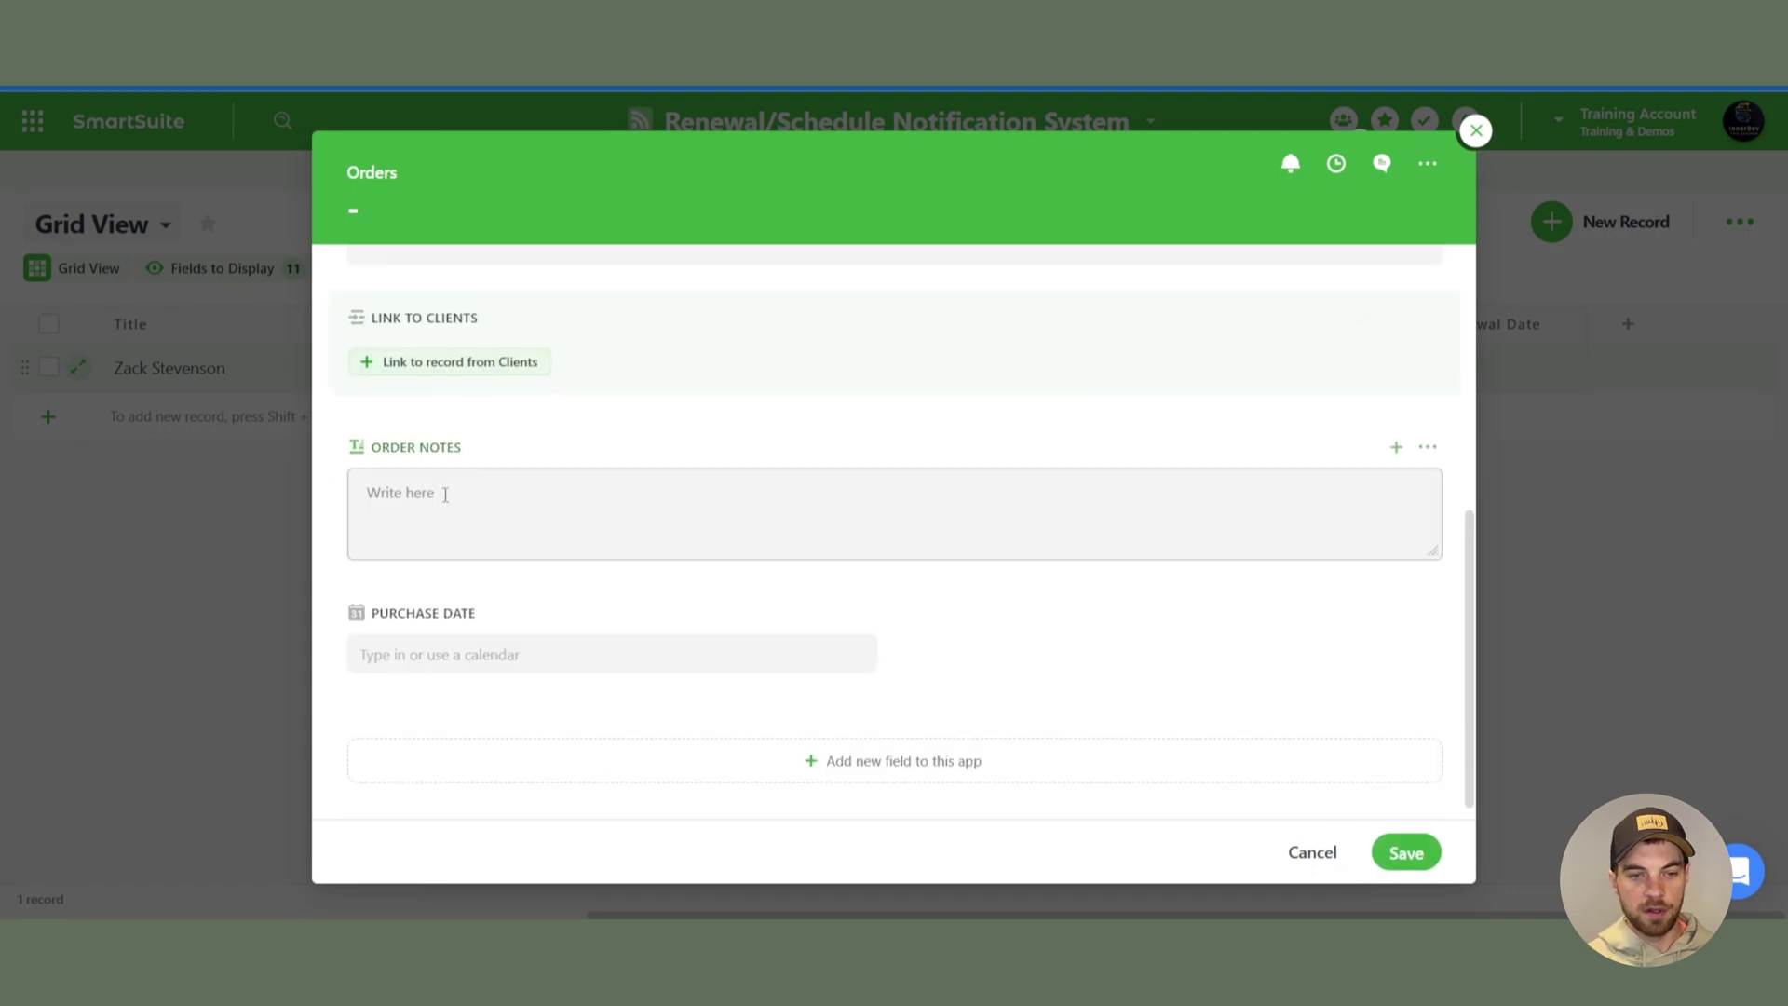
{"action": "left_click", "coordinate": [615, 503]}
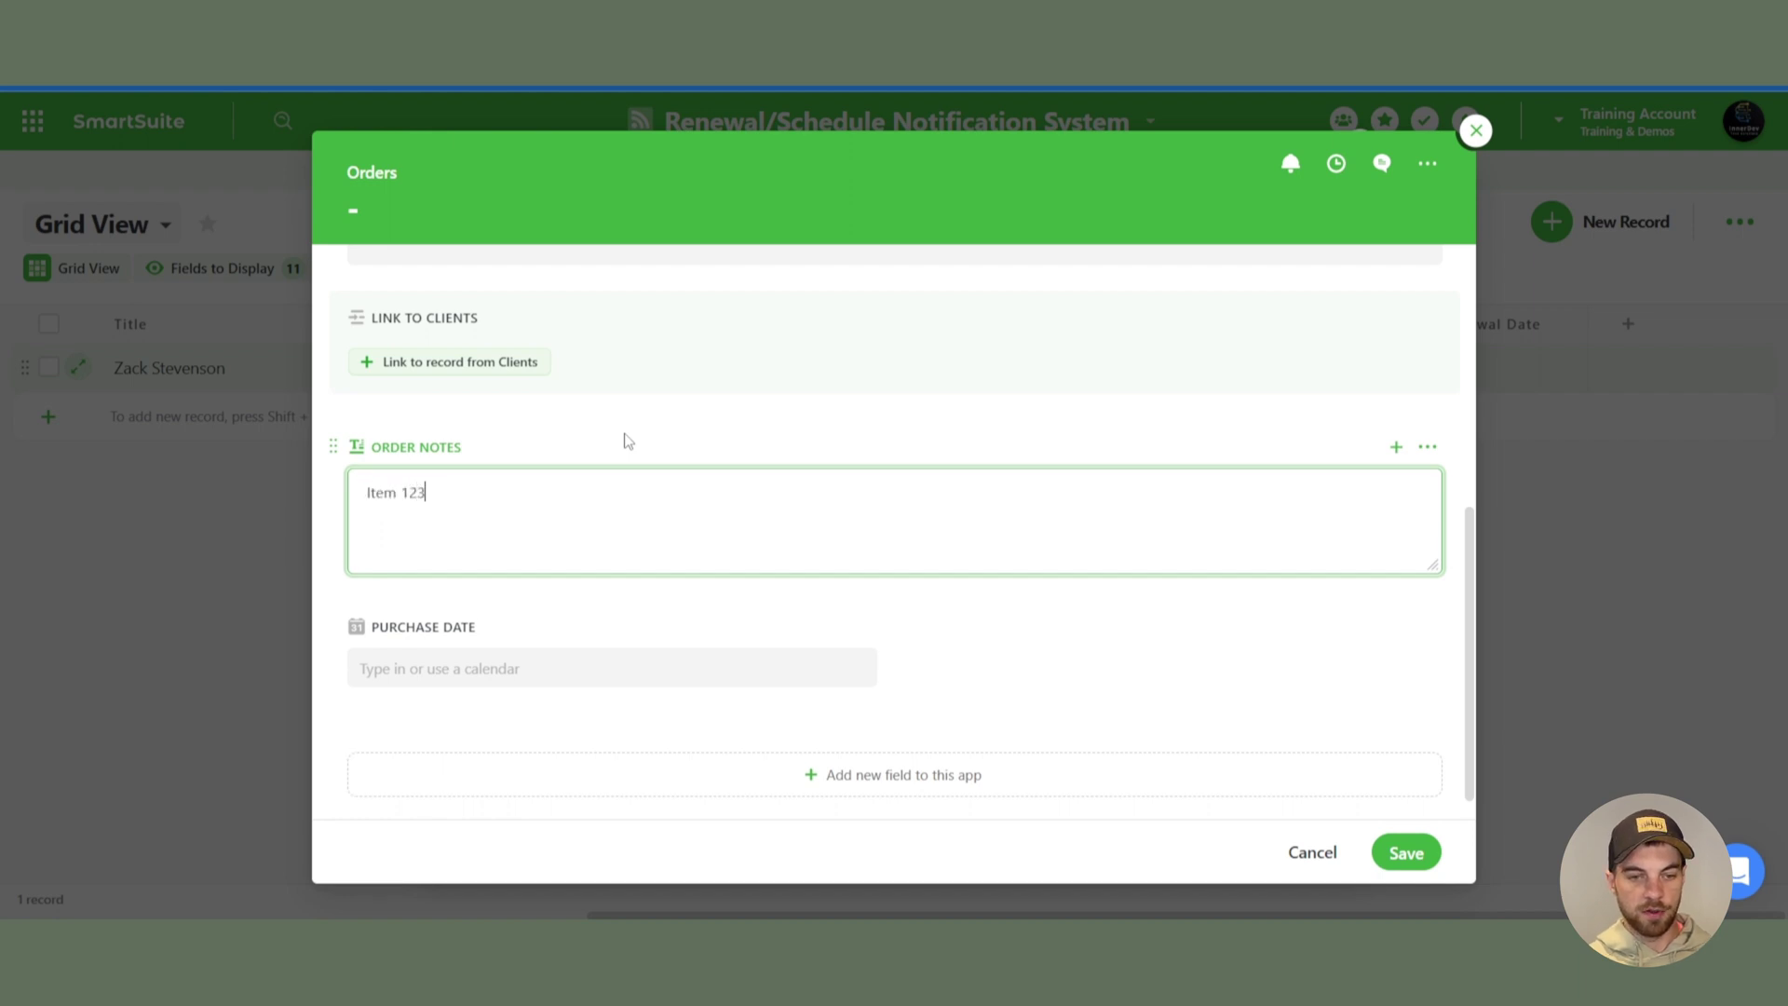
{"action": "left_click", "coordinate": [494, 677]}
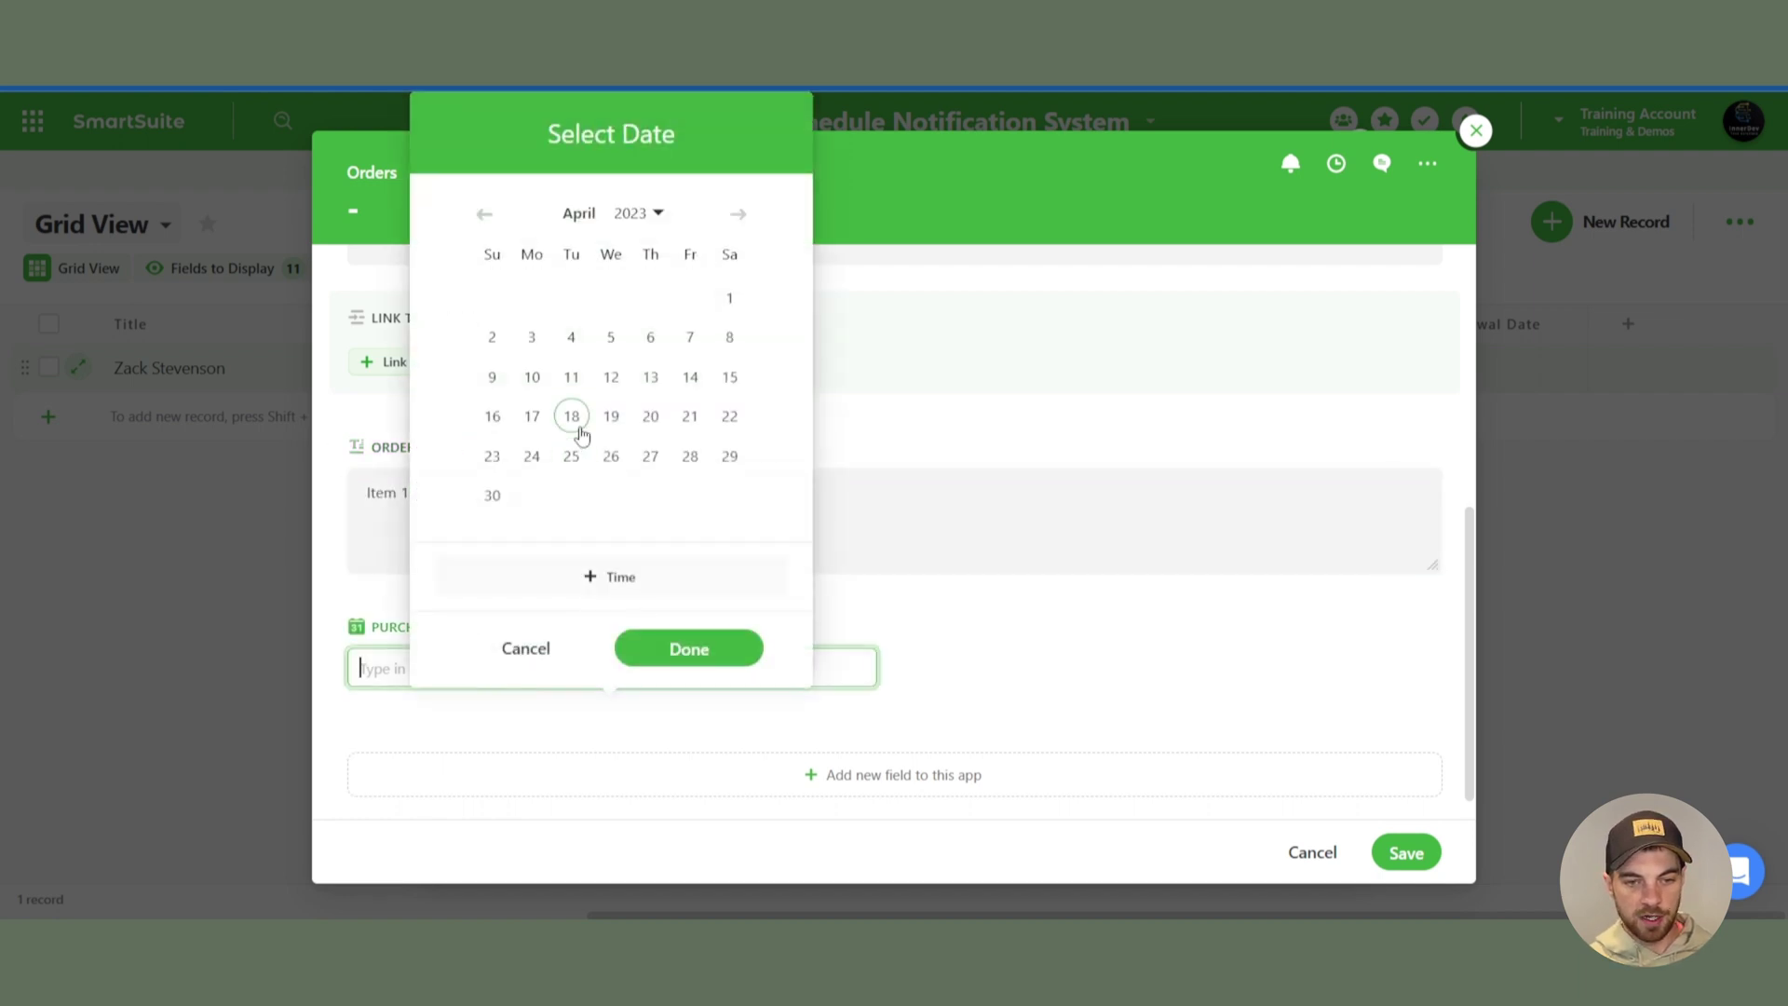
{"action": "left_click", "coordinate": [572, 419]}
{"action": "left_click", "coordinate": [687, 657]}
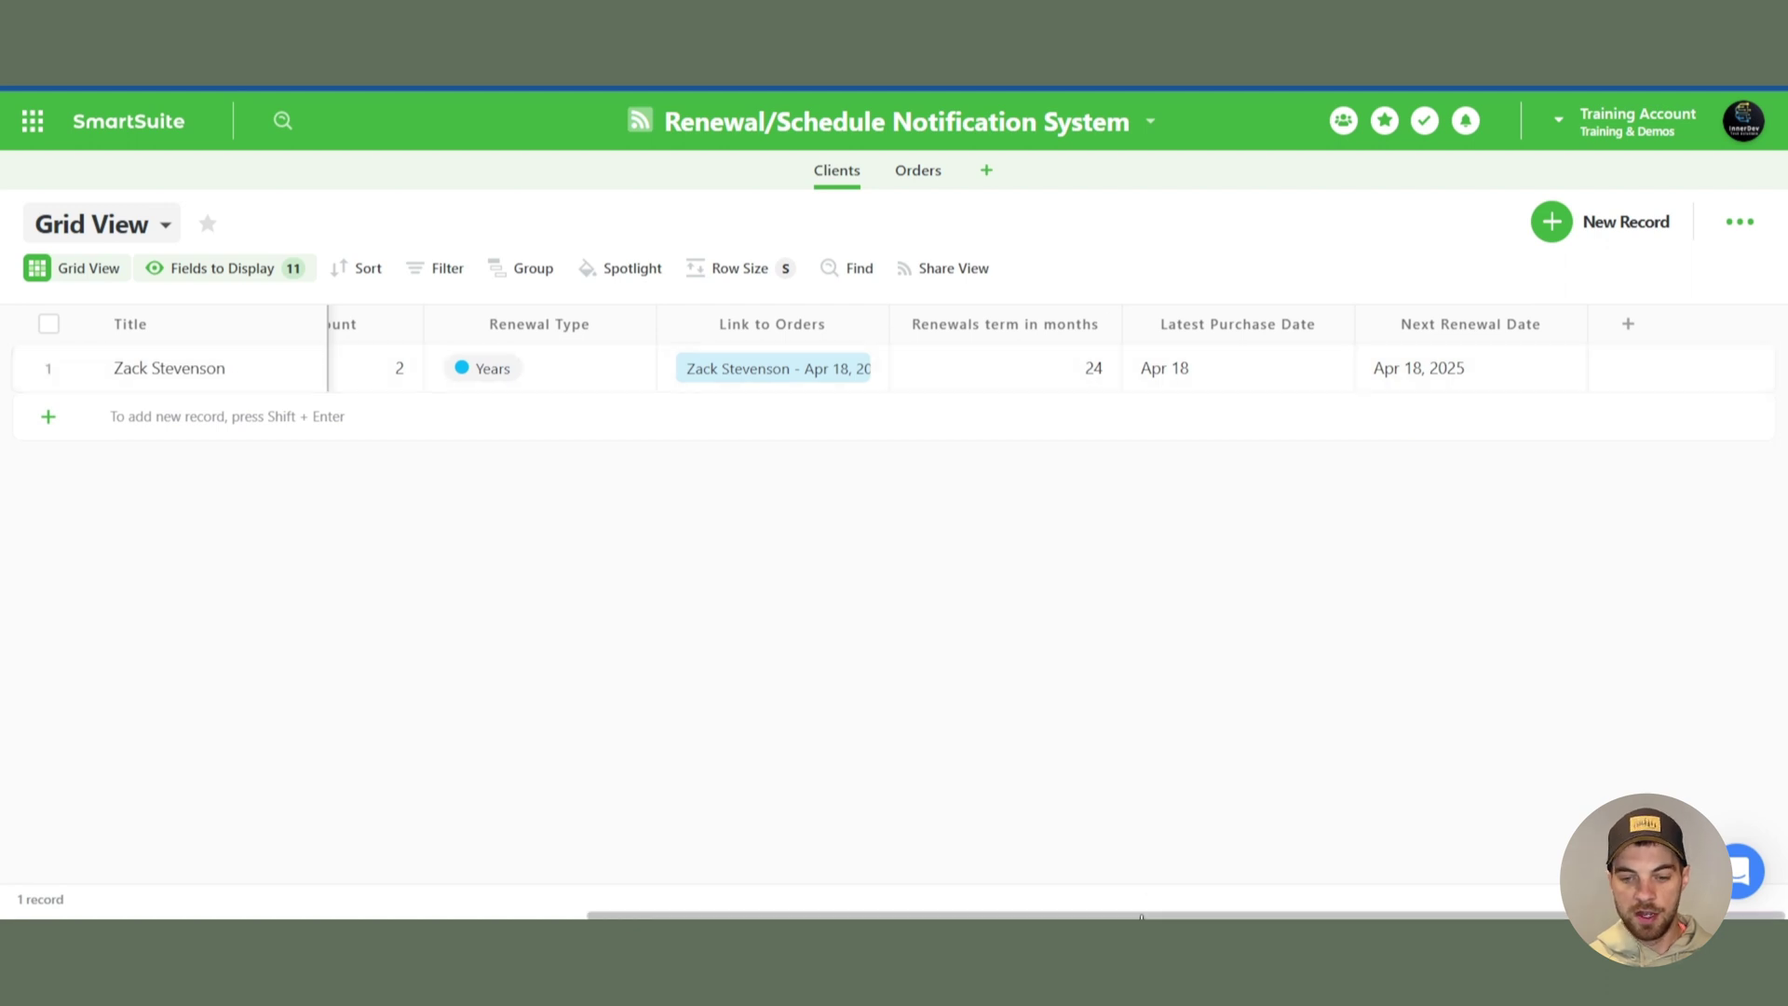
- Change the client's Renewal Type to Months and set Amount to 1
{"action": "left_click_drag", "start_coordinate": [1138, 917], "coordinate": [987, 916]}
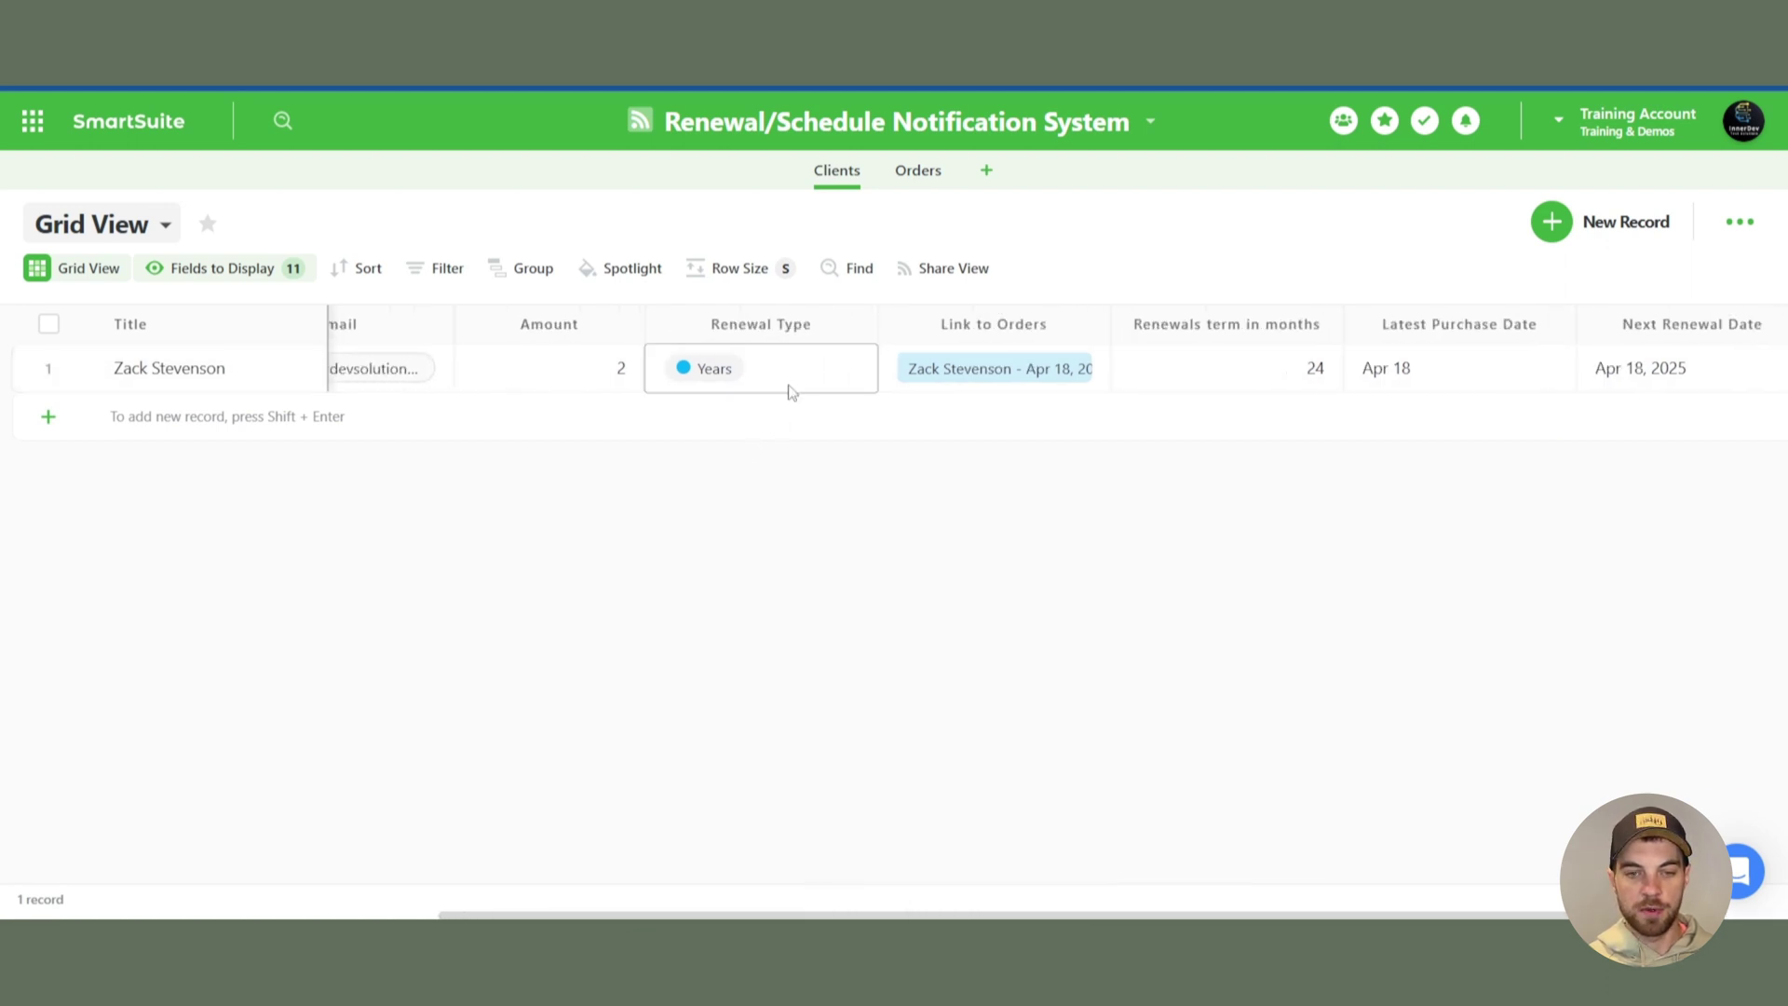
{"action": "left_click", "coordinate": [861, 371]}
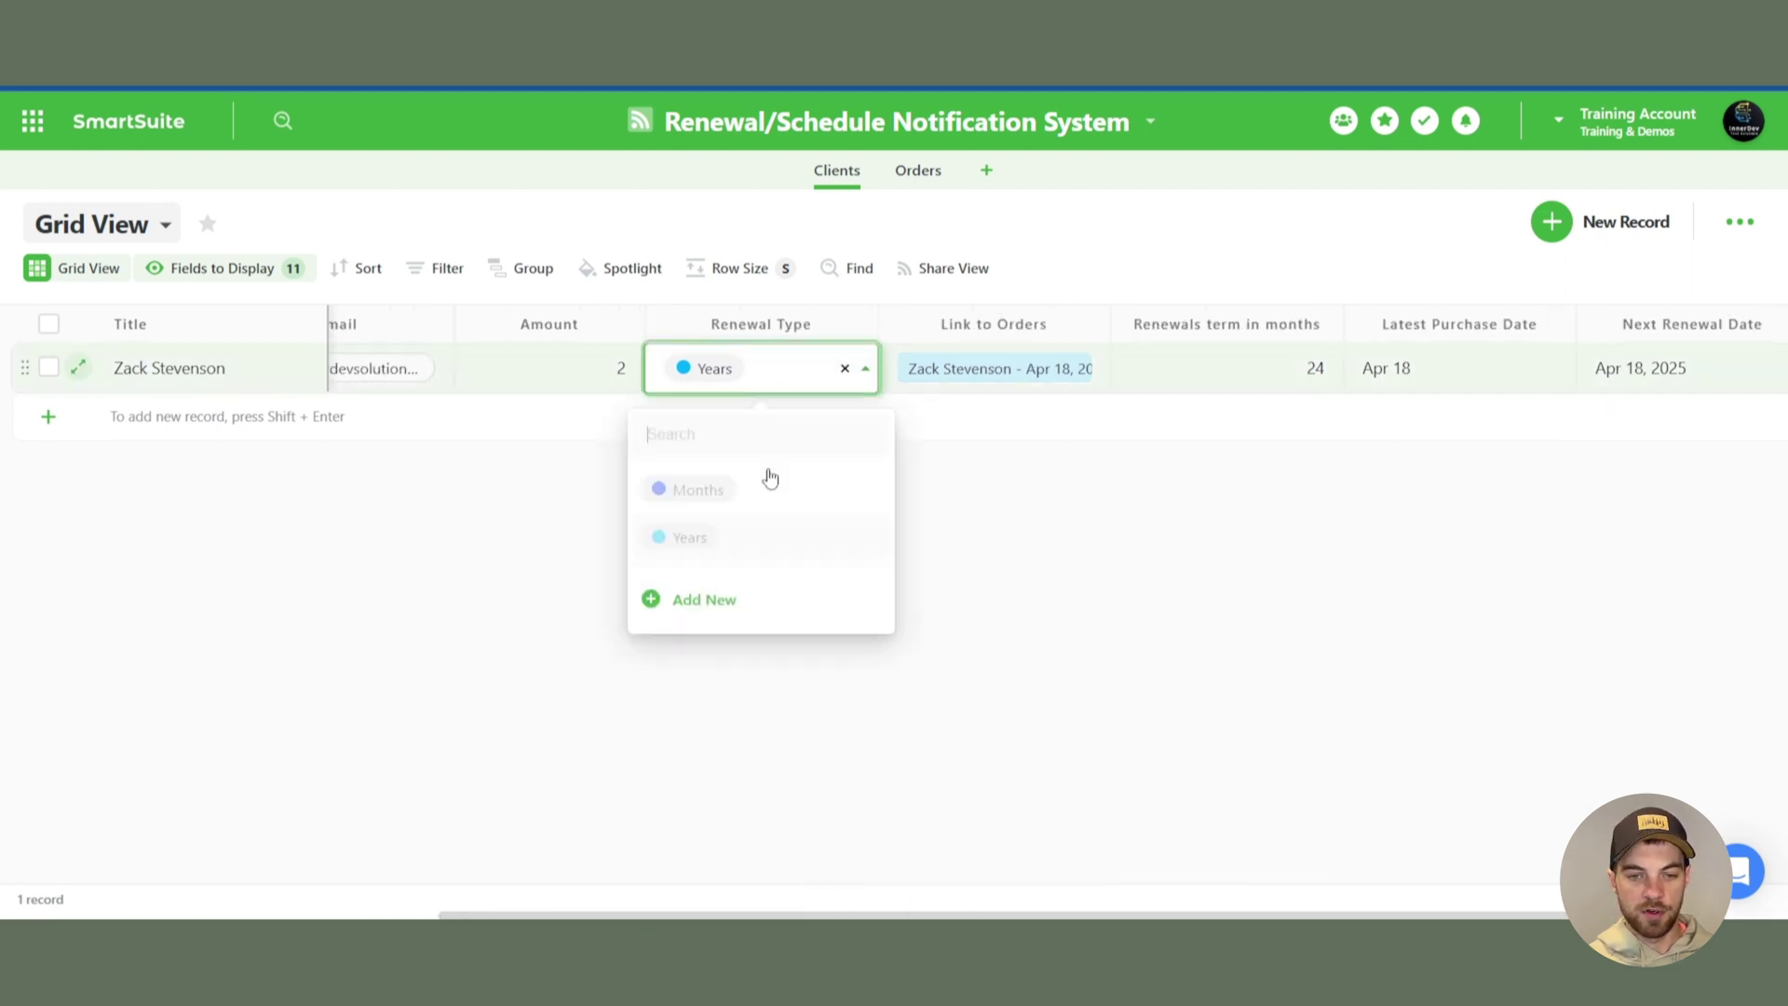
{"action": "left_click", "coordinate": [687, 487]}
{"action": "left_click", "coordinate": [620, 387]}
{"action": "type", "text": "1"}
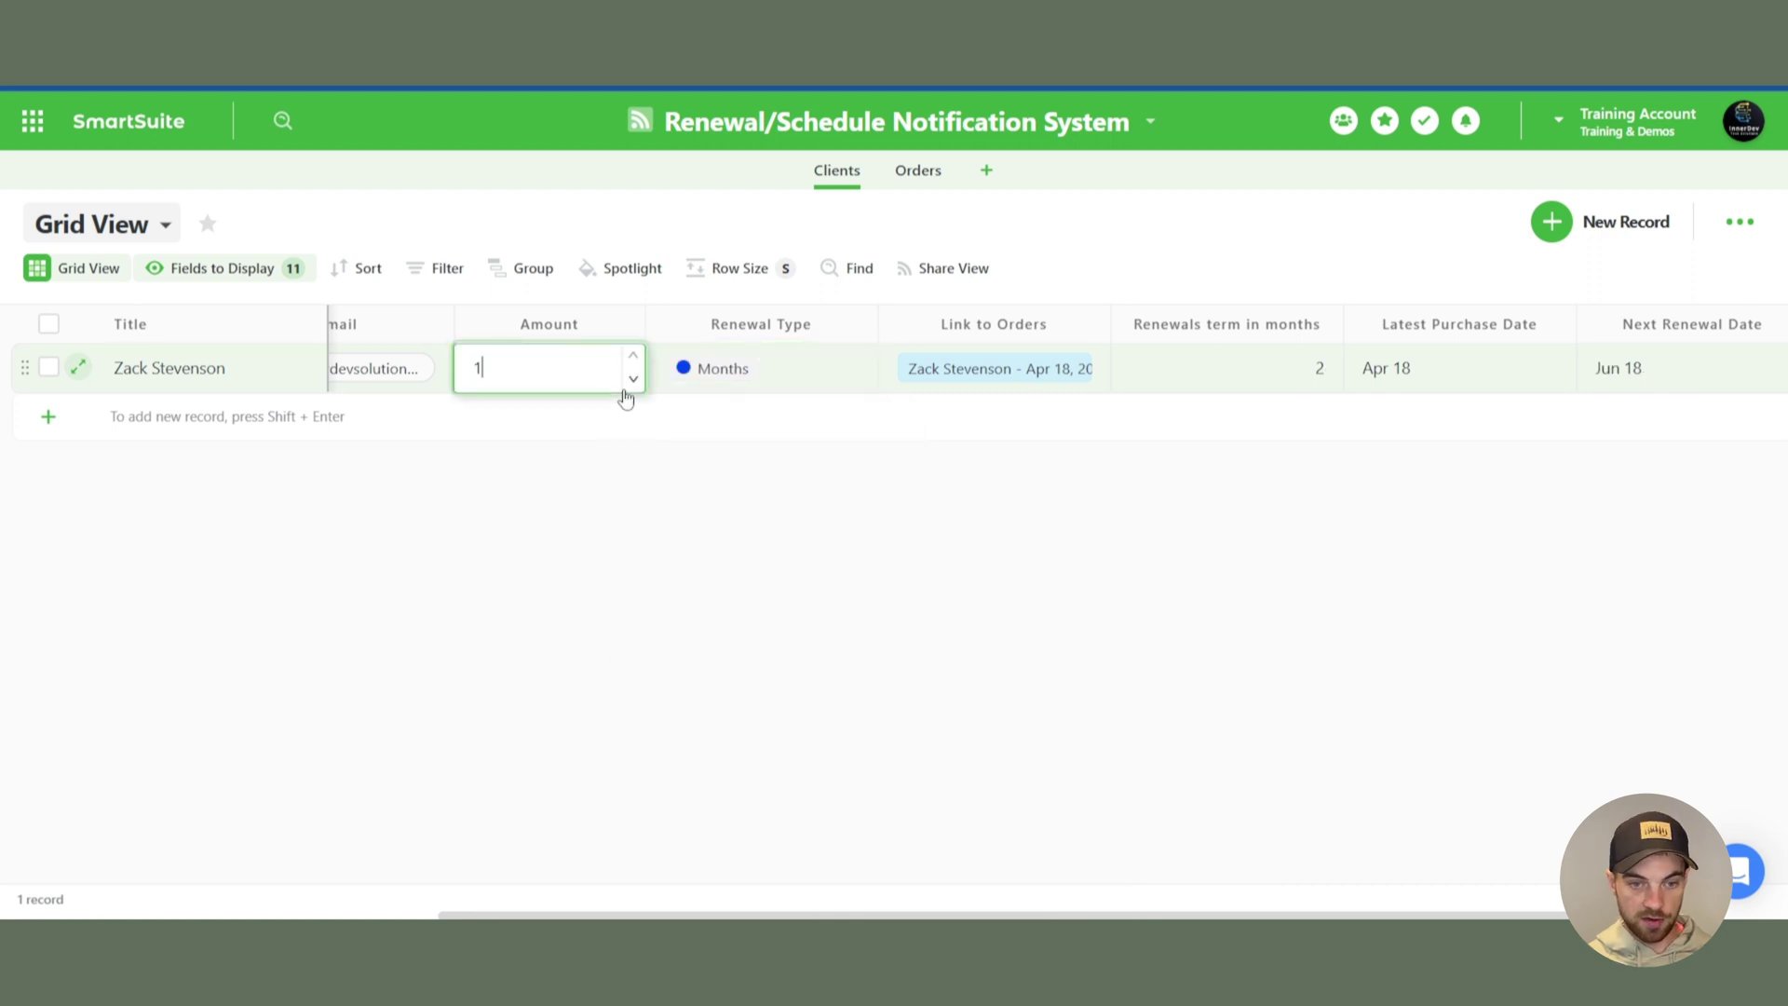
{"action": "left_click", "coordinate": [865, 772]}
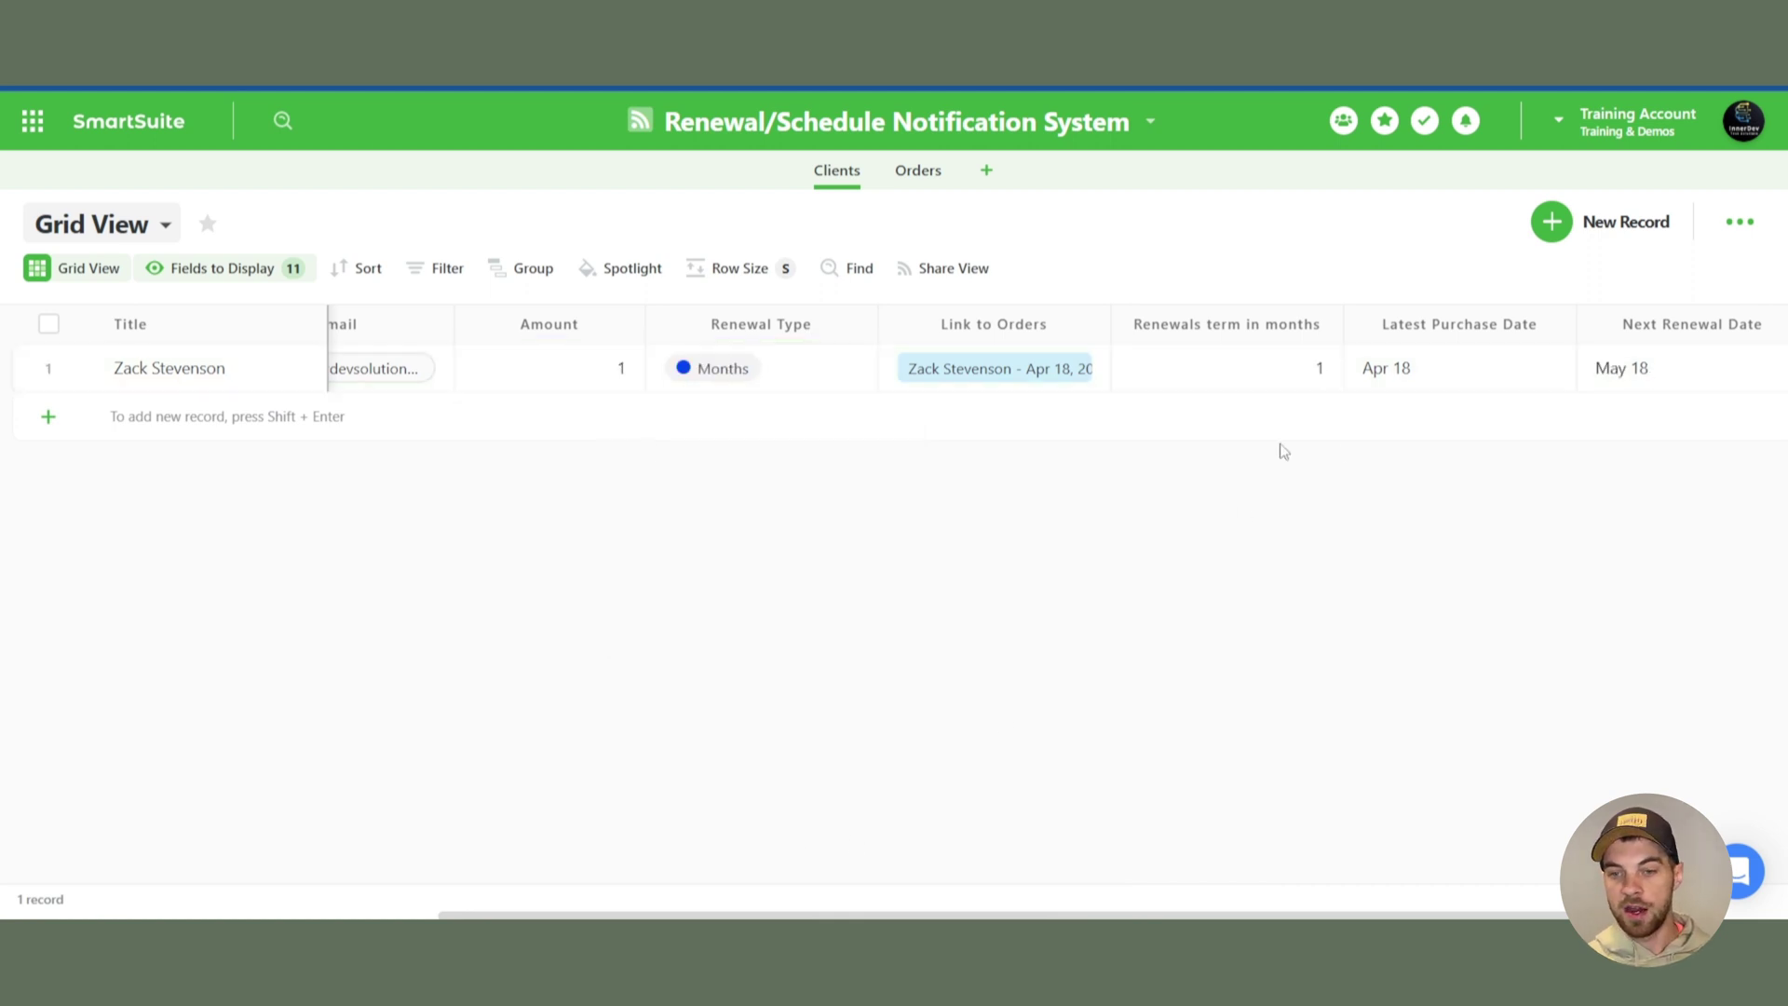
- In Orders, move the order's Purchase Date to Mar 18, 2023, then return to Clients
{"action": "left_click", "coordinate": [918, 171]}
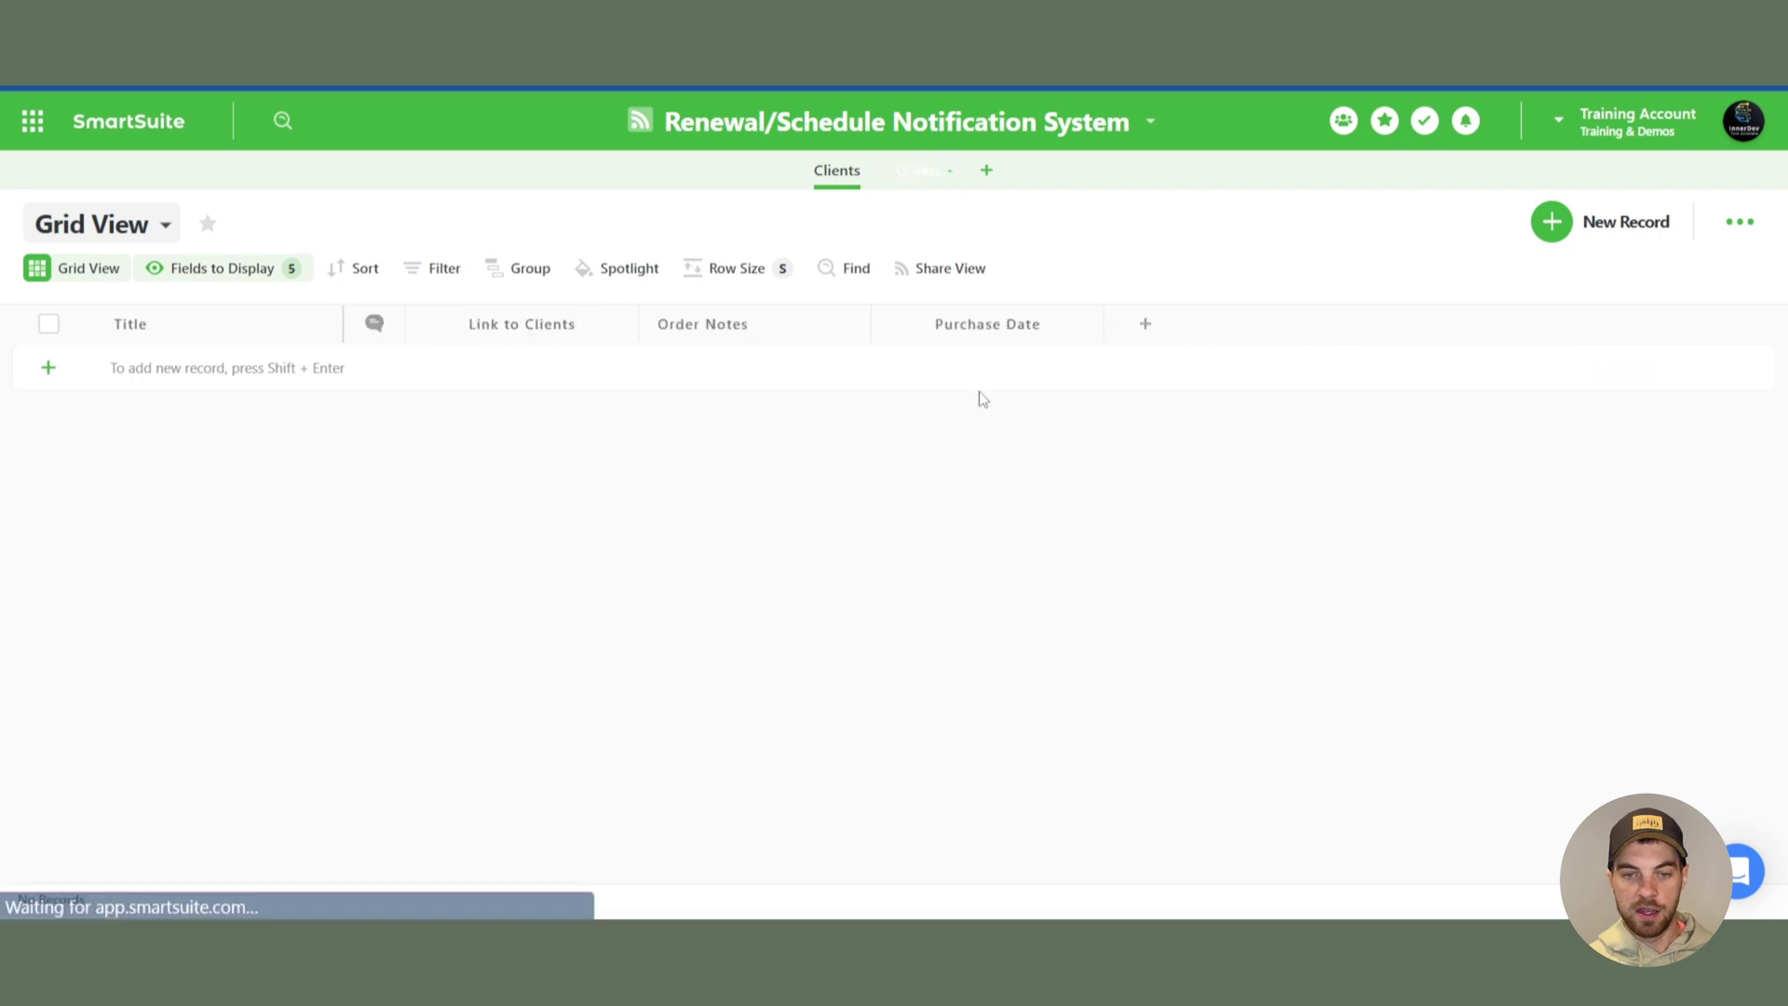
{"action": "left_click", "coordinate": [1078, 372]}
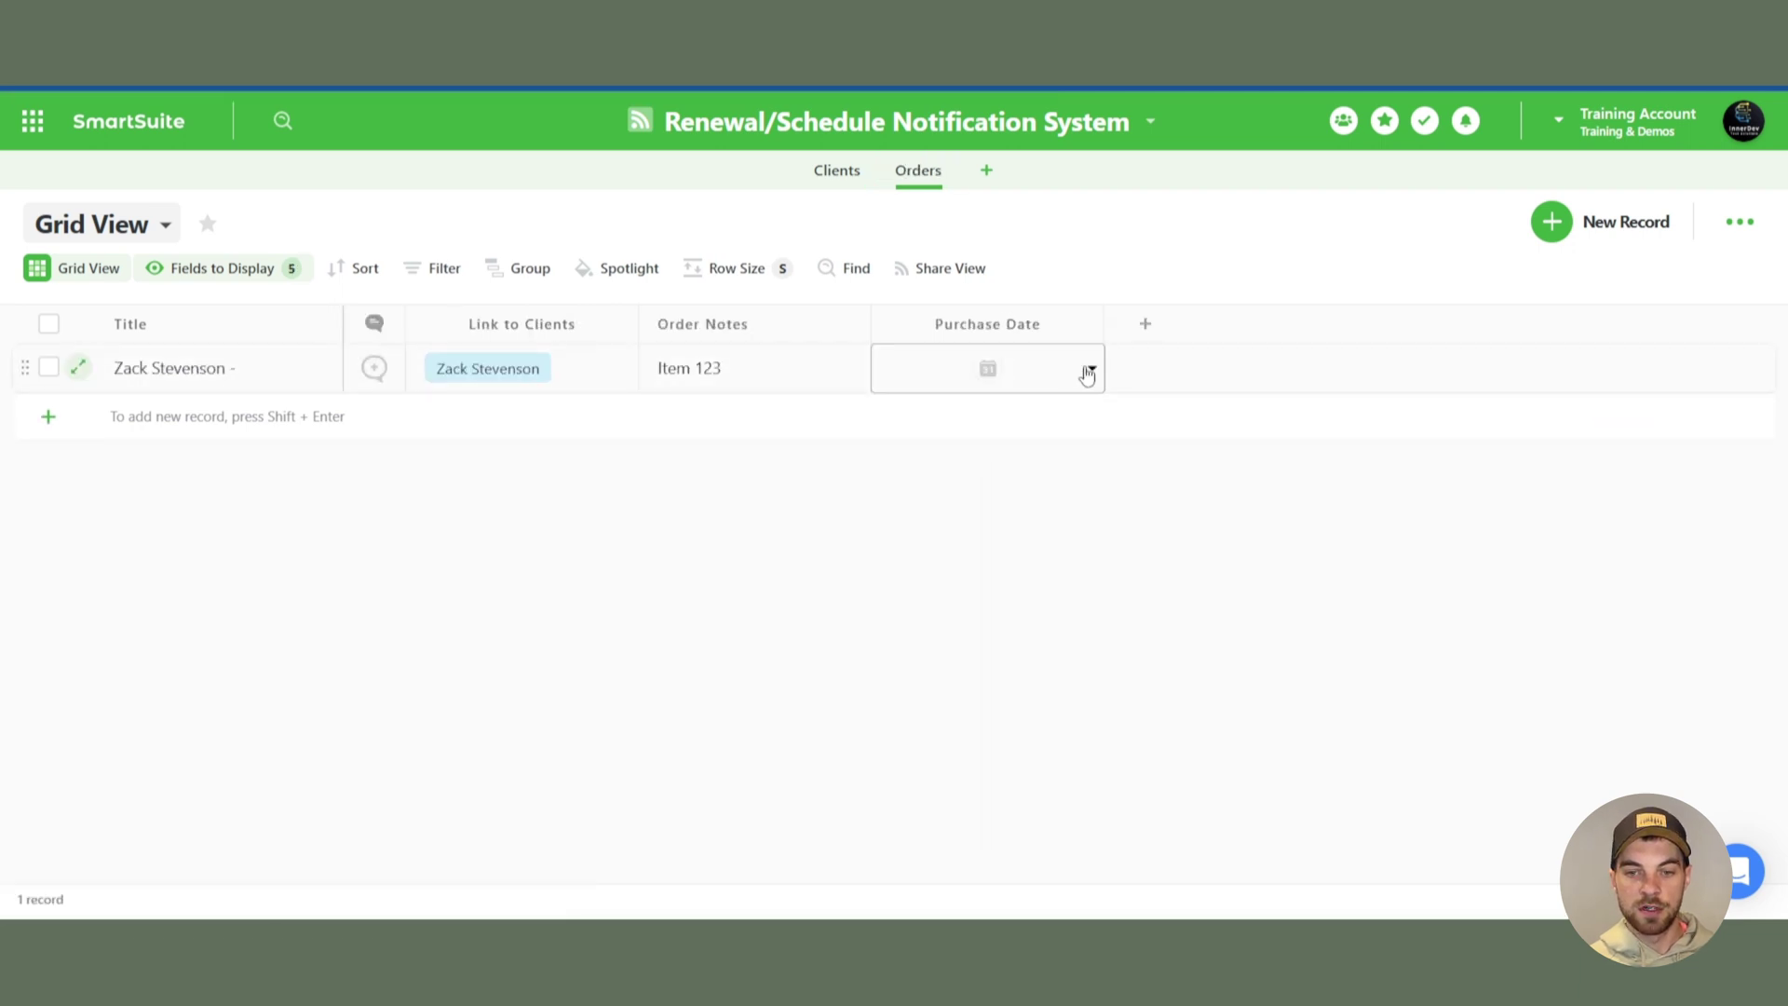
{"action": "left_click", "coordinate": [983, 377]}
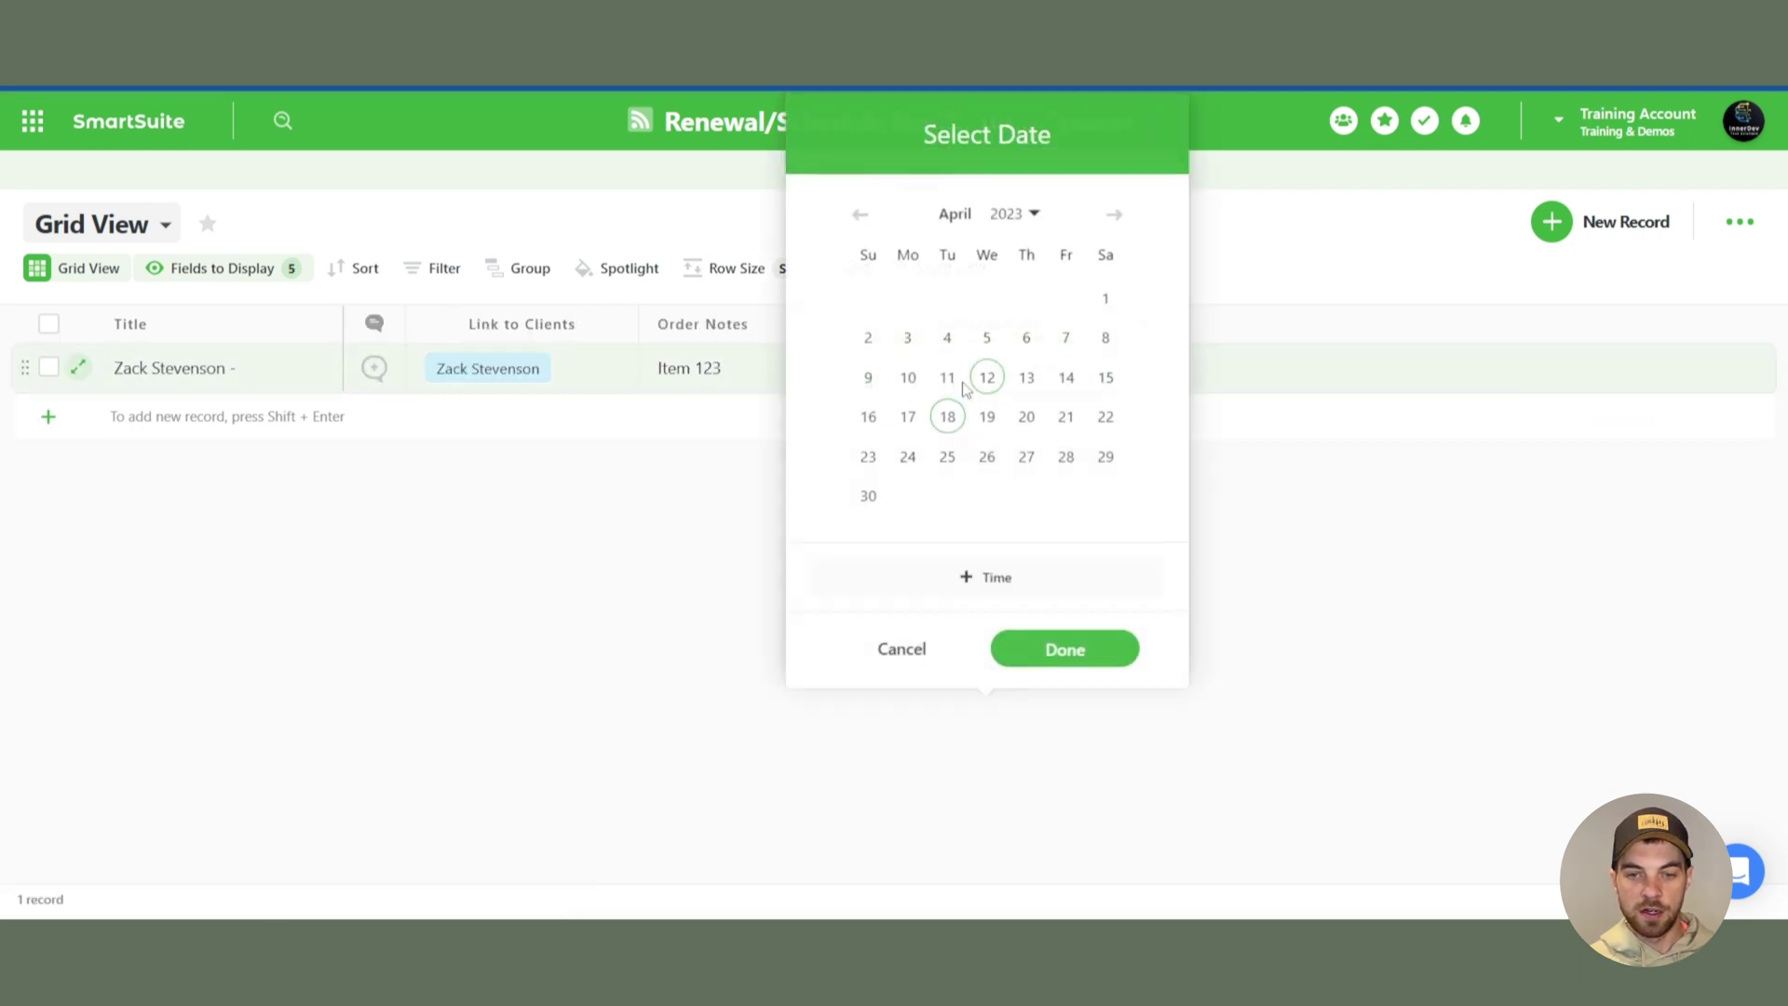
{"action": "left_click", "coordinate": [860, 214]}
{"action": "left_click", "coordinate": [1106, 376]}
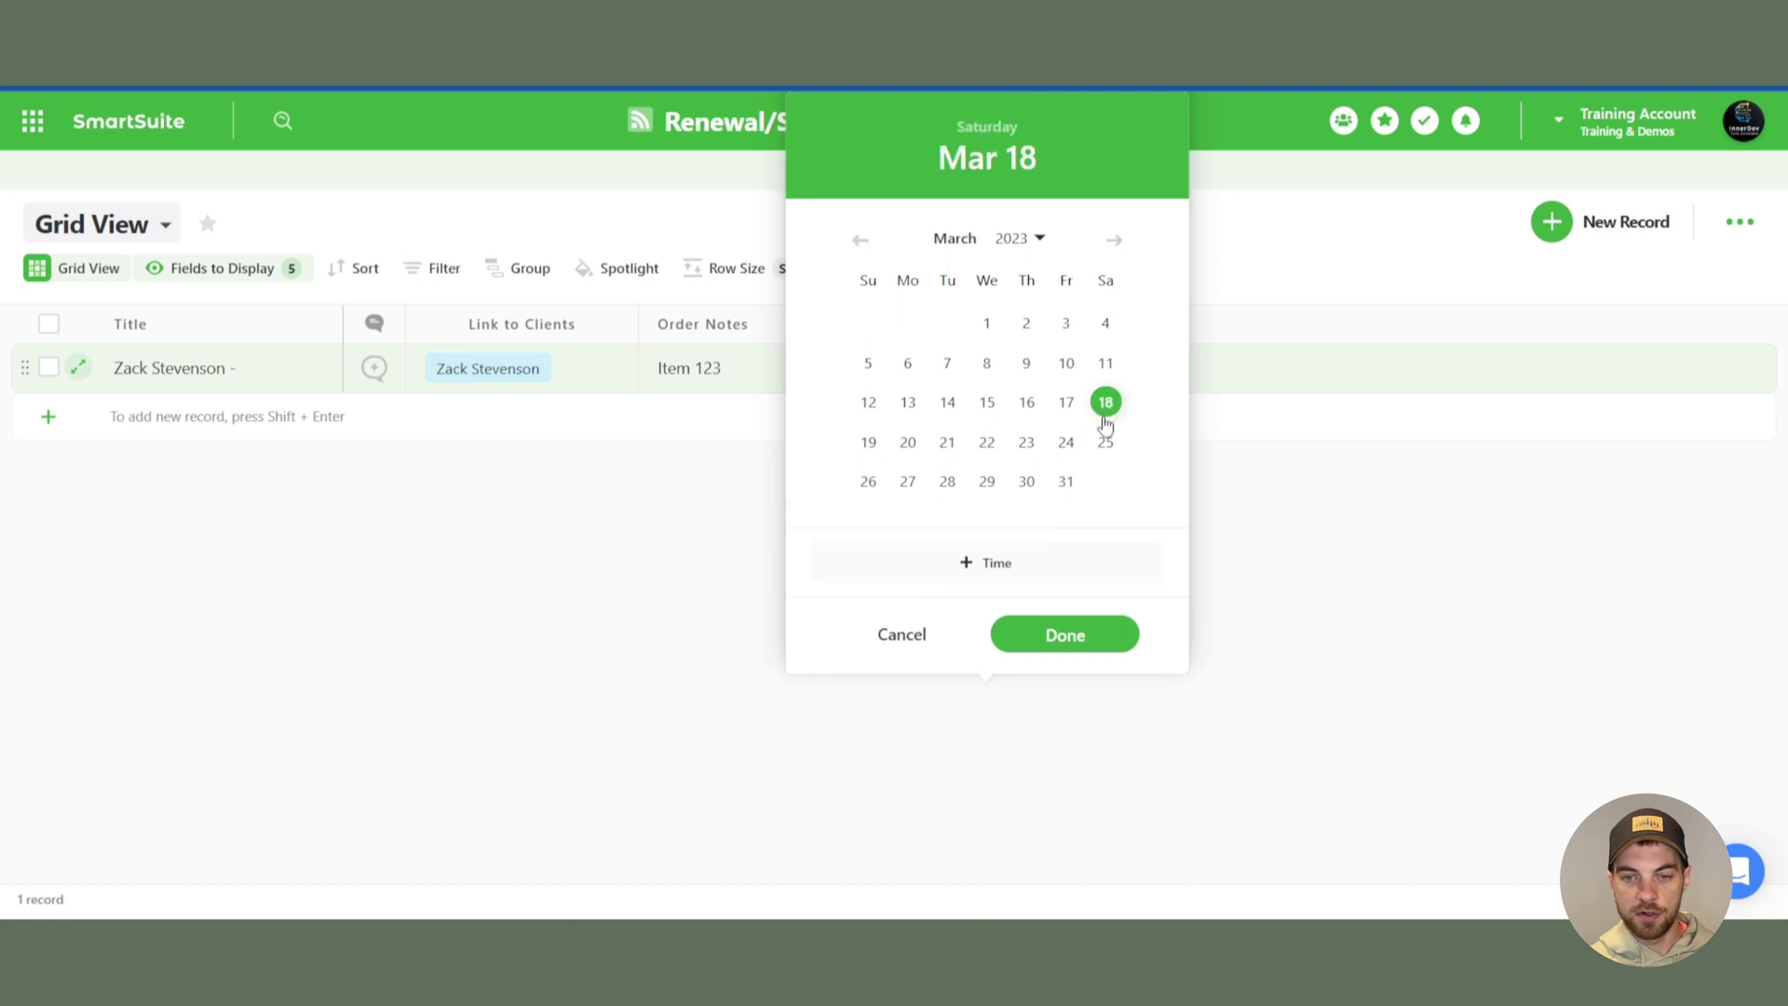
{"action": "left_click", "coordinate": [1066, 634]}
{"action": "left_click", "coordinate": [836, 171]}
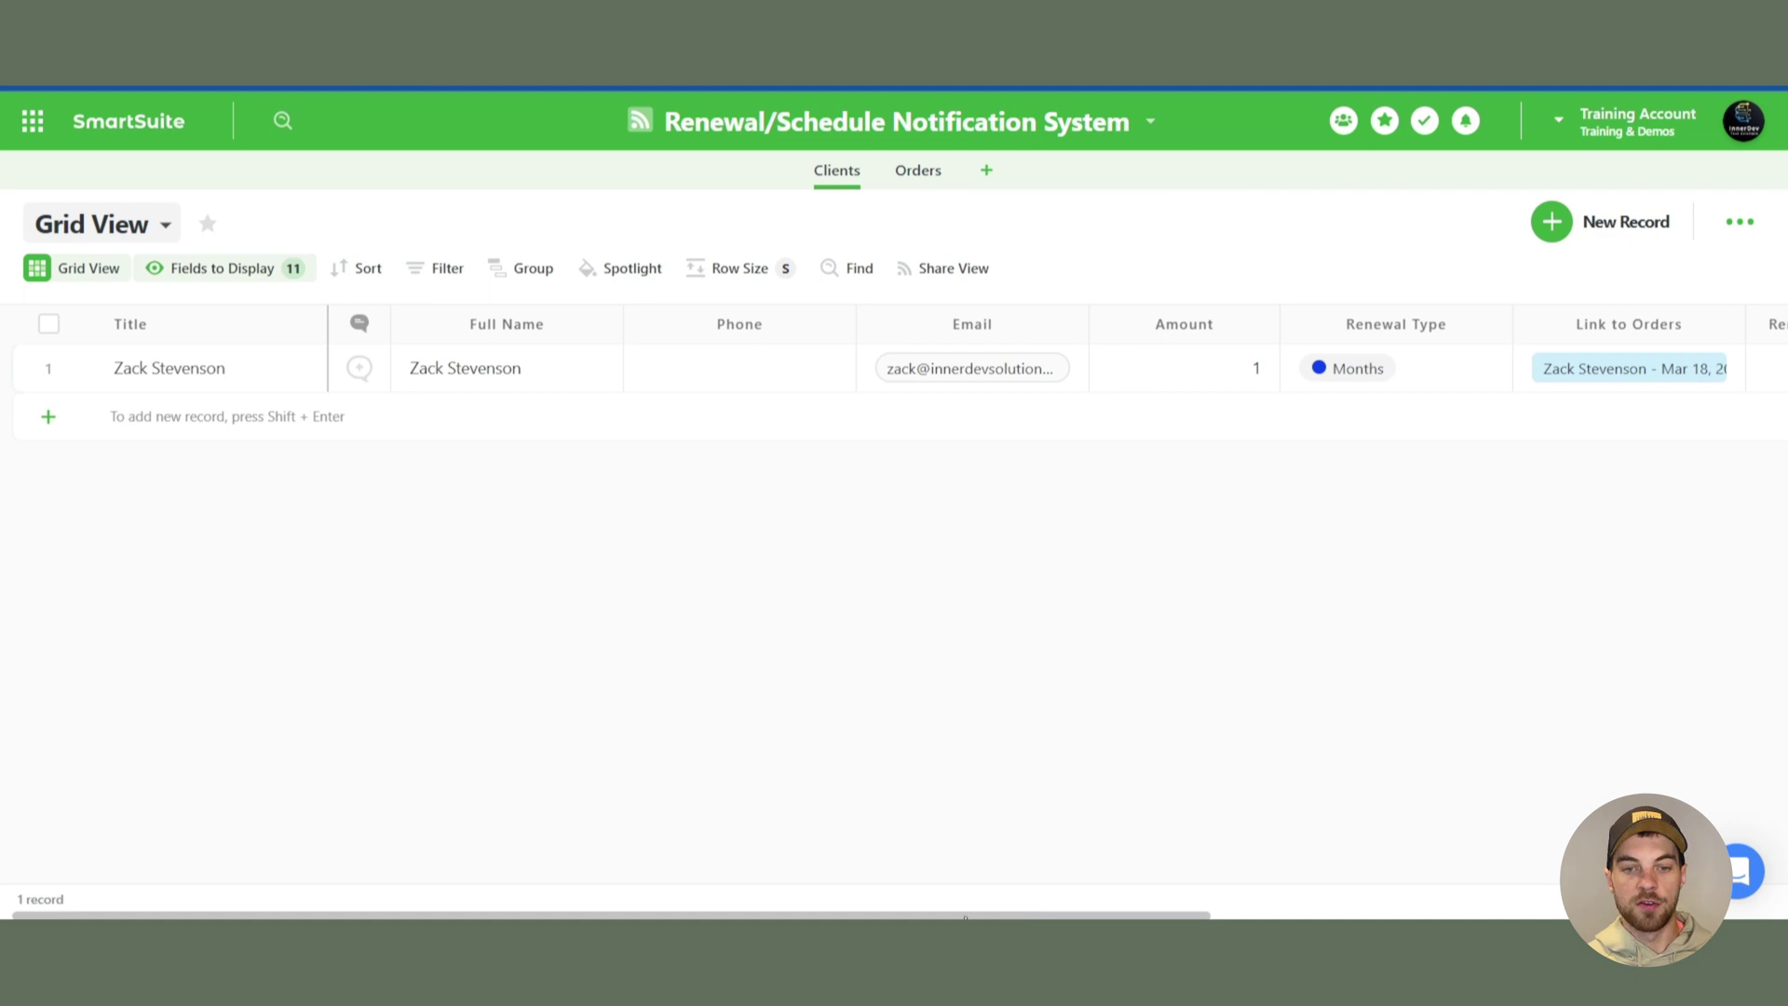
{"action": "scroll", "coordinate": [965, 917], "scroll_direction": "right", "scroll_amount": 10}
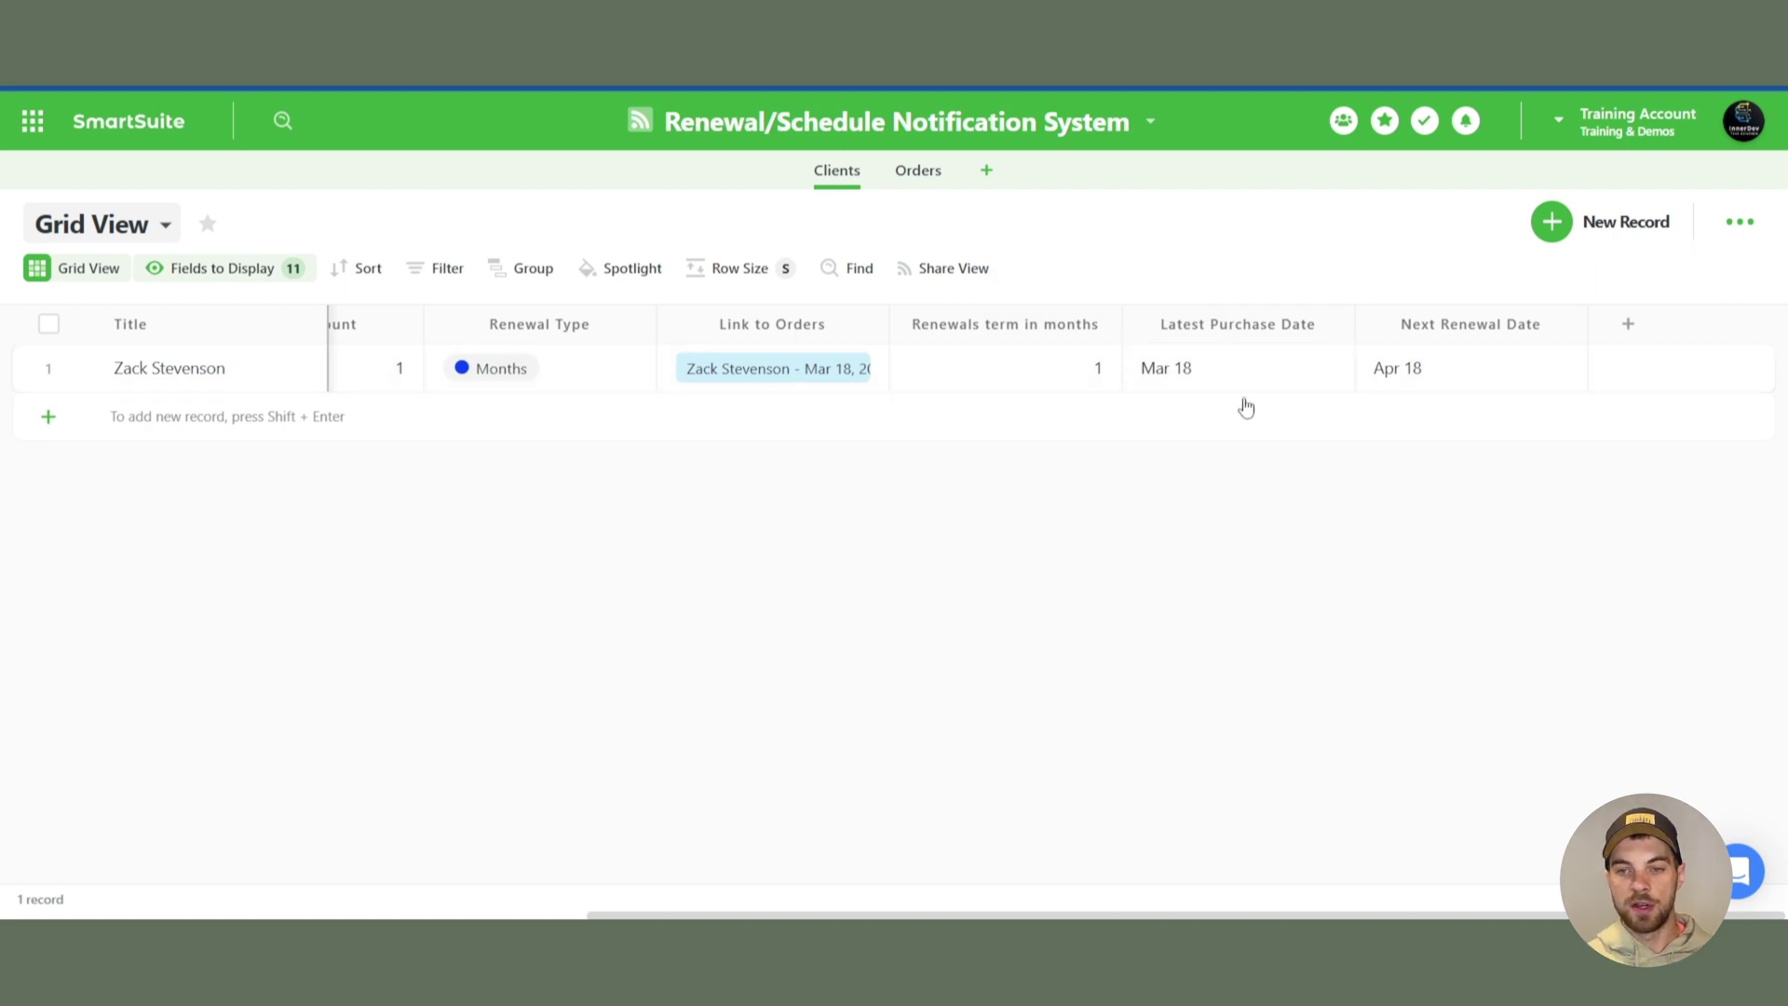
- Create the first automation with trigger 'When a record matches a condition': Next Renewal Date Is Today
{"action": "left_click", "coordinate": [1150, 125]}
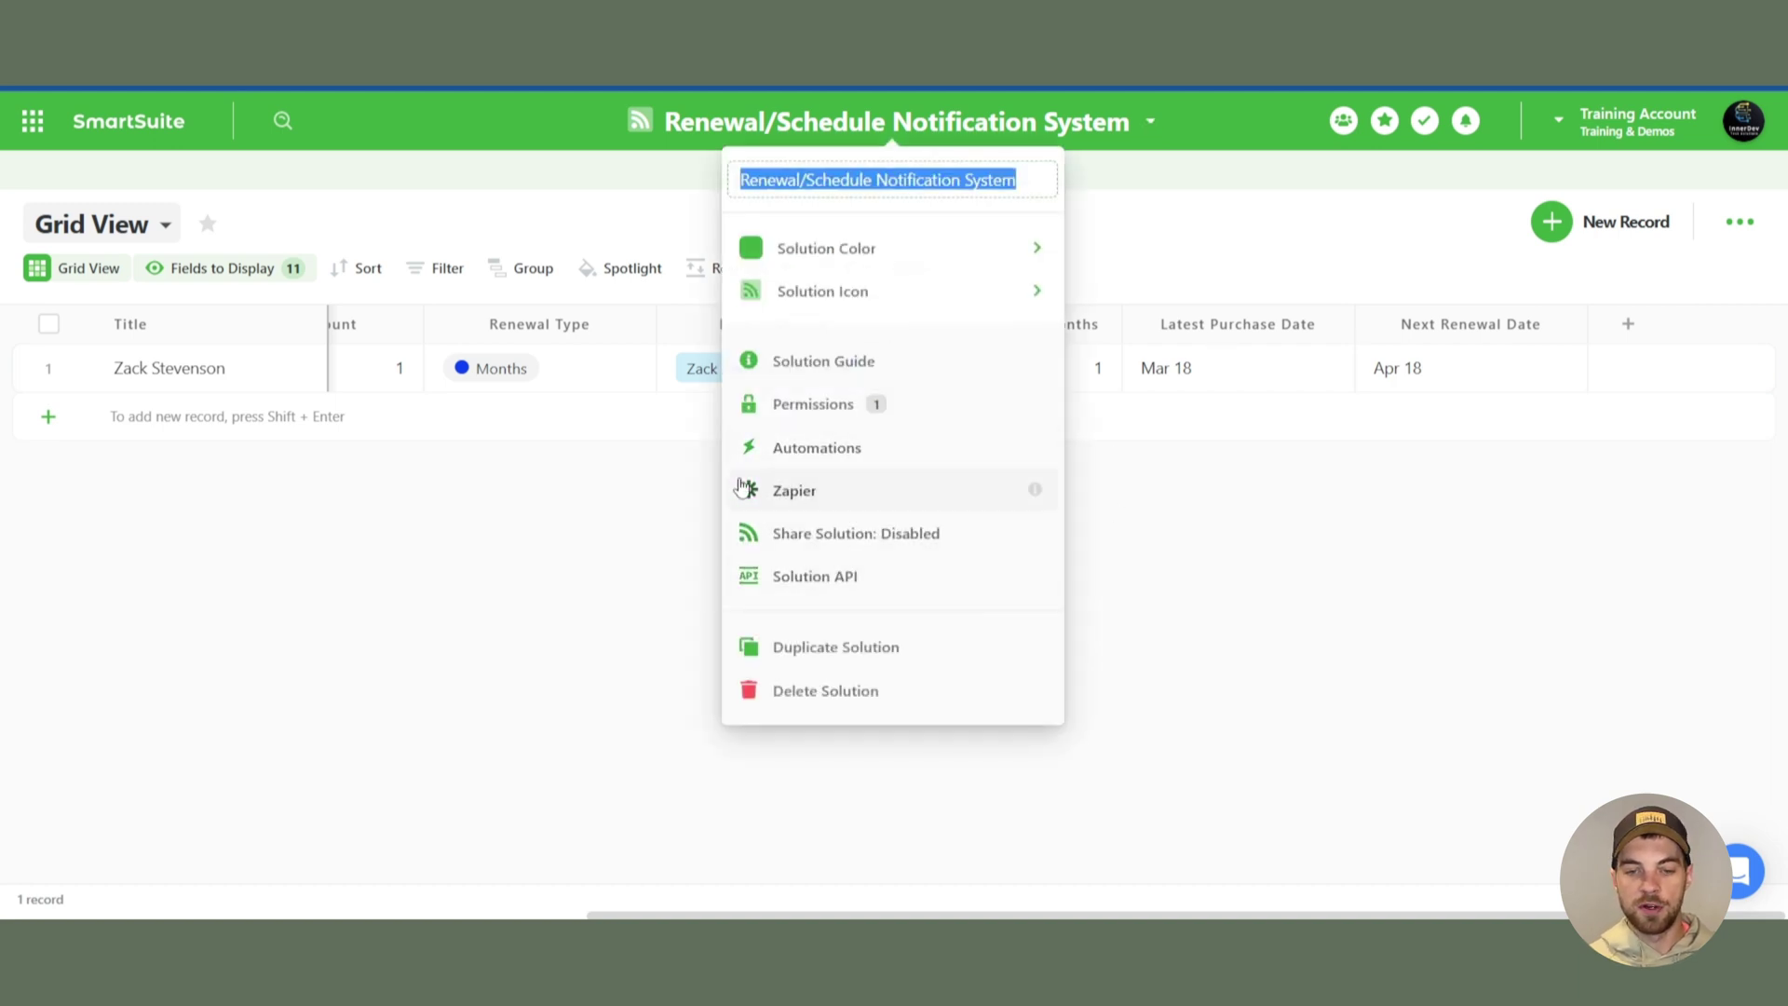
{"action": "left_click", "coordinate": [792, 448]}
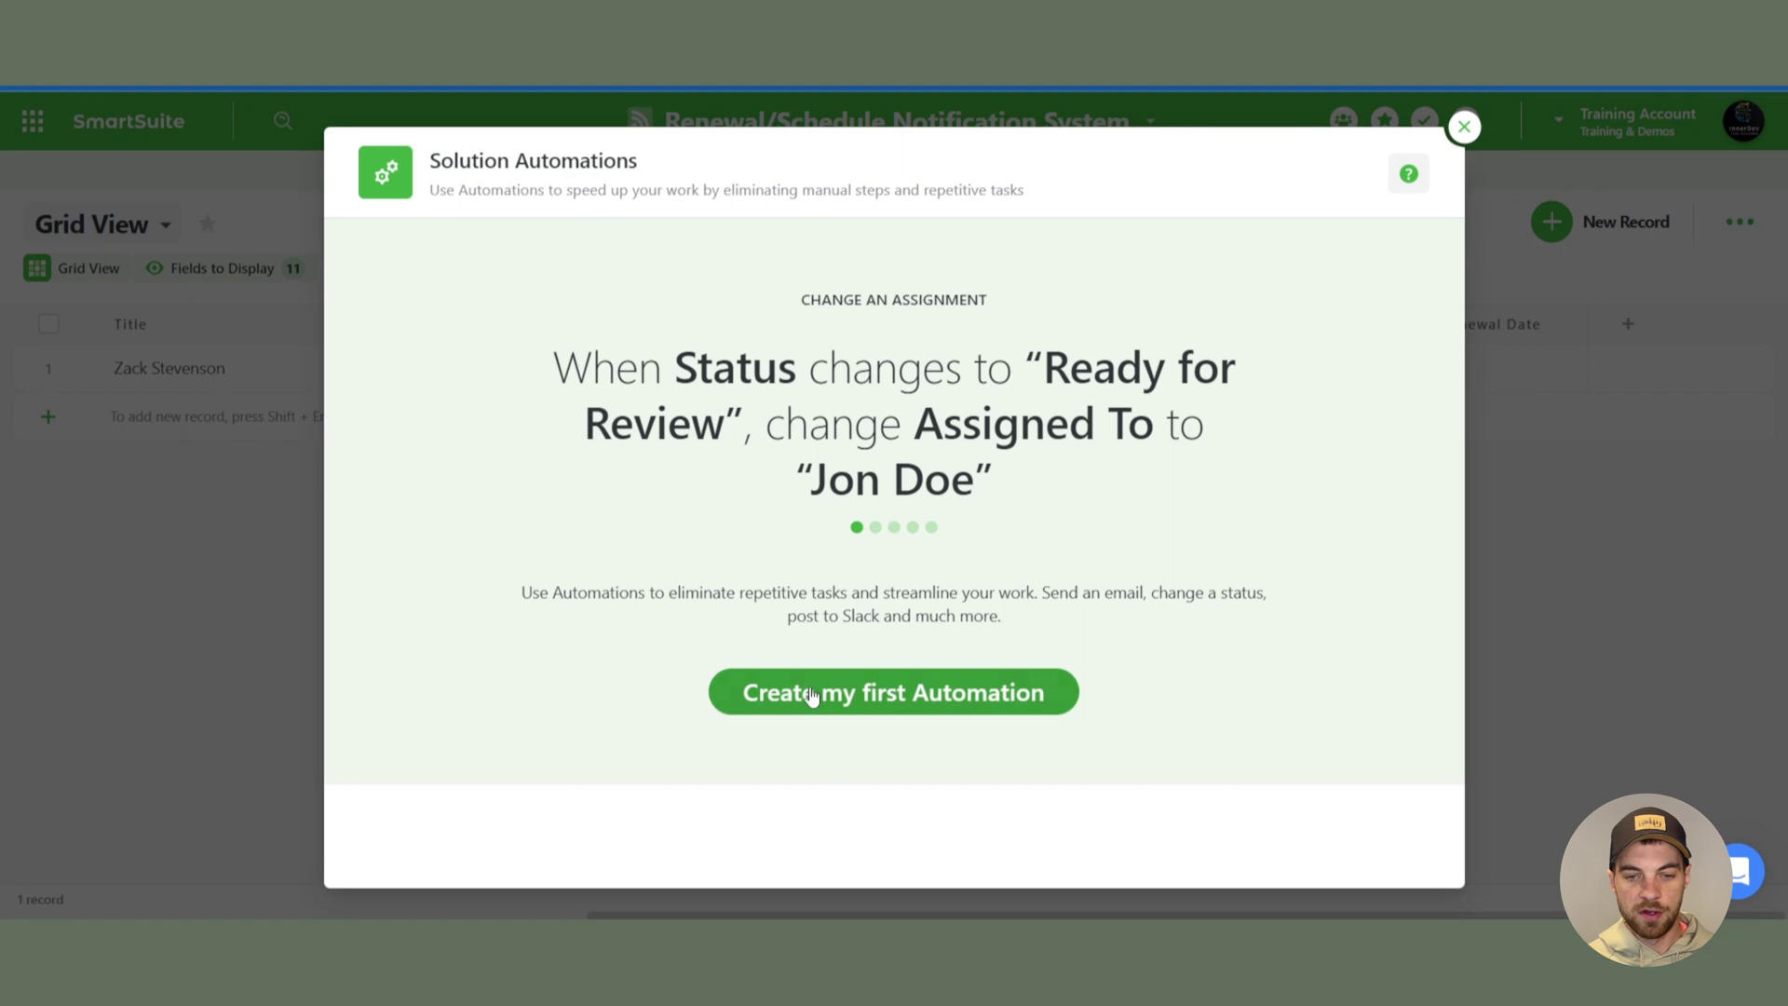
{"action": "left_click", "coordinate": [813, 696]}
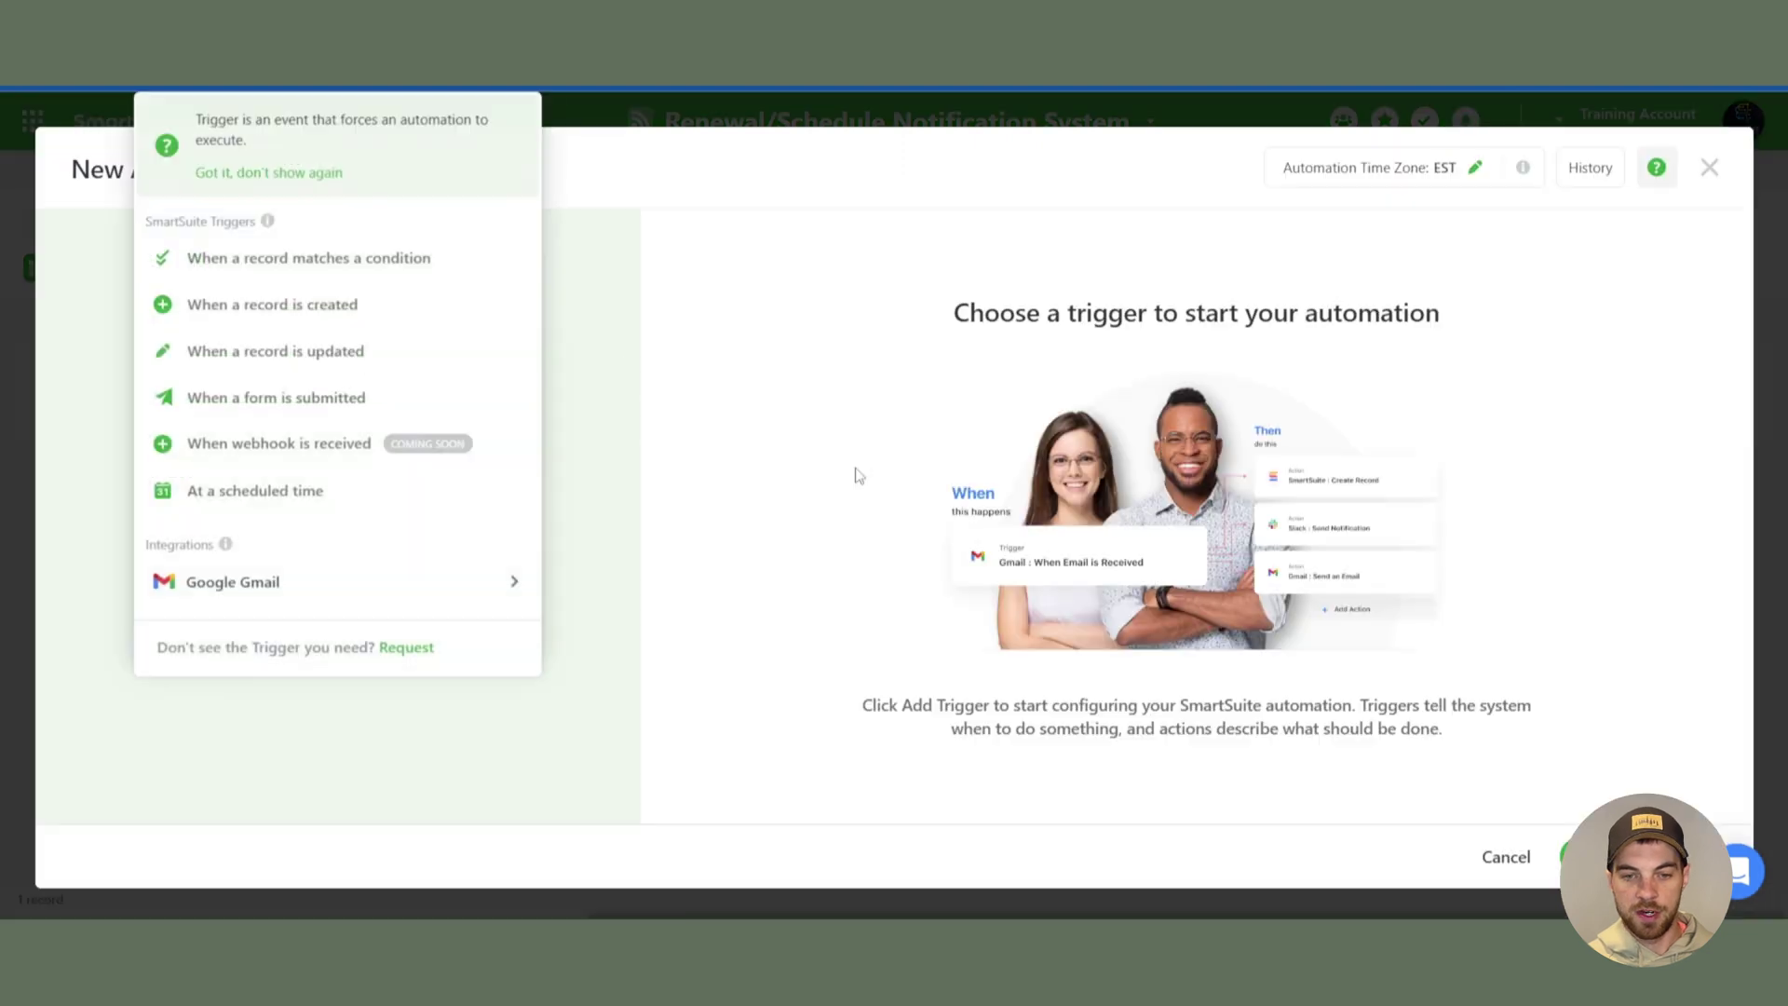
{"action": "left_click", "coordinate": [337, 262]}
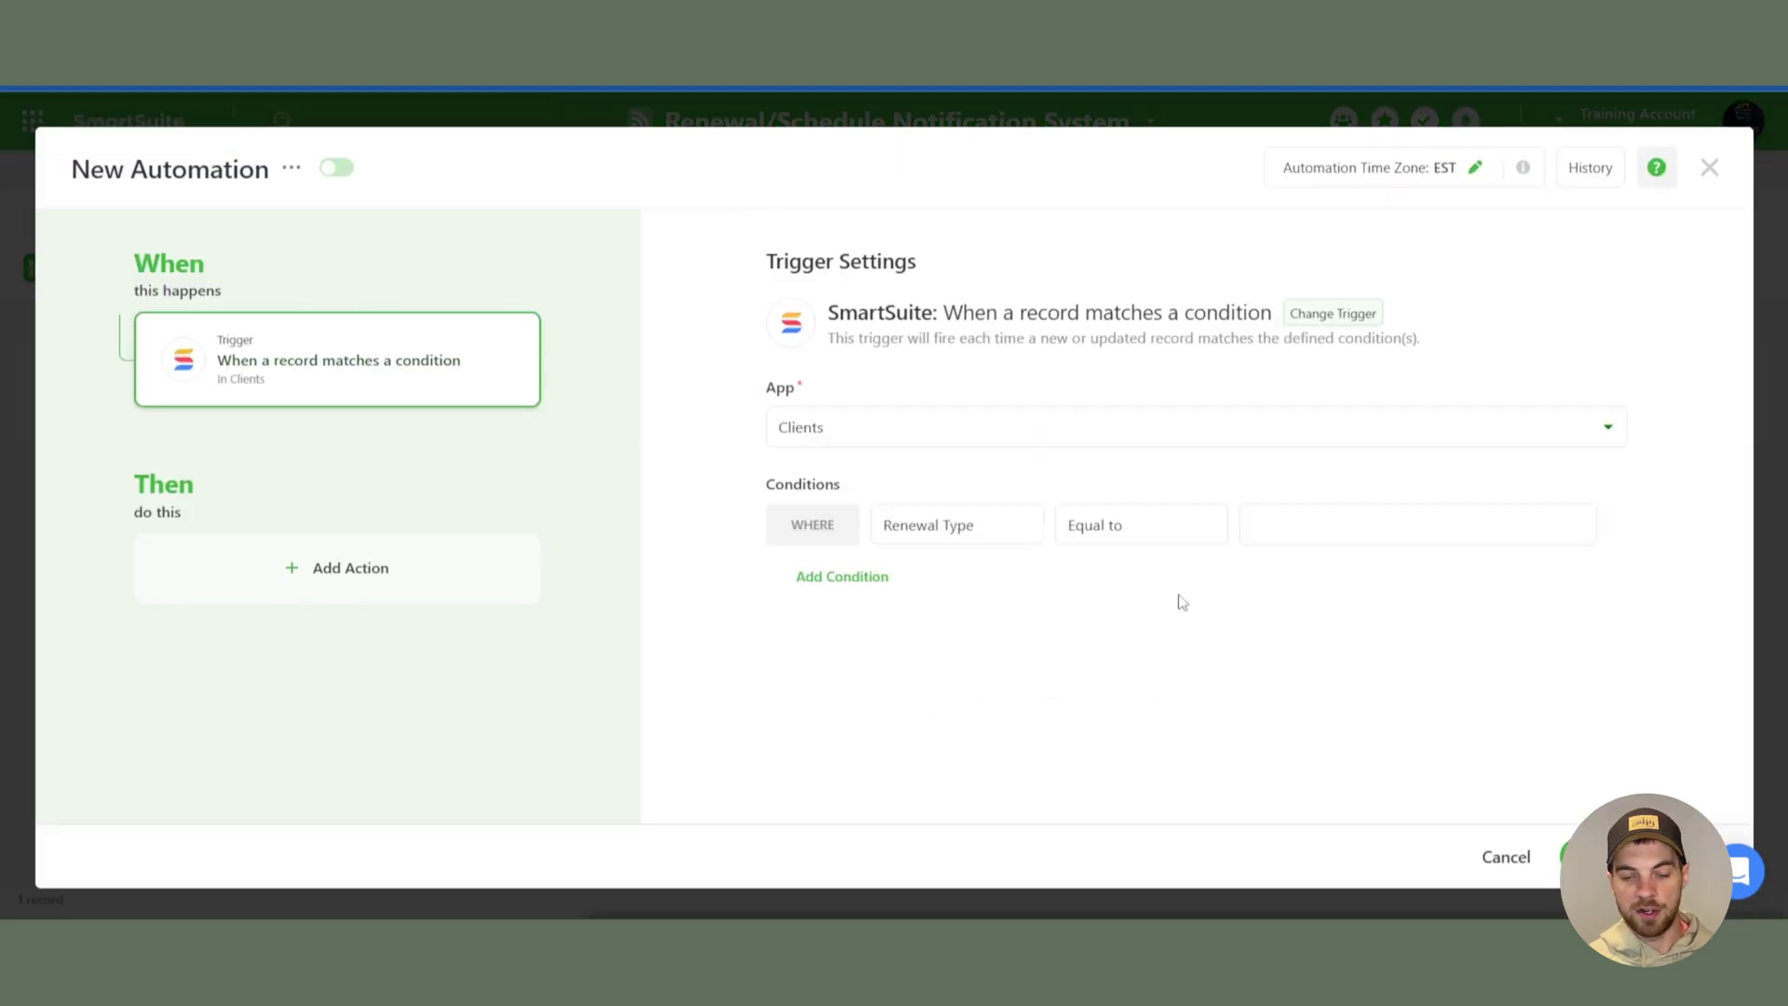
{"action": "left_click", "coordinate": [983, 533]}
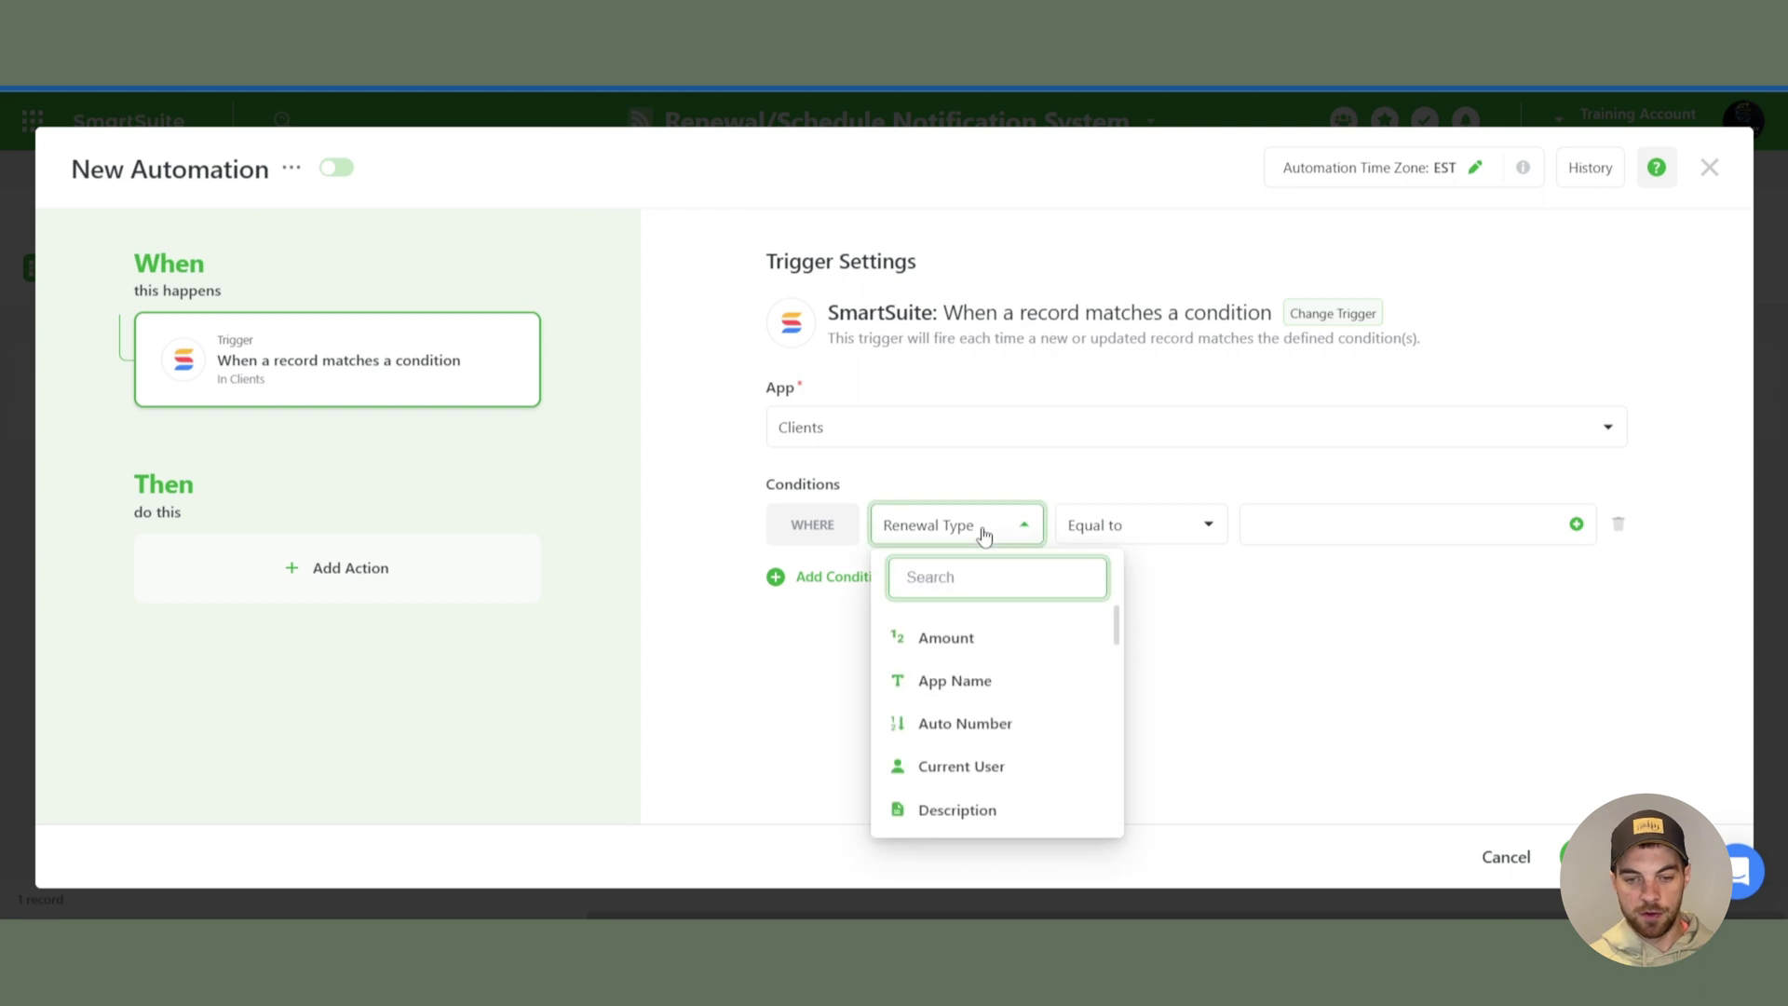
{"action": "type", "text": "ne"}
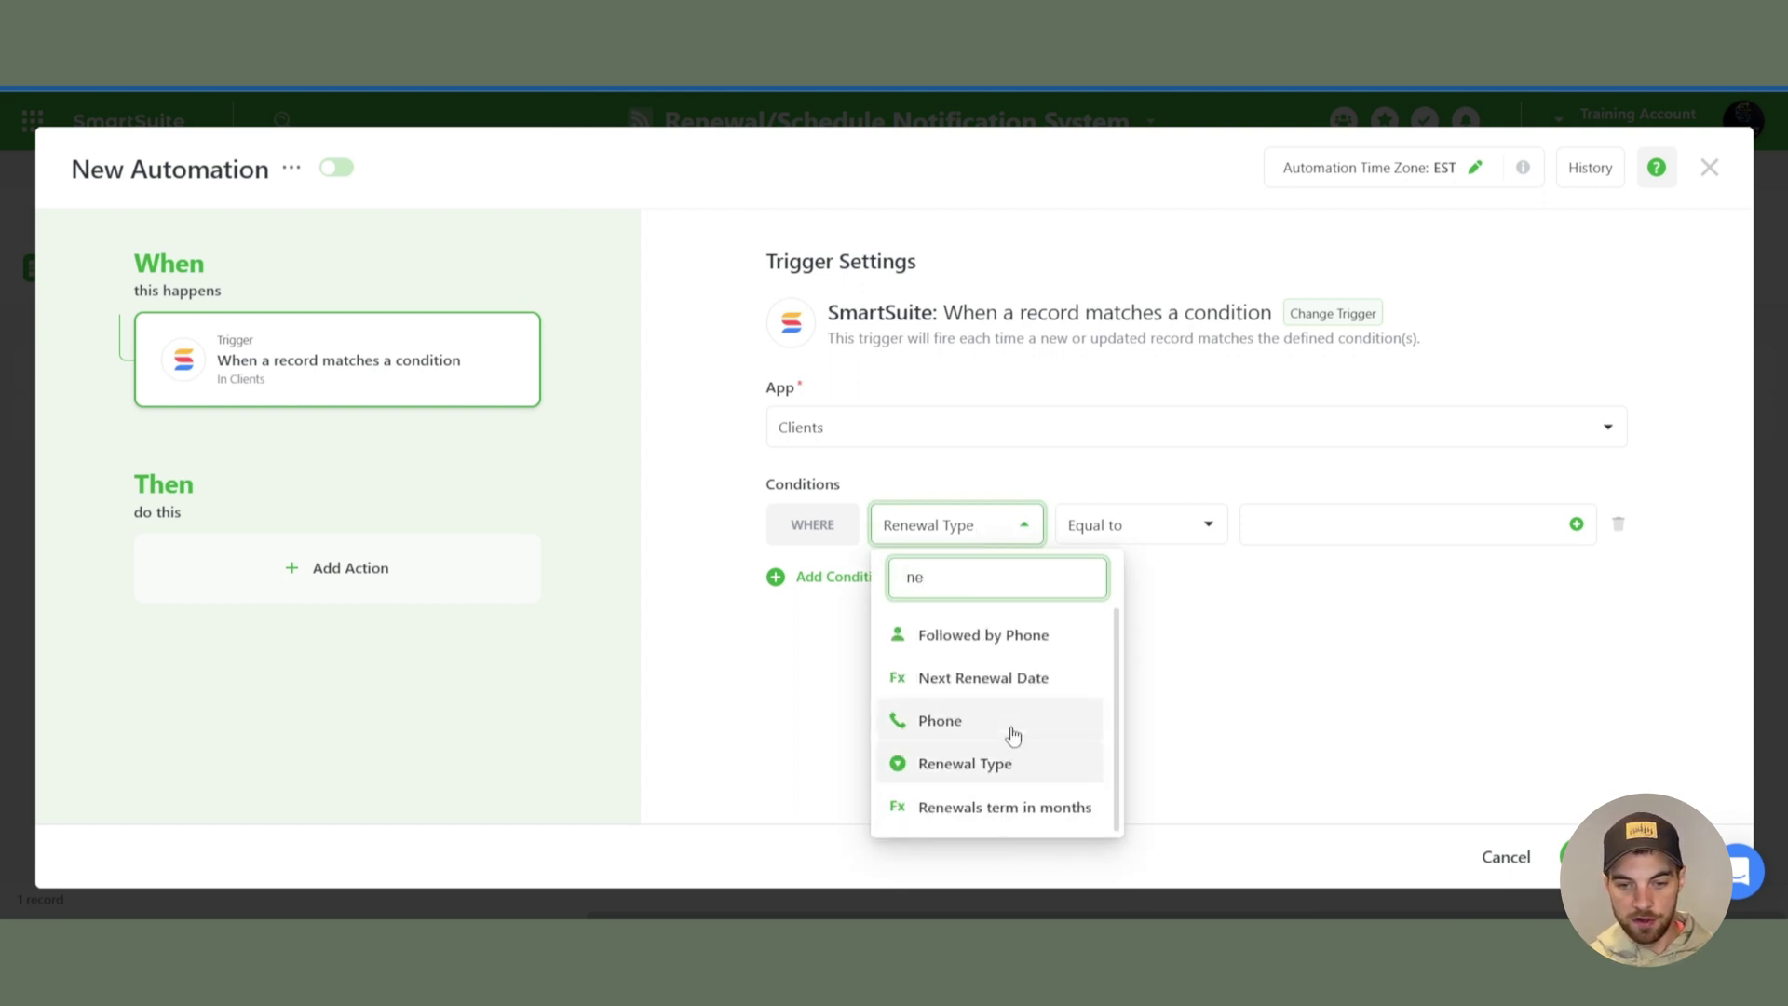
{"action": "left_click", "coordinate": [1006, 691]}
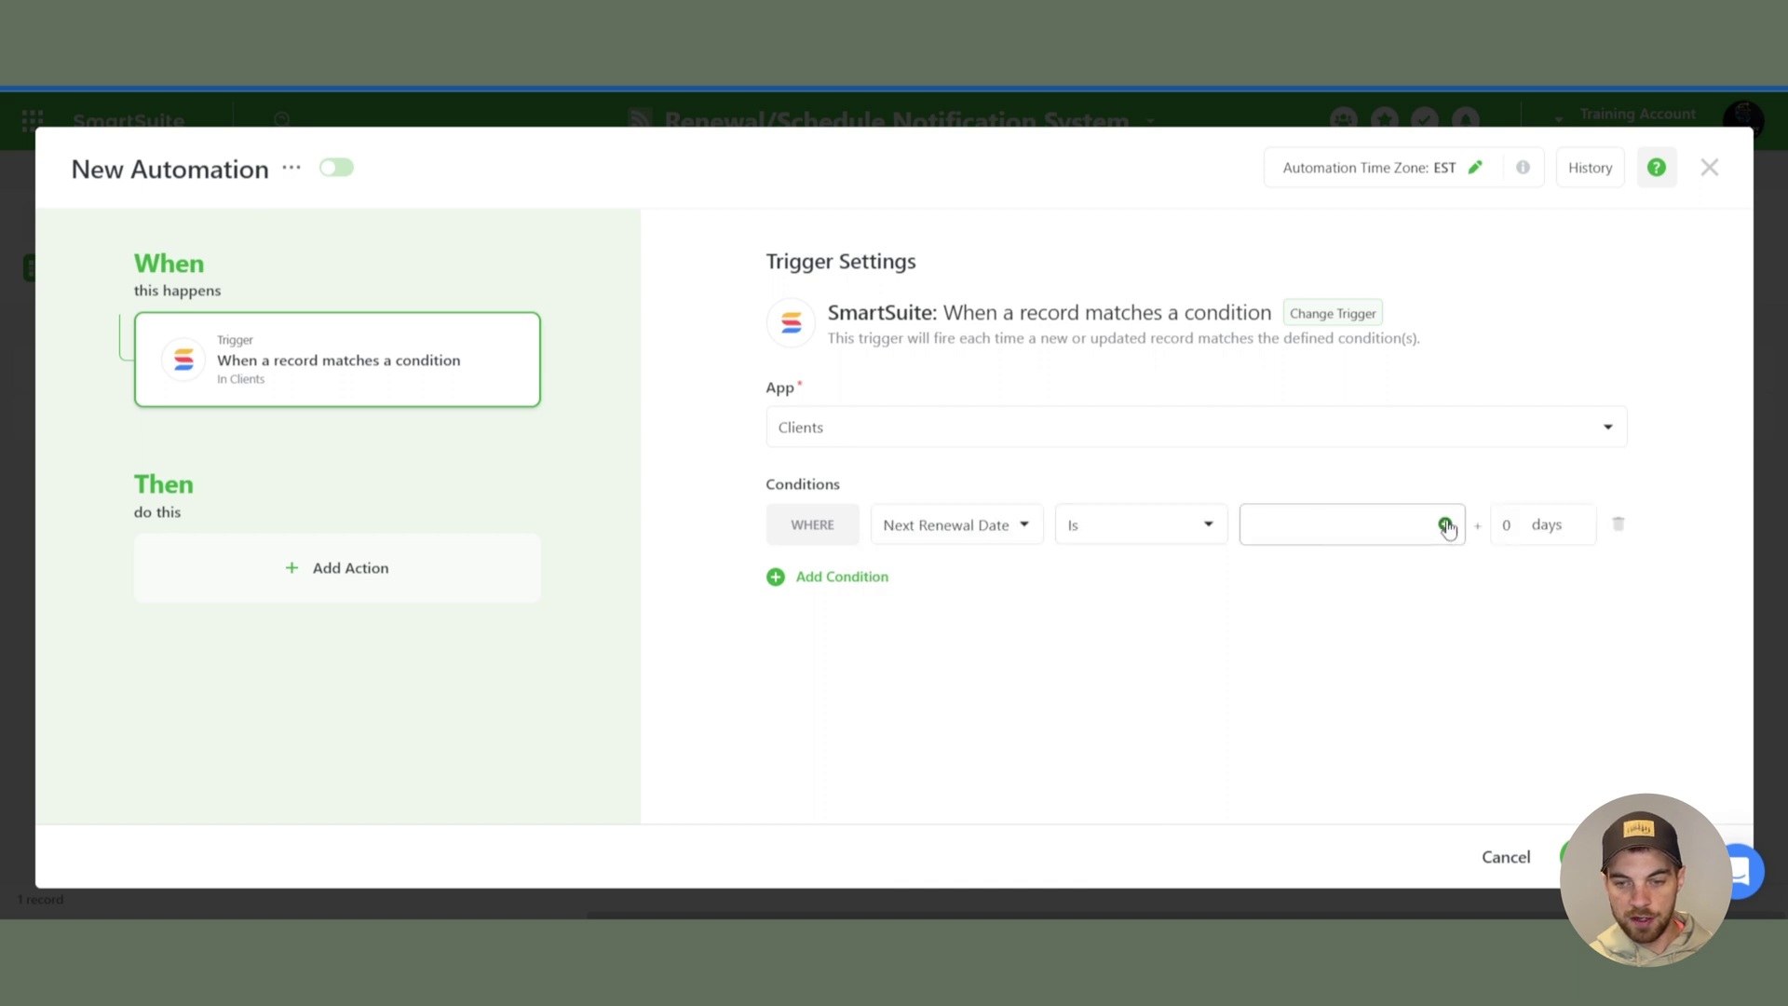
{"action": "left_click", "coordinate": [1446, 526]}
{"action": "left_click", "coordinate": [1213, 239]}
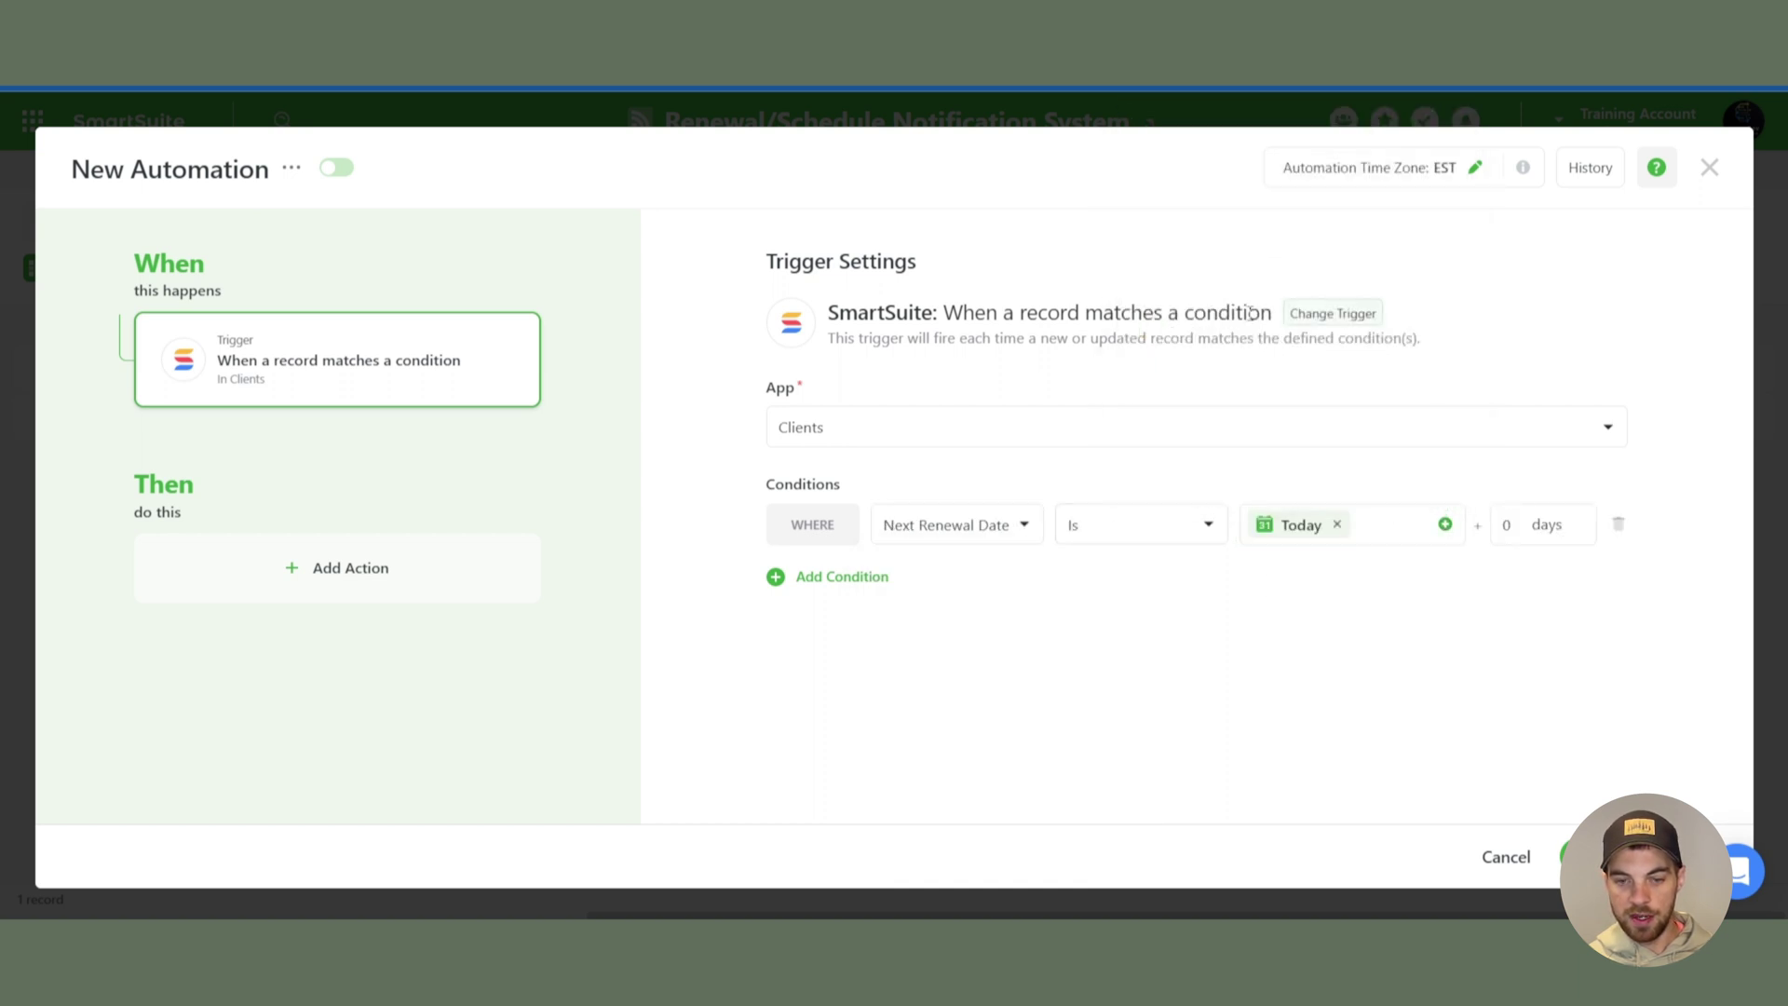
{"action": "left_click", "coordinate": [360, 567]}
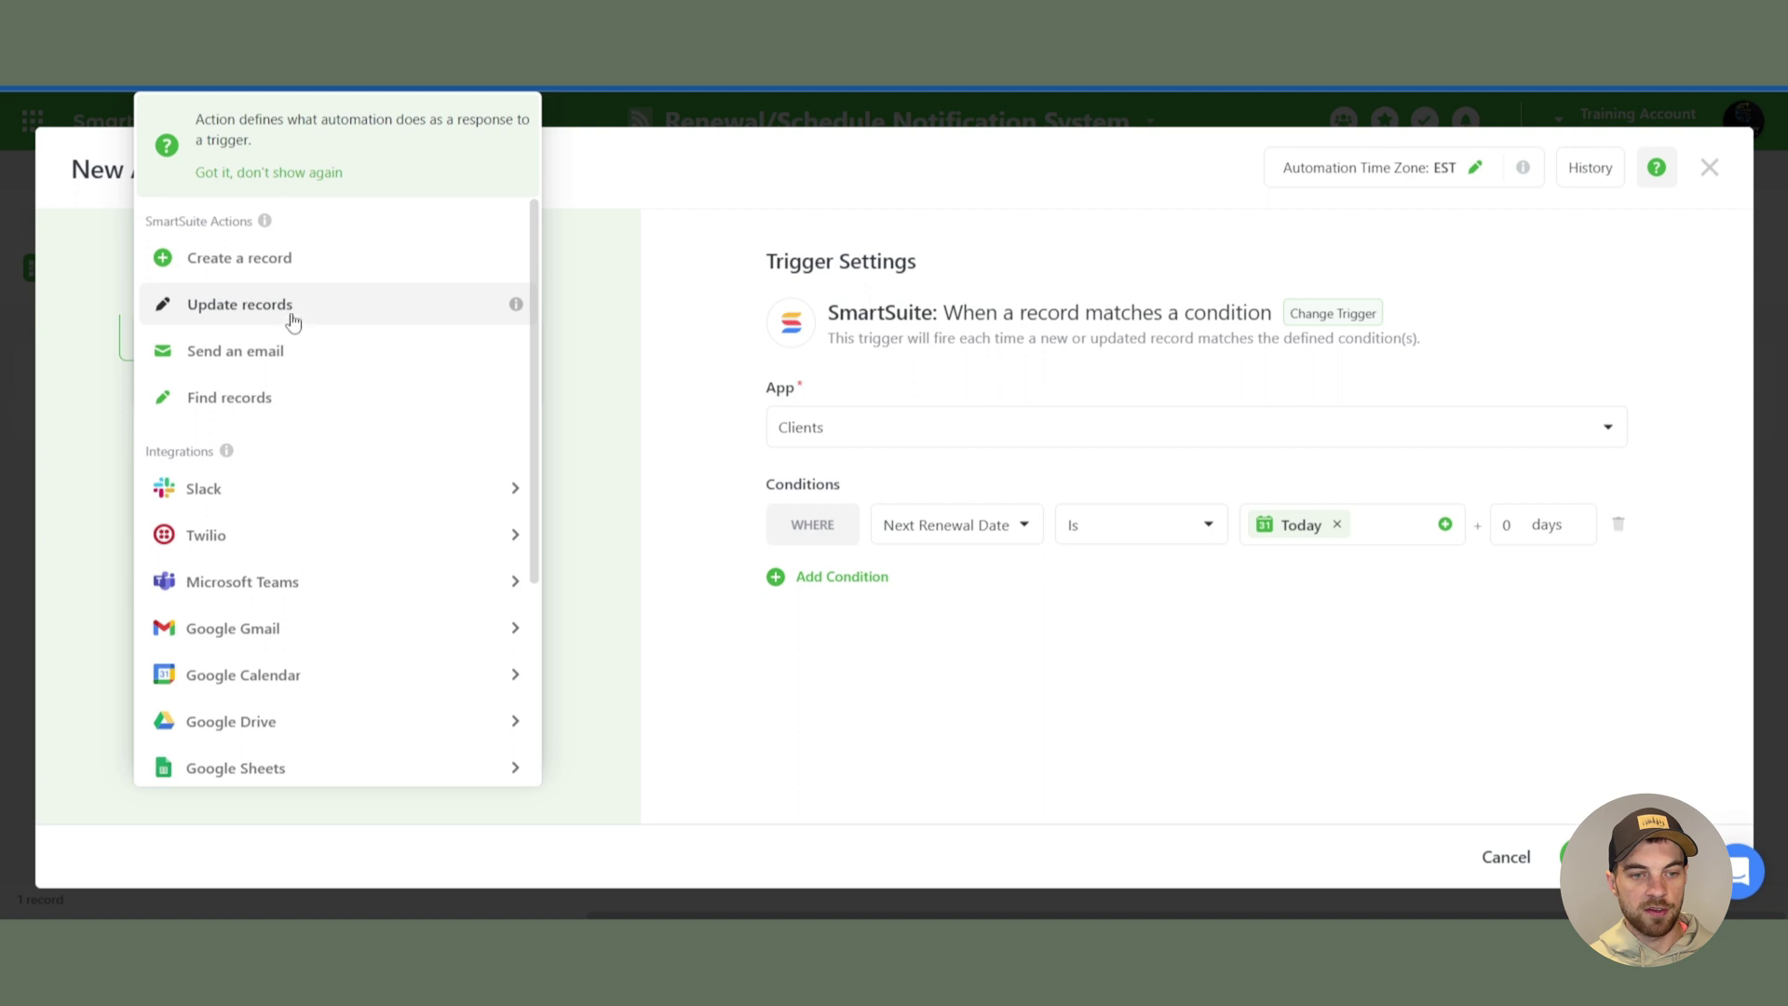
- Add a Send an email action addressed to the client's Email field
{"action": "left_click", "coordinate": [237, 352]}
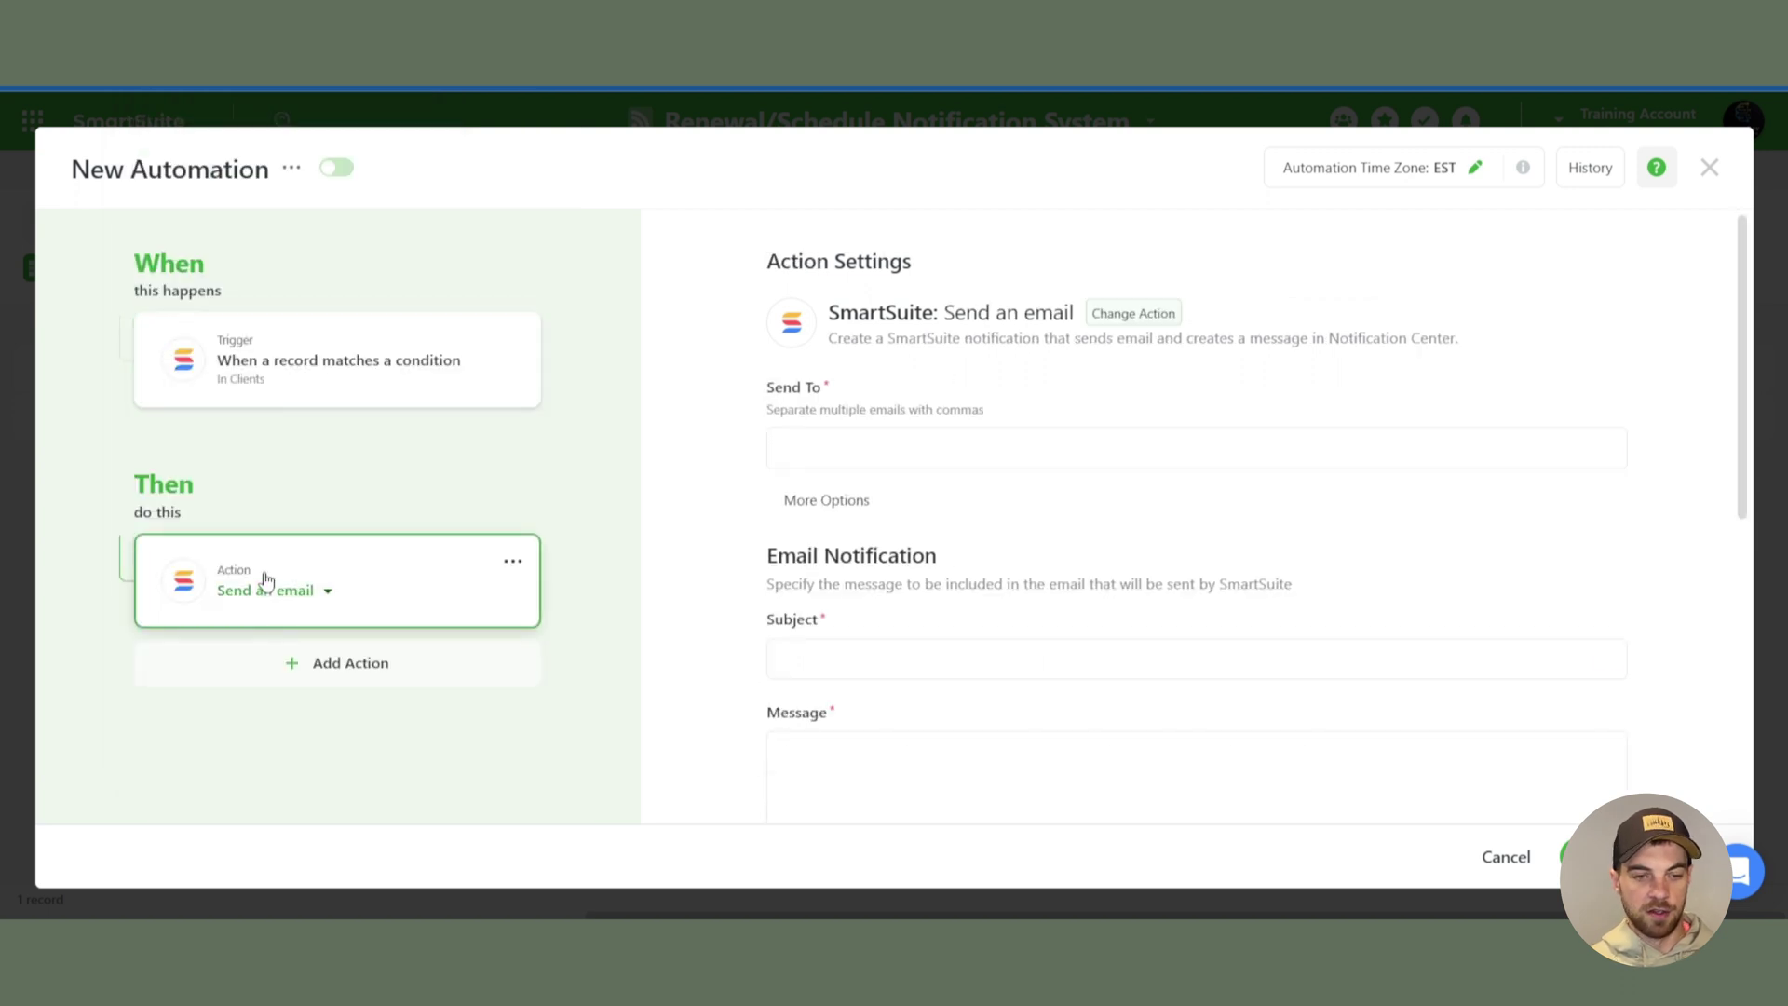
{"action": "scroll", "coordinate": [1057, 407], "scroll_direction": "down", "scroll_amount": 2}
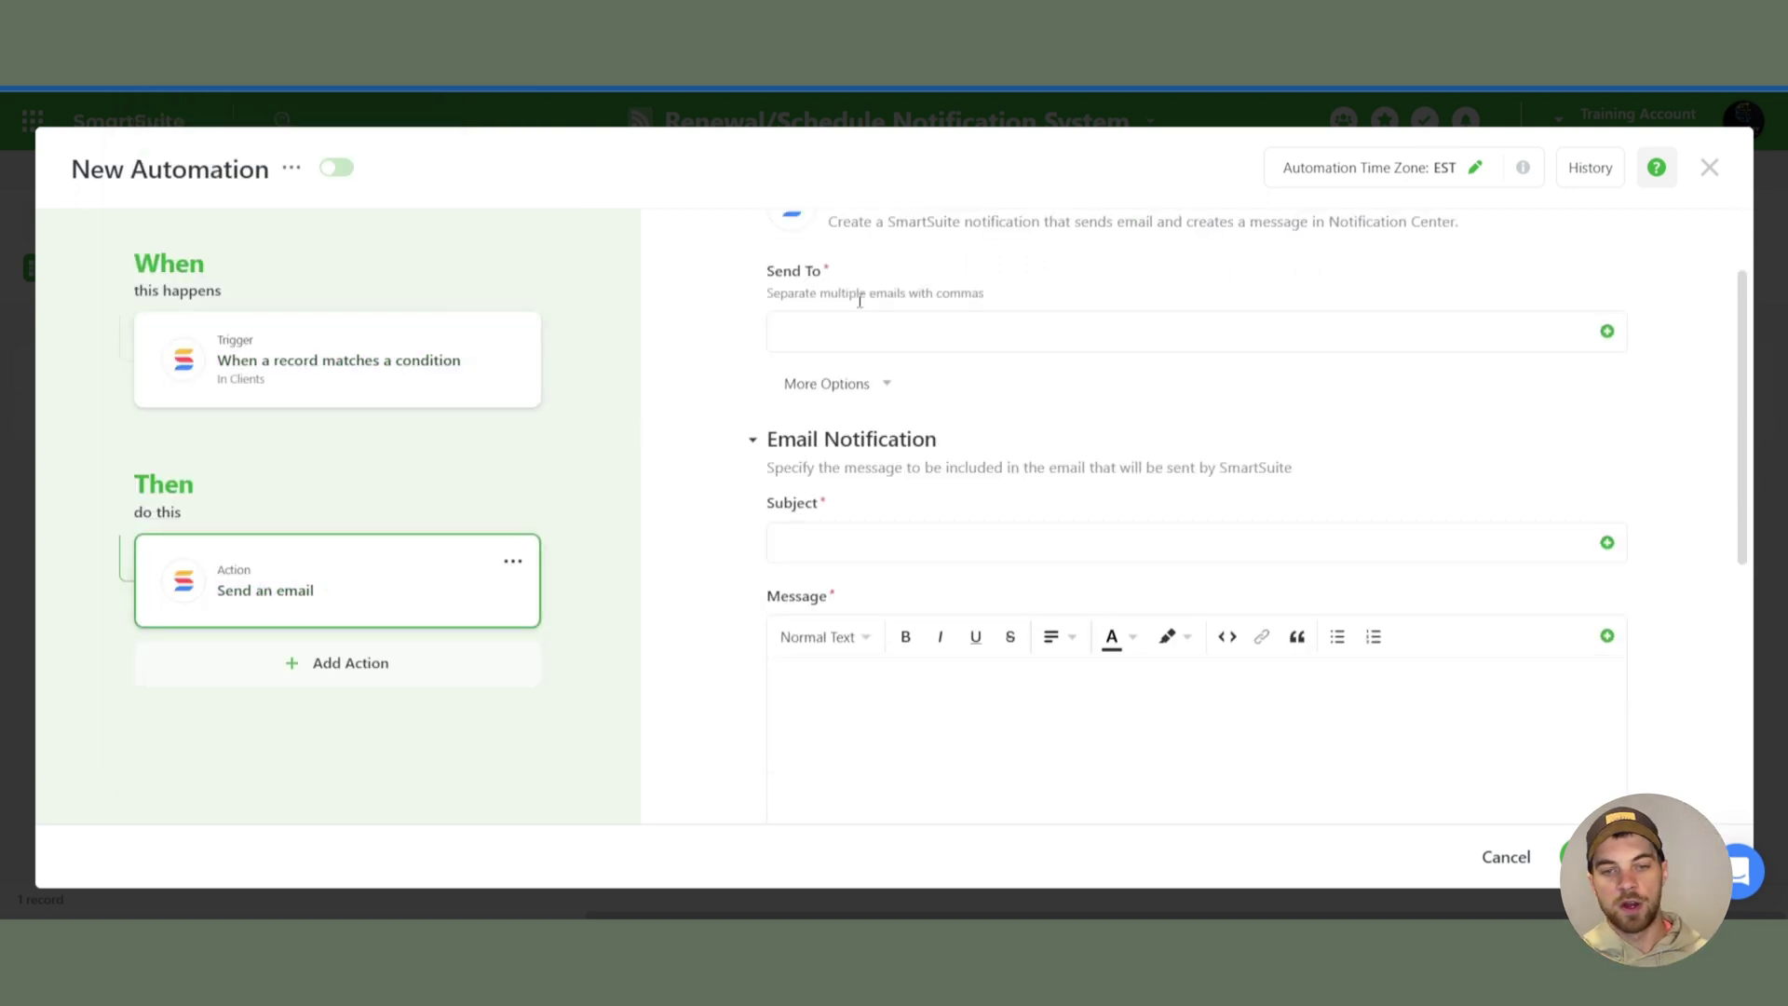
{"action": "scroll", "coordinate": [860, 300], "scroll_direction": "up", "scroll_amount": 2}
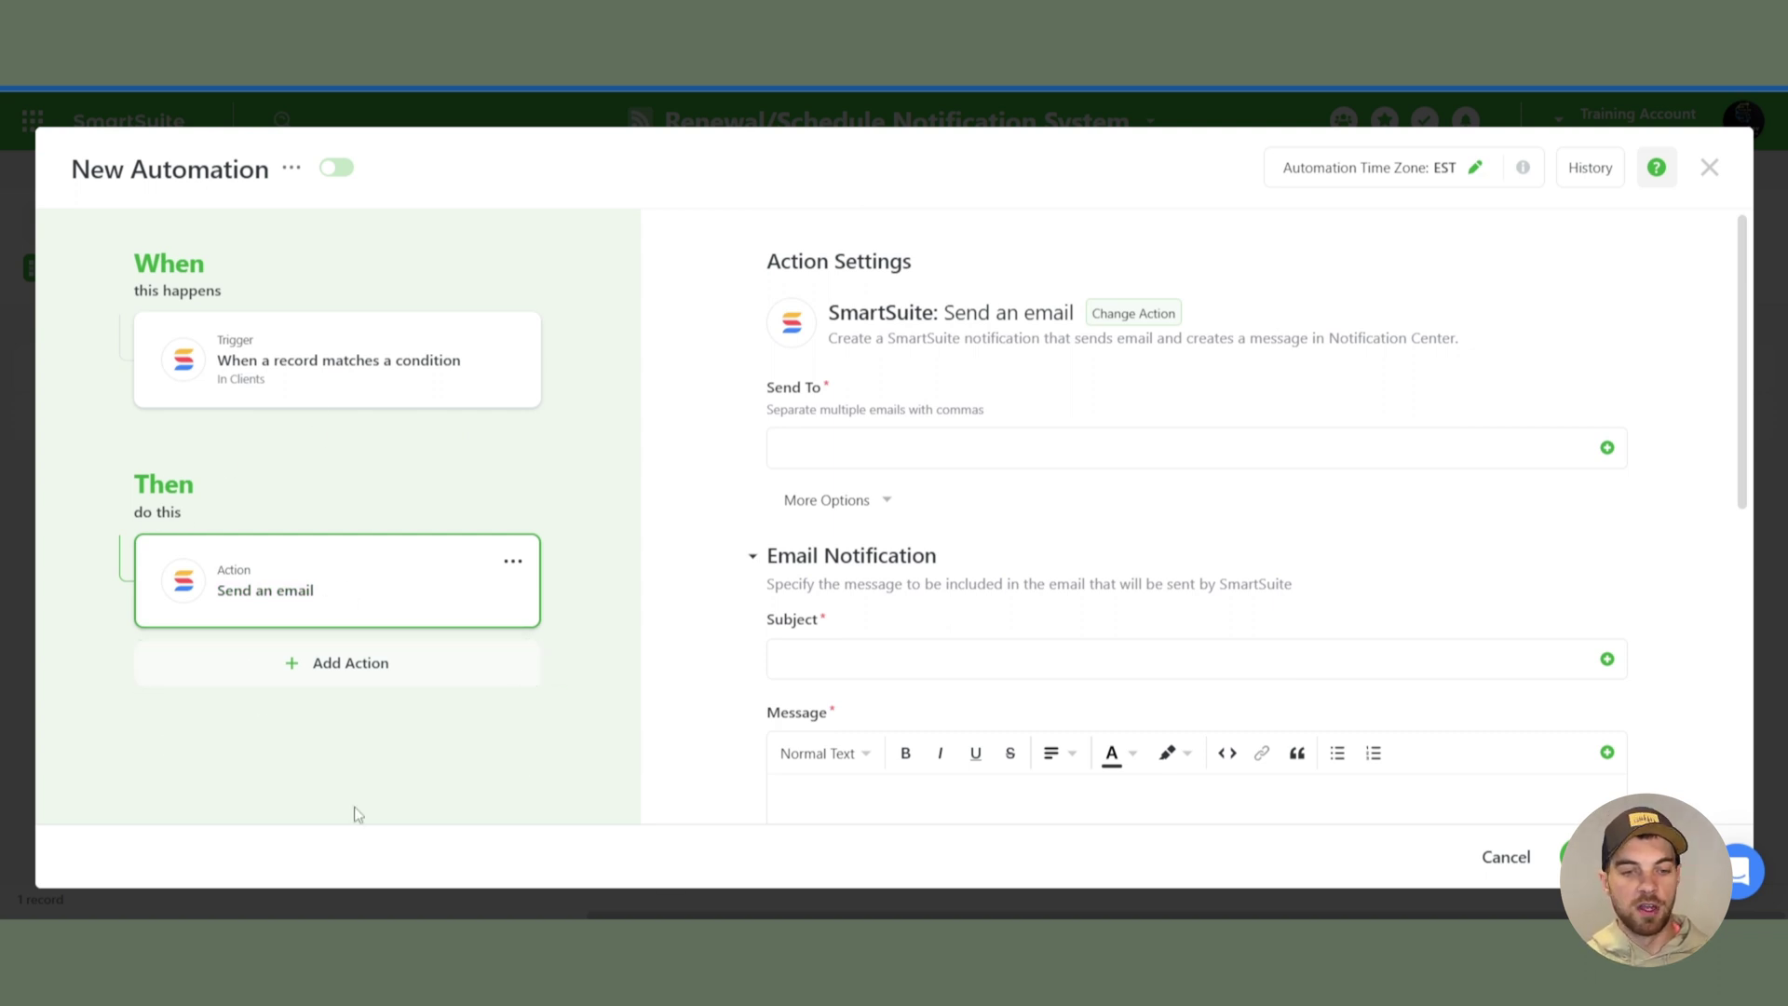
{"action": "left_click", "coordinate": [1145, 459]}
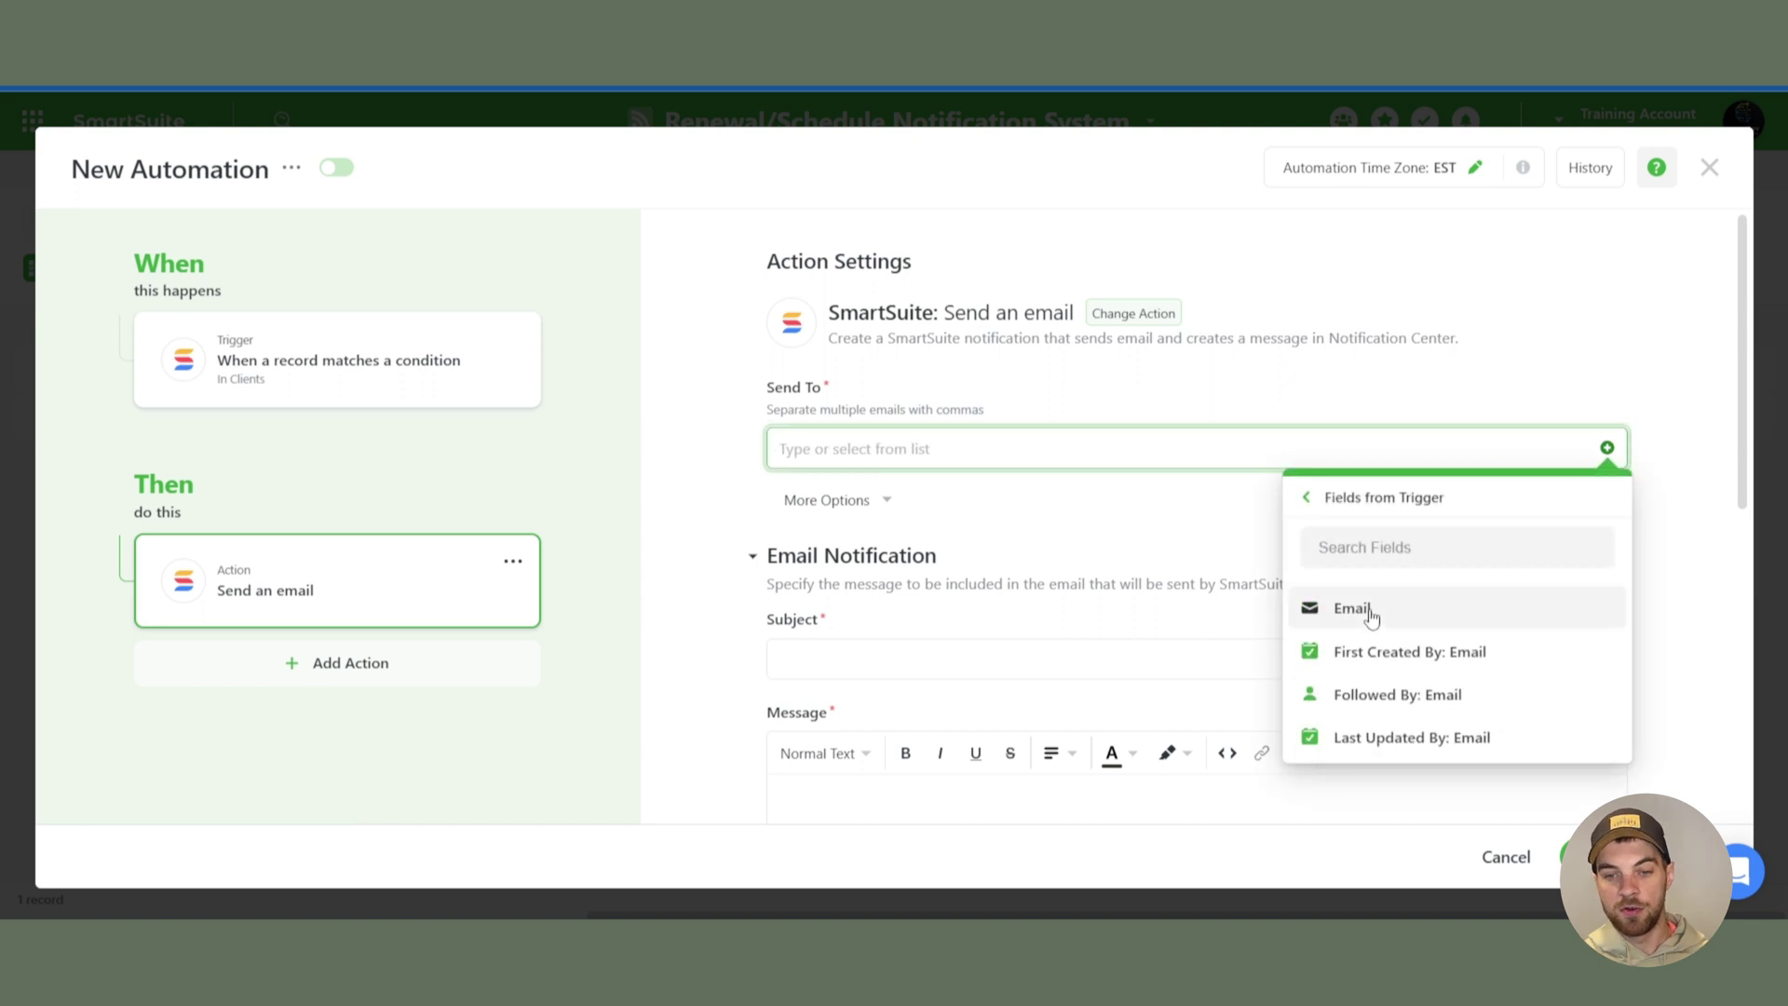
{"action": "left_click", "coordinate": [1369, 611]}
{"action": "left_click", "coordinate": [657, 451]}
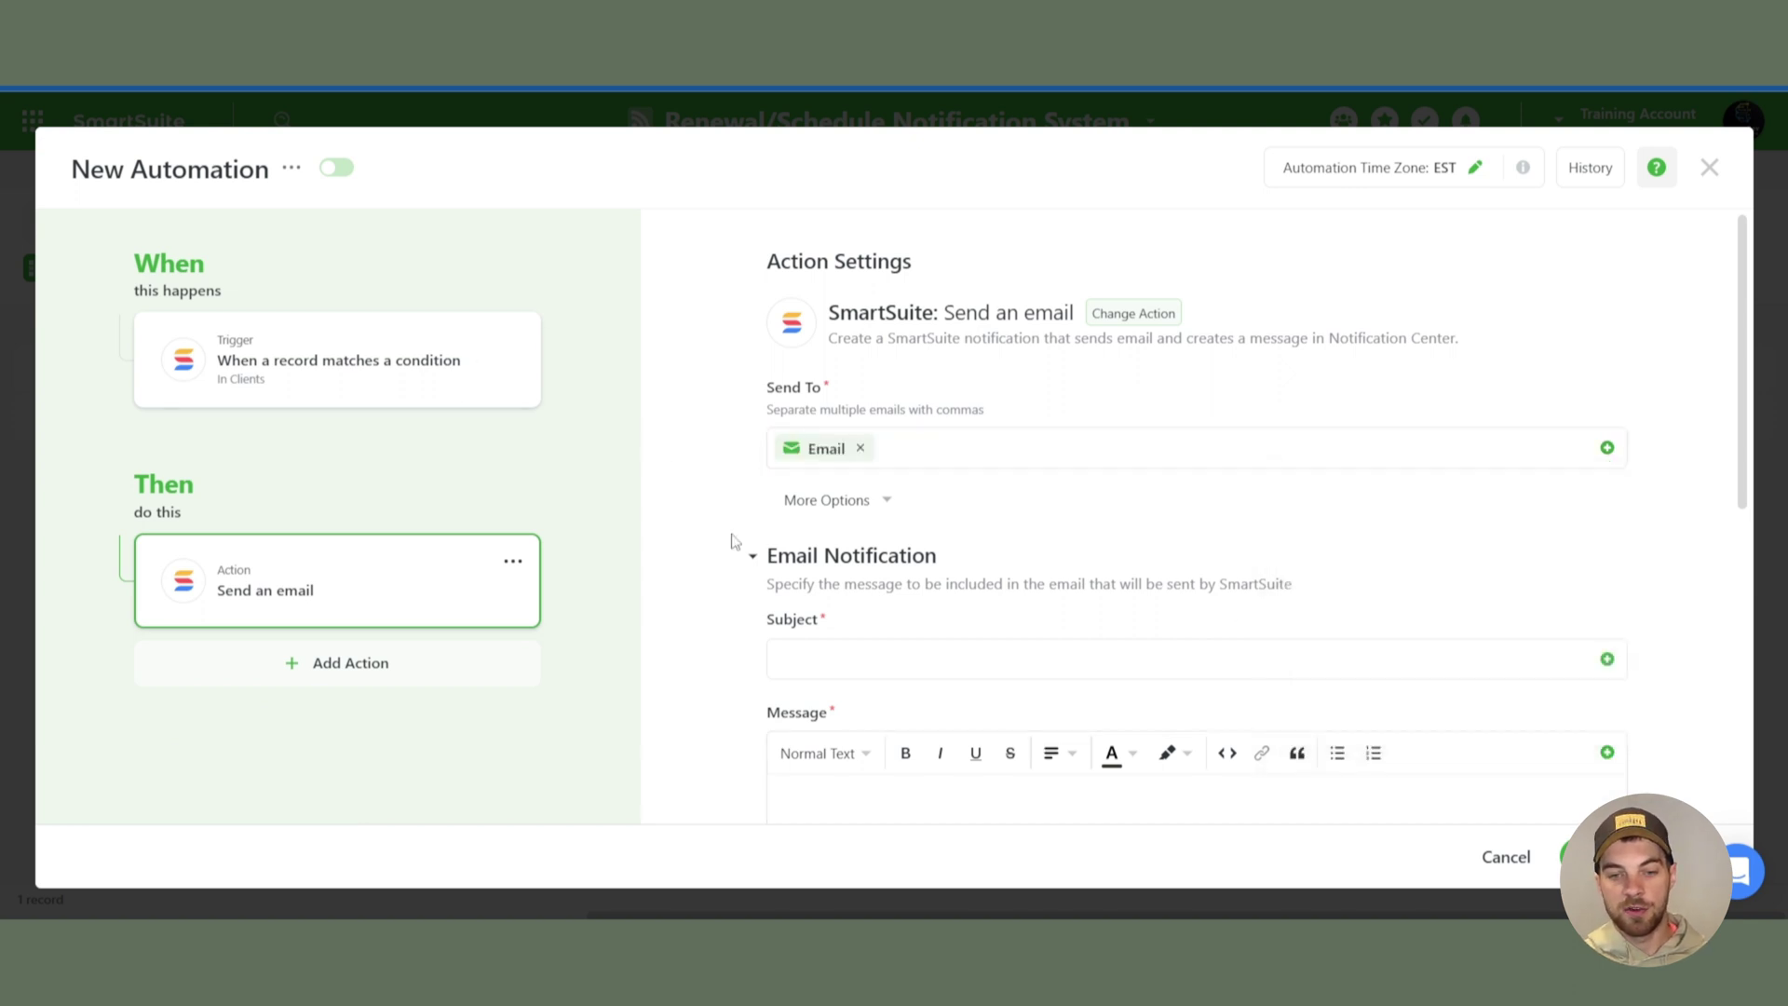
- Under More Options, enter a BCC e-mail address and the sender's name
{"action": "left_click", "coordinate": [824, 500]}
{"action": "scroll", "coordinate": [877, 529], "scroll_direction": "down", "scroll_amount": 2}
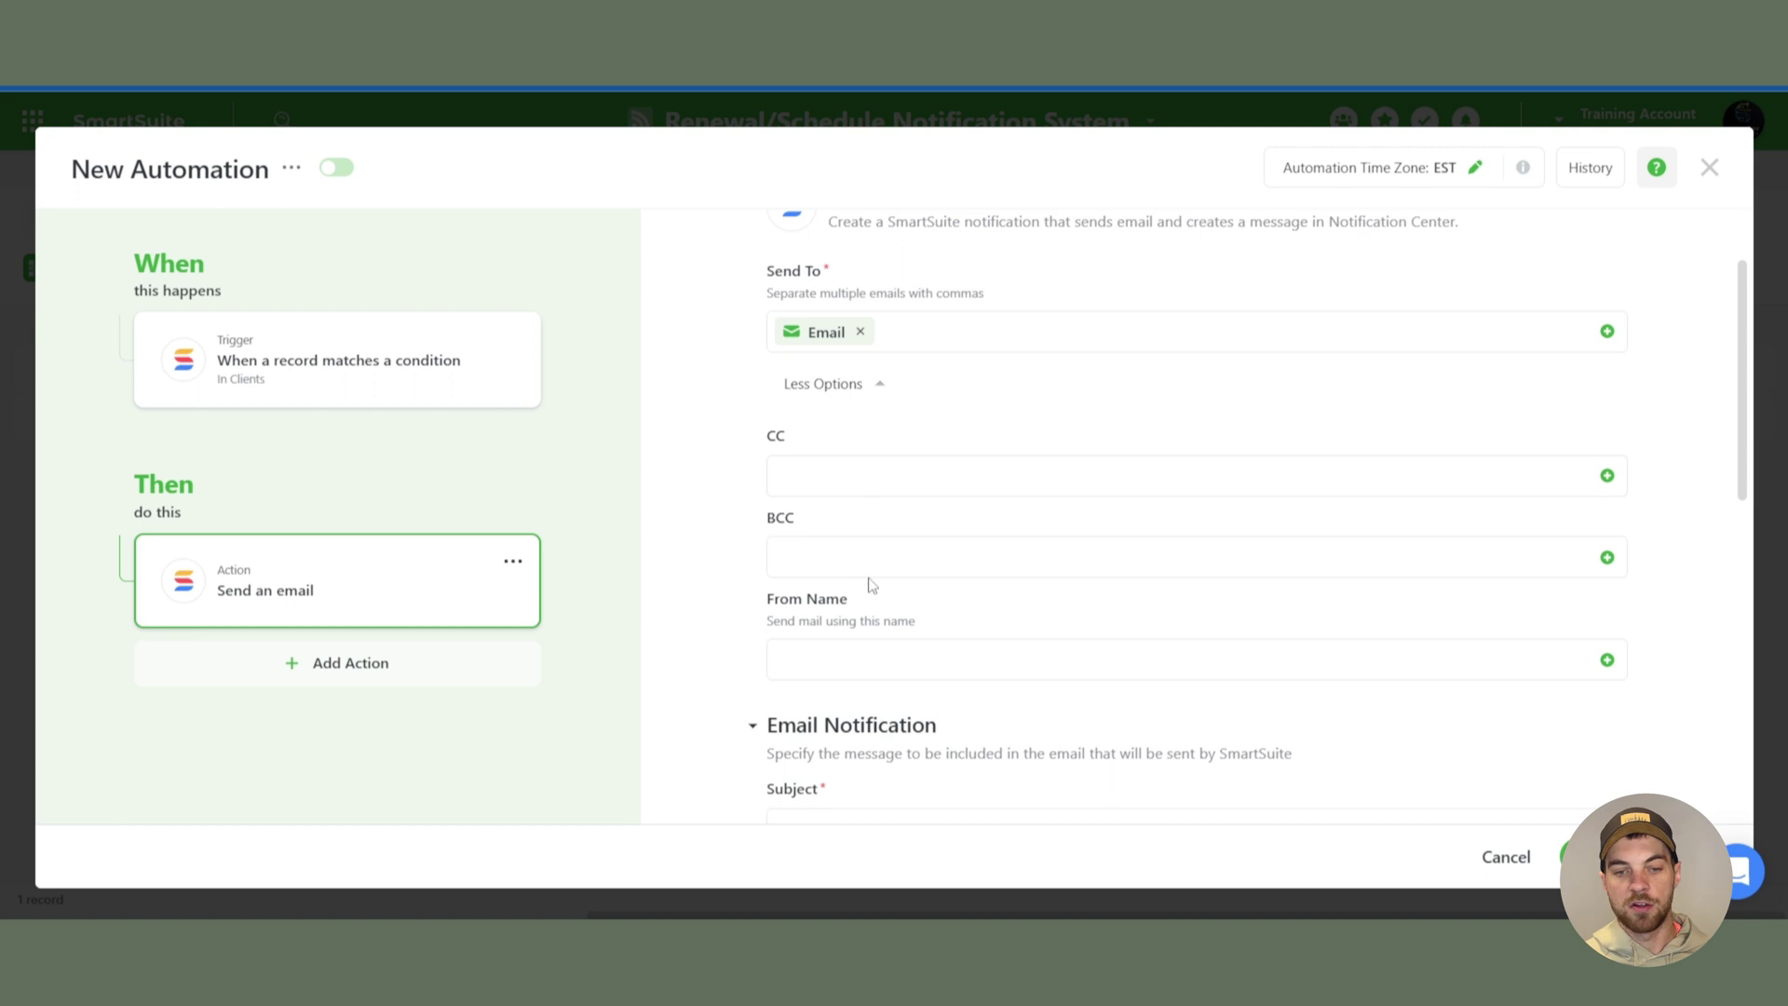
{"action": "left_click", "coordinate": [884, 557]}
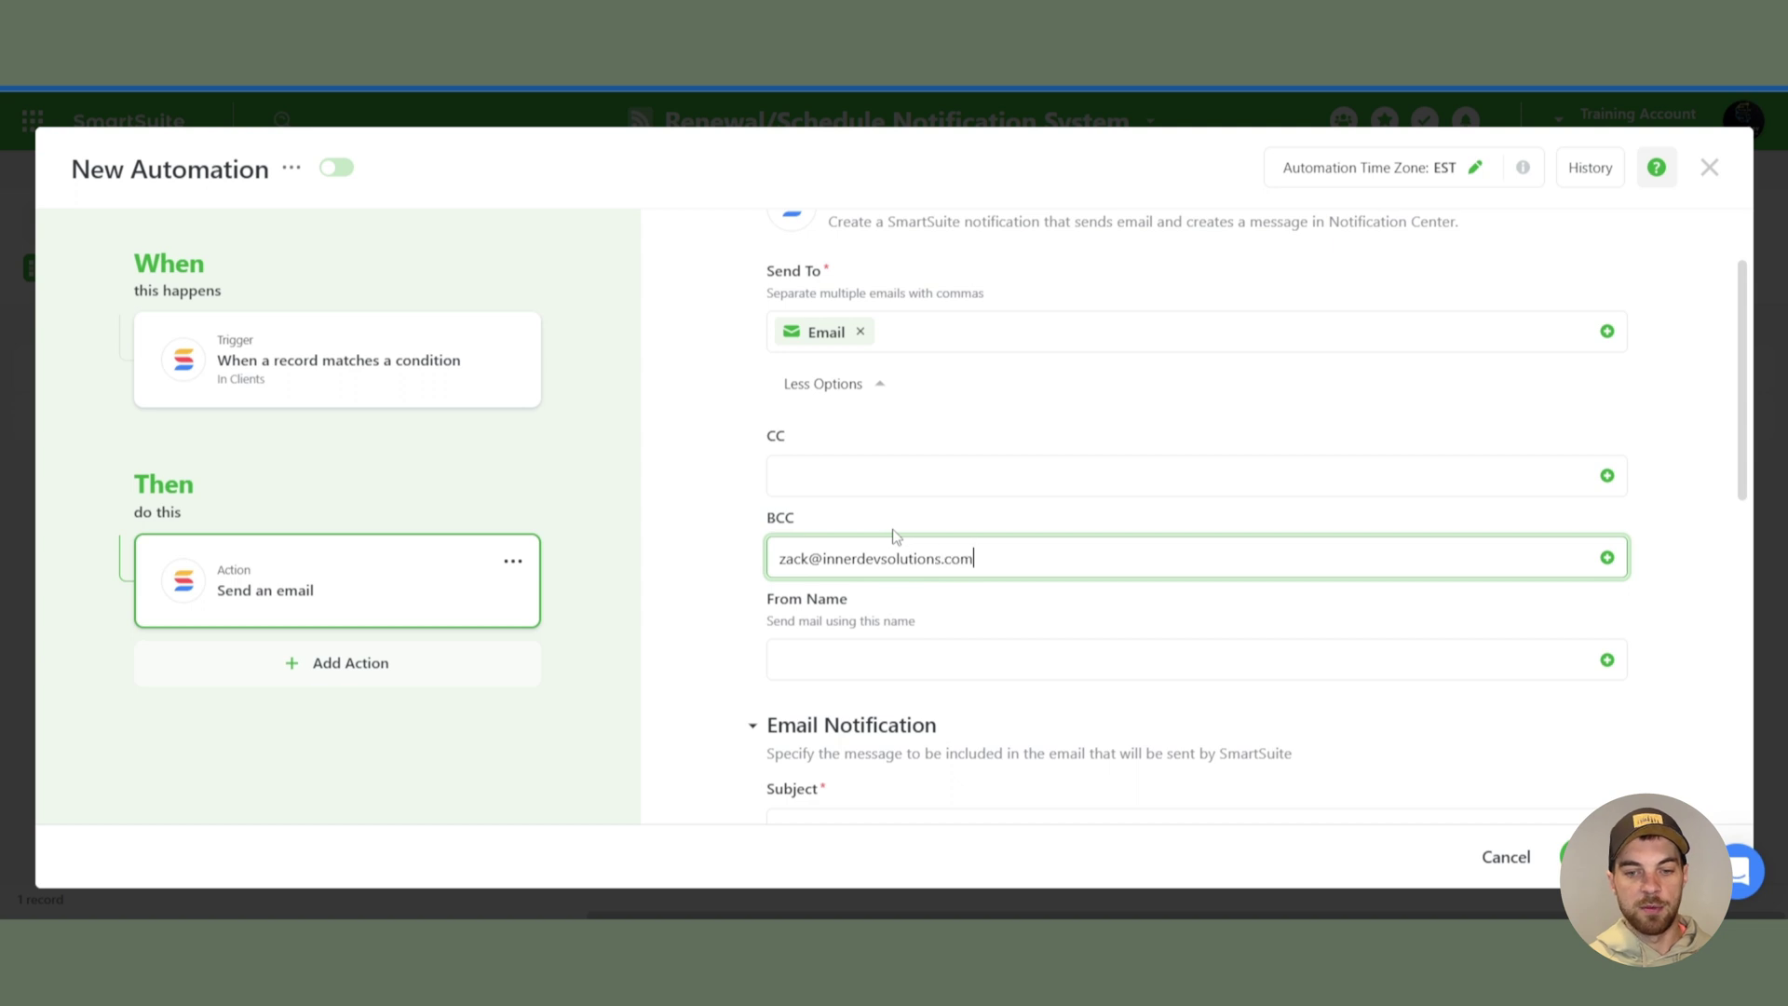
{"action": "key", "text": "Return"}
{"action": "scroll", "coordinate": [838, 433], "scroll_direction": "down", "scroll_amount": 3}
{"action": "left_click", "coordinate": [850, 433]}
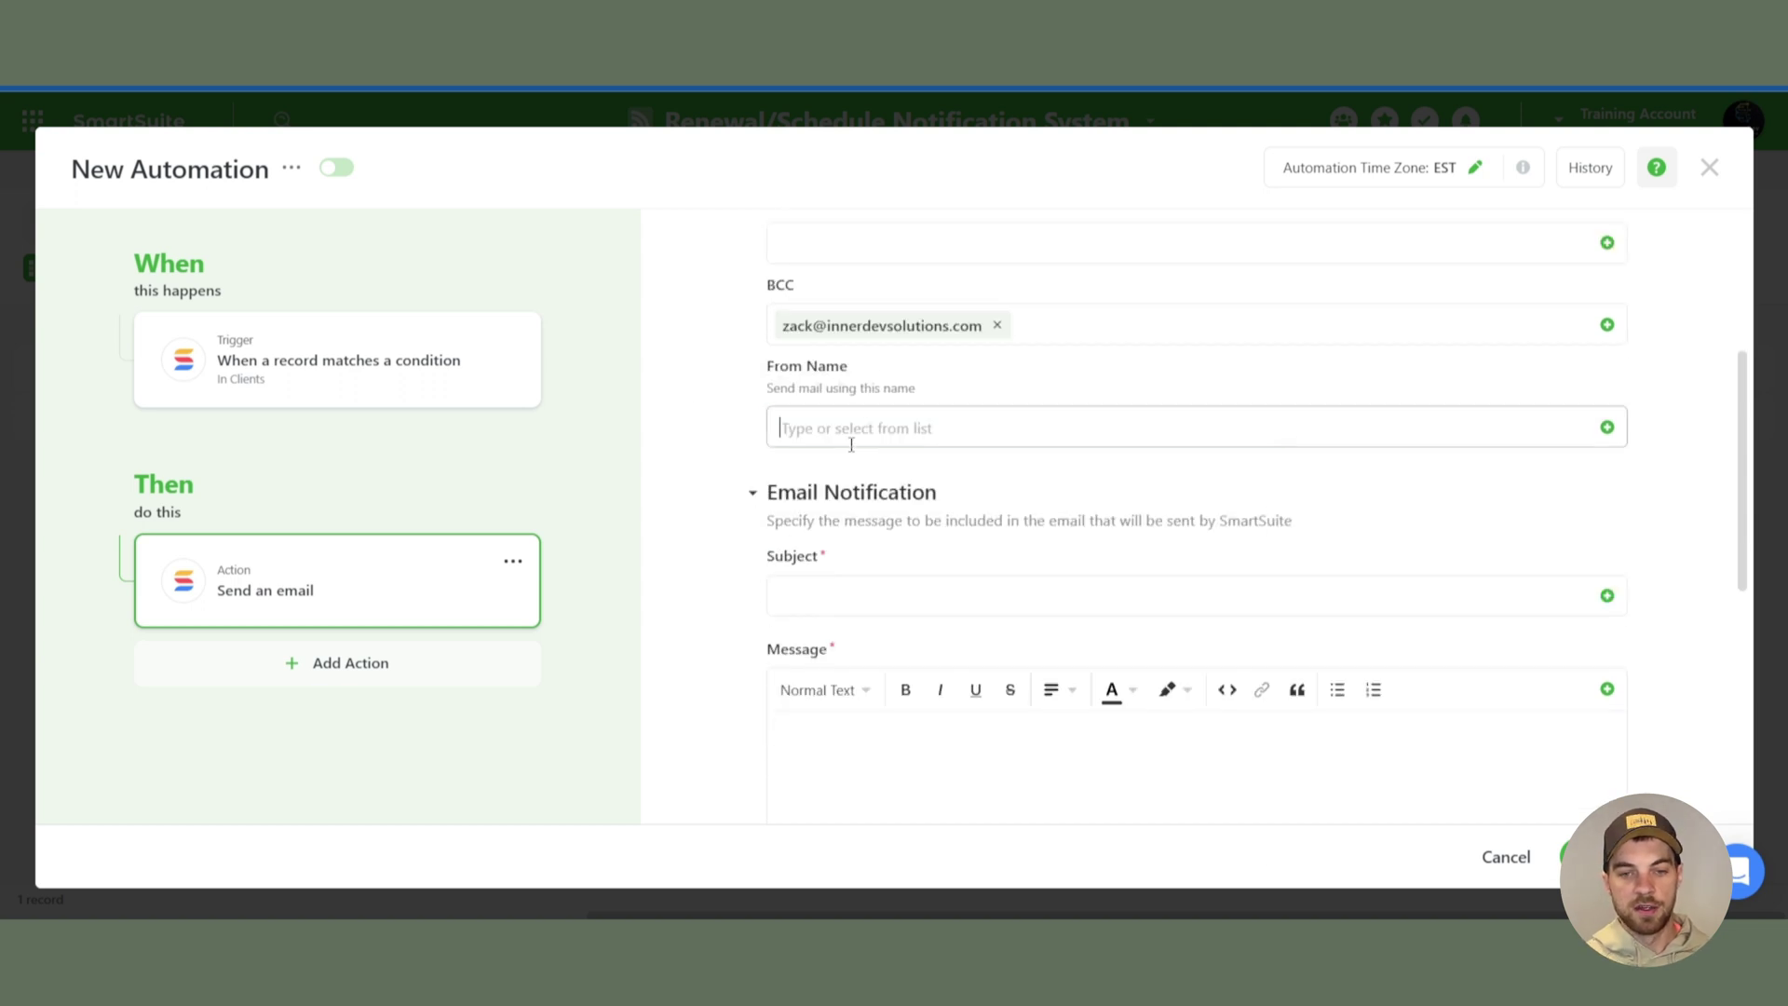
{"action": "type", "text": "Zack"}
{"action": "key", "text": "Tab"}
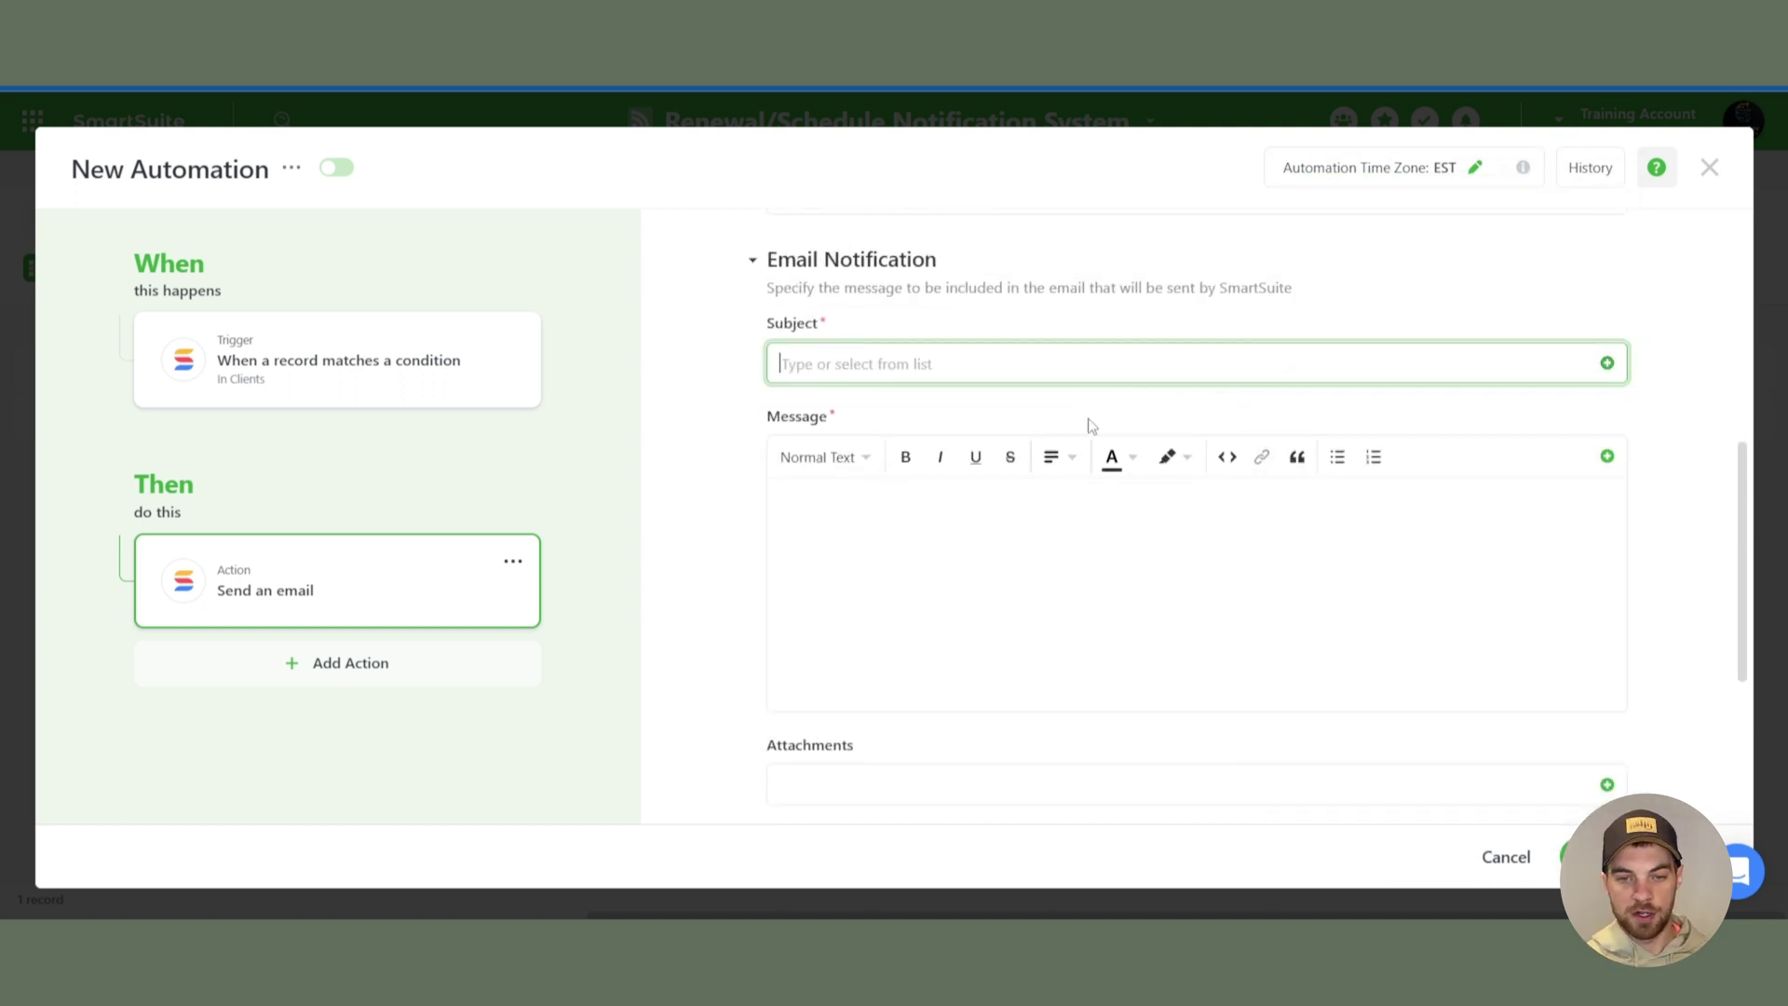
- Set subject 'Renewal is up', message 'Your last purchase date:' plus Latest Purchase Date; save and enable
{"action": "type", "text": "Renewal is up"}
{"action": "left_click", "coordinate": [1126, 555]}
{"action": "left_click", "coordinate": [1606, 455]}
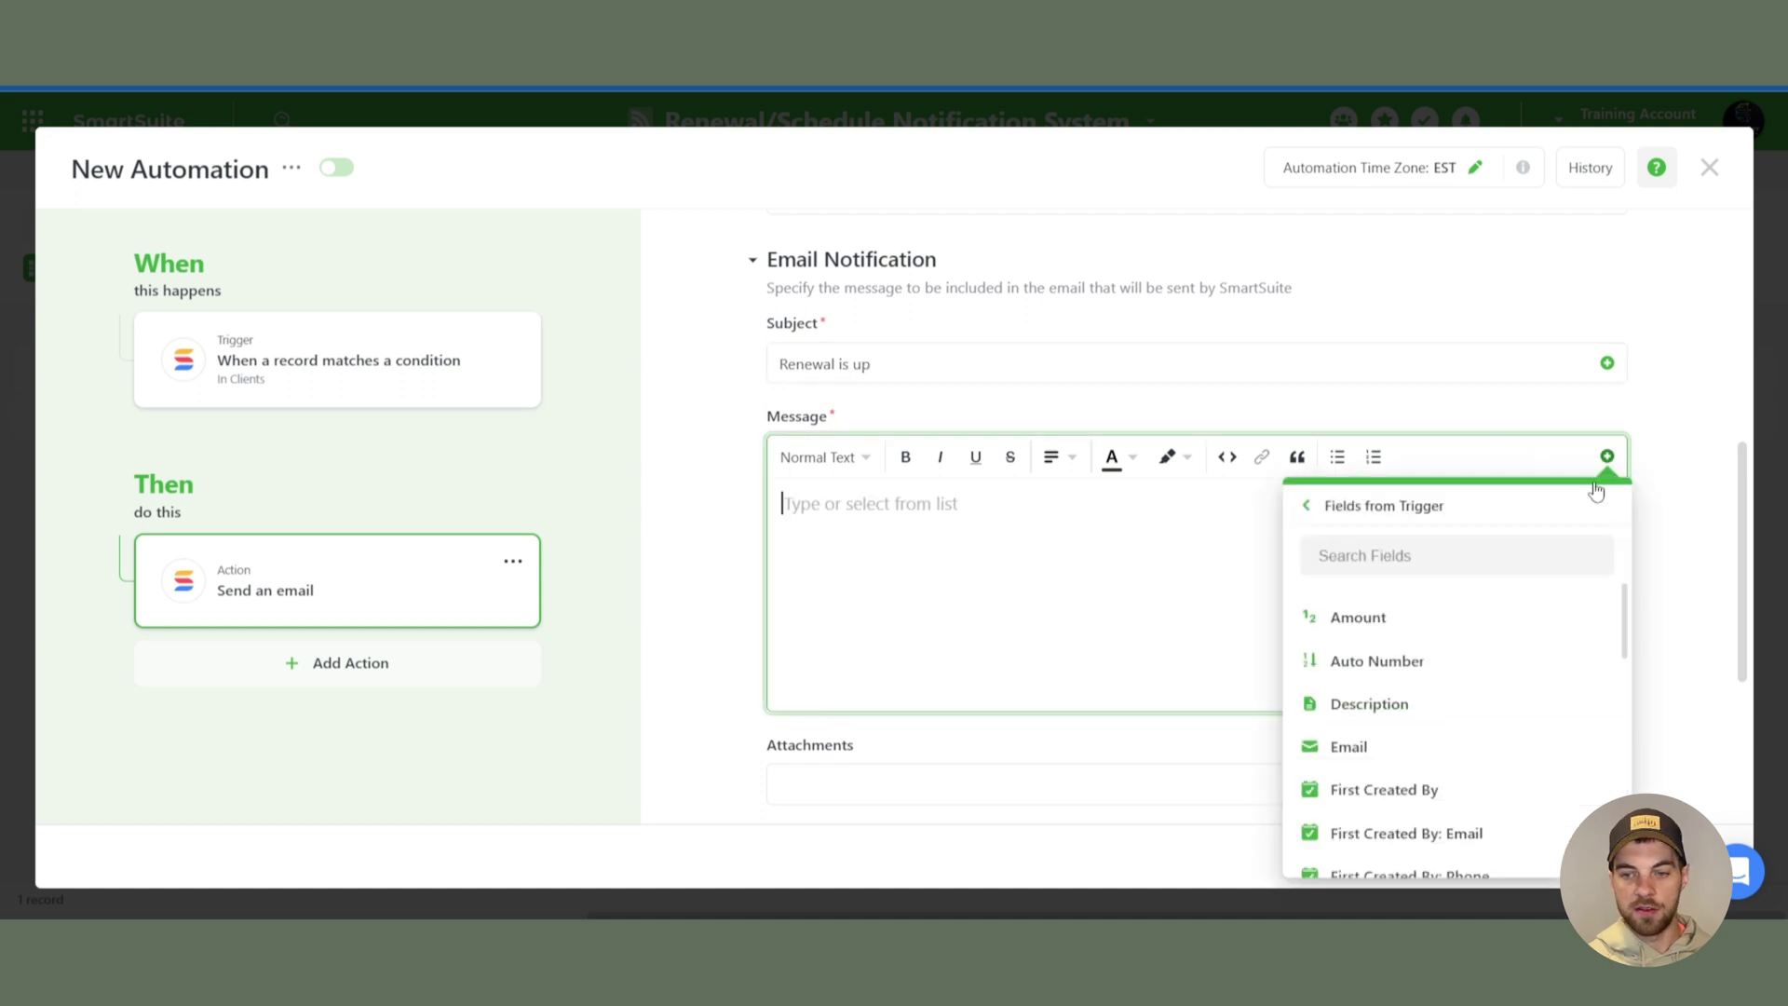
{"action": "left_click", "coordinate": [1360, 556]}
{"action": "type", "text": "purch"}
{"action": "left_click", "coordinate": [1413, 619]}
{"action": "type", "text": "Your last purchase da"}
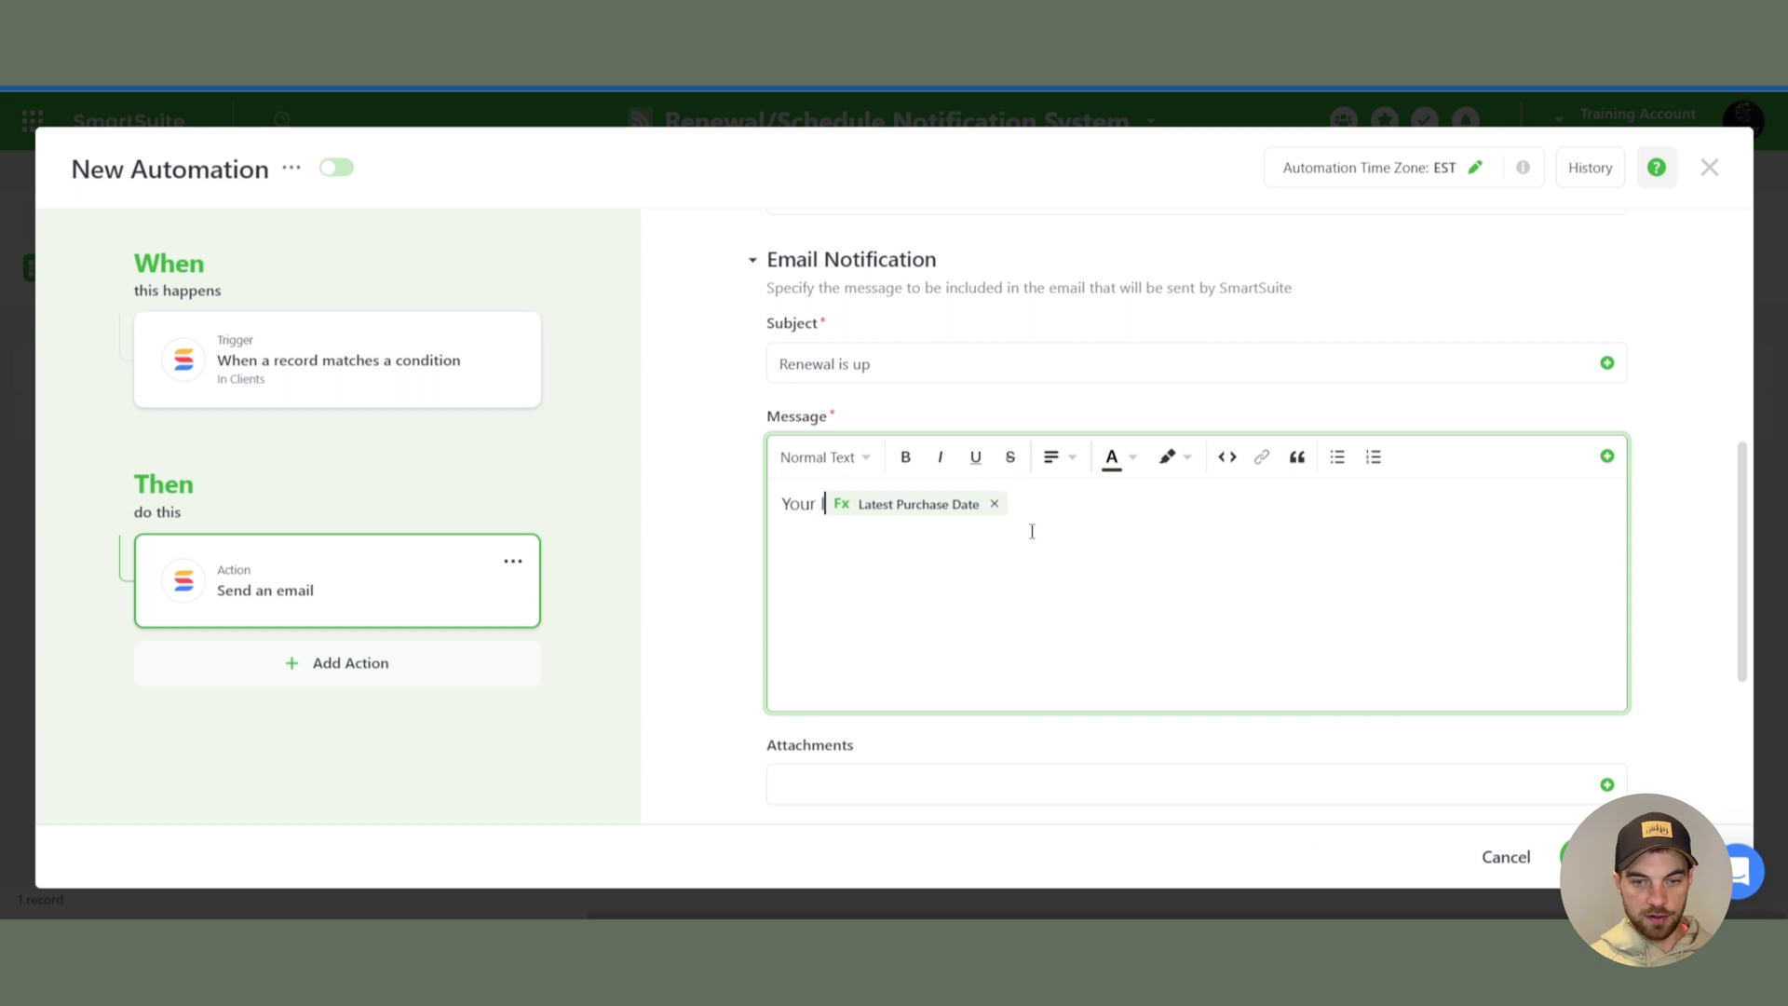
{"action": "type", "text": "te:"}
{"action": "scroll", "coordinate": [1032, 531], "scroll_direction": "down", "scroll_amount": 4}
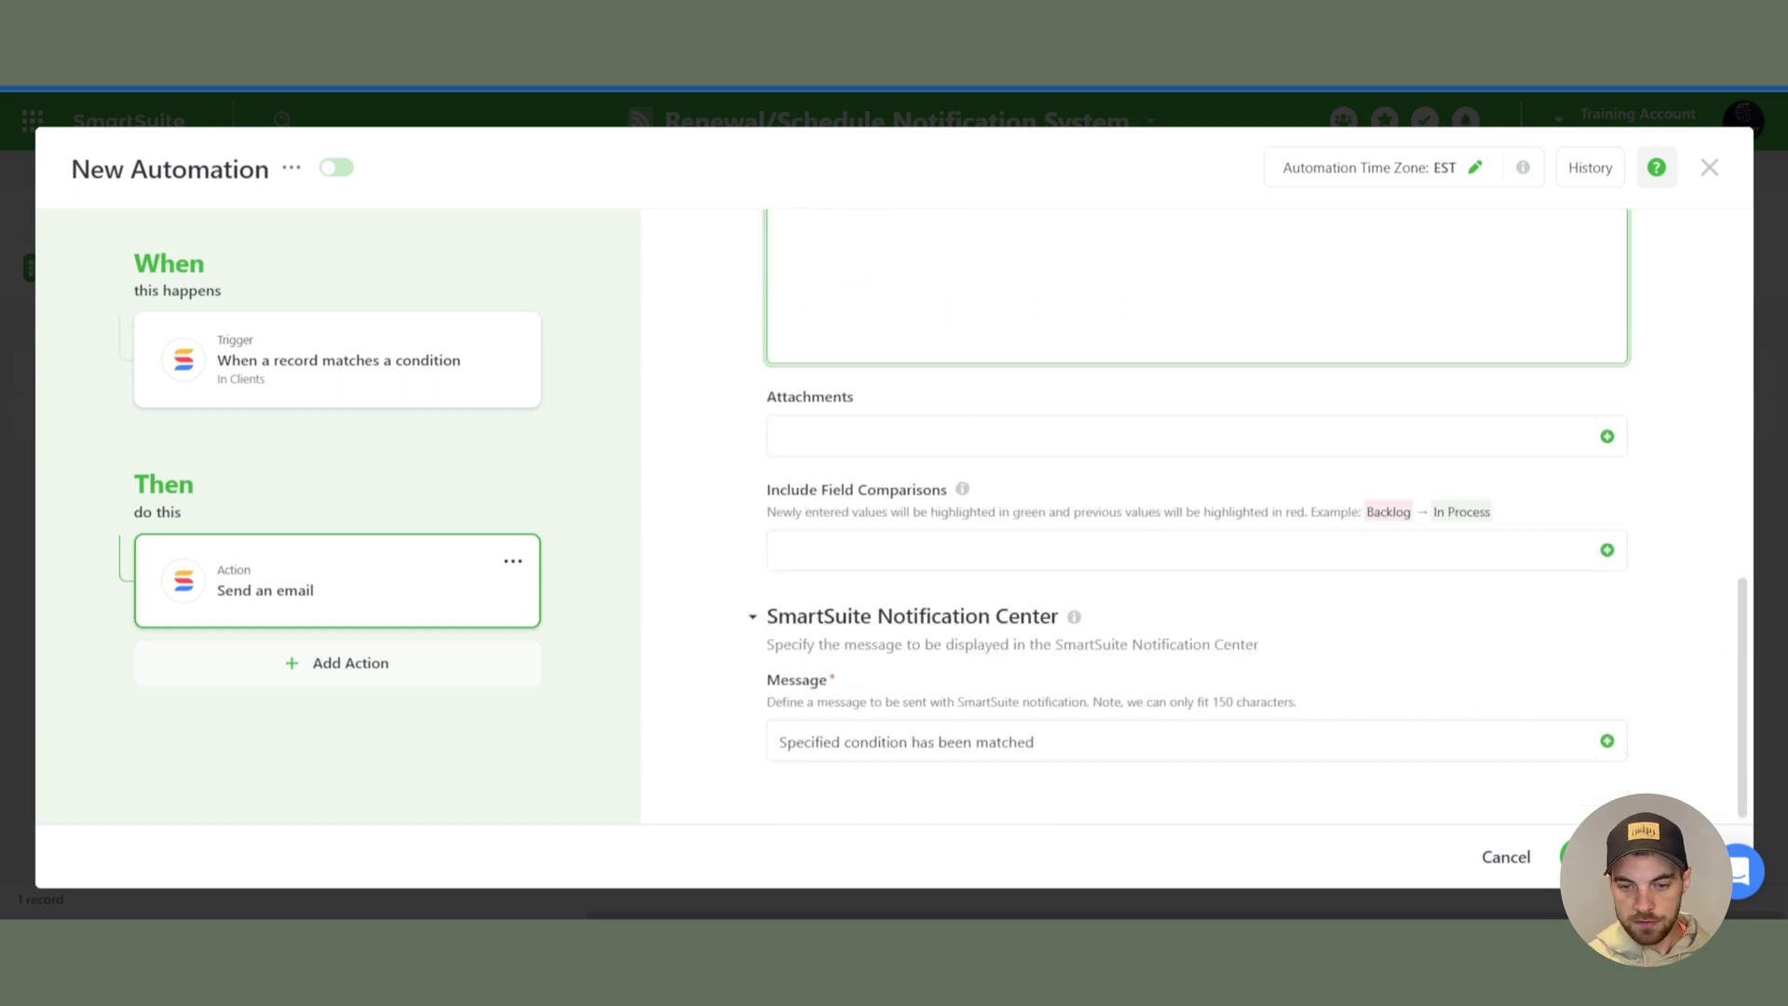
{"action": "left_click", "coordinate": [1581, 856]}
{"action": "left_click", "coordinate": [970, 546]}
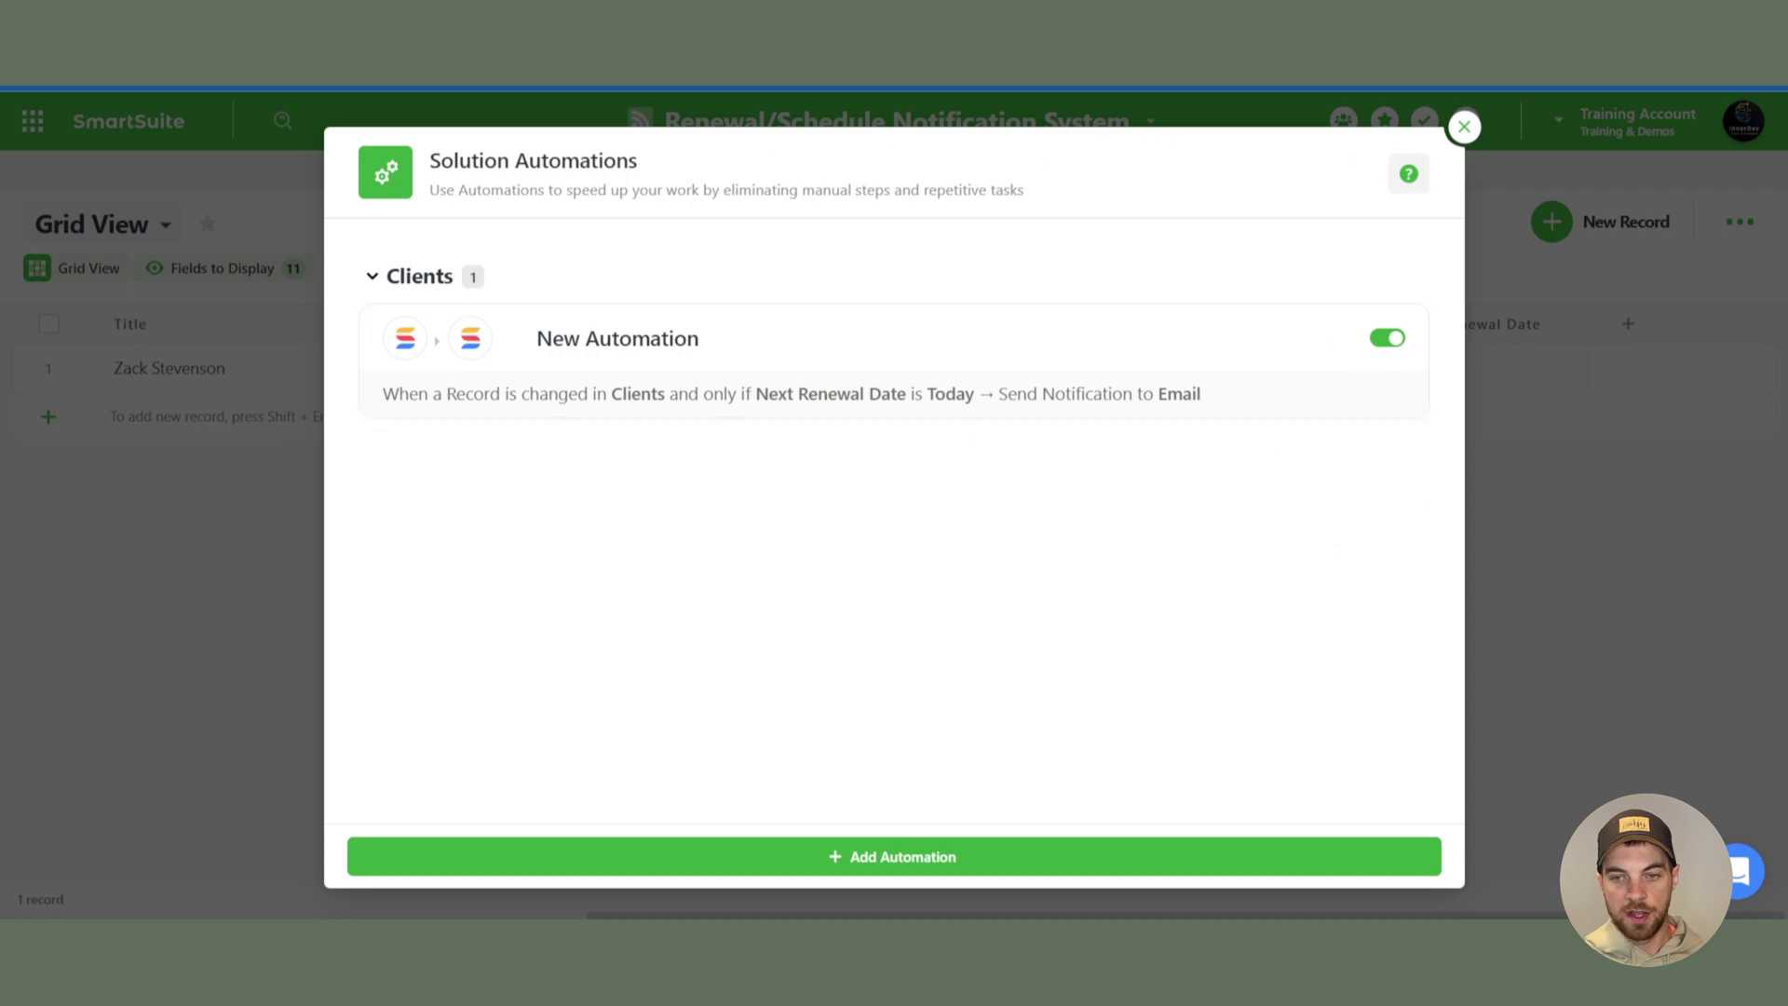
- Close the automations list and keep the client's Renewal Type as Months
{"action": "key", "text": "Escape"}
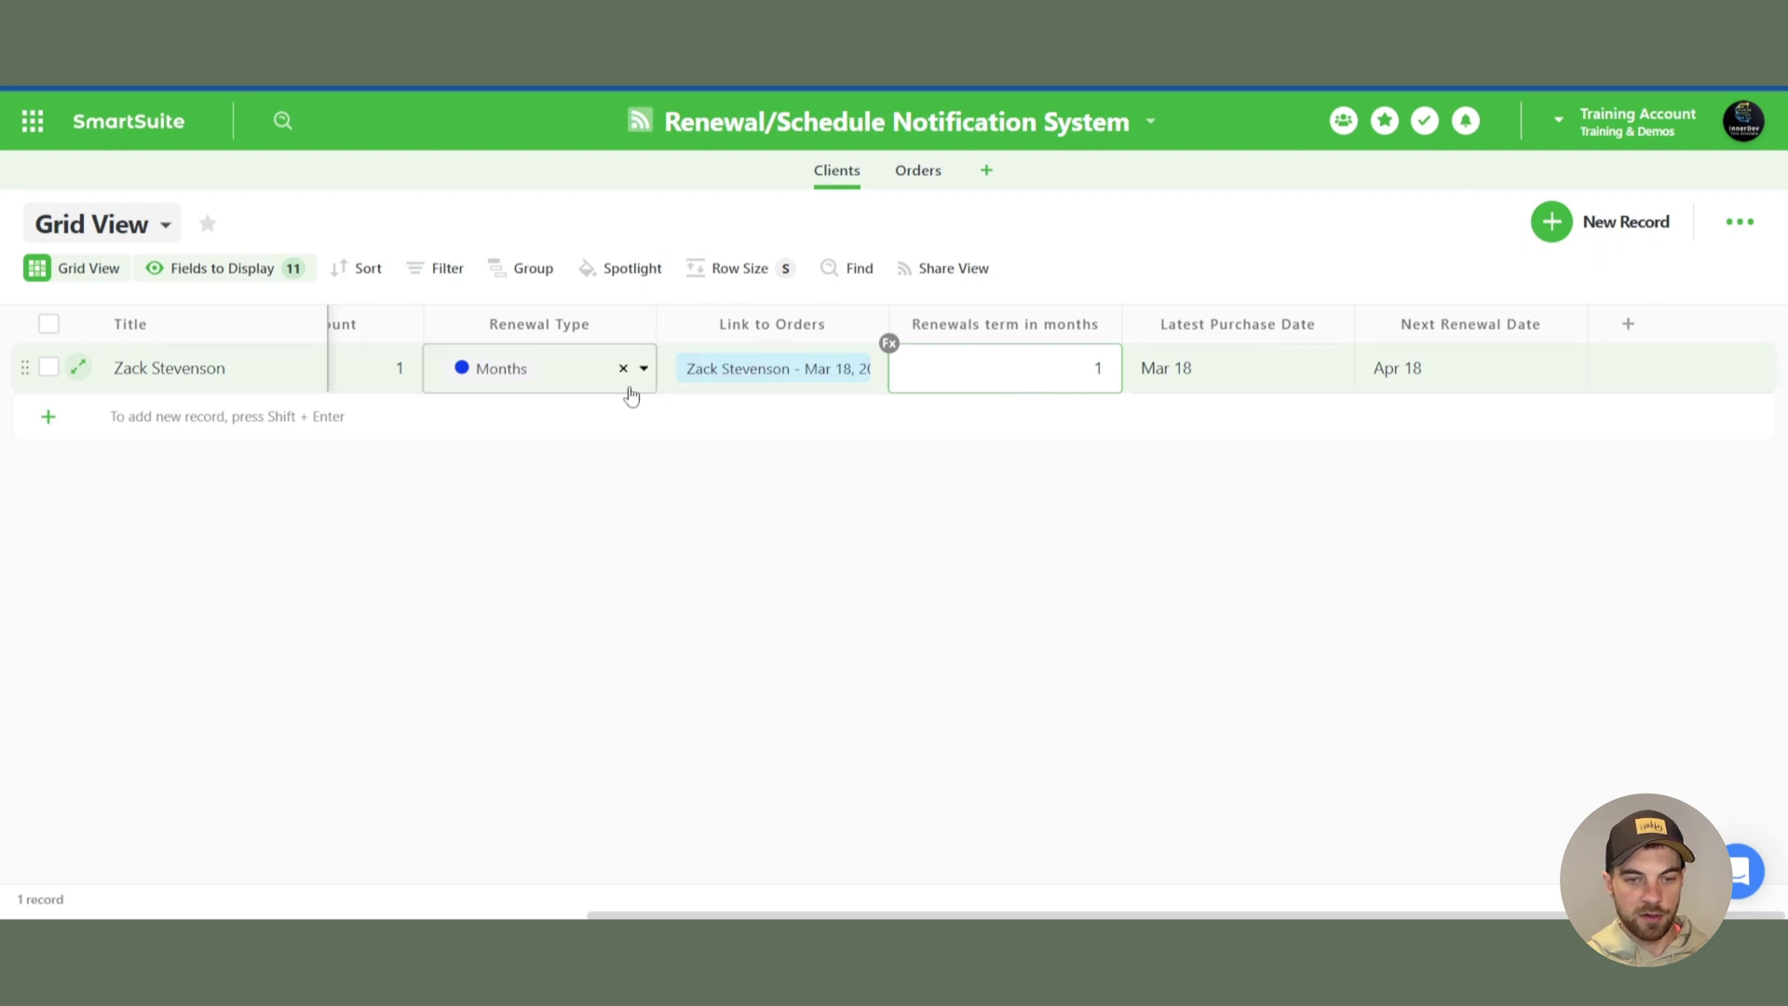
{"action": "left_click", "coordinate": [641, 384]}
{"action": "left_click", "coordinate": [1406, 588]}
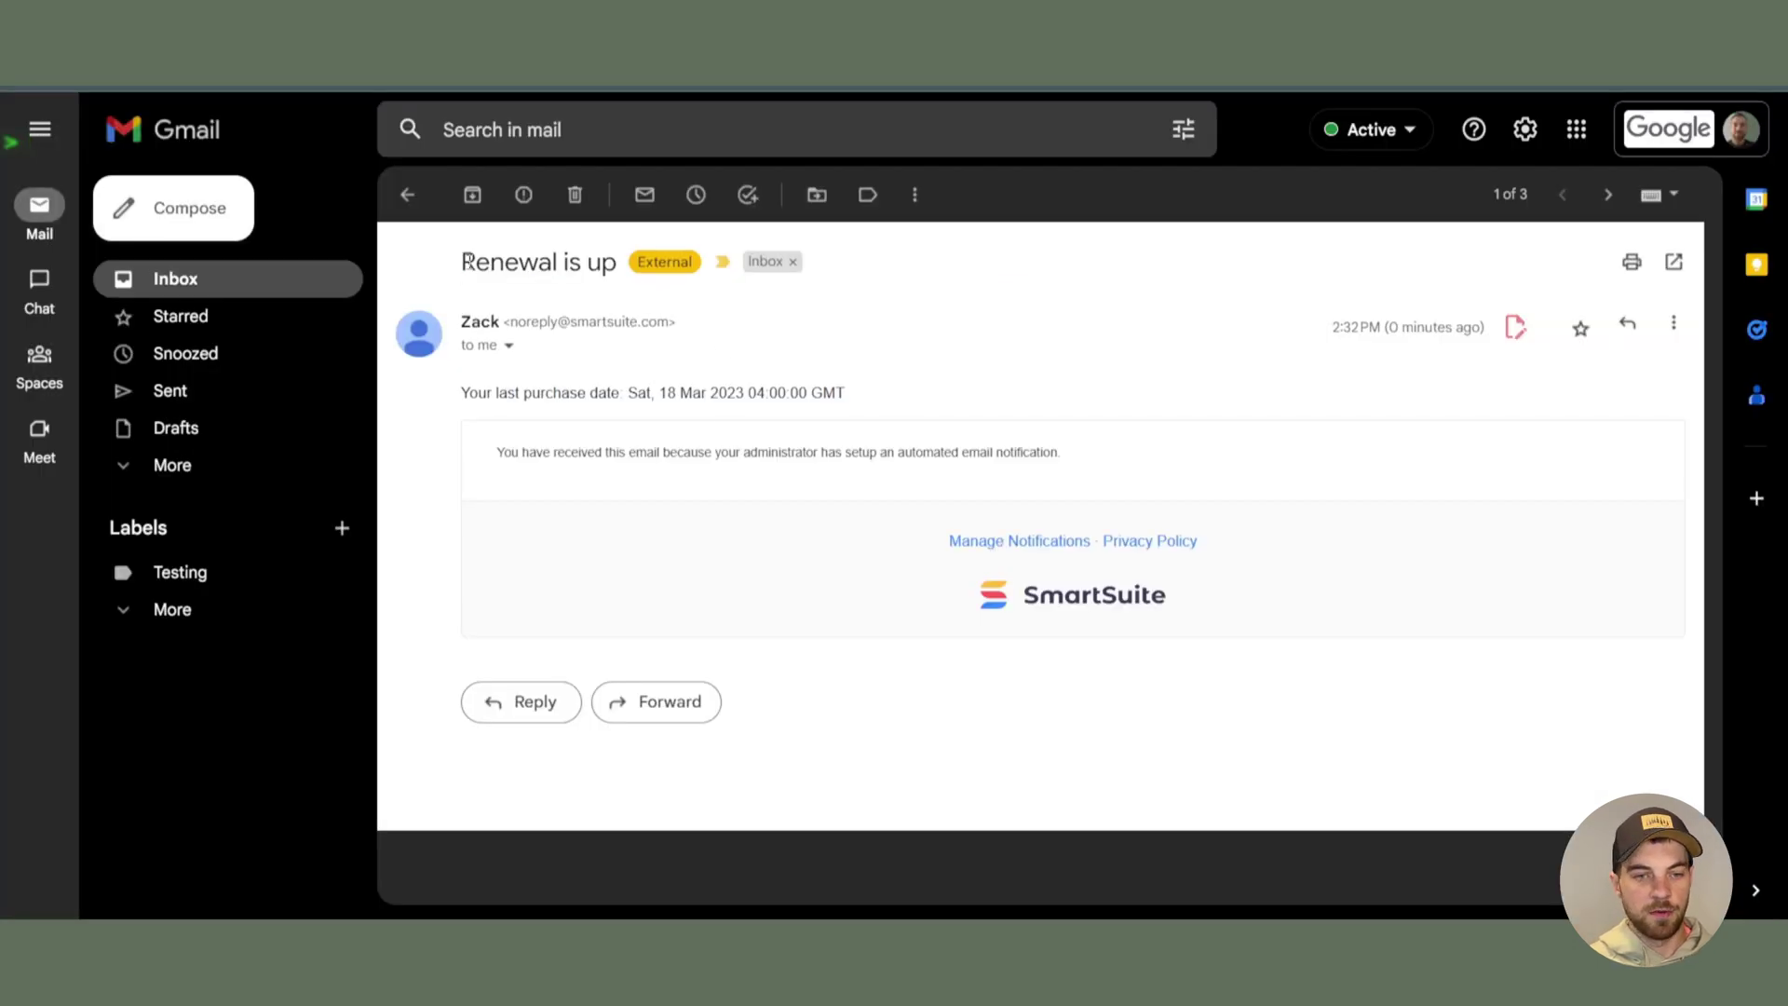
- Review the received Renewal is up email's subject and purchase date line in Gmail
{"action": "left_click_drag", "start_coordinate": [468, 261], "coordinate": [602, 260]}
{"action": "left_click", "coordinate": [759, 392]}
{"action": "left_click_drag", "start_coordinate": [470, 398], "coordinate": [851, 396]}
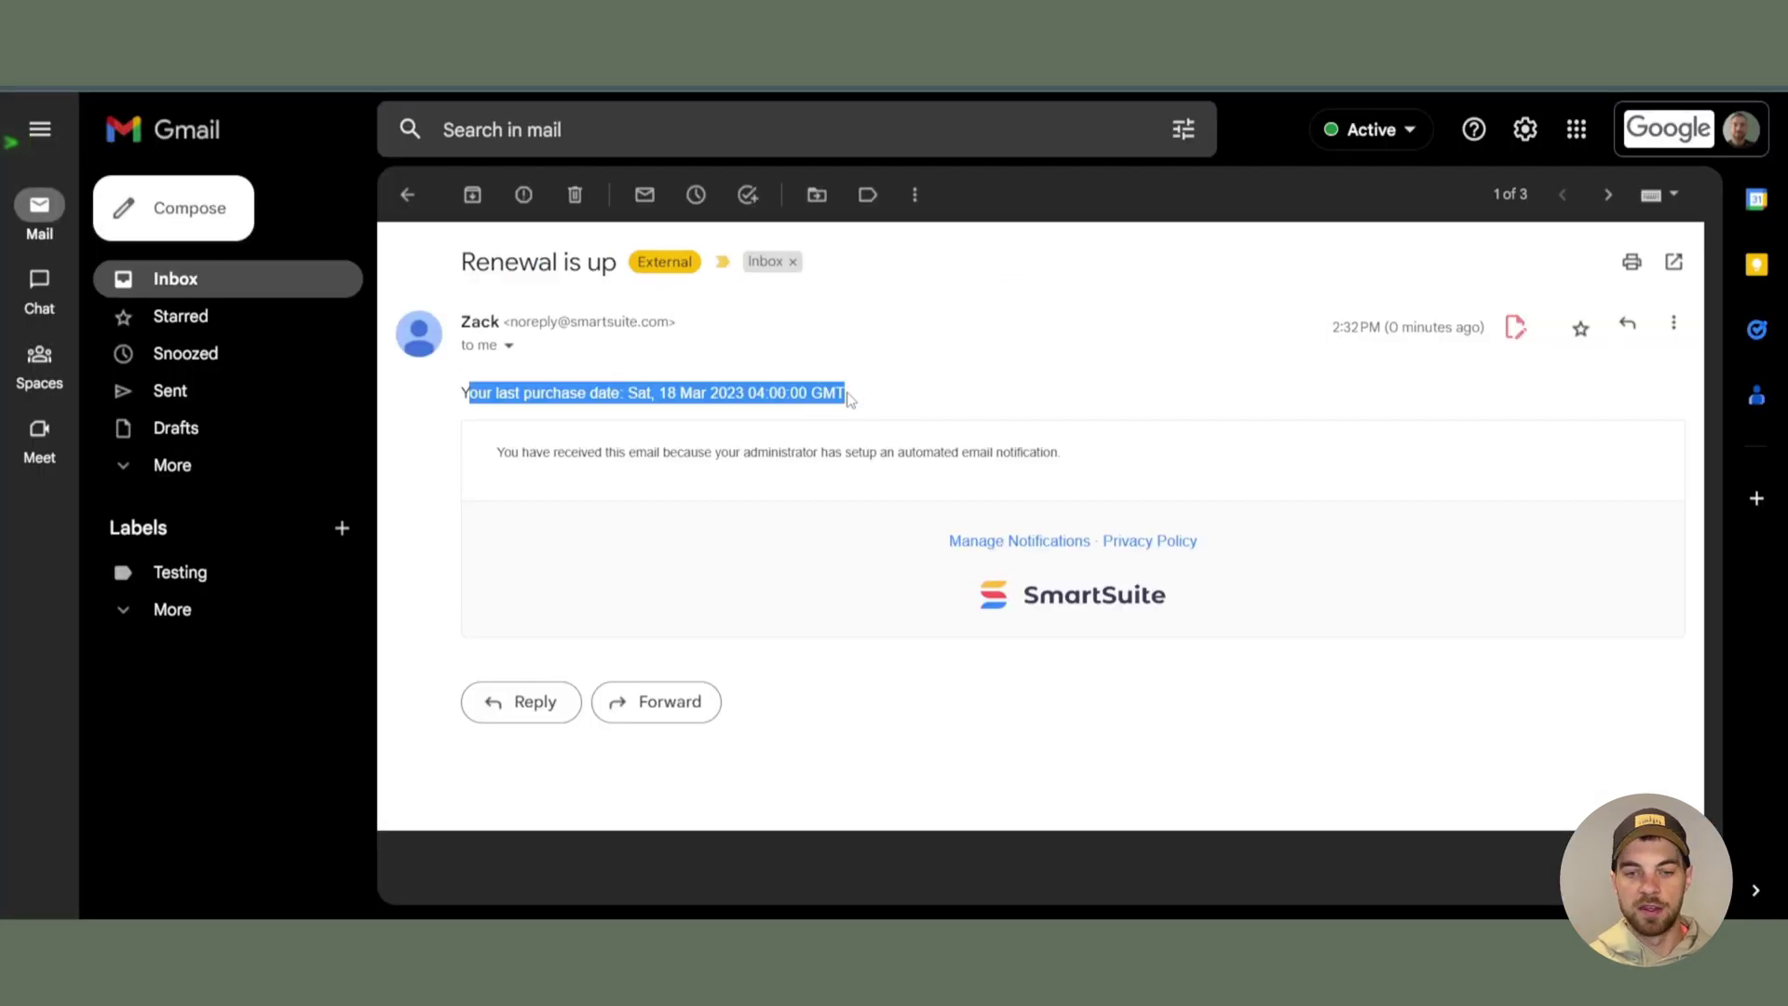
{"action": "left_click", "coordinate": [937, 391]}
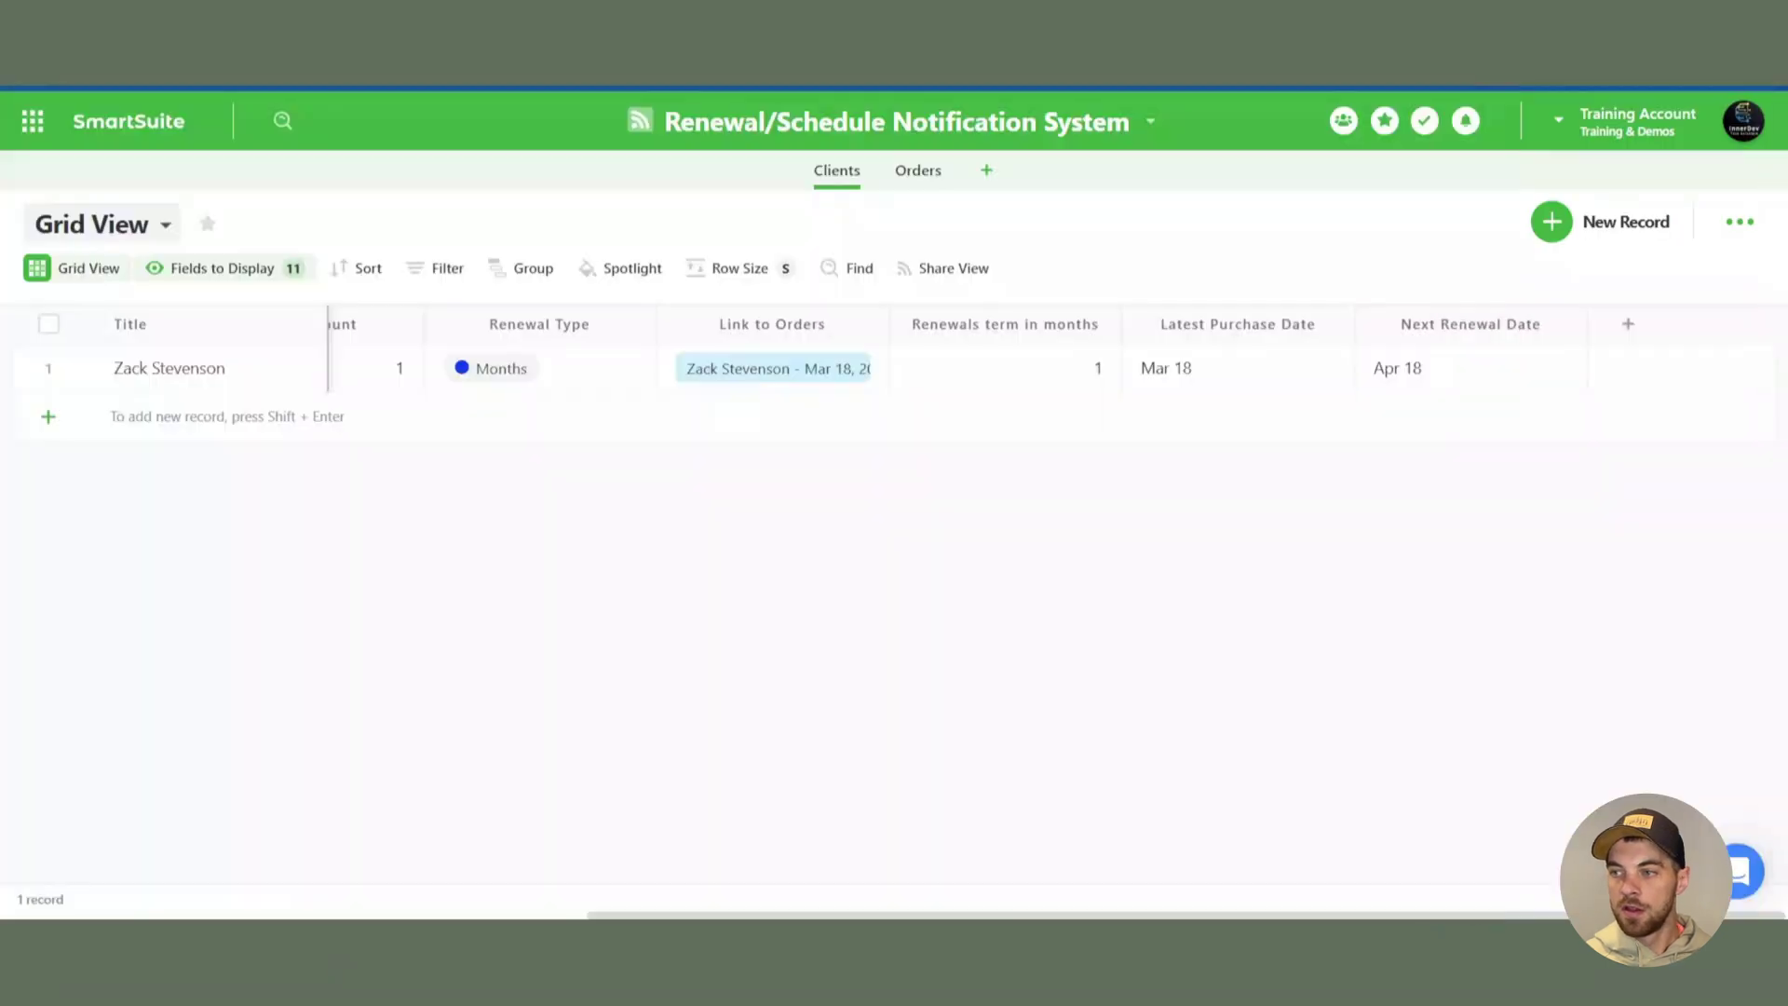